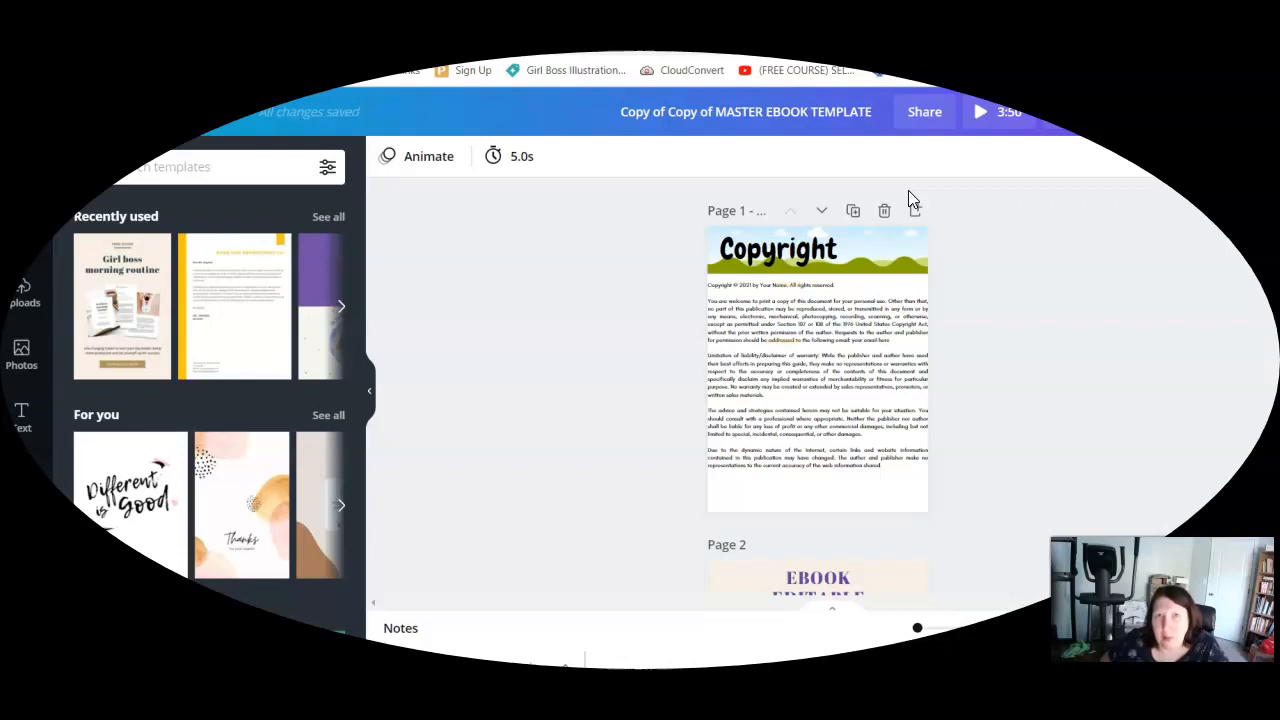
Shrink the "Copyright" heading on page 1 to less than half its size
left_click(993, 285)
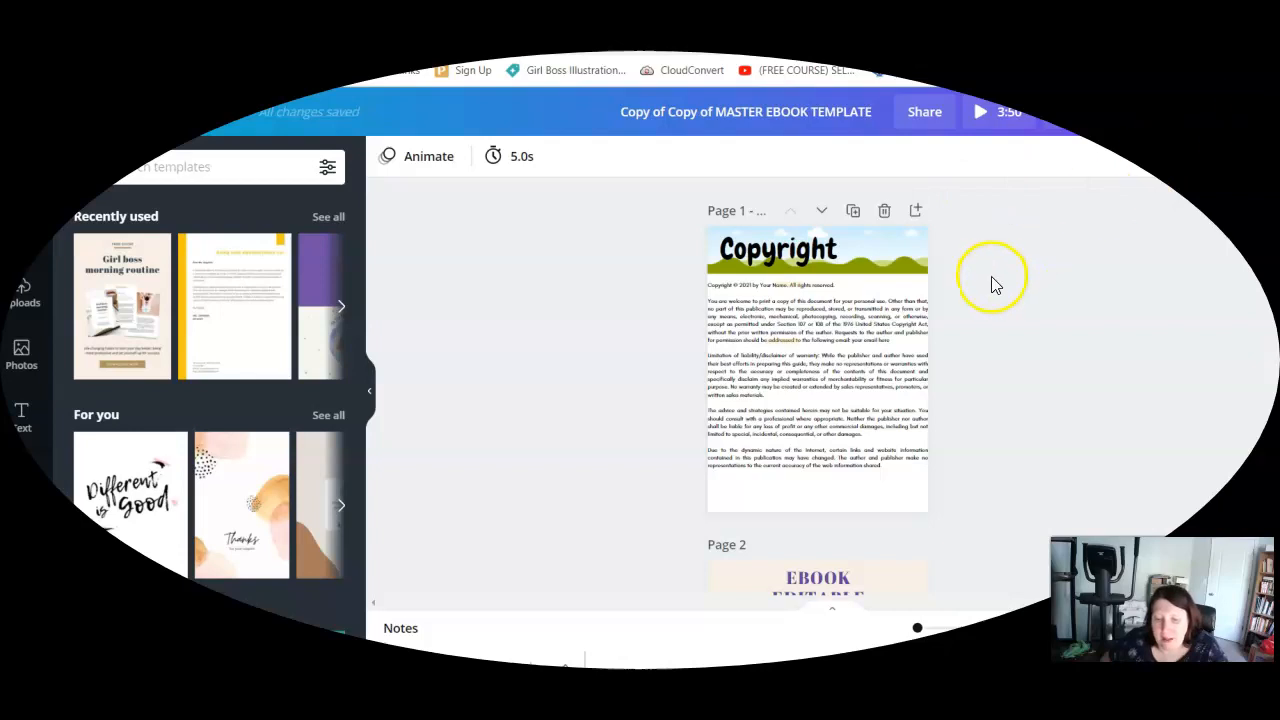
left_click(901, 242)
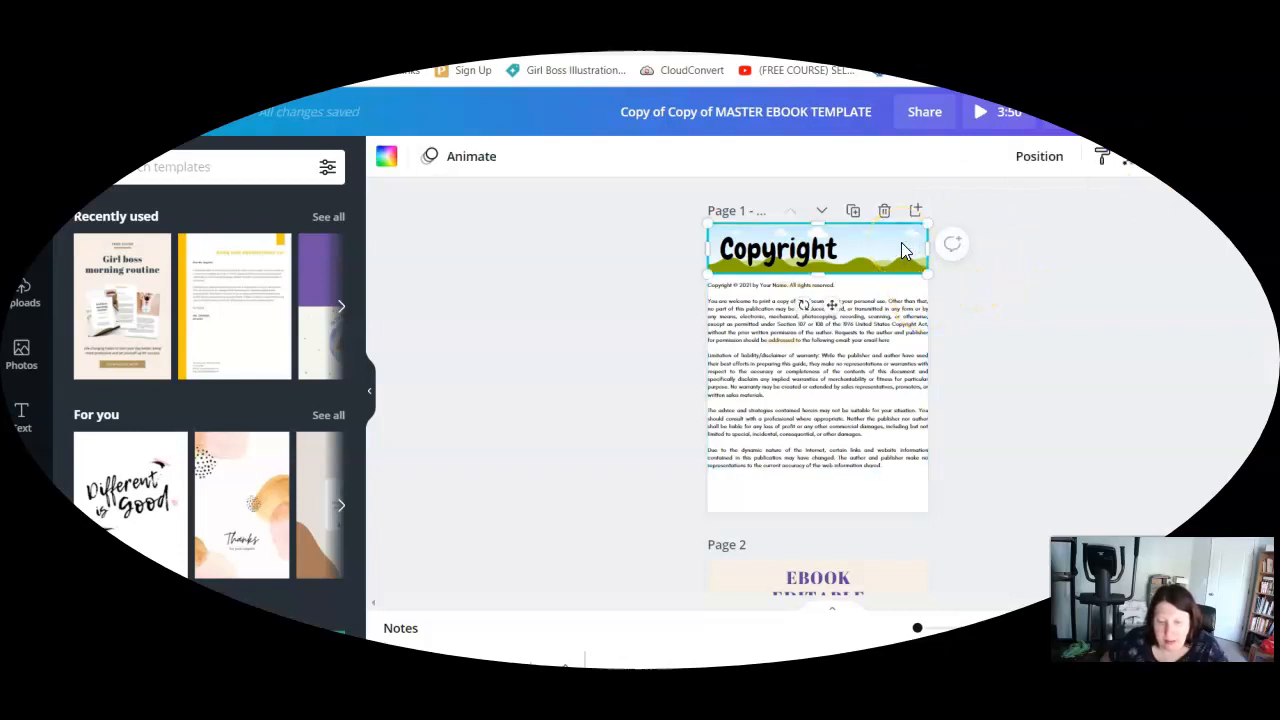
left_click(749, 253)
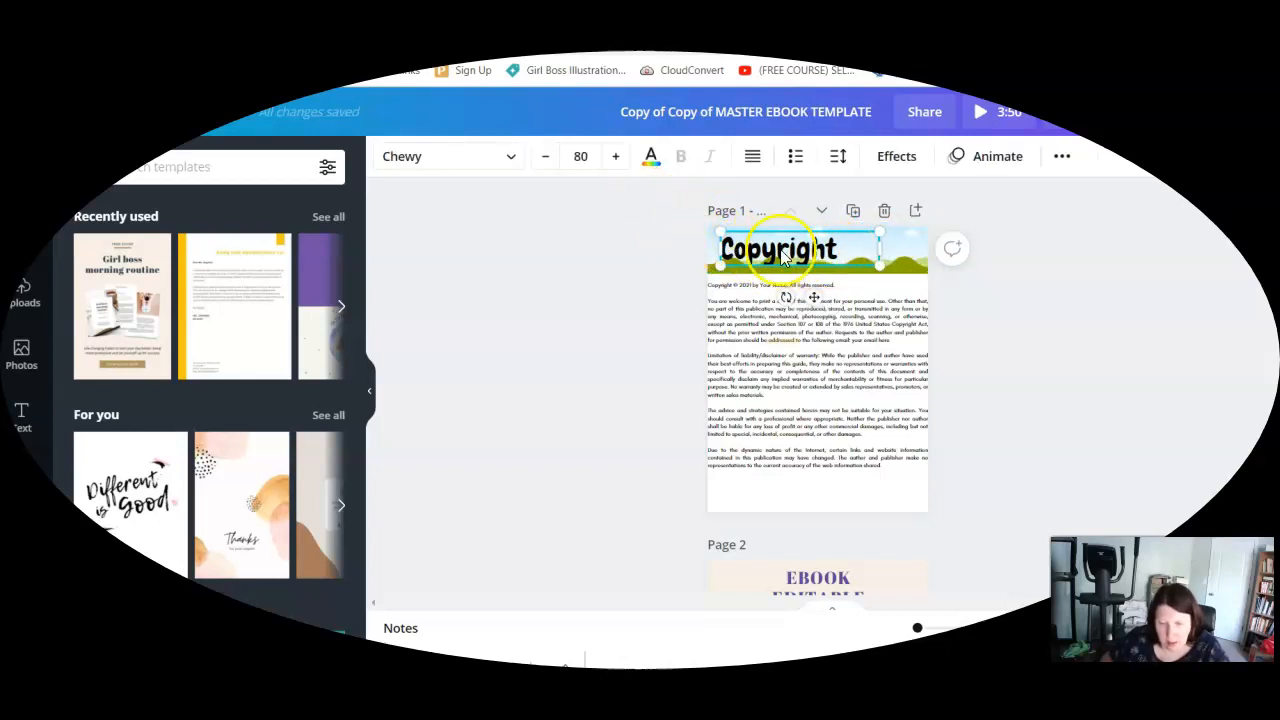
left_click(510, 165)
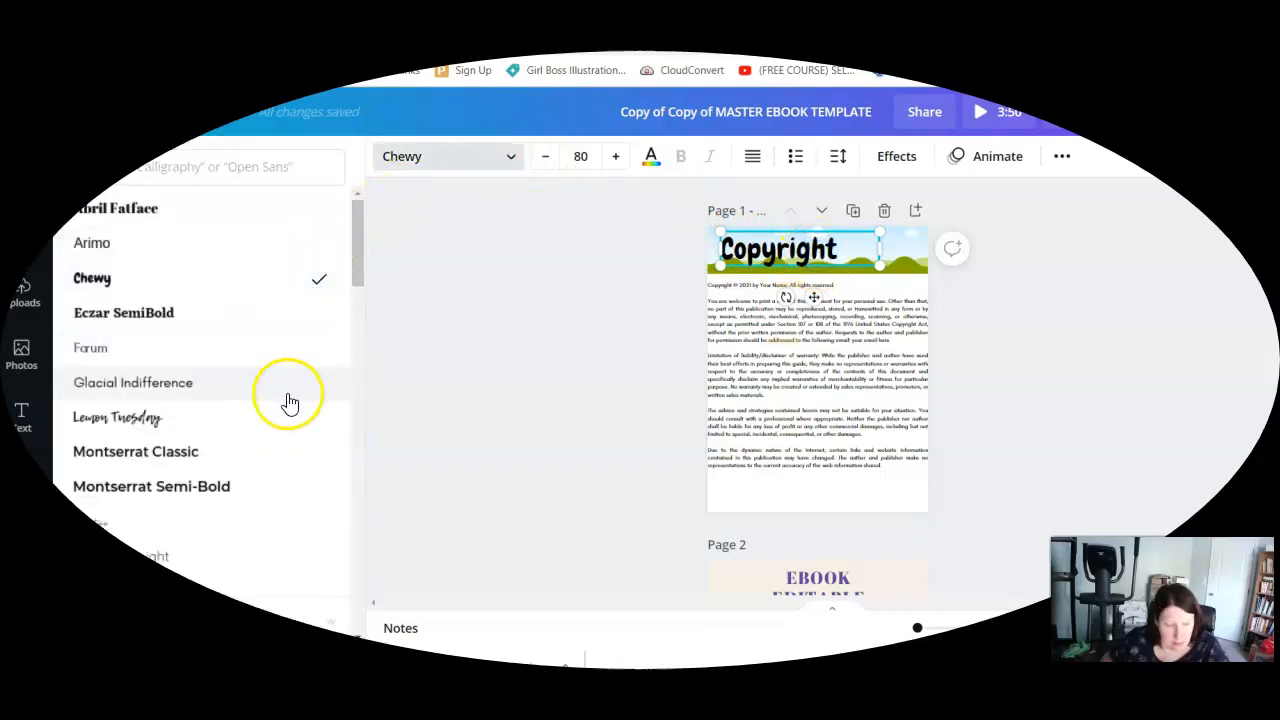
left_click(557, 300)
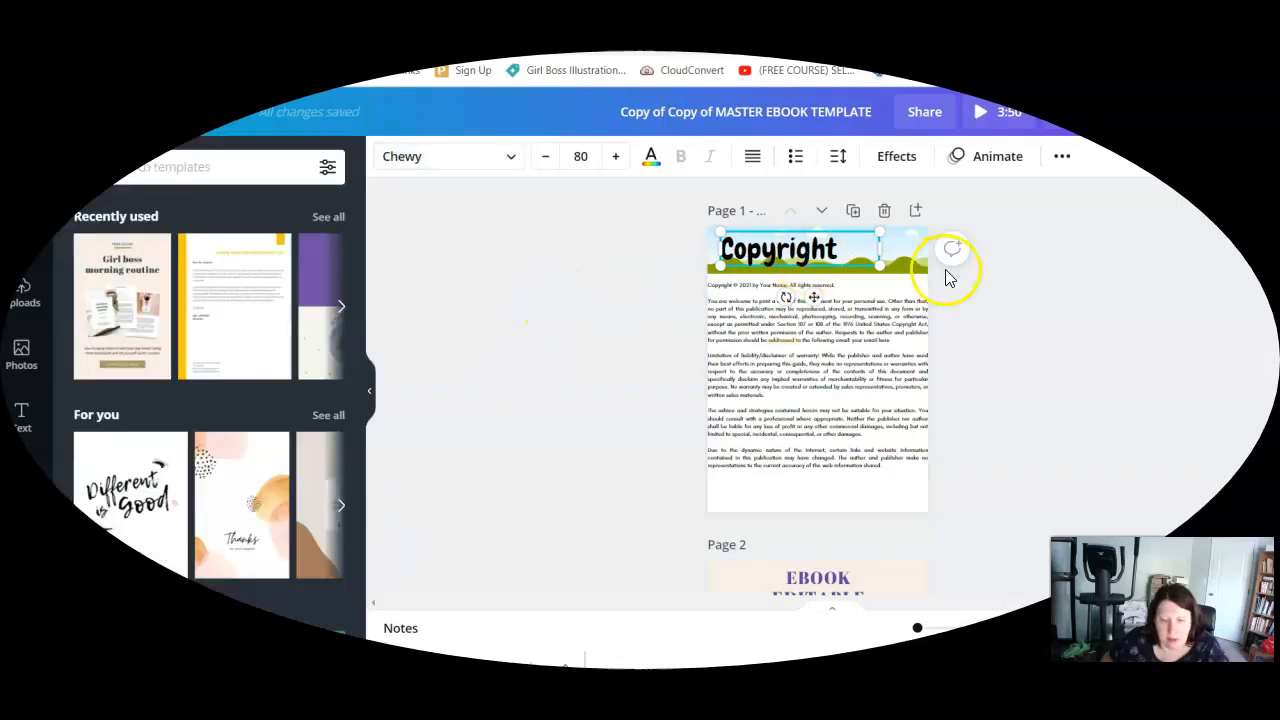
left_click_drag(802, 268, 781, 245)
Move the copyright body text down to the foot of page 1 and place the header frame directly above it
left_click(783, 326)
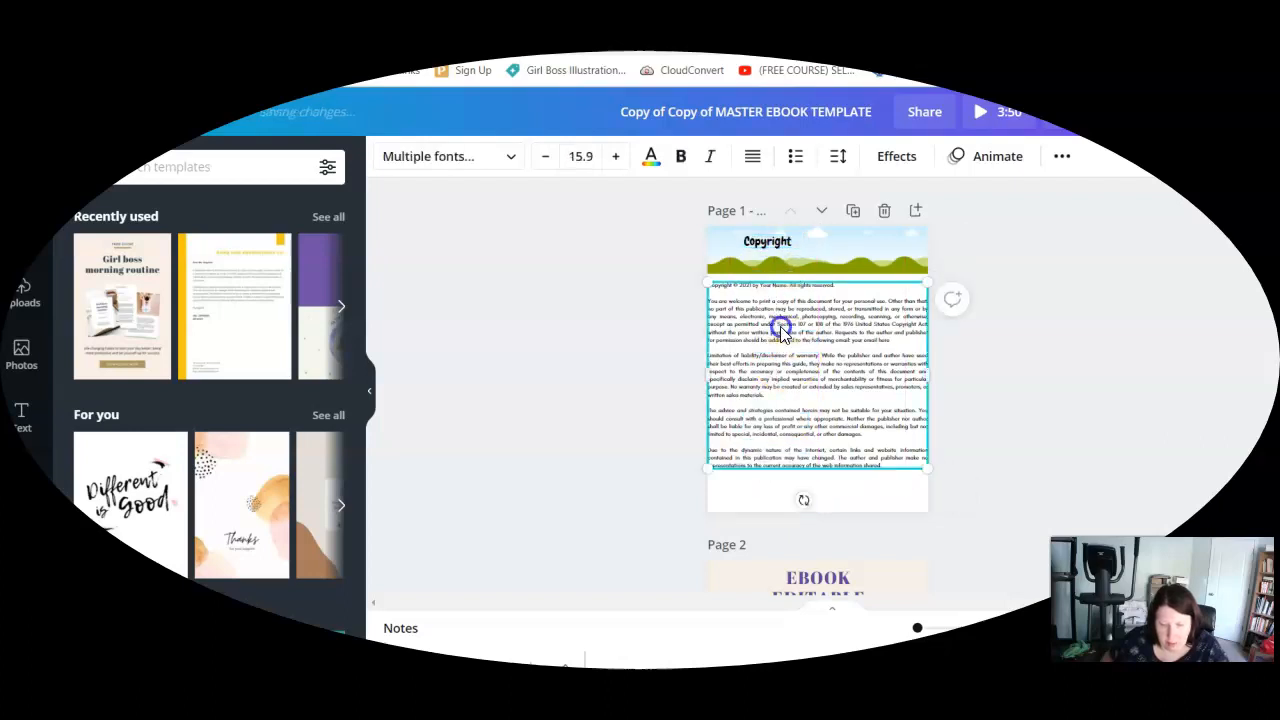
left_click_drag(760, 469, 749, 508)
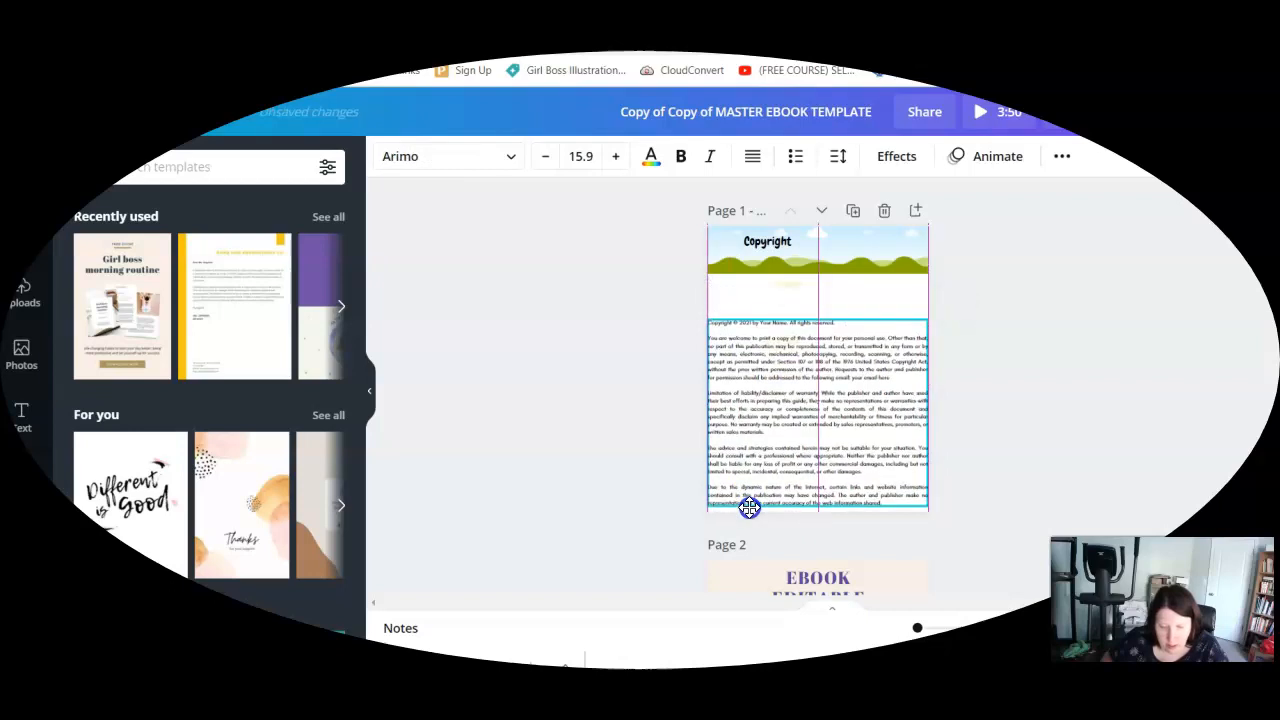
left_click_drag(826, 258, 834, 286)
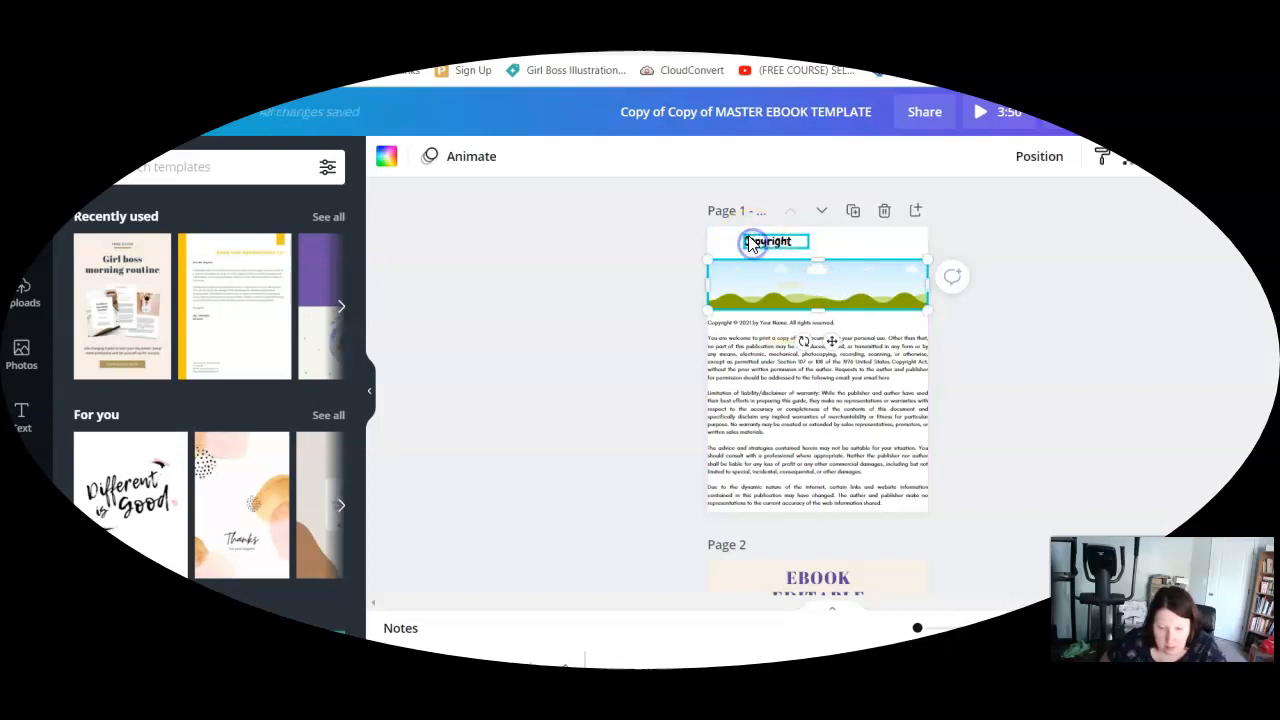
left_click(1023, 236)
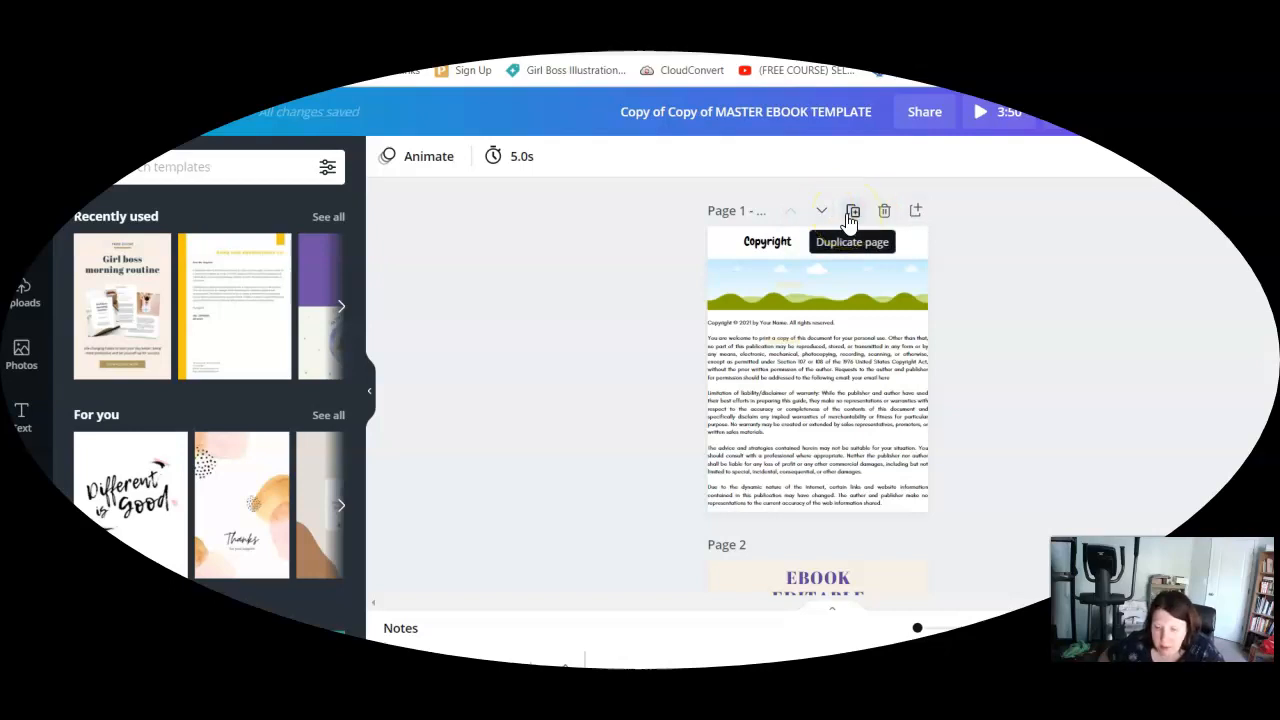
Fill the page 1 header frame with the trending sunset photo, then the smiling woman photo, and extend the frame upward behind the heading
mouse_move(829, 285)
left_mouse_down()
mouse_move(860, 282)
mouse_move(823, 285)
mouse_move(836, 294)
left_mouse_up()
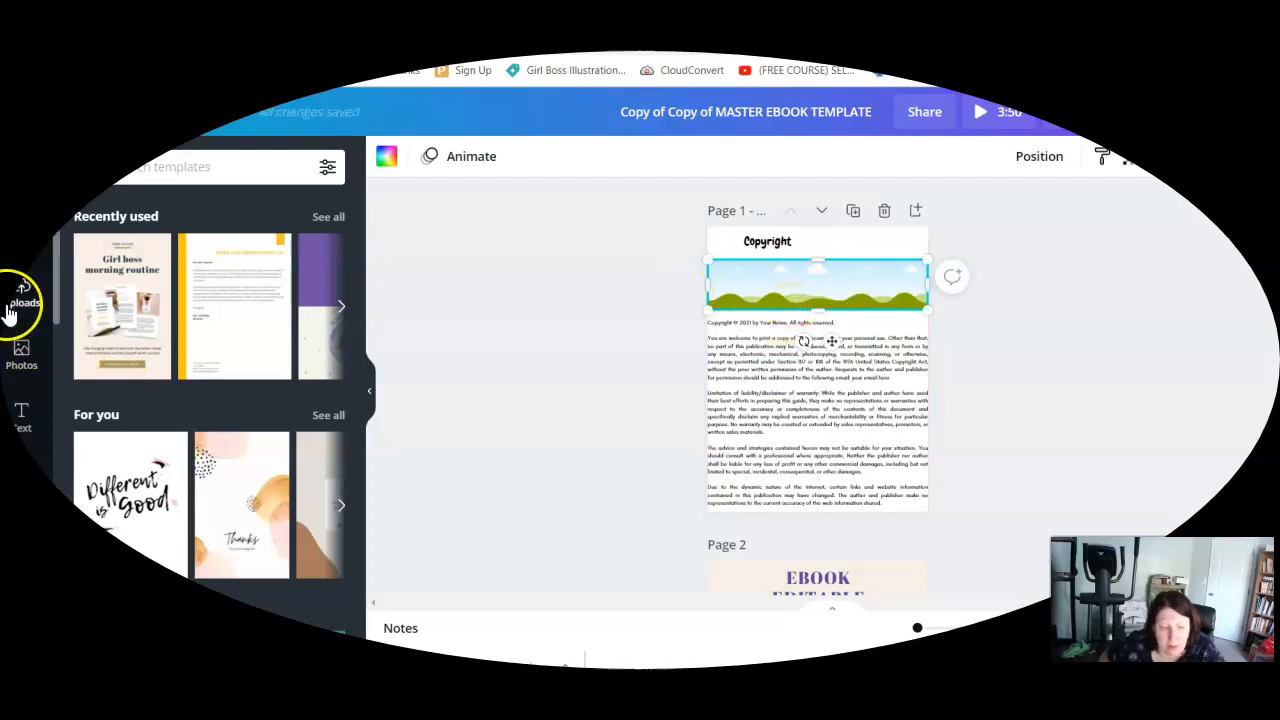
left_click(21, 355)
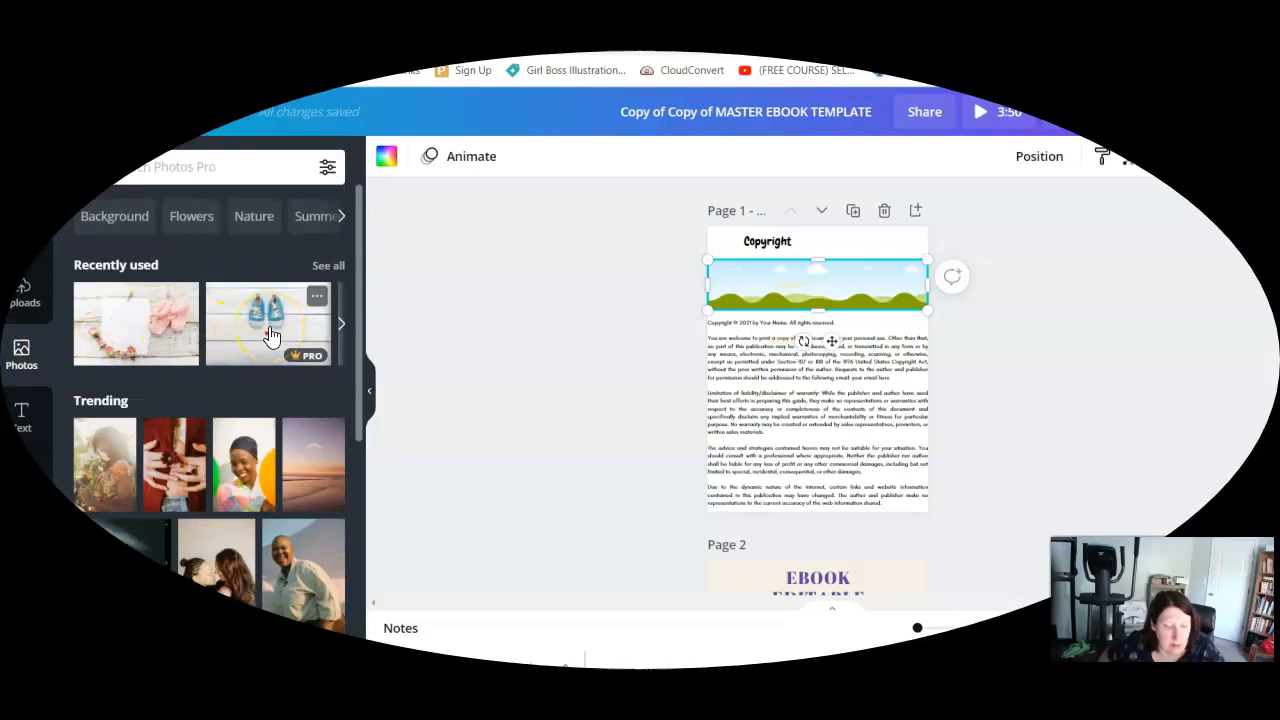
scroll(270, 336, "down", 1)
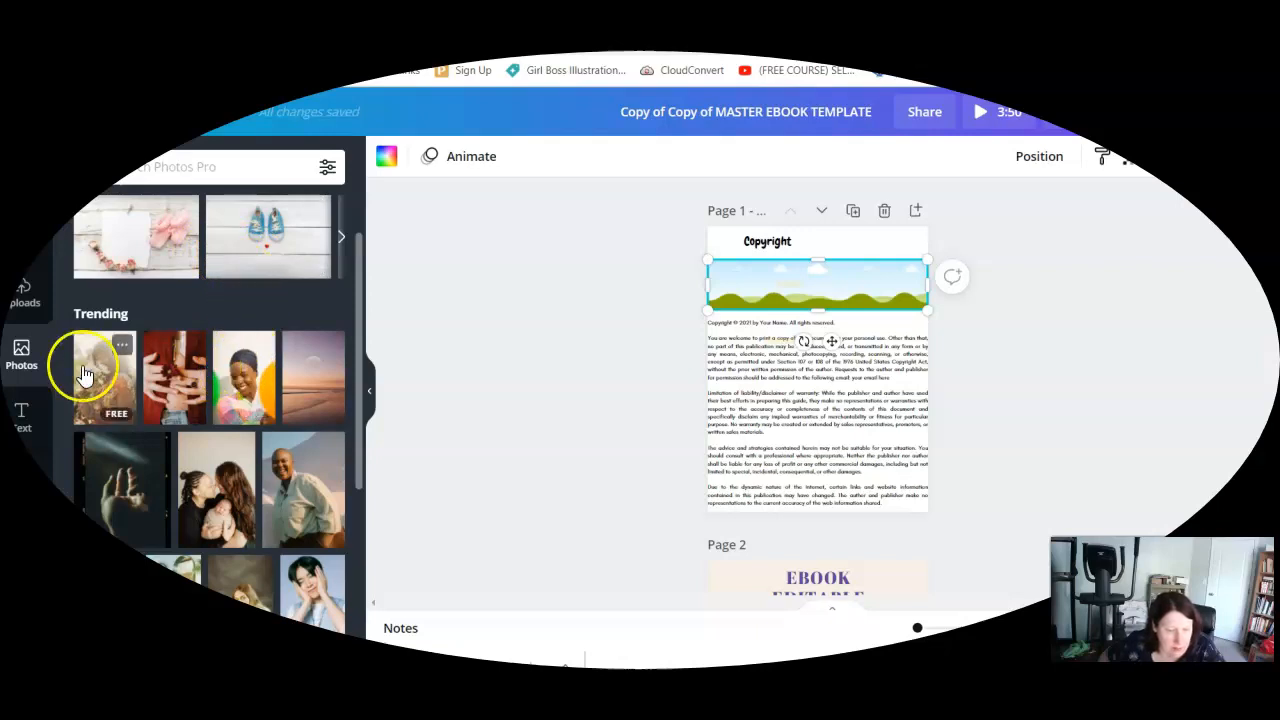
left_click_drag(310, 375, 765, 293)
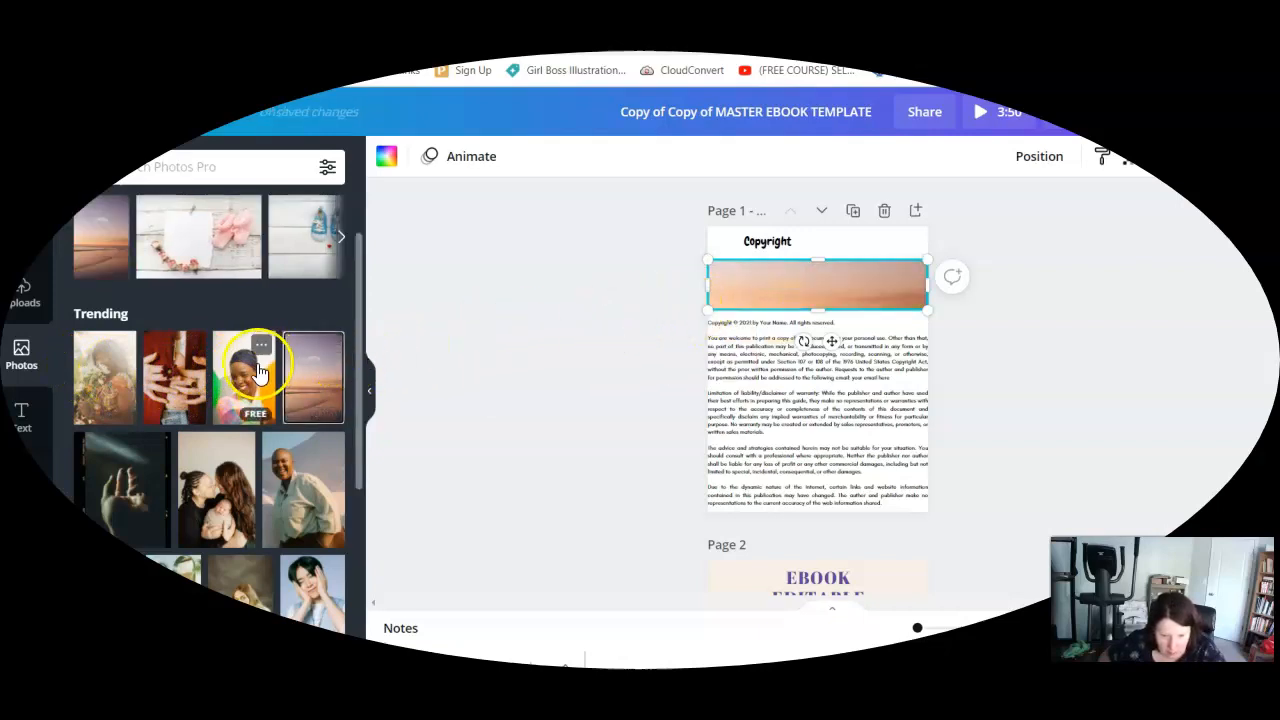
left_click_drag(243, 375, 819, 228)
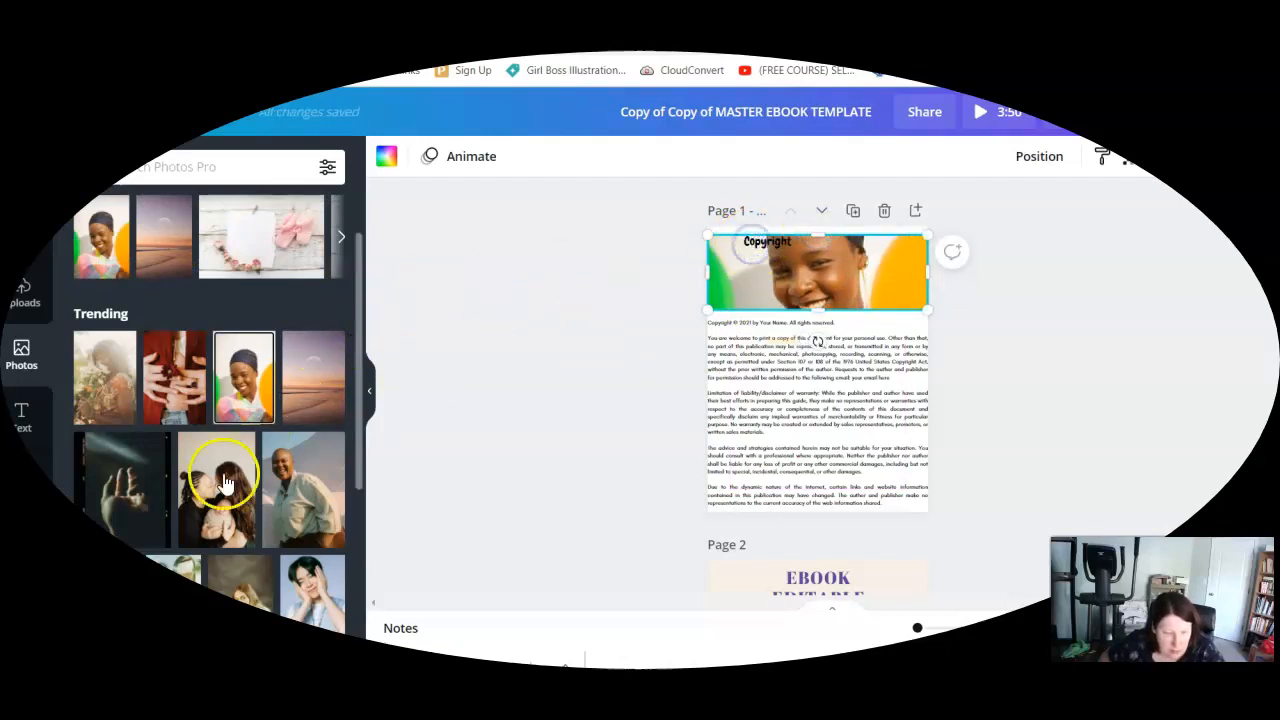
Try the uploaded portraits and a vintage map as the picture in the page 1 header frame
left_click(30, 300)
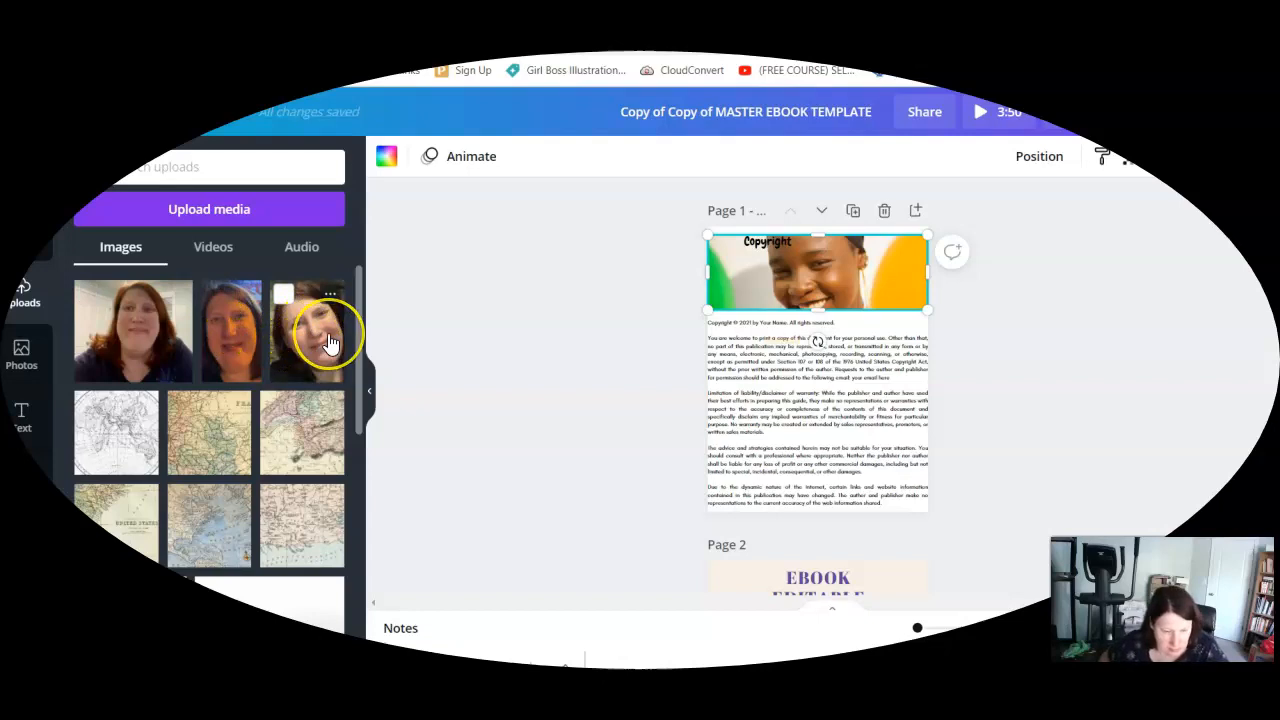
left_click_drag(330, 343, 843, 294)
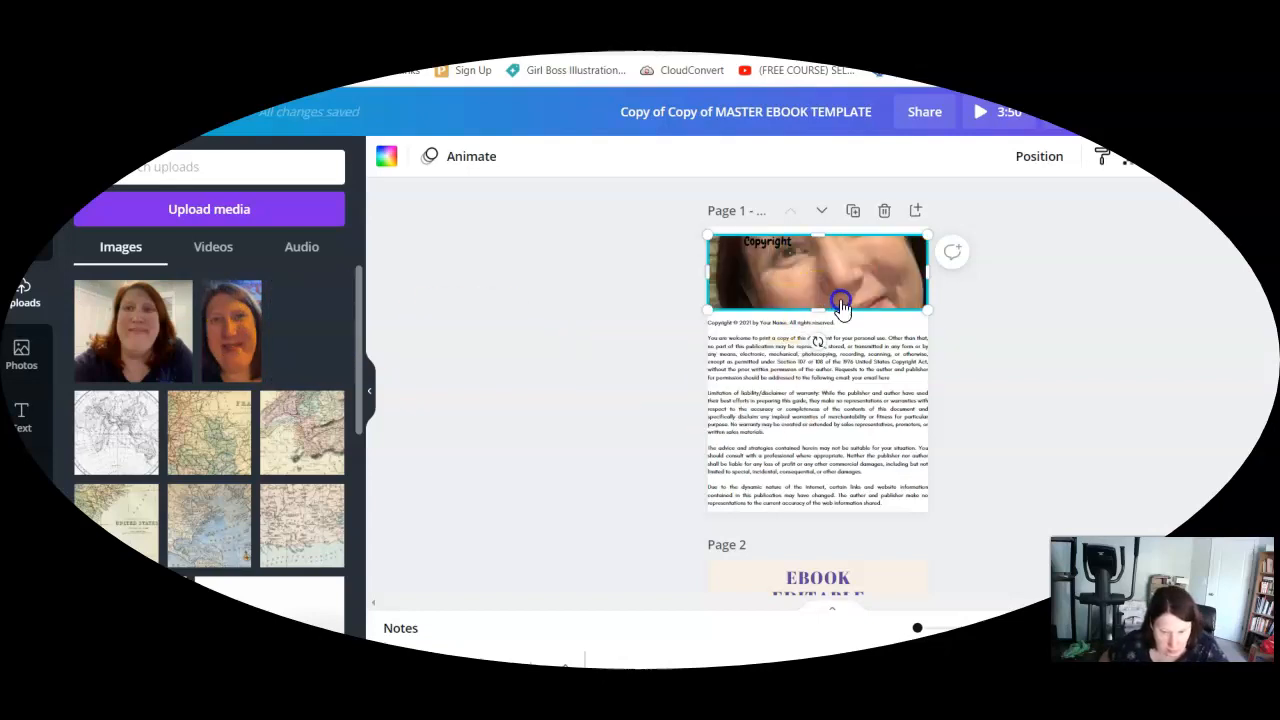
left_click_drag(235, 325, 815, 268)
left_click_drag(157, 290, 737, 270)
scroll(679, 300, "down", 1)
scroll(715, 420, "up", 1)
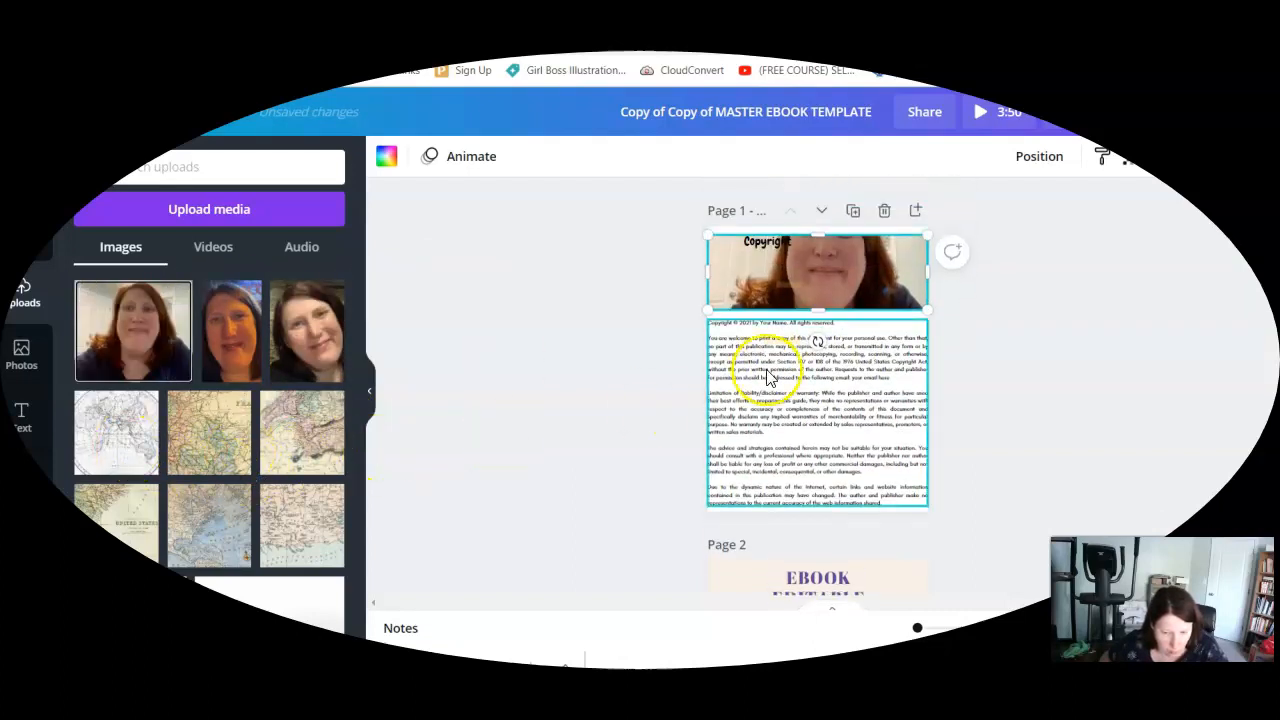
left_click_drag(212, 434, 766, 289)
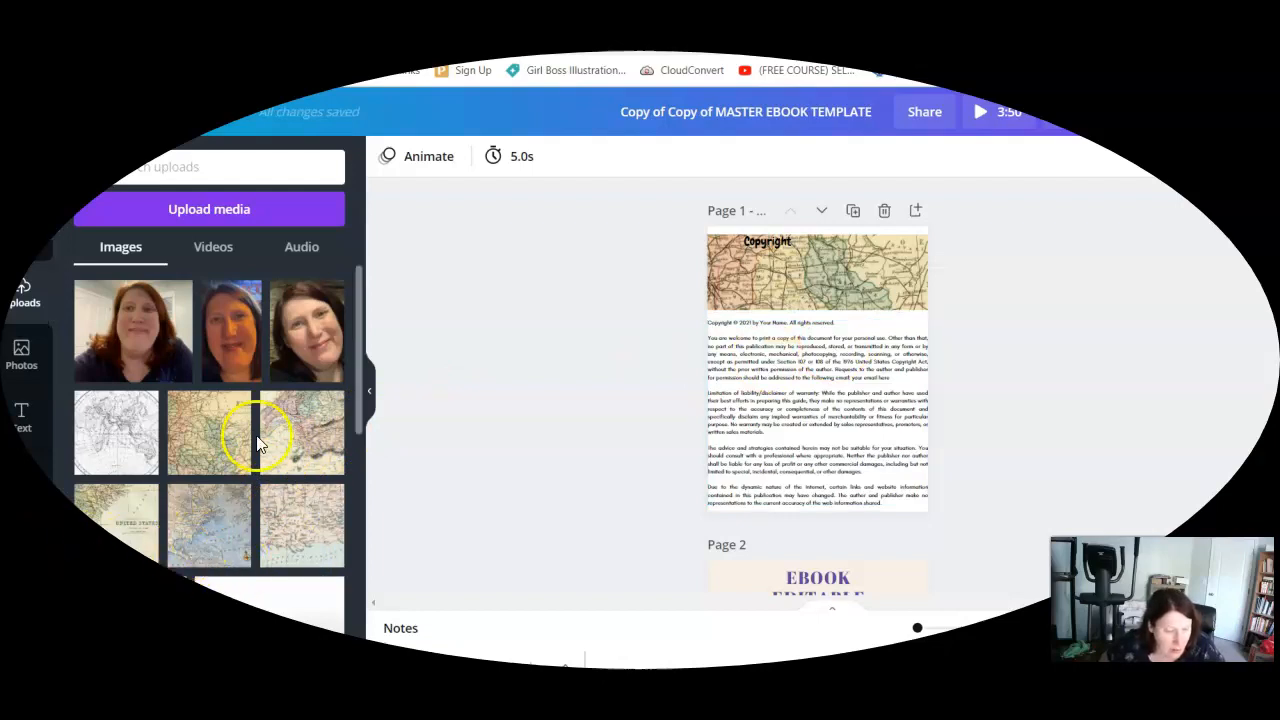
Replace the page 1 header picture with the uploaded pink polka-dot stationery image
scroll(305, 508, "down", 3)
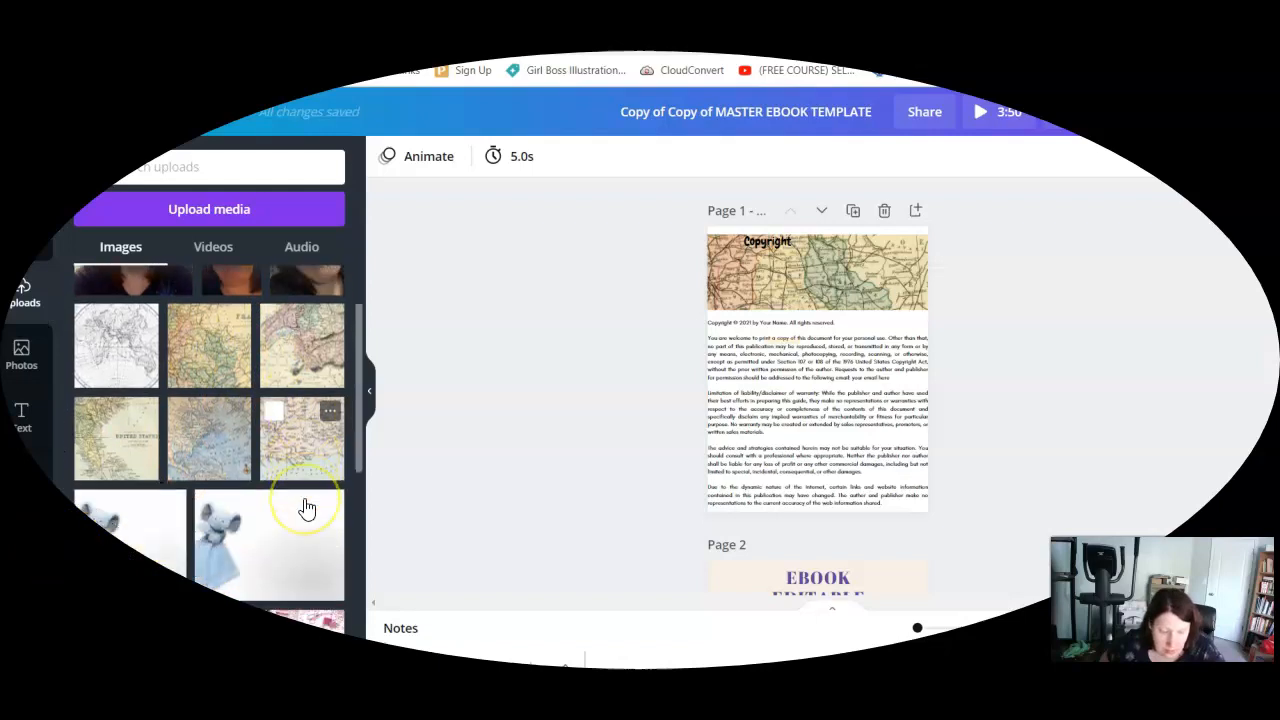
left_click_drag(283, 470, 400, 415)
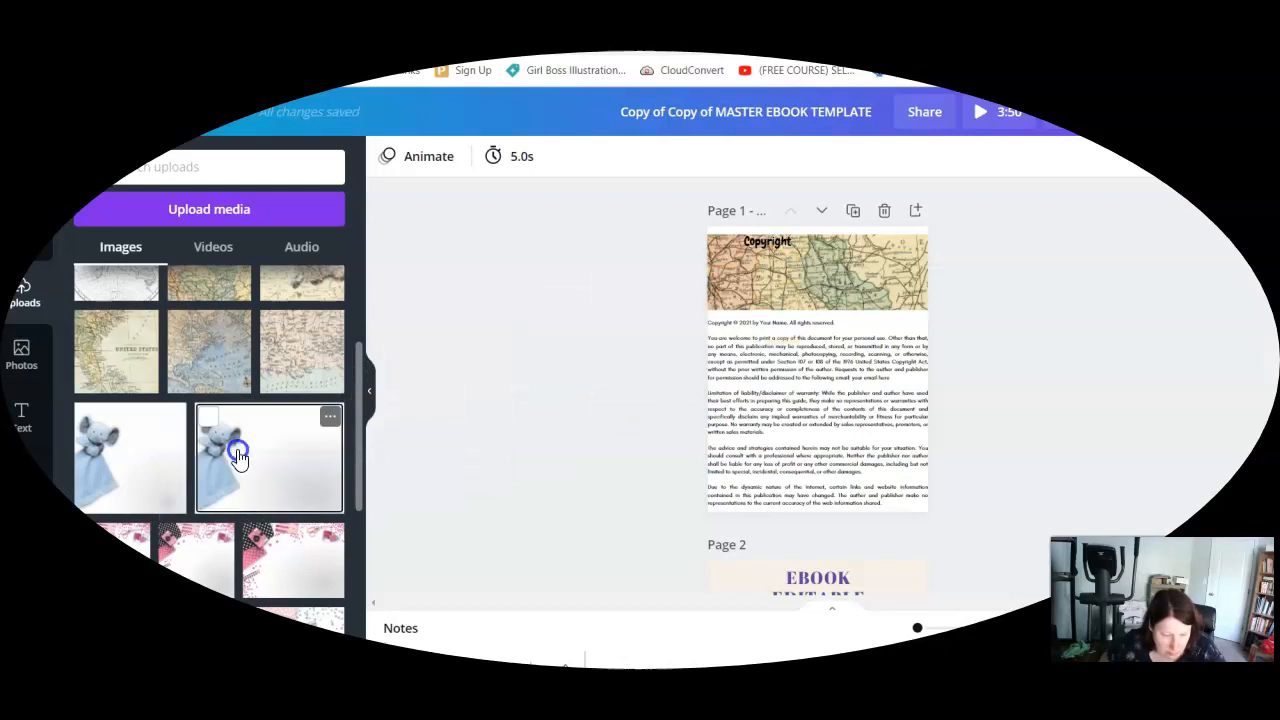
scroll(240, 490, "down", 2)
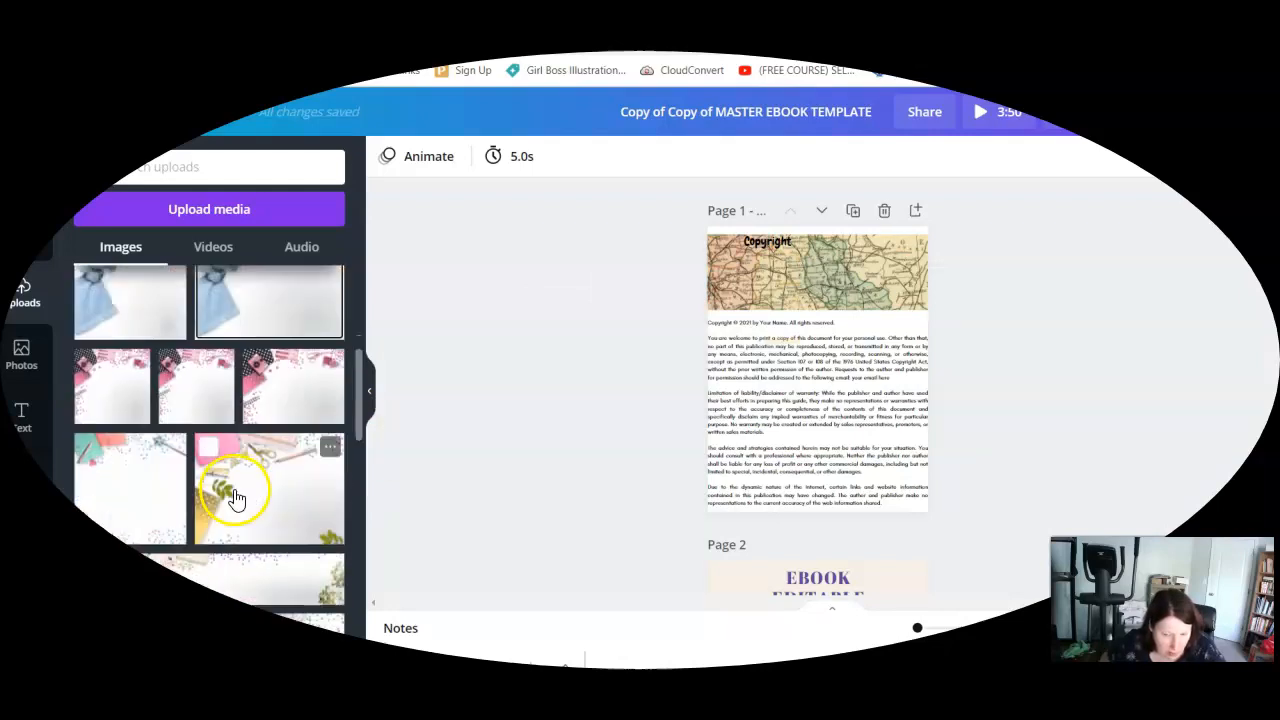
left_click_drag(280, 368, 766, 277)
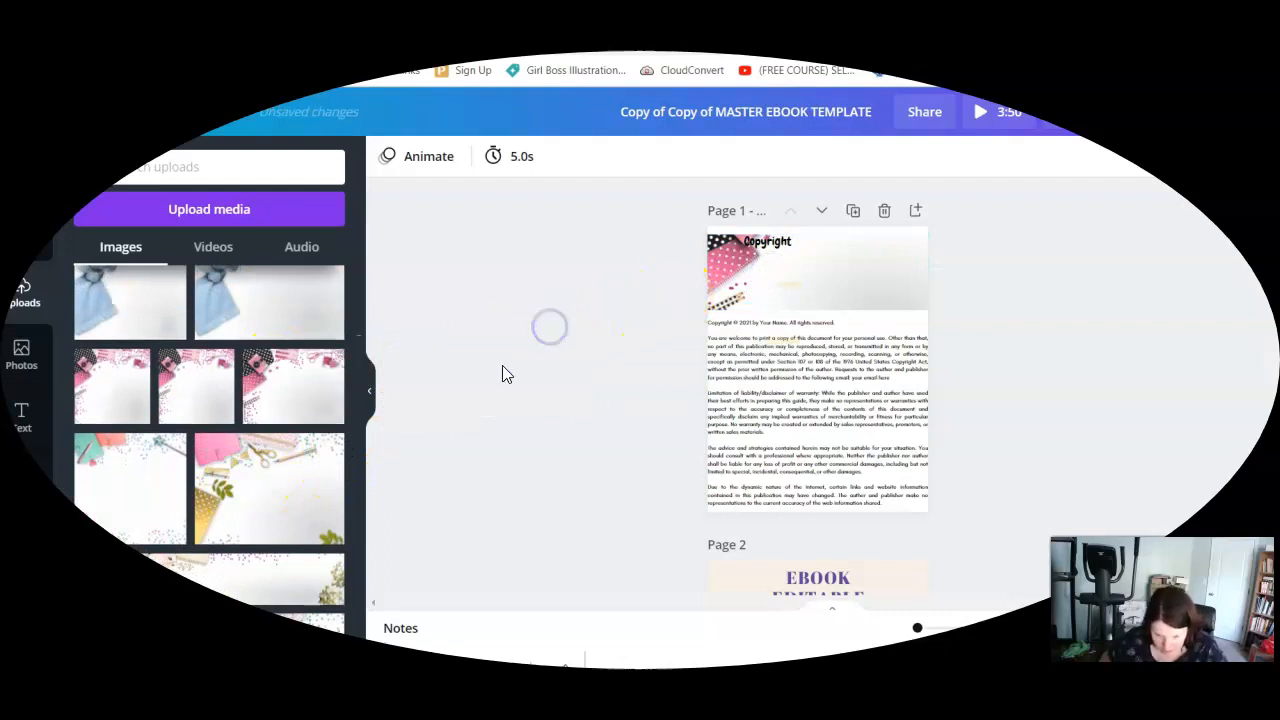
Delete the two small yellow highlight shapes left on the header and body text of page 1
left_click(788, 286)
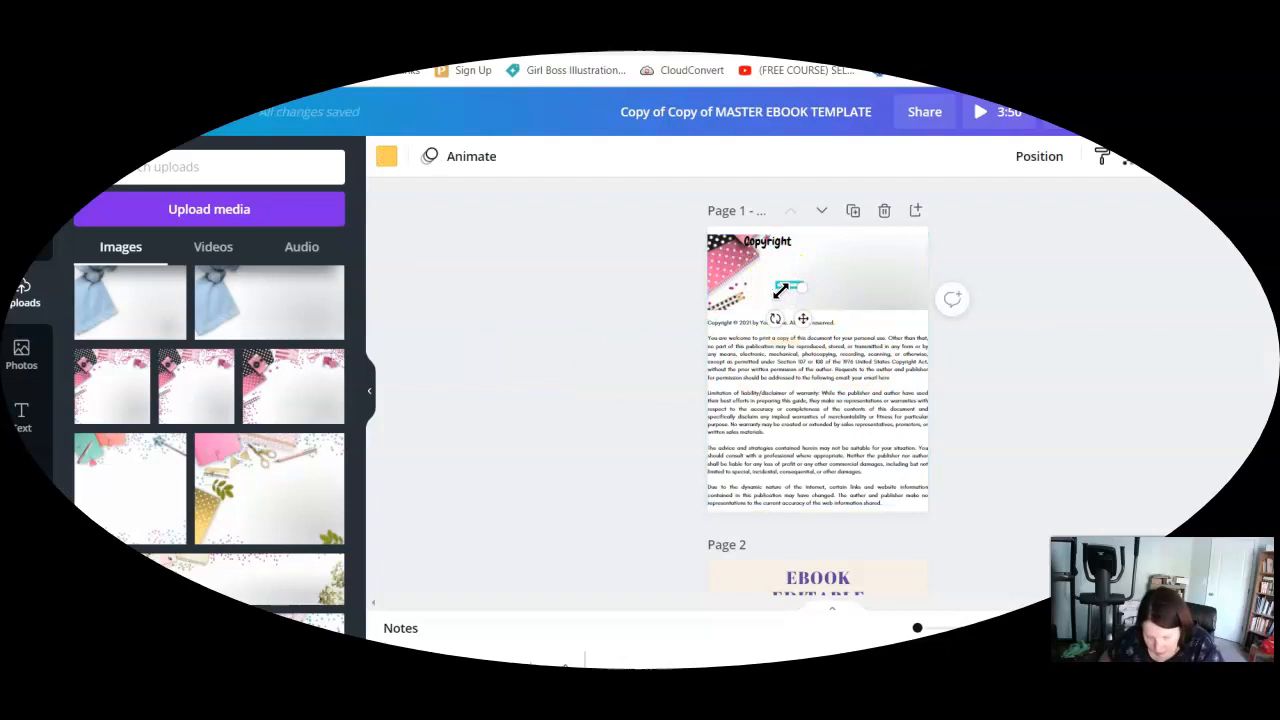
key("Delete")
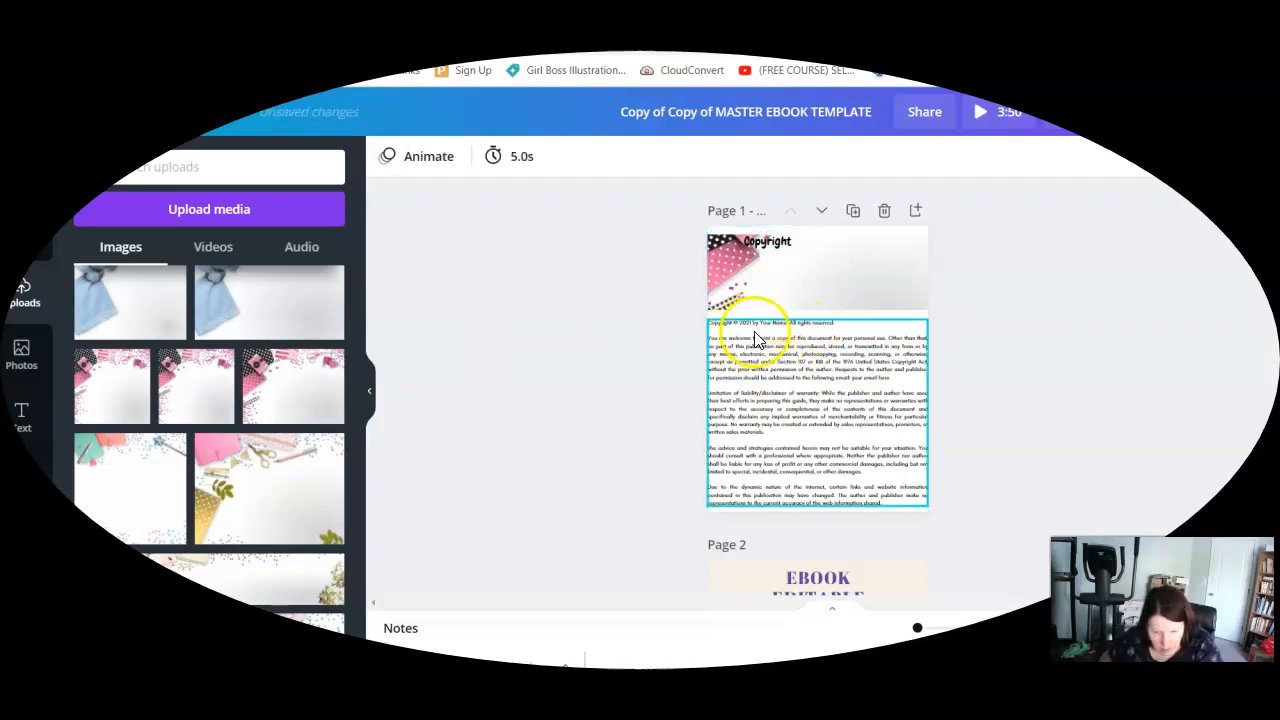
left_click(784, 341)
key("Delete")
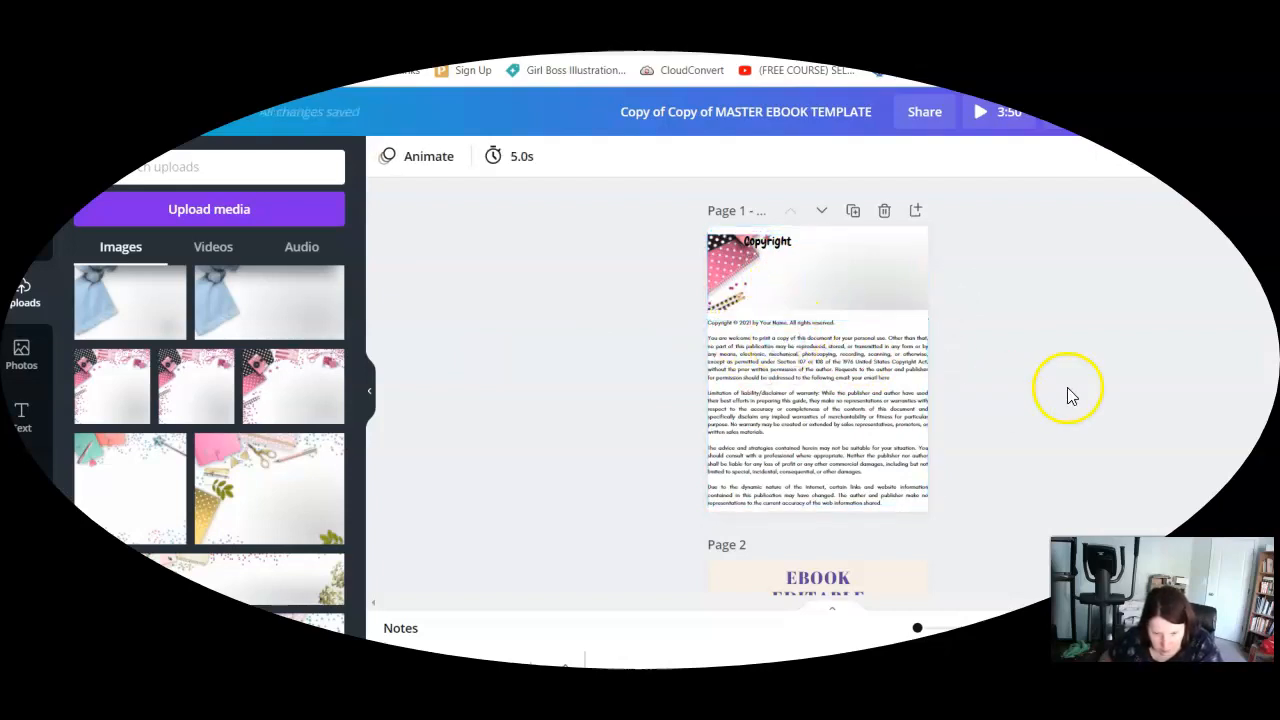
Replace the title "EBOOK EDITABLE TEMPLATE" on page 2 with "How to be a boss babe!"
scroll(1066, 458, "down", 5)
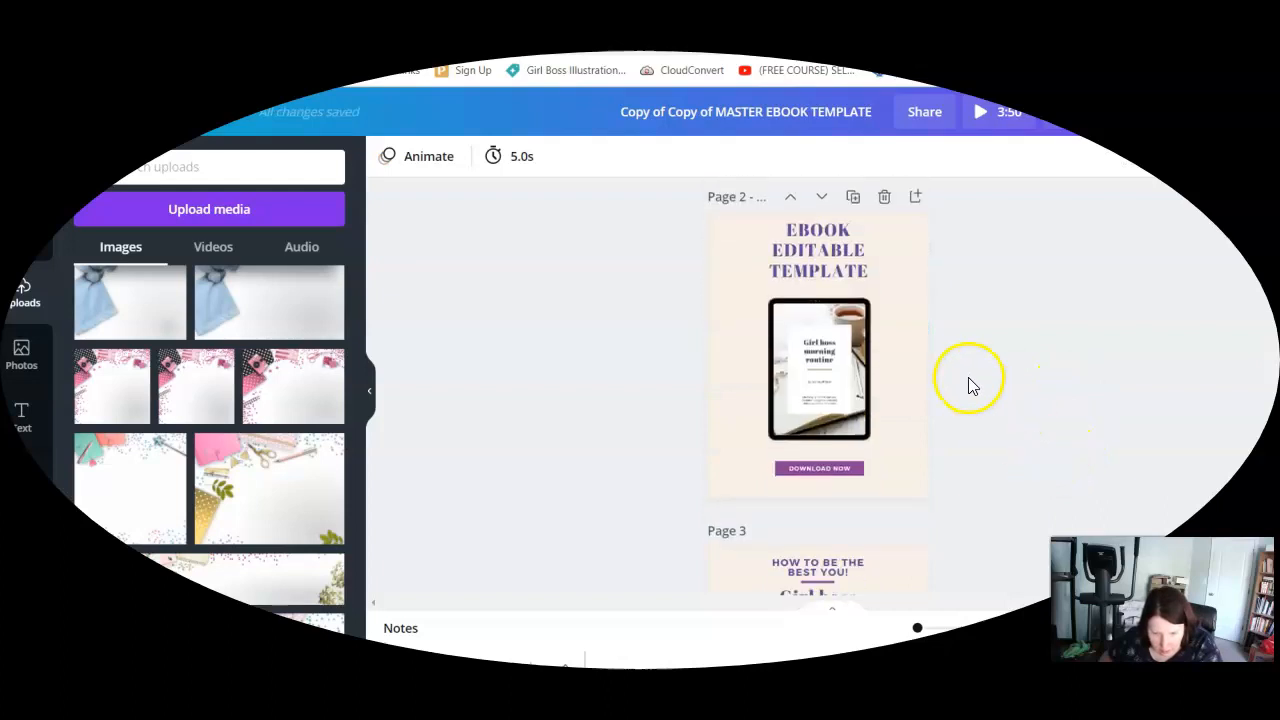
left_click(798, 262)
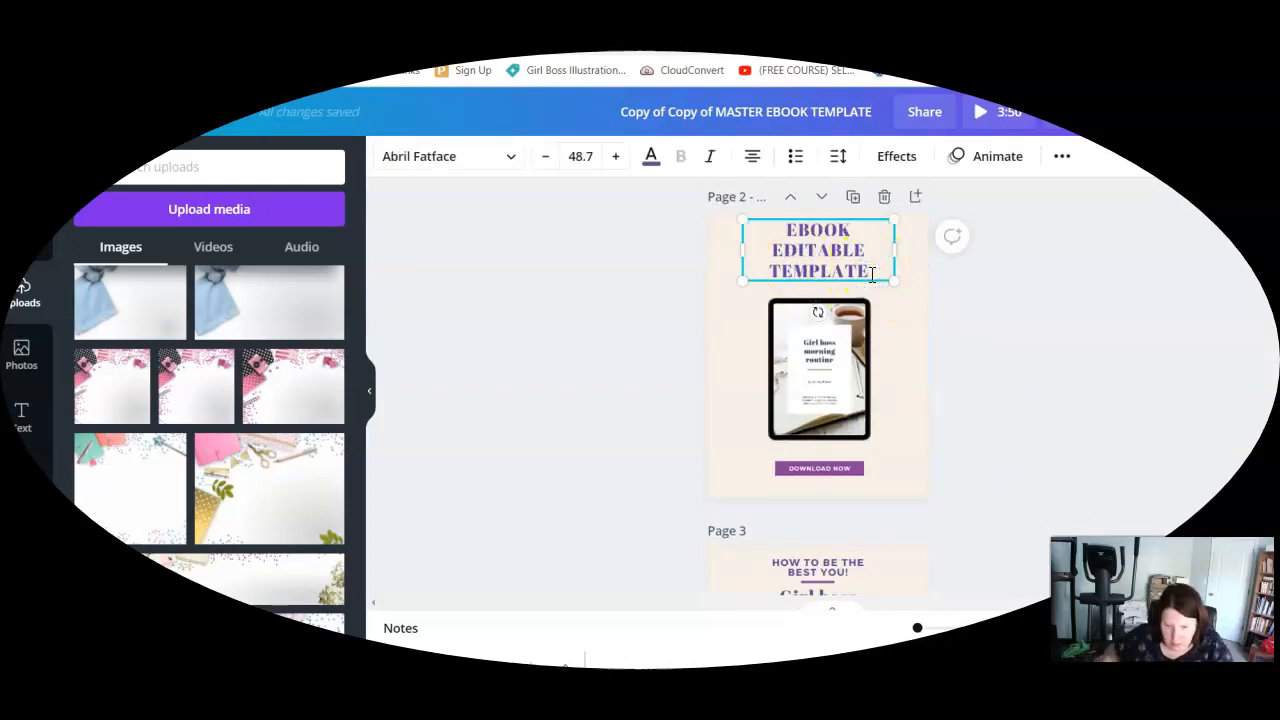
key("BackSpace")
key("BackSpace")
key("BackSpace")
key("BackSpace")
key("BackSpace")
key("BackSpace")
key("BackSpace")
key("BackSpace")
key("BackSpace")
key("BackSpace")
key("BackSpace")
key("BackSpace")
key("BackSpace")
key("BackSpace")
key("BackSpace")
key("BackSpace")
key("BackSpace")
key("BackSpace")
key("BackSpace")
key("BackSpace")
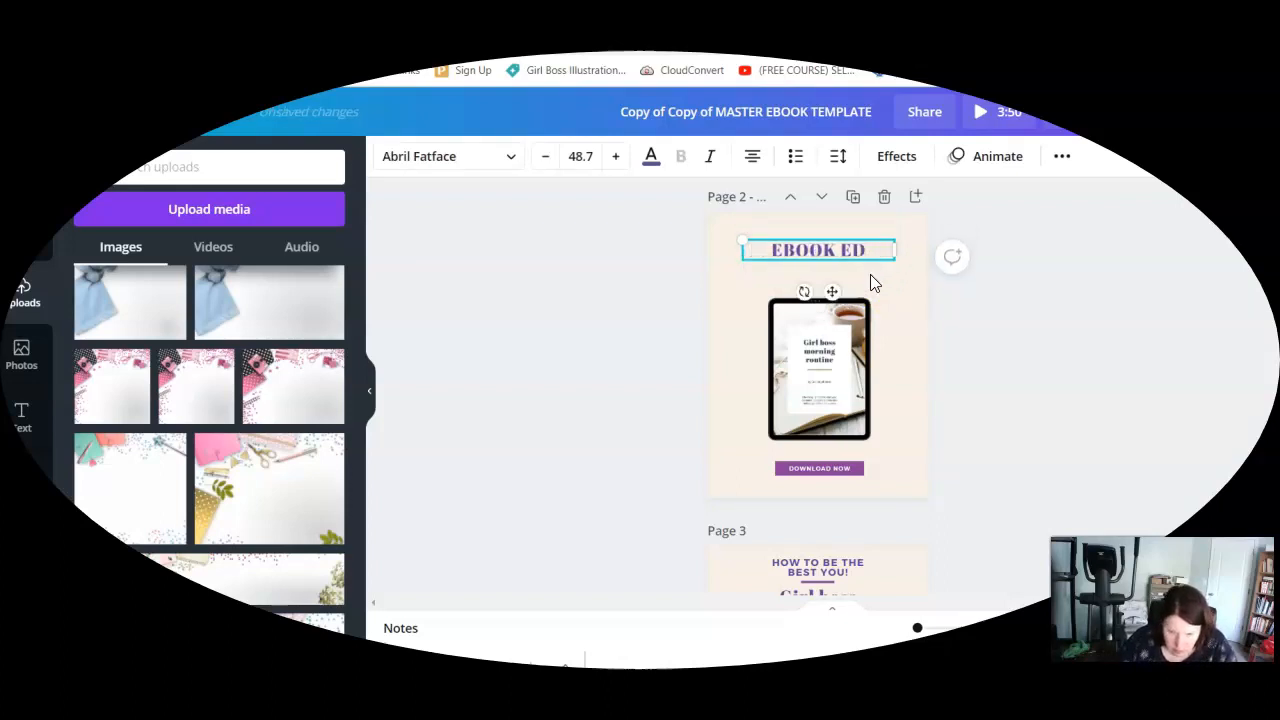
key("BackSpace")
key("BackSpace")
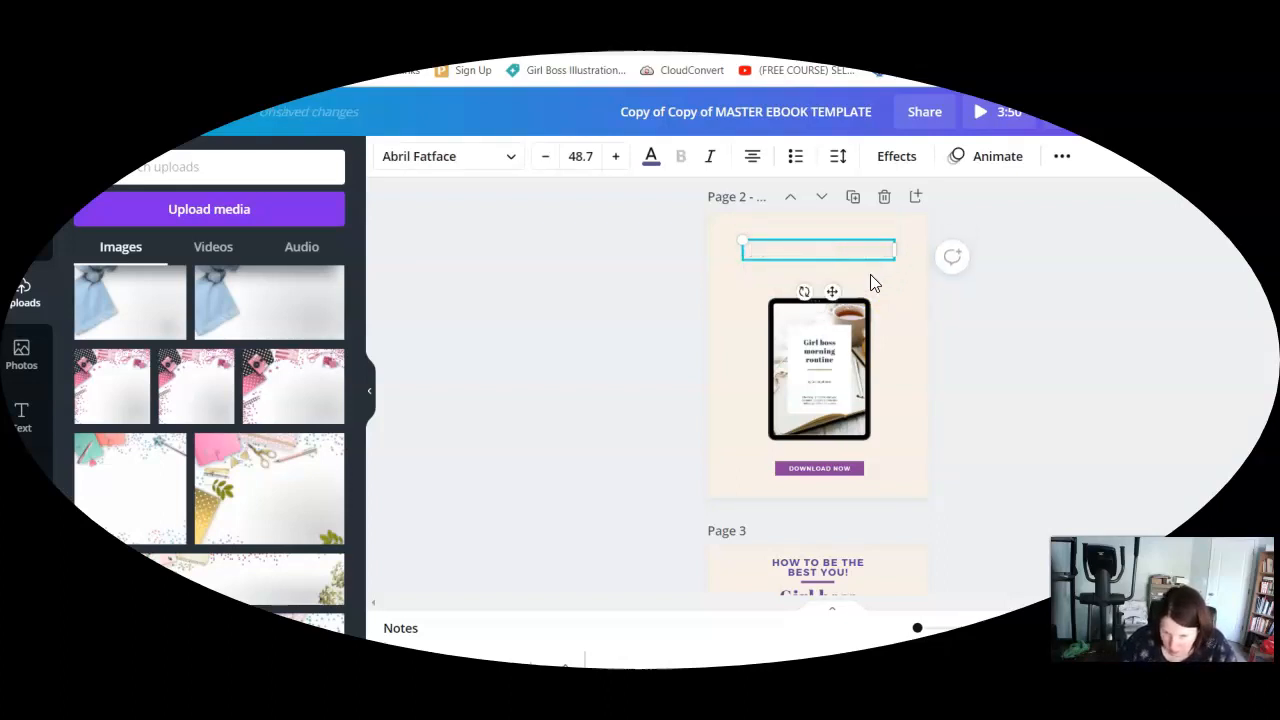
type("How to be a boss babe!")
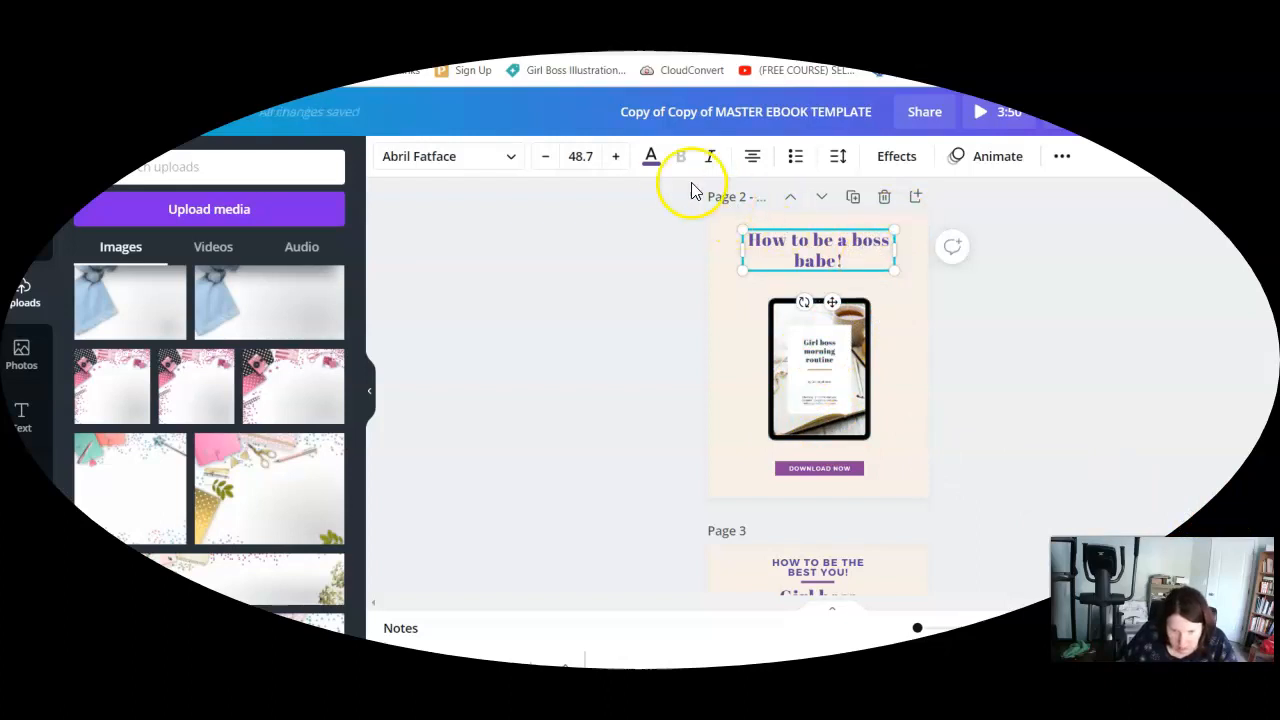
Test several document colors on the page 2 title and settle on the reddish purple that matches the DOWNLOAD NOW button
left_click(651, 158)
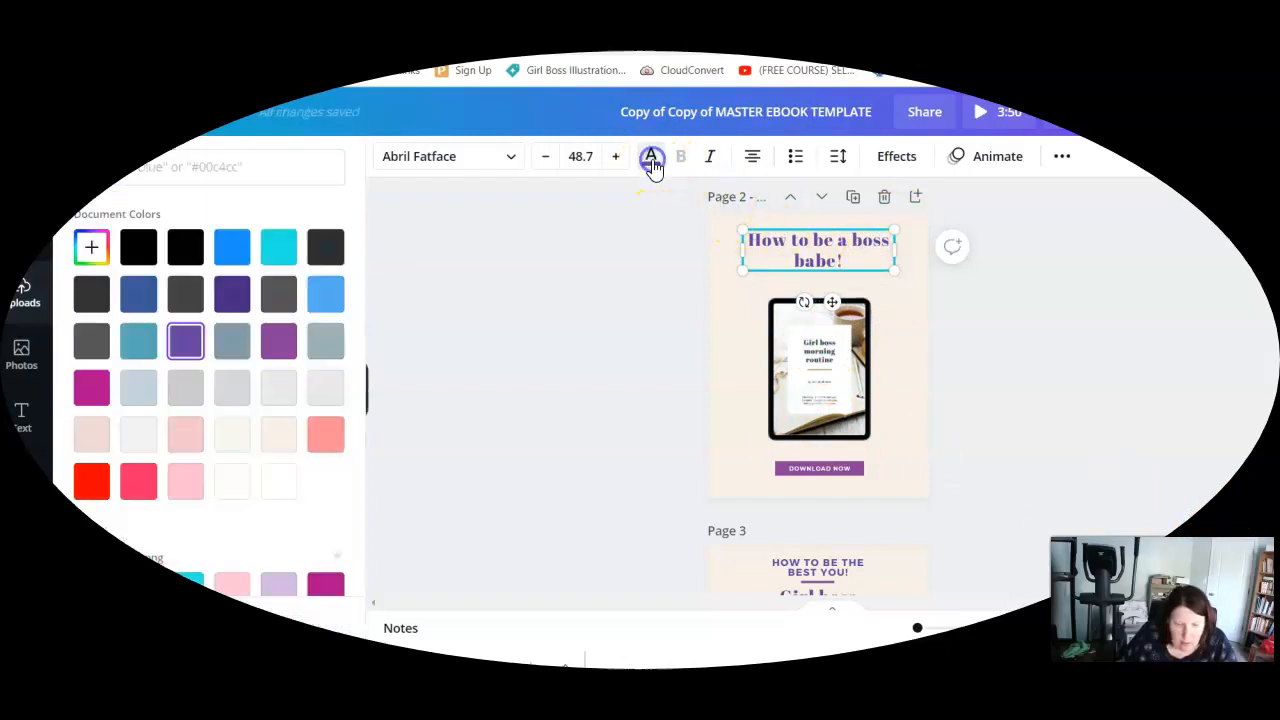
left_click(232, 246)
left_click(139, 488)
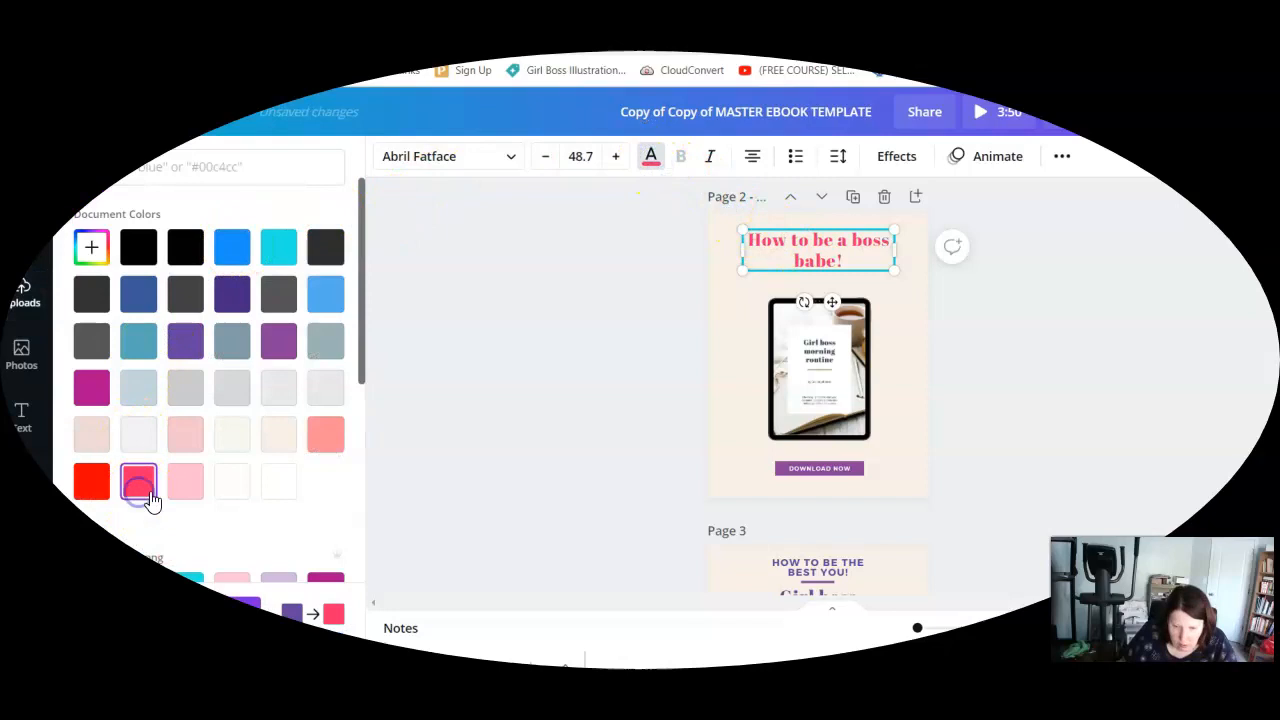
left_click(336, 302)
left_click(325, 434)
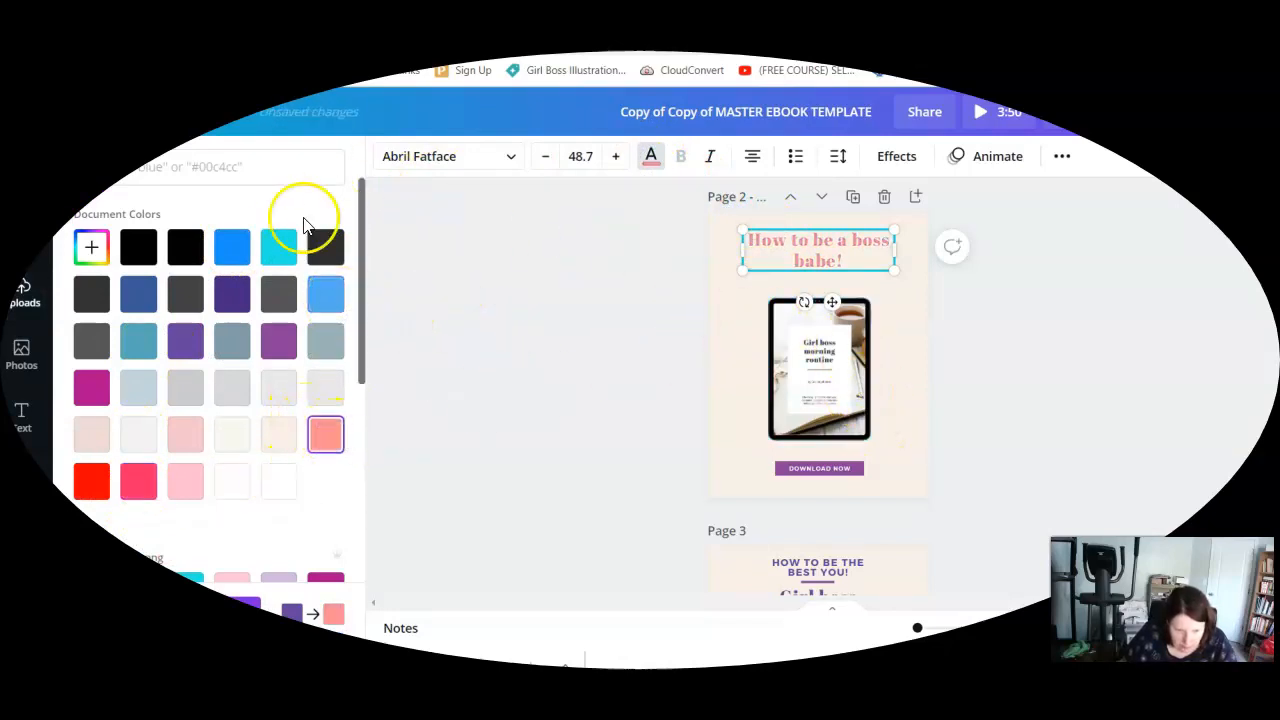
left_click(278, 340)
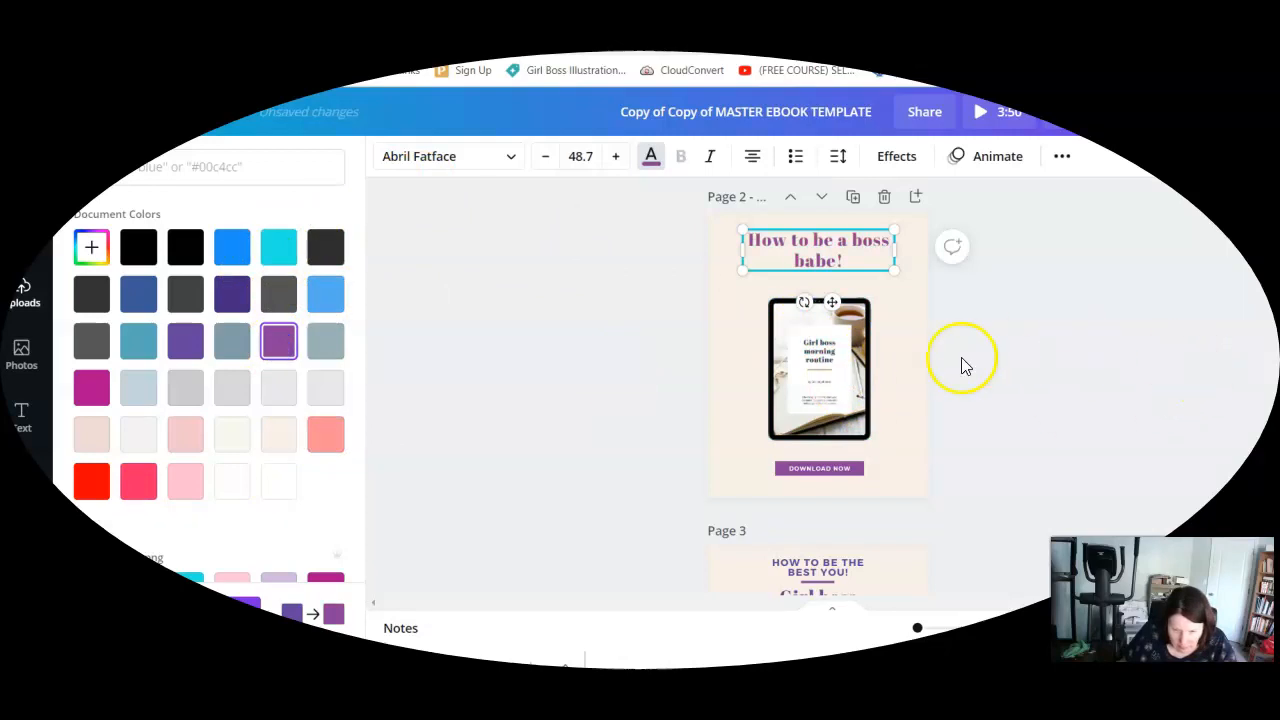
Select the DOWNLOAD NOW button on page 2 and locate its link option
scroll(880, 429, "down", 2)
left_click(857, 386)
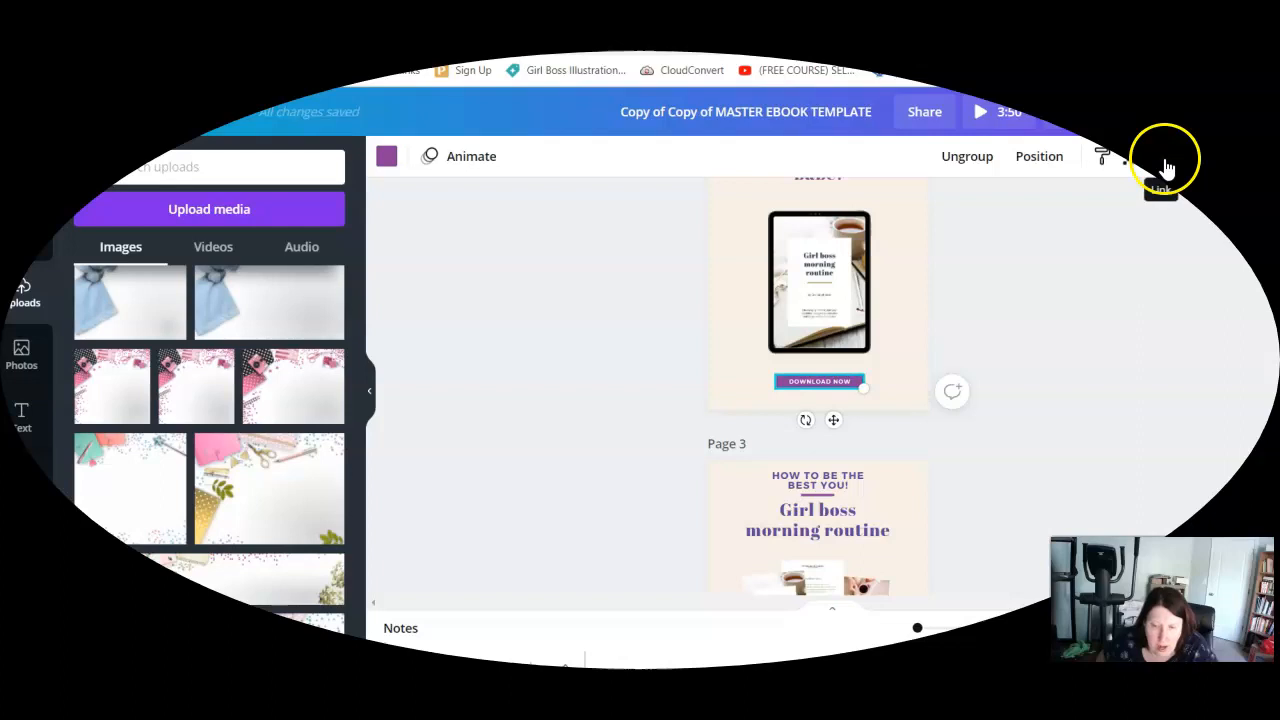
Nudge the group of mockup pictures on page 3 slightly upward and close the middle sheet's crop editing
scroll(890, 315, "down", 3)
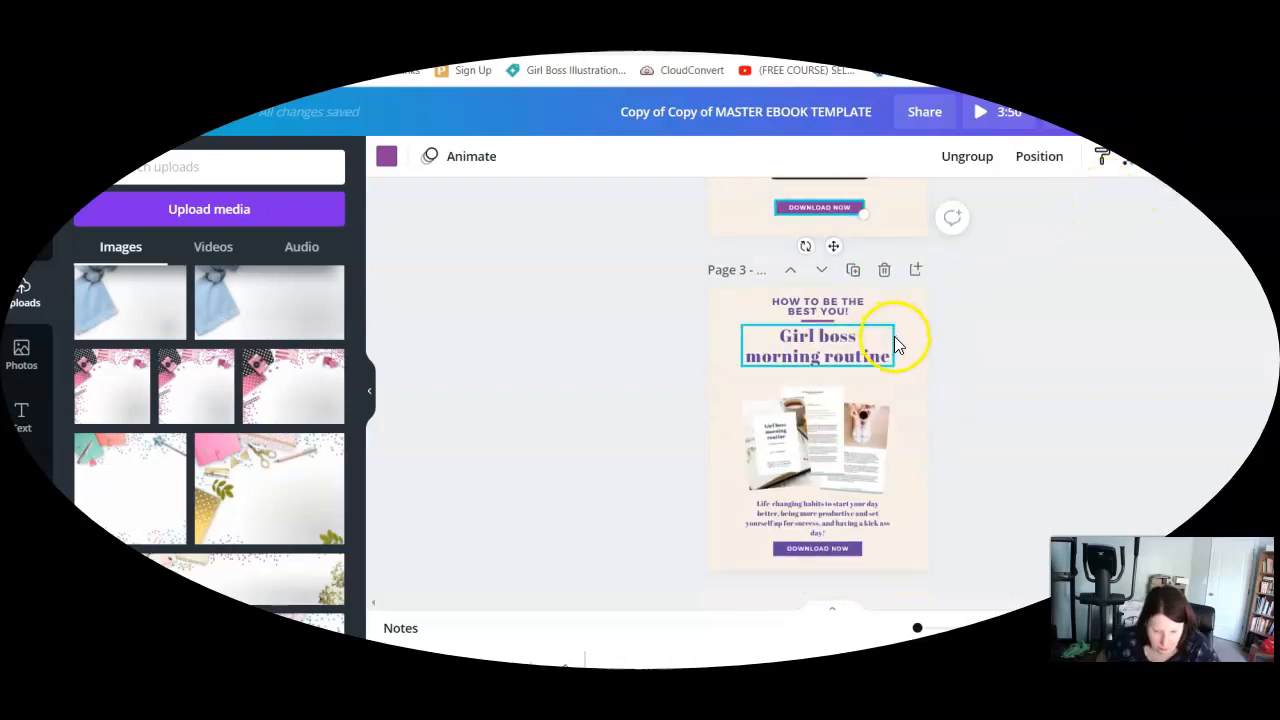
left_click(830, 416)
left_click(771, 443)
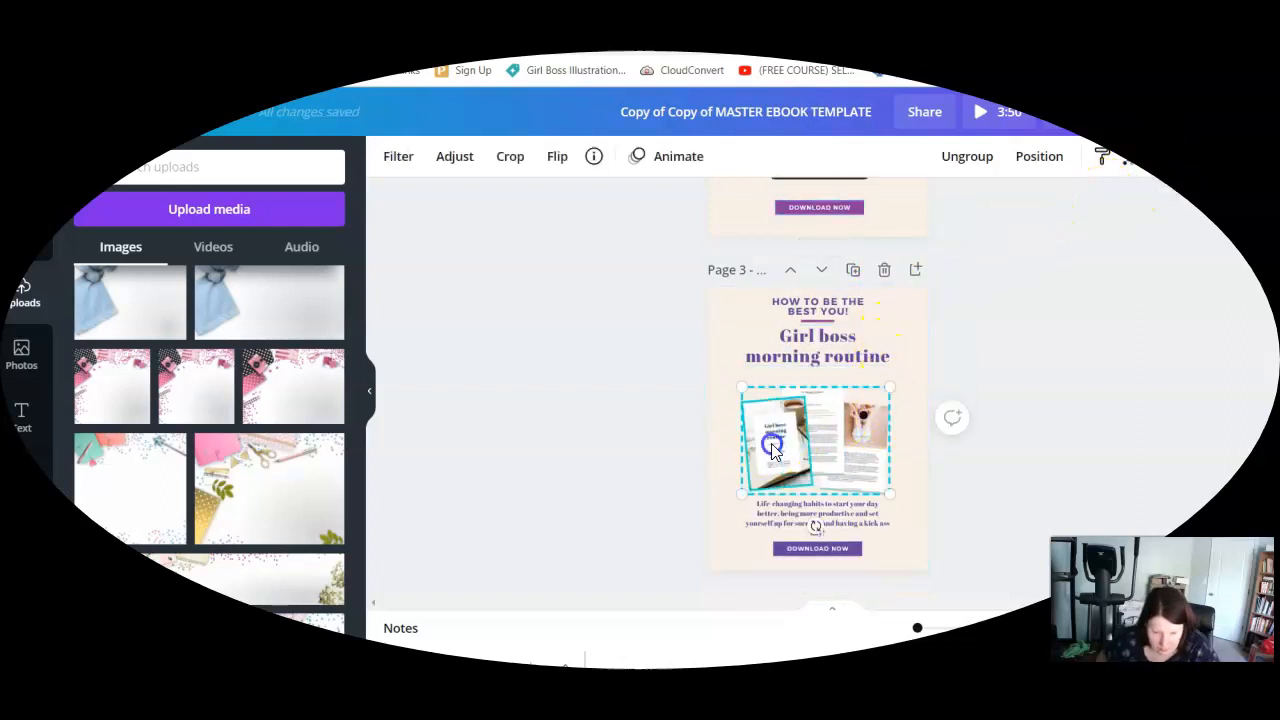
left_click_drag(845, 441, 834, 429)
double_click(834, 429)
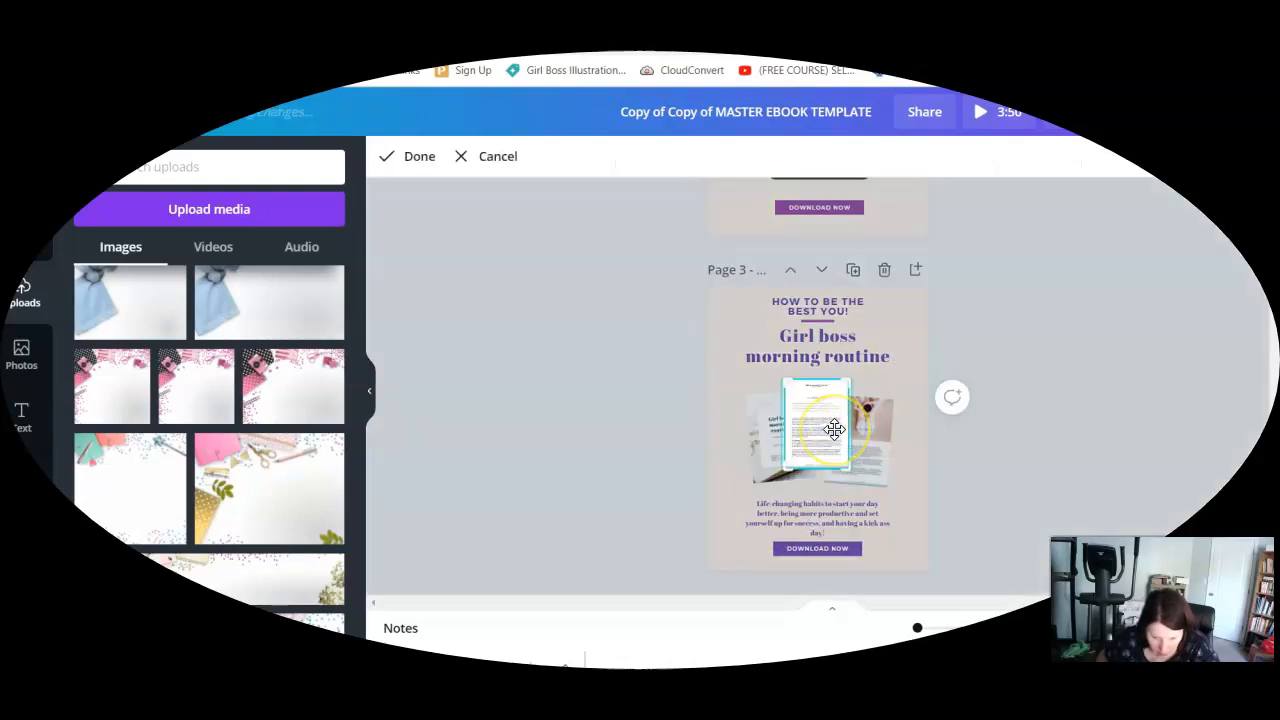
left_click(568, 425)
left_click(833, 432)
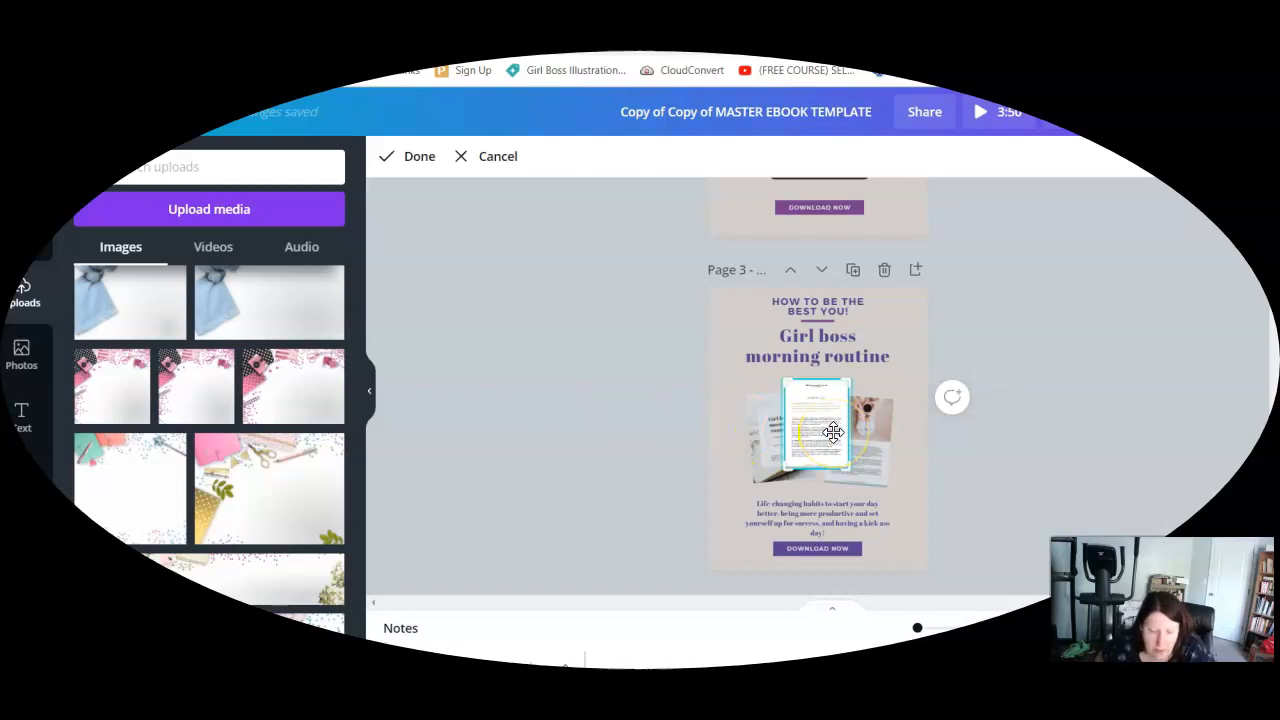
left_click(1076, 341)
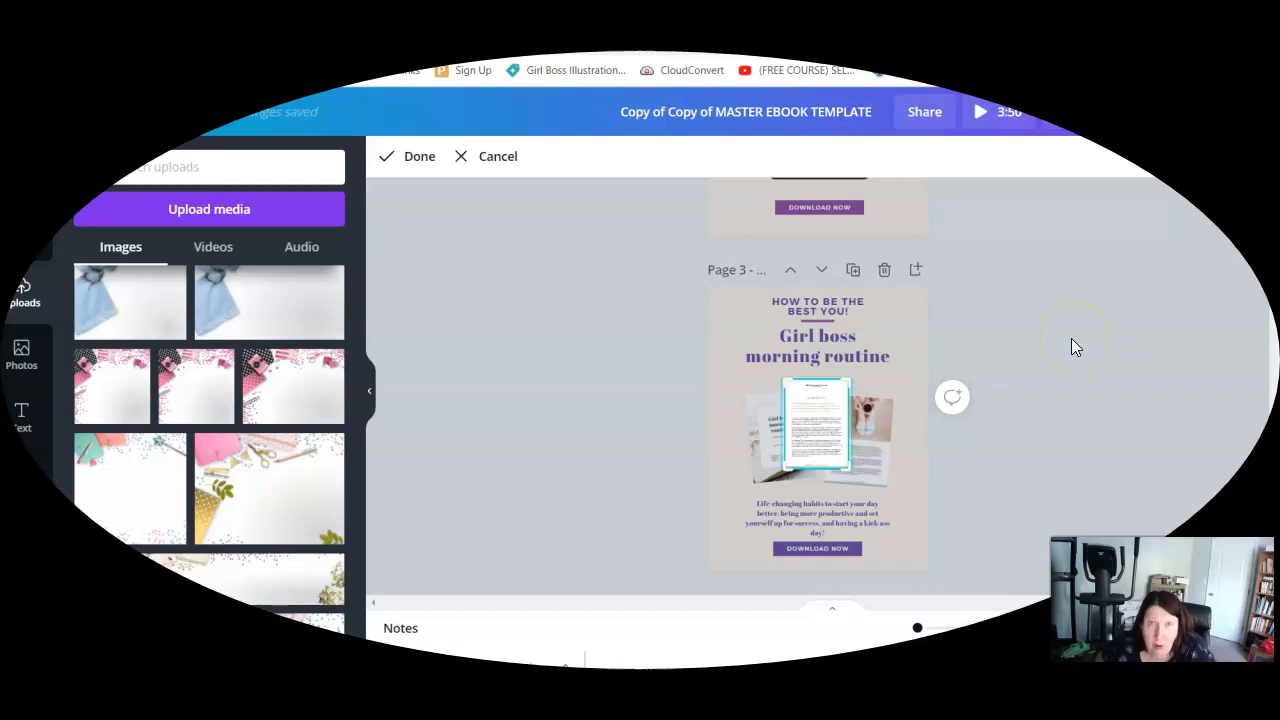
left_click(1046, 350)
left_click(904, 460)
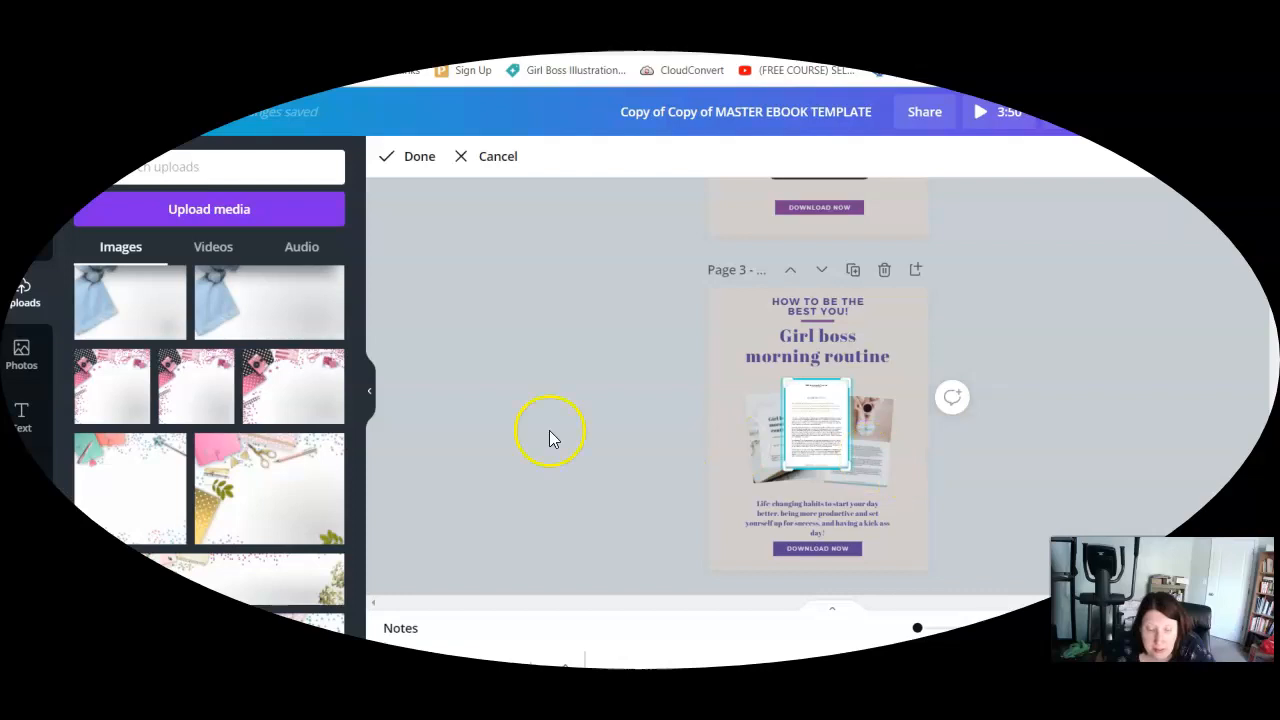
left_click(1089, 364)
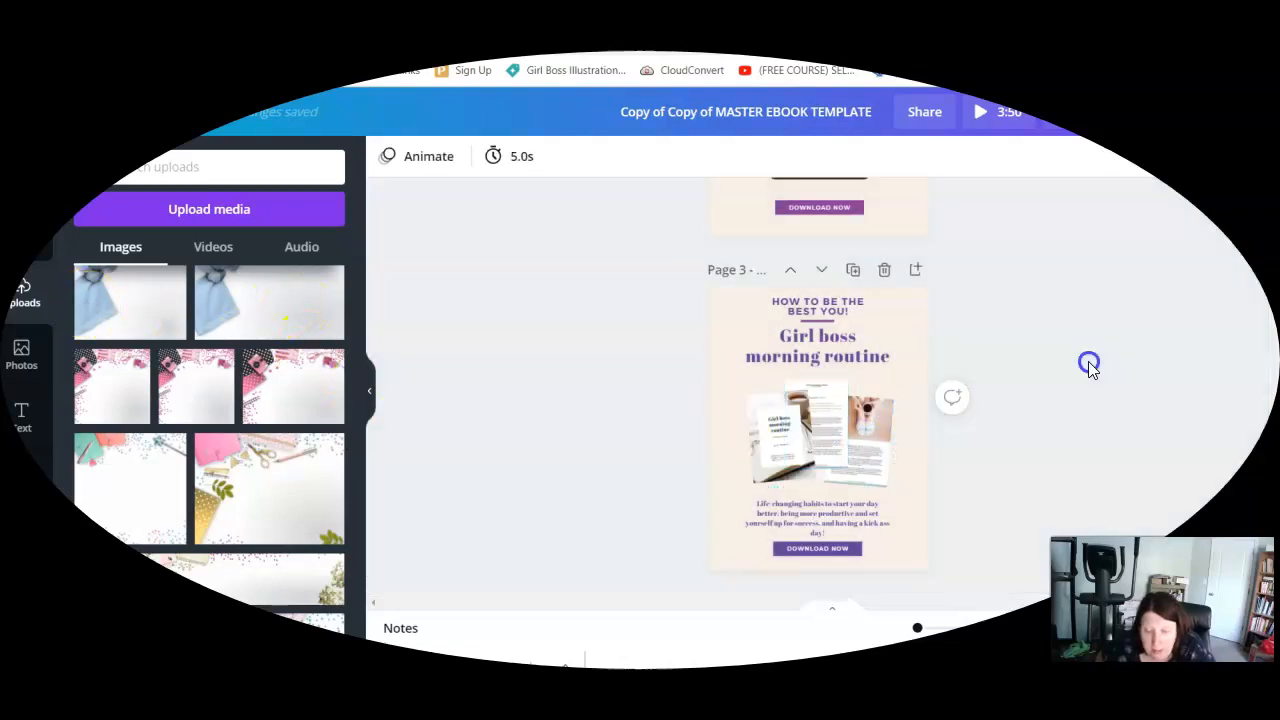
left_click(897, 462)
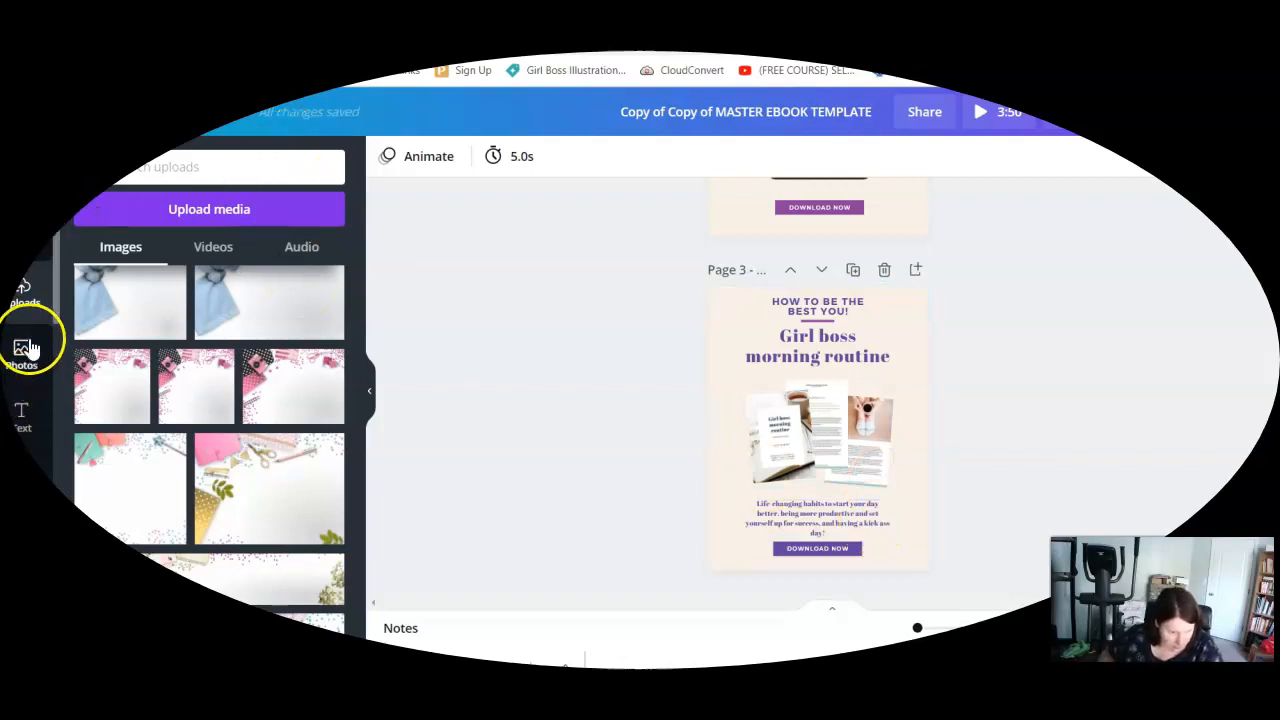
Search the design elements for "mockups"
left_click(25, 243)
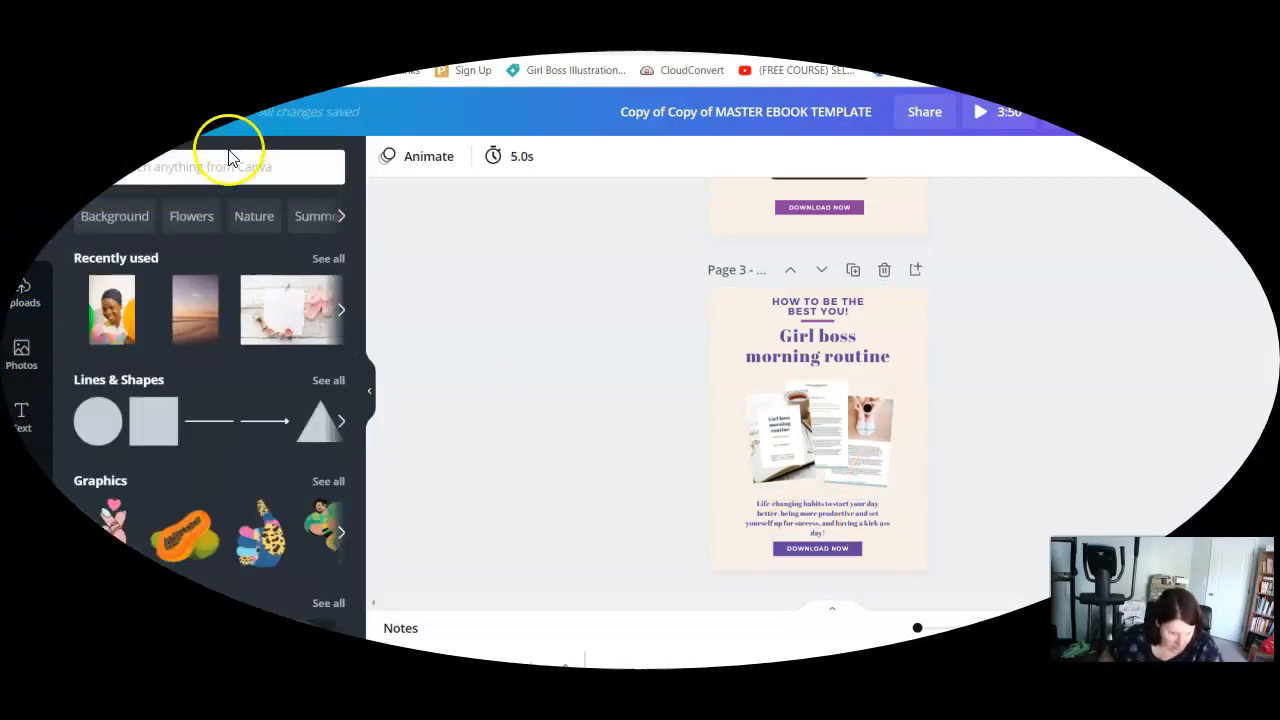
left_click(228, 162)
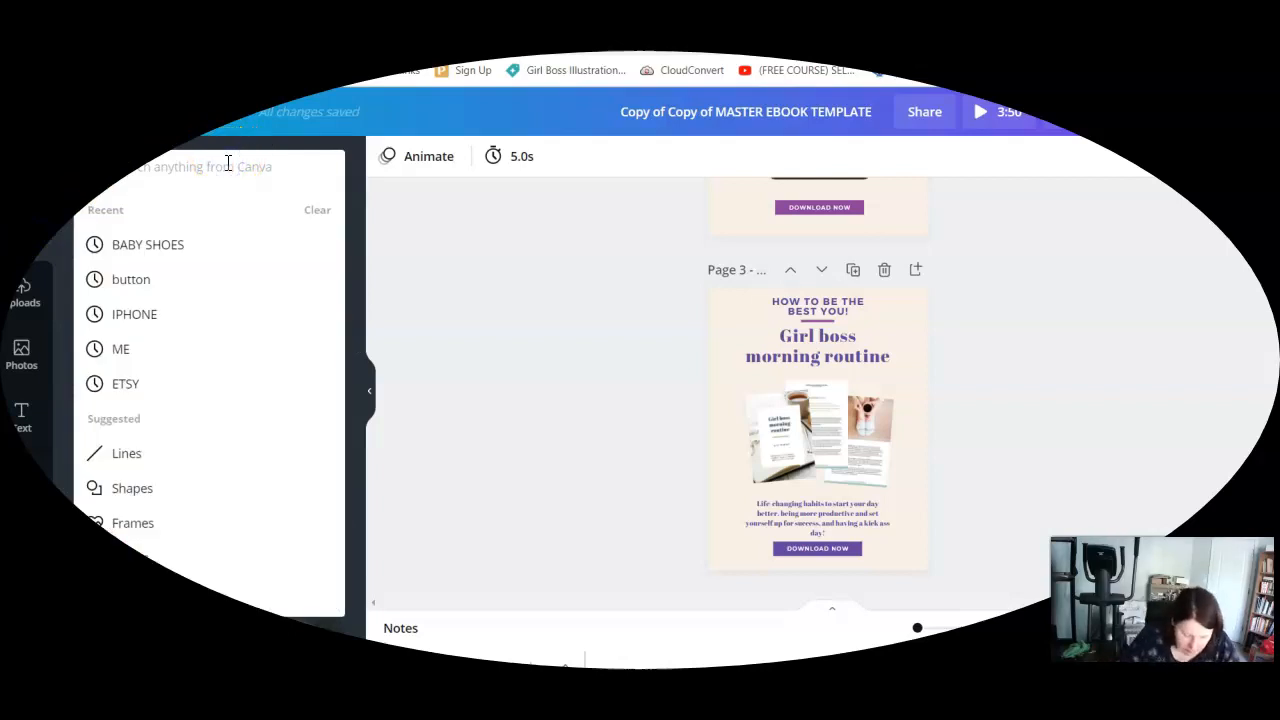
type("mocki")
key("BackSpace")
type("ups")
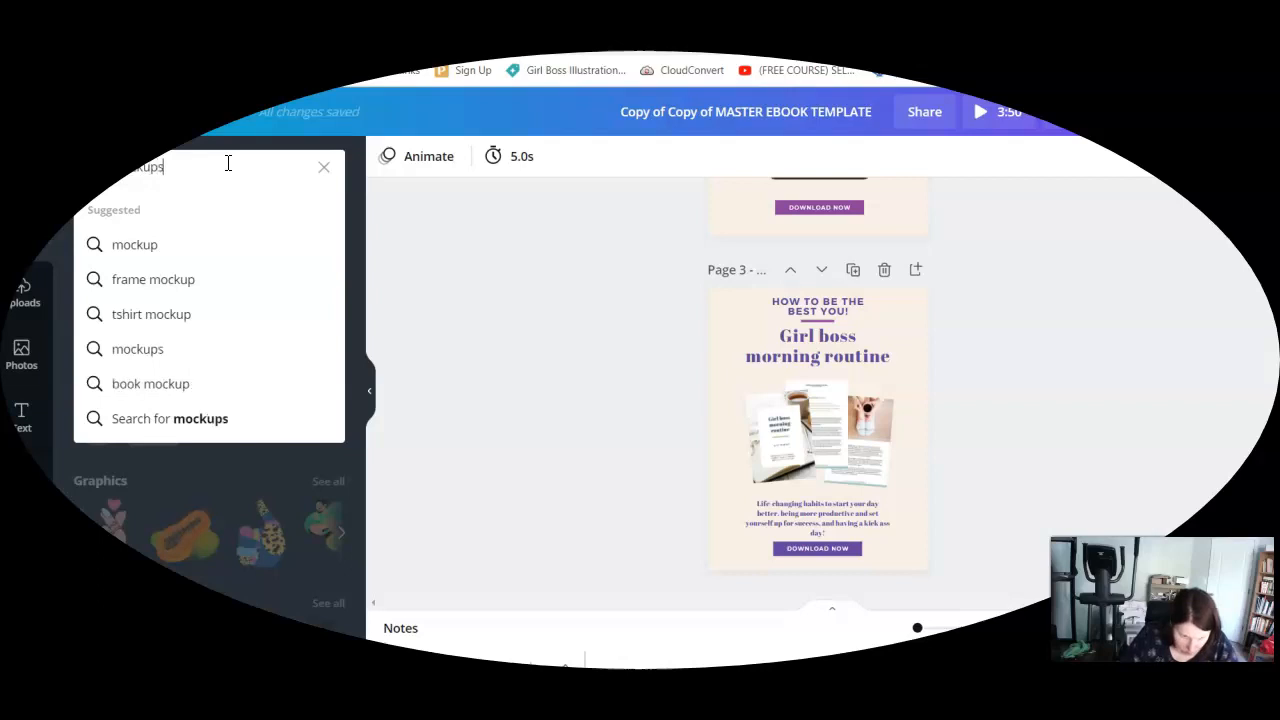
key("Return")
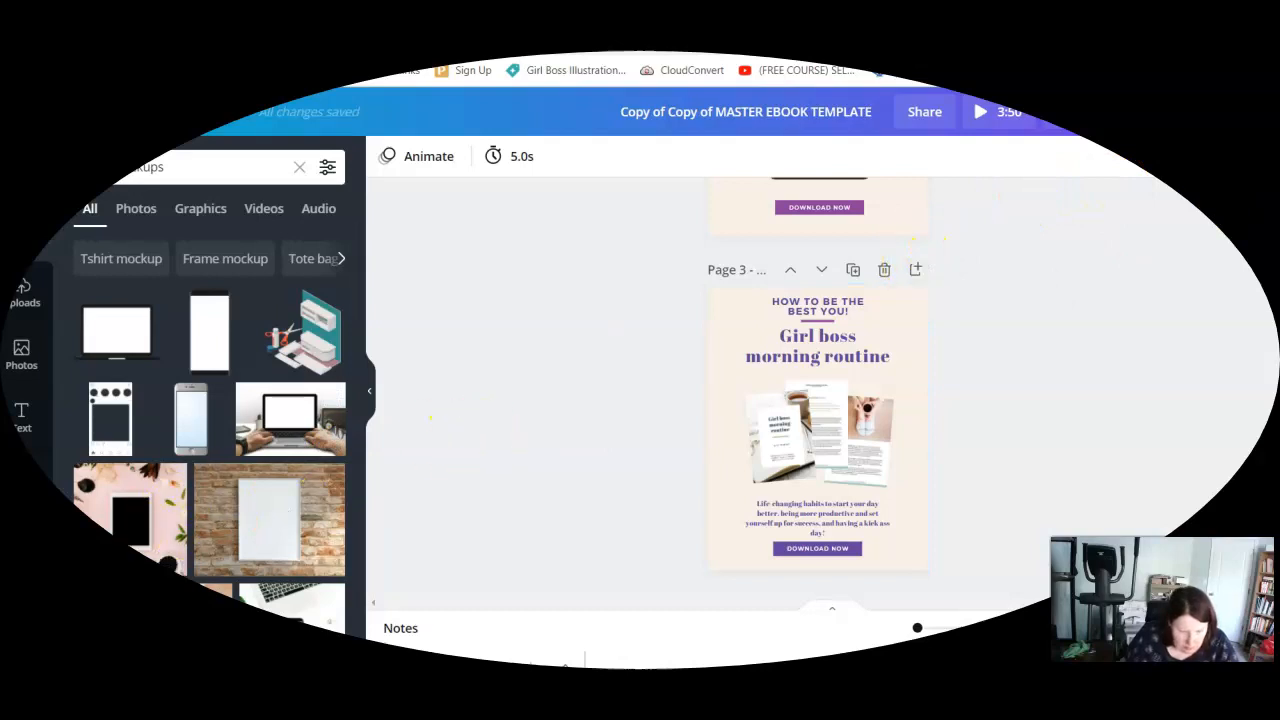
Nudge the tablet mockup on page 4 slightly upward, closer to the "Girl boss morning routine" title
scroll(1062, 238, "down", 2)
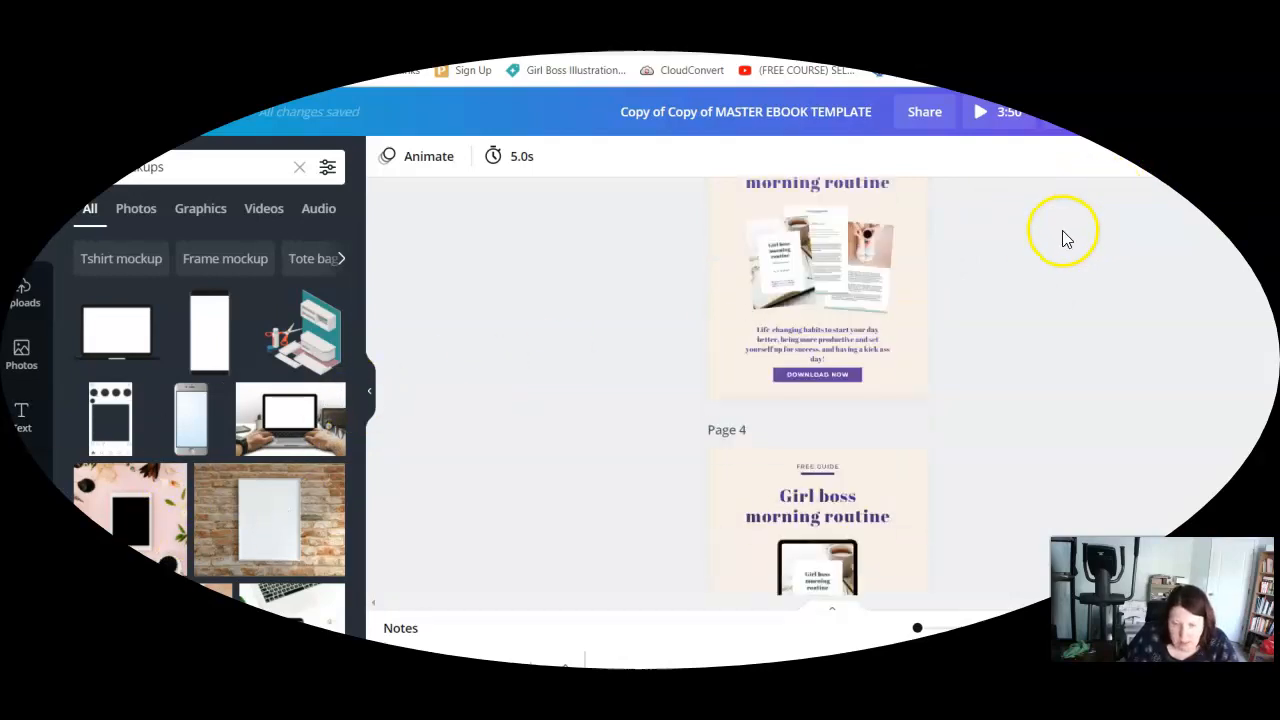
scroll(1062, 238, "up", 1)
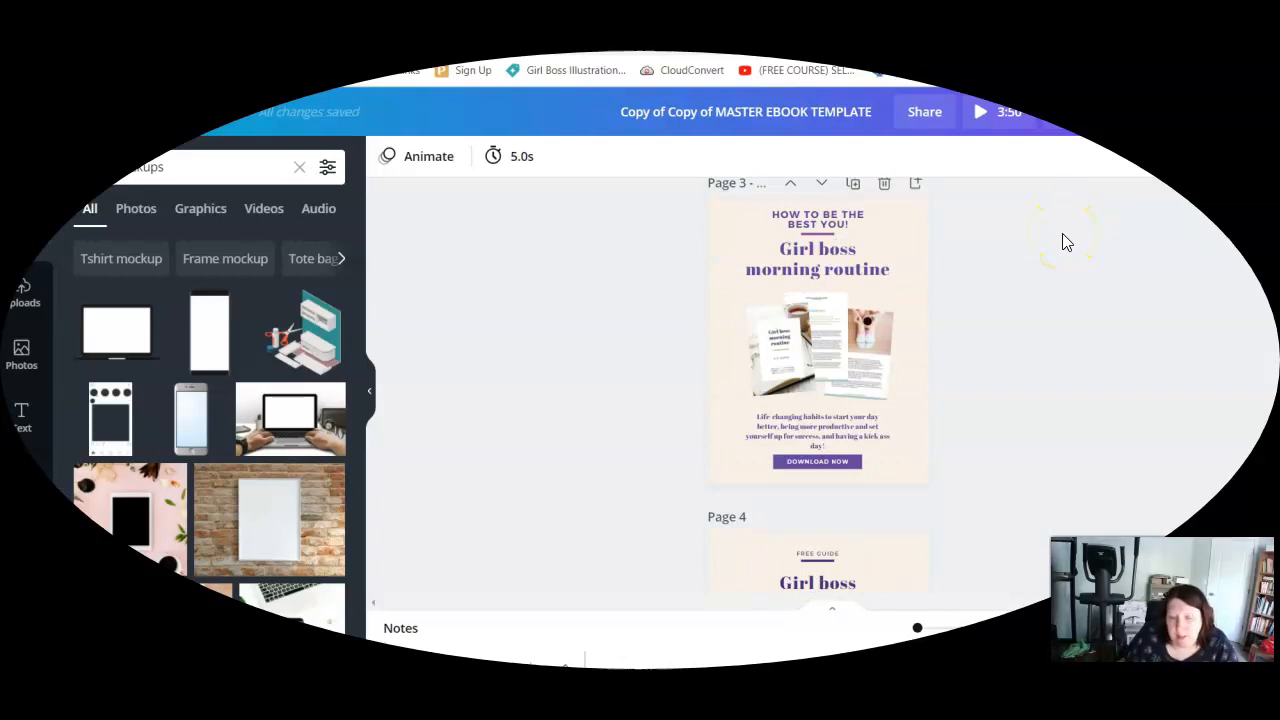
scroll(1062, 240, "down", 2)
scroll(1062, 240, "down", 3)
left_click(1011, 303)
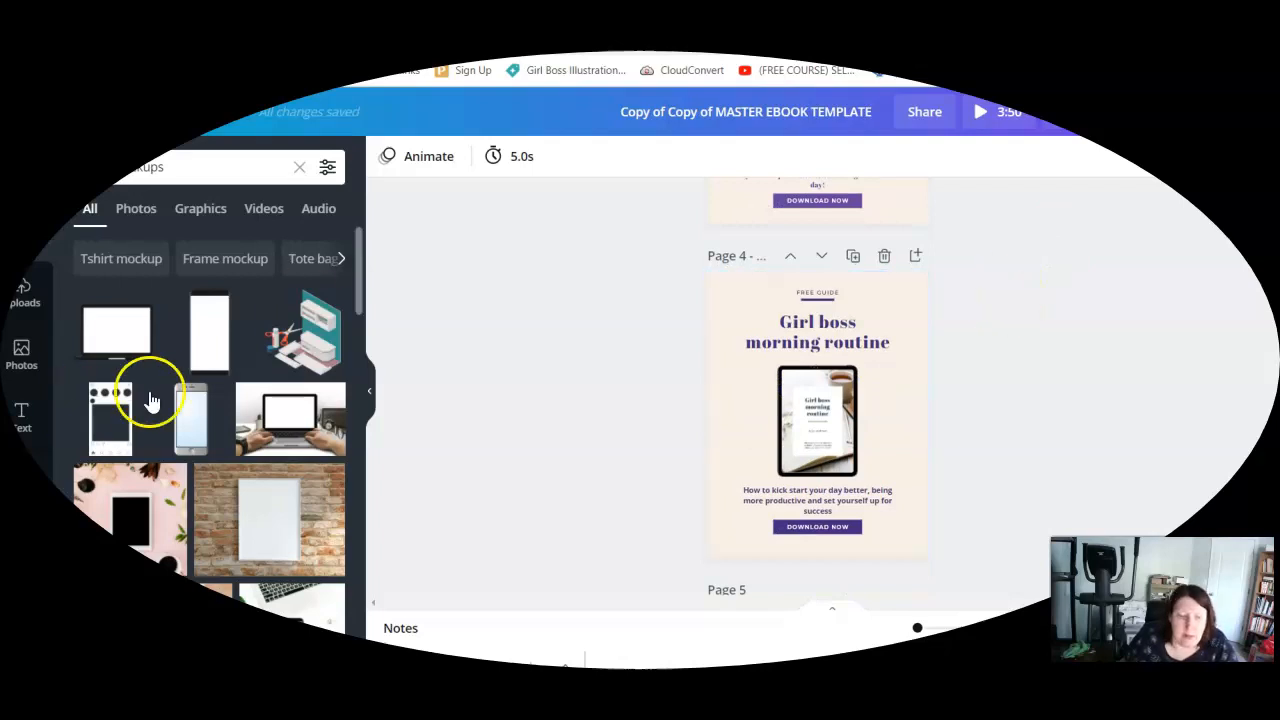
left_click(836, 452)
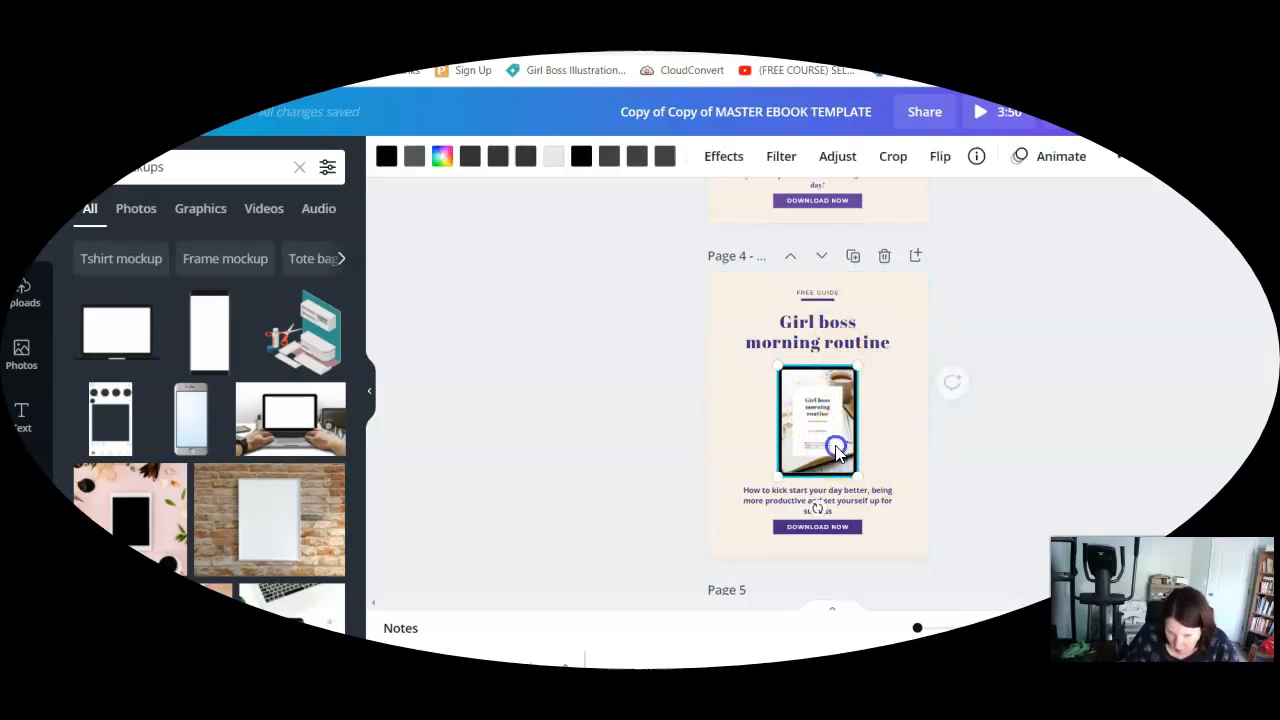
left_click_drag(838, 450, 834, 436)
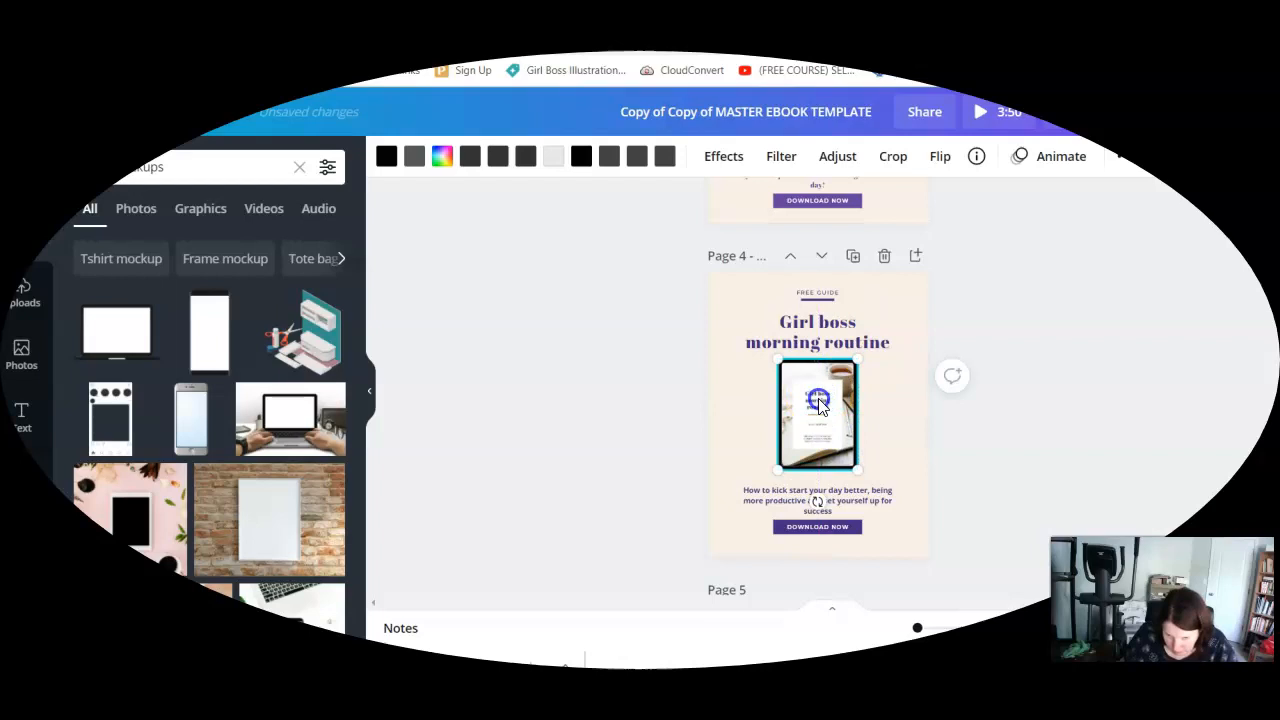
Delete the picture inside the page 4 tablet frame and undo the deletion
key("Delete")
left_click(842, 410)
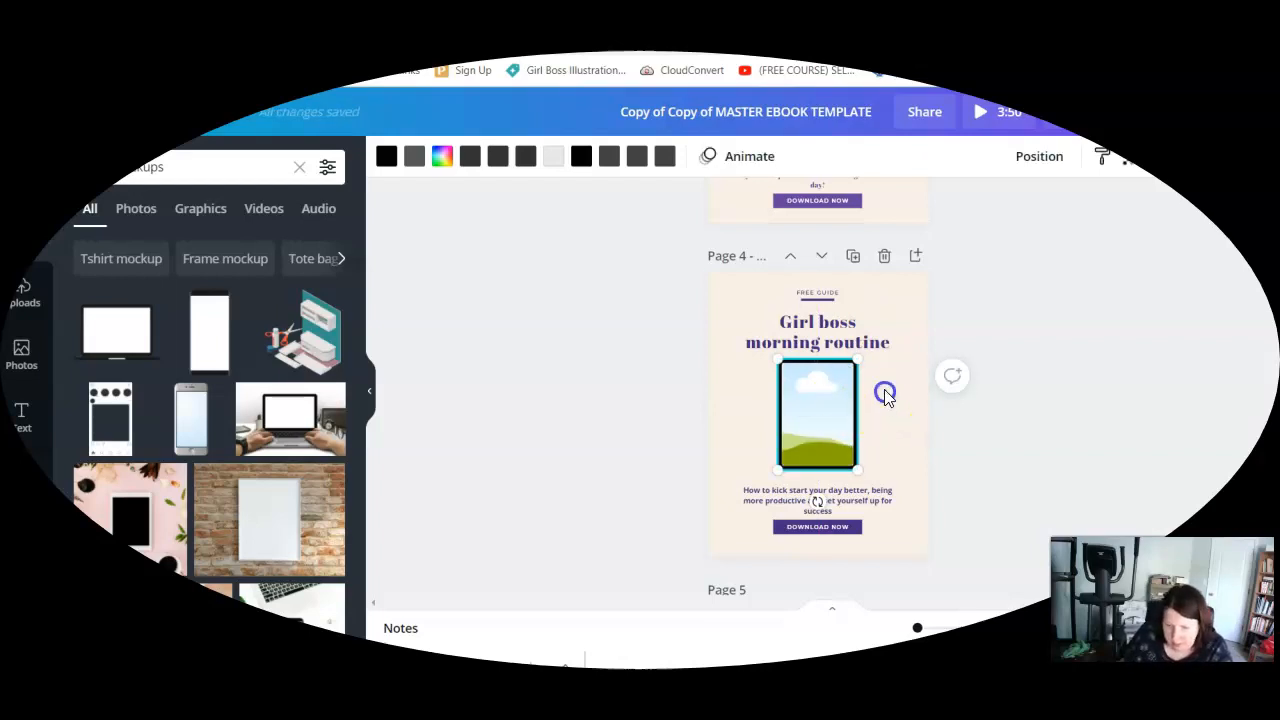
left_click(885, 395)
left_click_drag(884, 389, 807, 436)
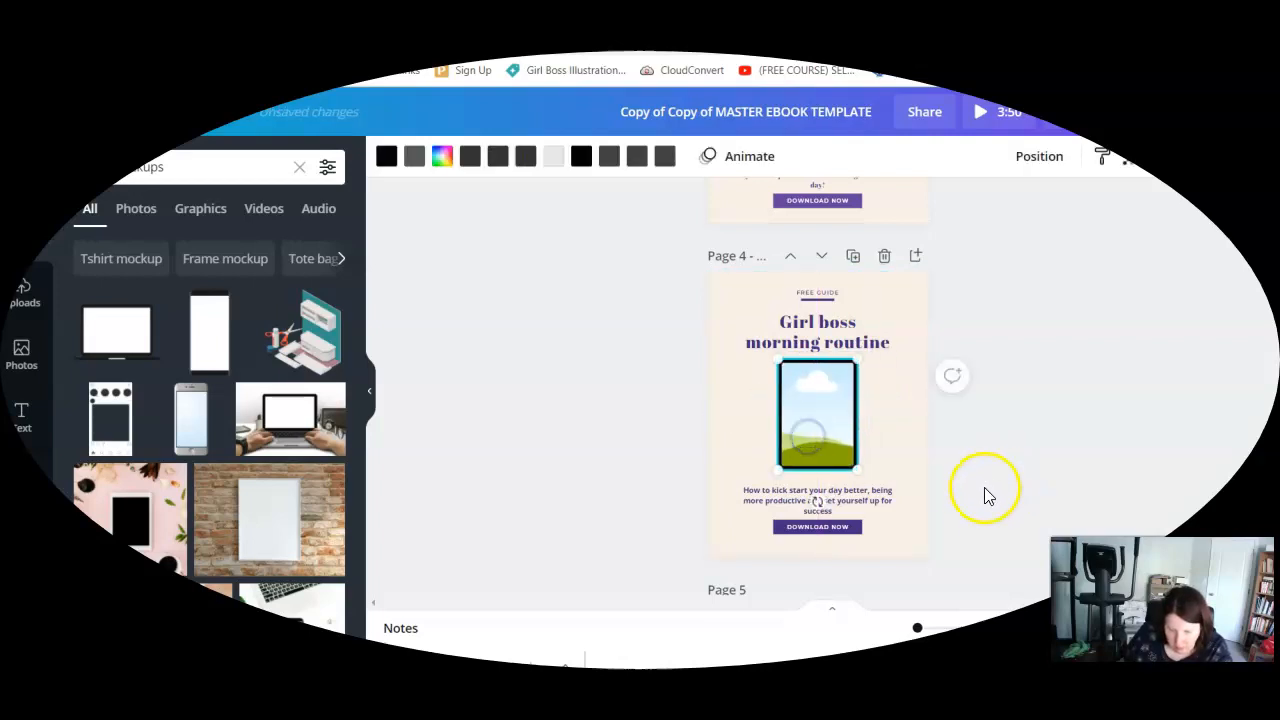
left_click(980, 492)
left_click(233, 119)
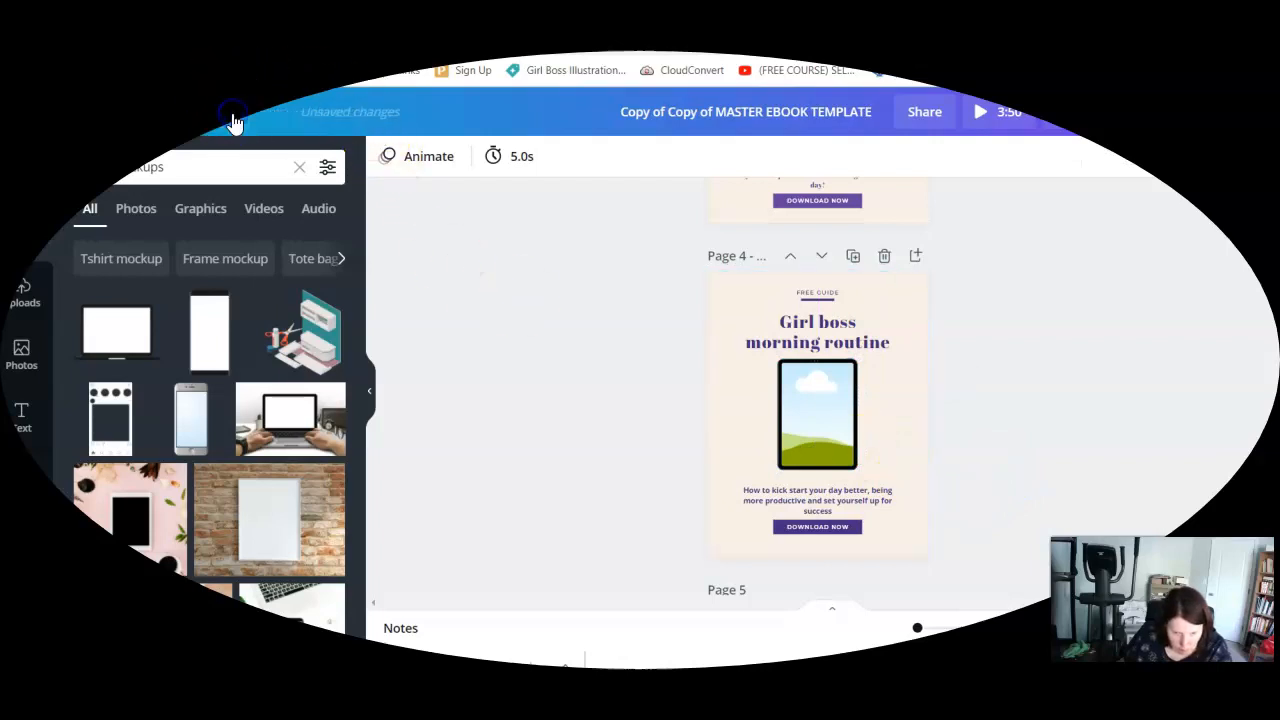
Delete the heading "I WILL INCLUDE A VIDEO TO SHOW YOU THE BASICS" on page 5 and undo the deletion
scroll(973, 407, "down", 3)
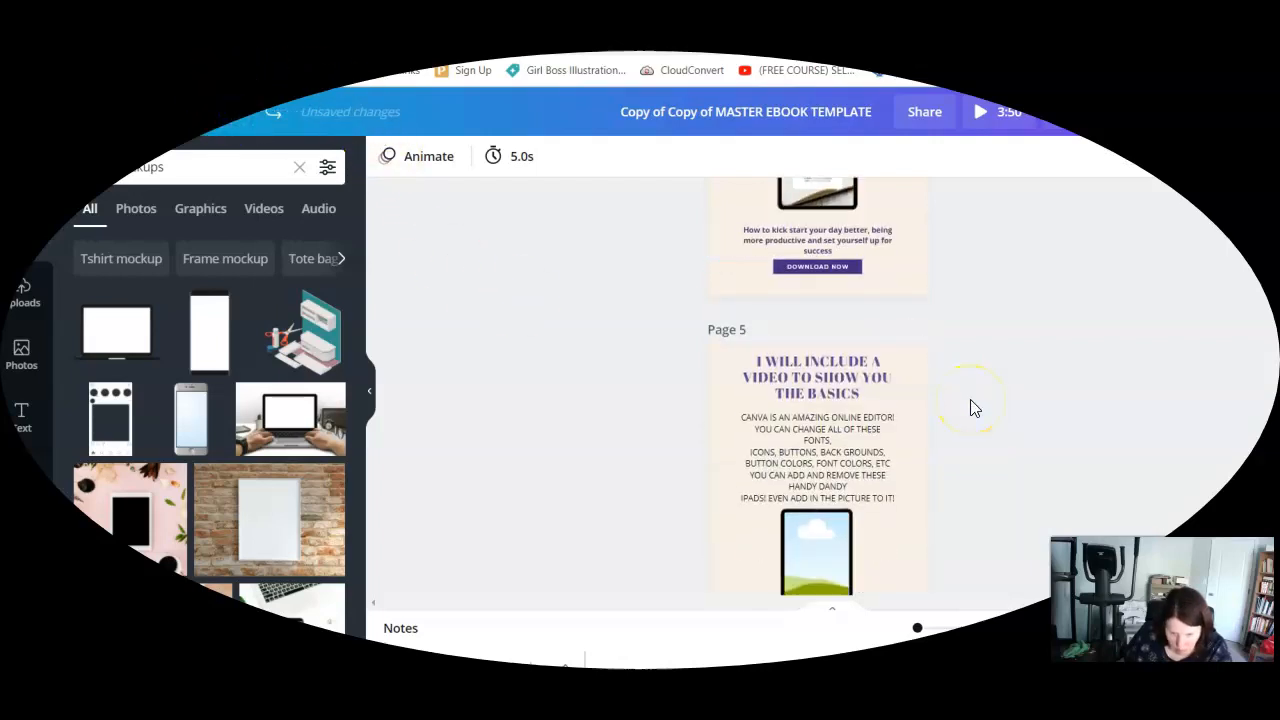
left_click(877, 381)
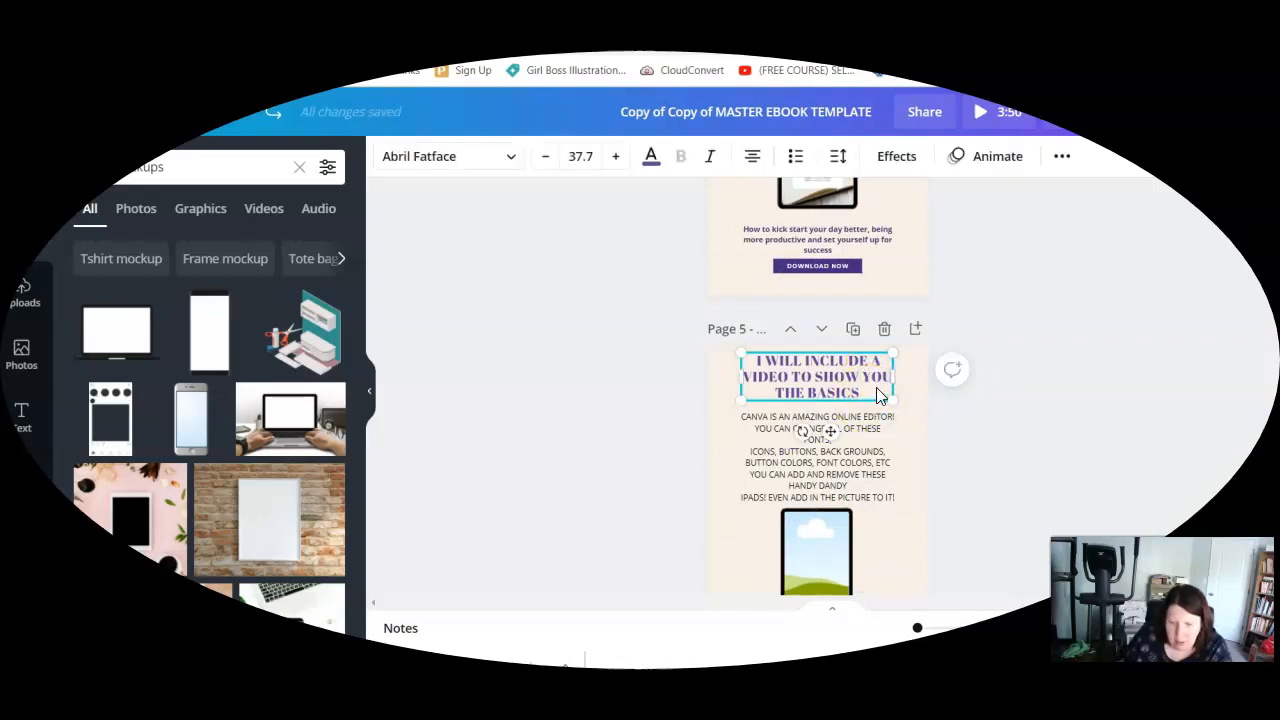
left_click(867, 390)
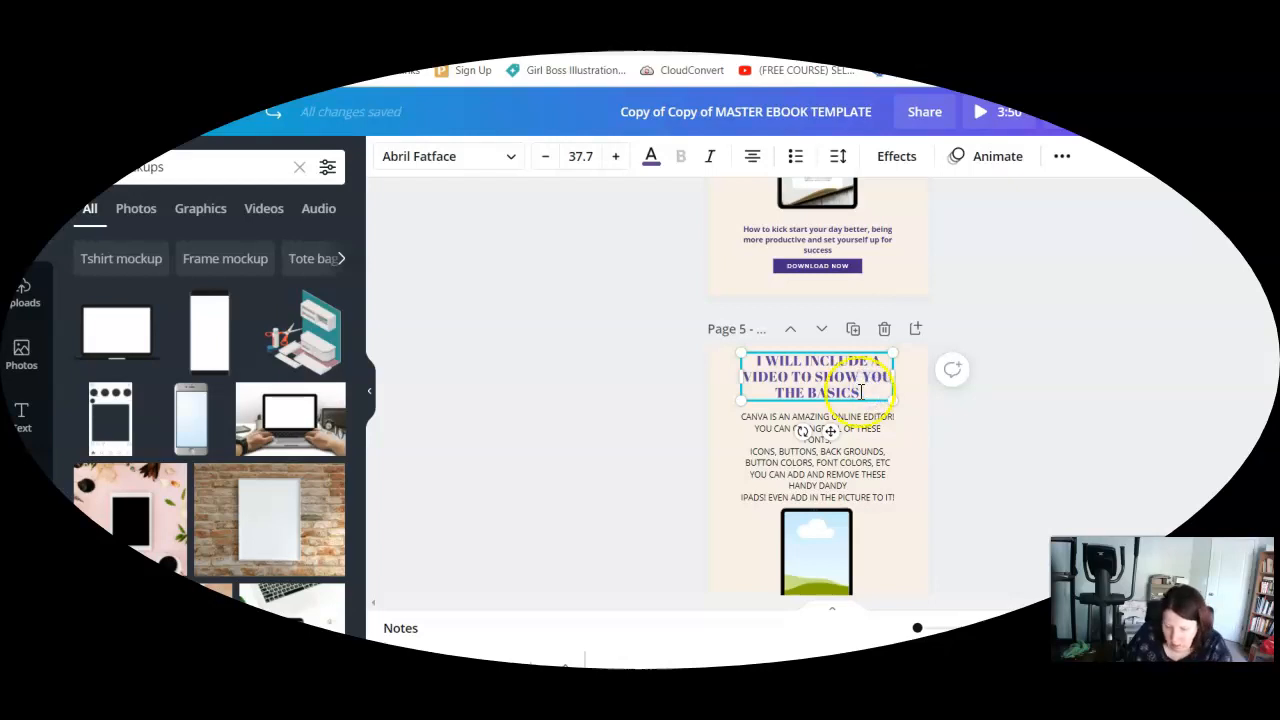
key("Delete")
left_click(503, 374)
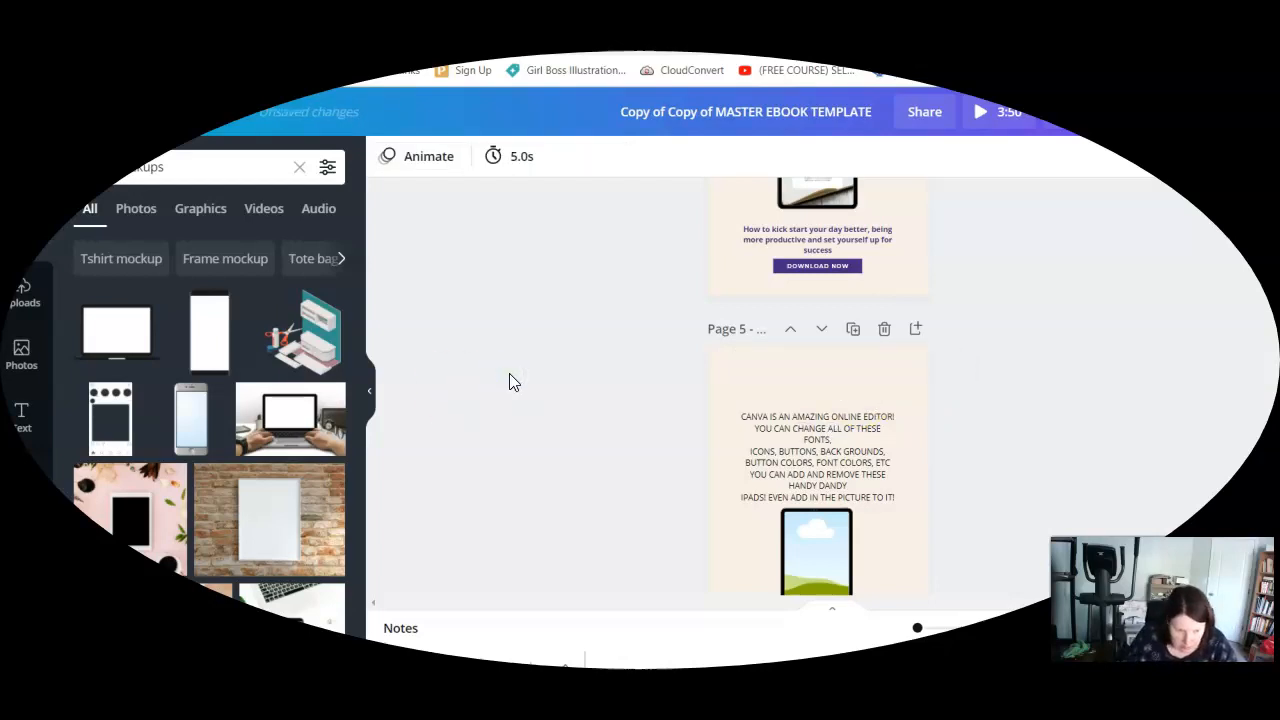
left_click(248, 112)
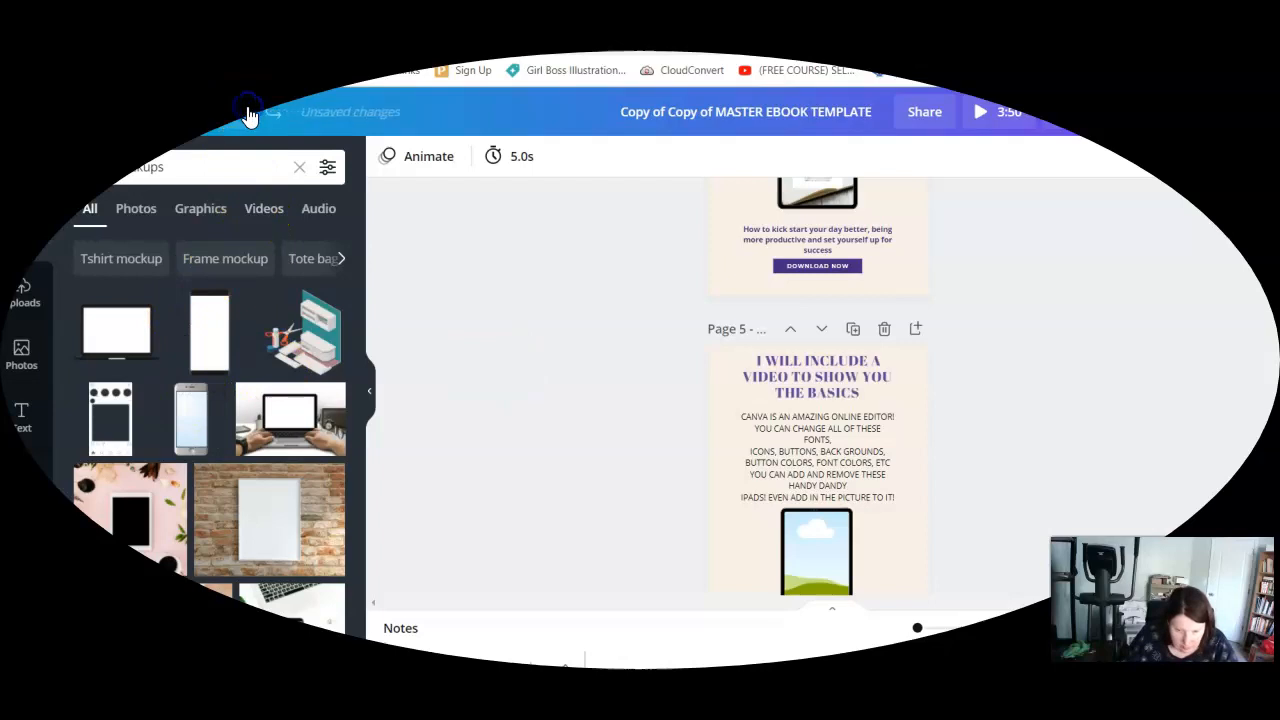
Remove the word "WILL" from the page 5 heading about the included video
left_click(824, 376)
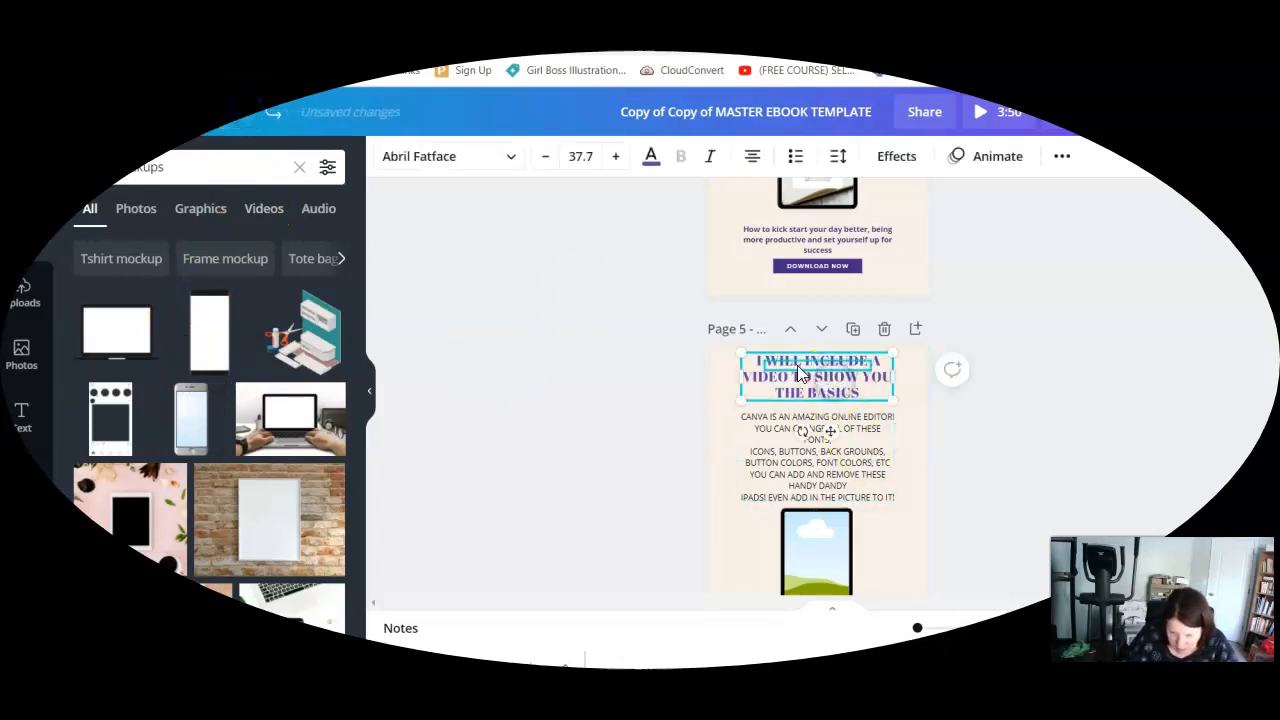
left_click(798, 367)
left_click(985, 369)
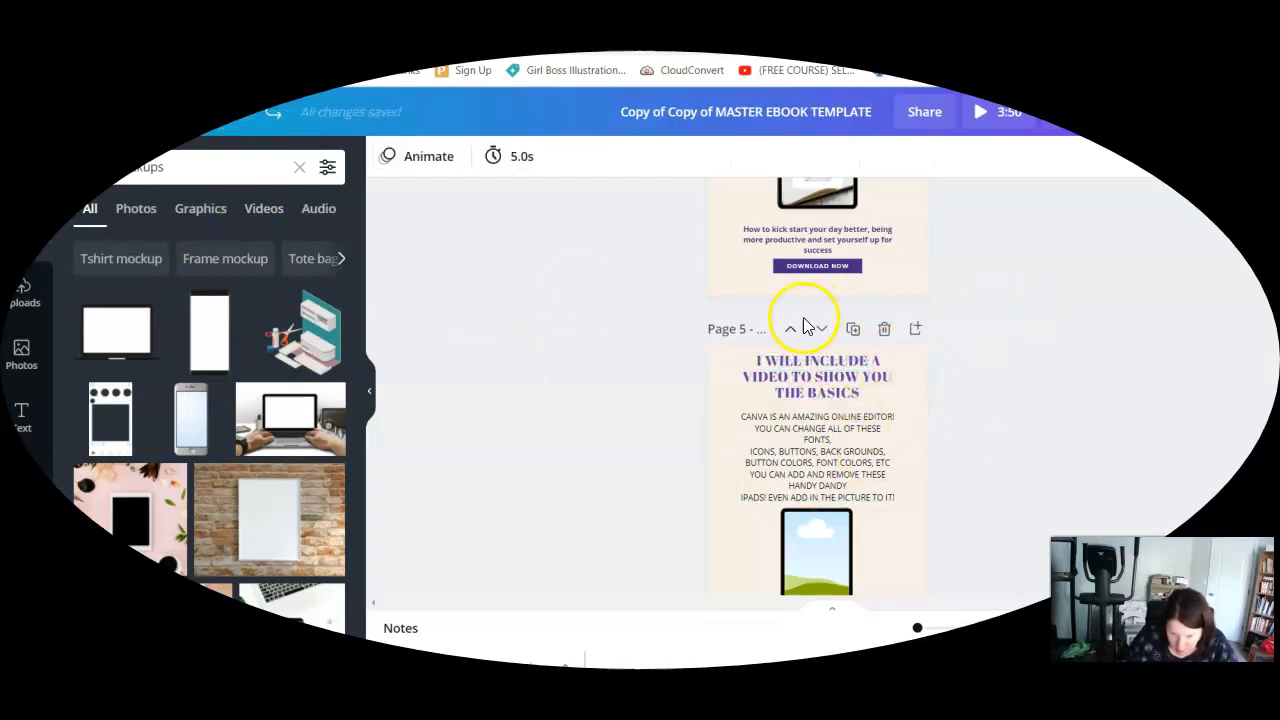
left_click(793, 374)
left_click_drag(793, 374, 766, 417)
left_click(766, 417)
left_click(810, 373)
left_click(796, 381)
left_click(805, 363)
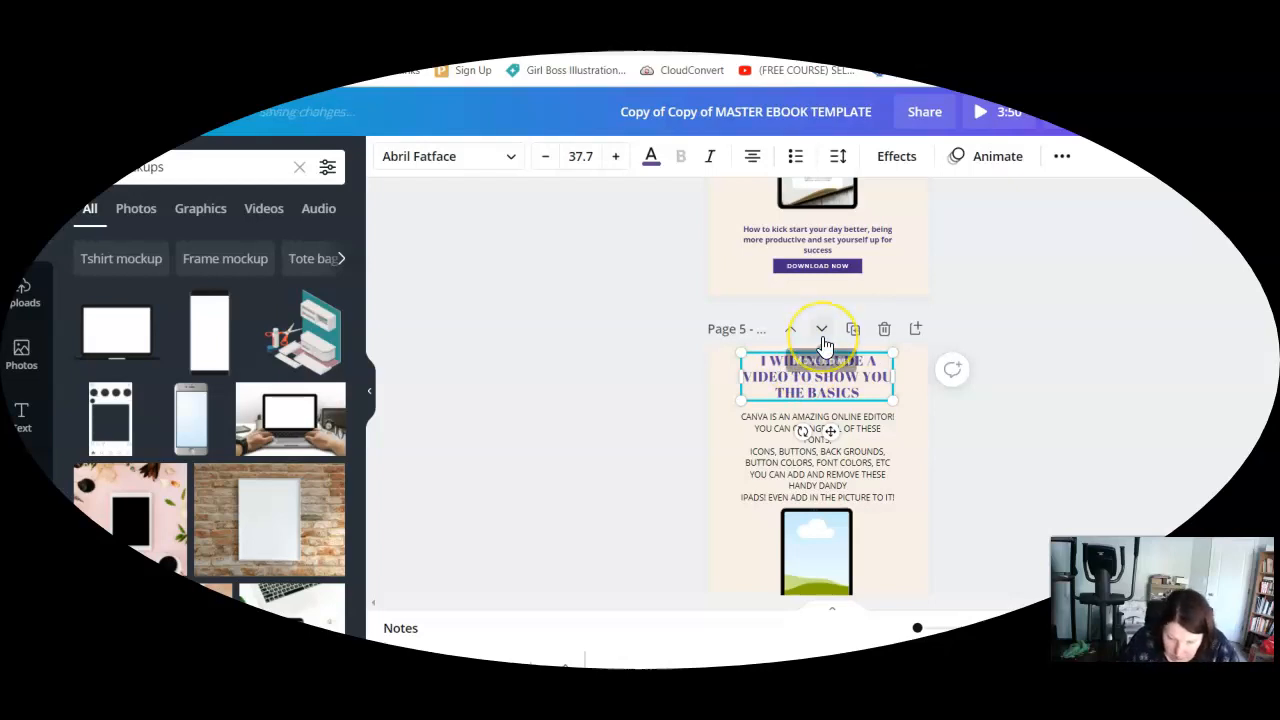
key("ctrl+z")
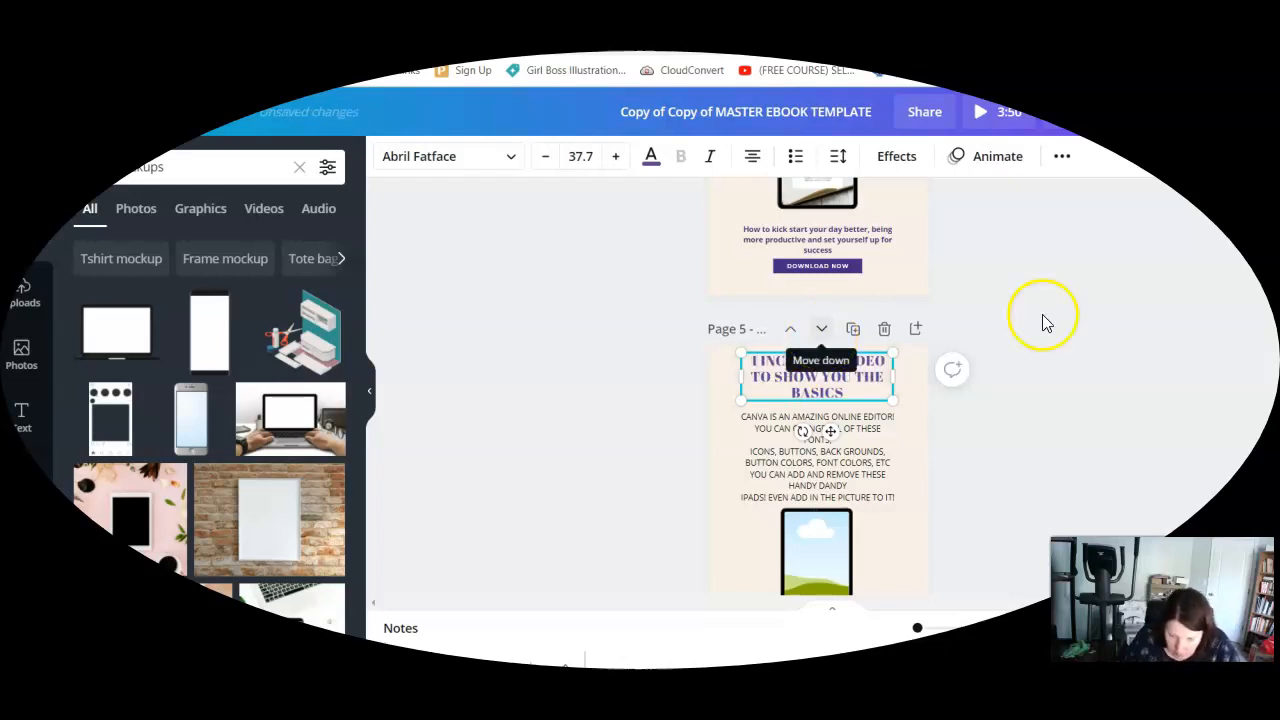
type("have")
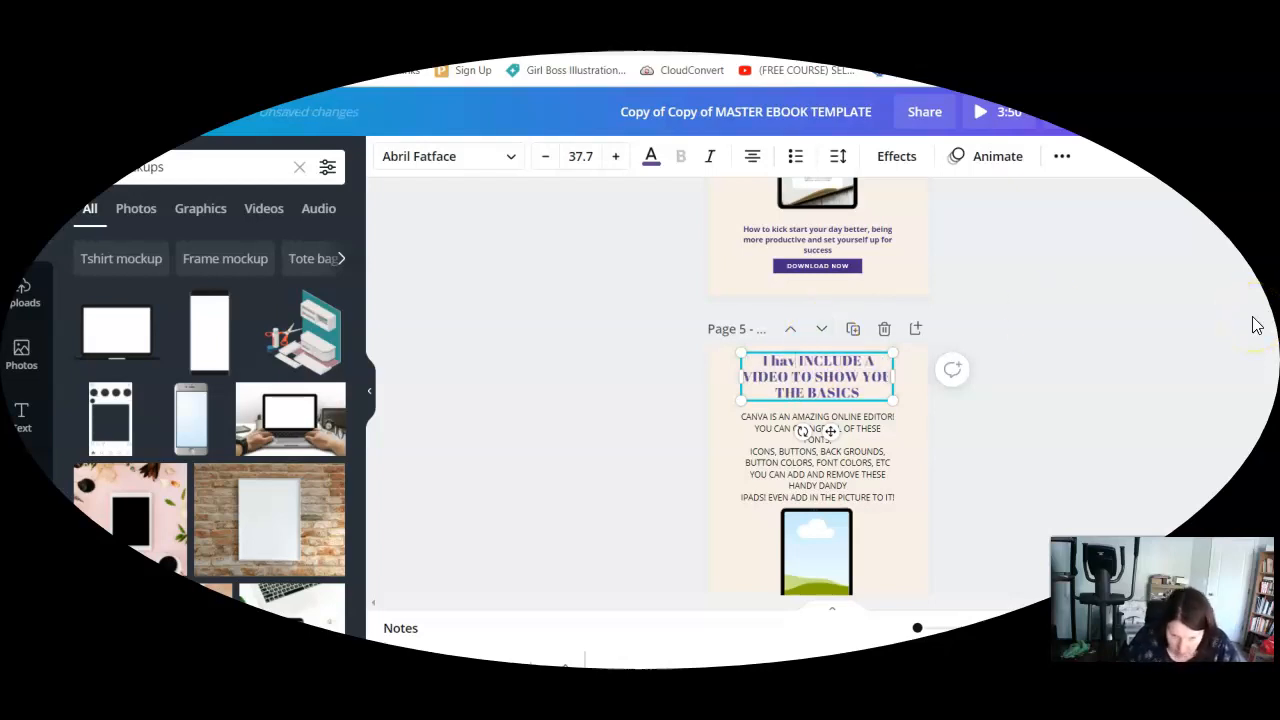
key("BackSpace")
key("BackSpace")
key("BackSpace")
key("BackSpace")
key("BackSpace")
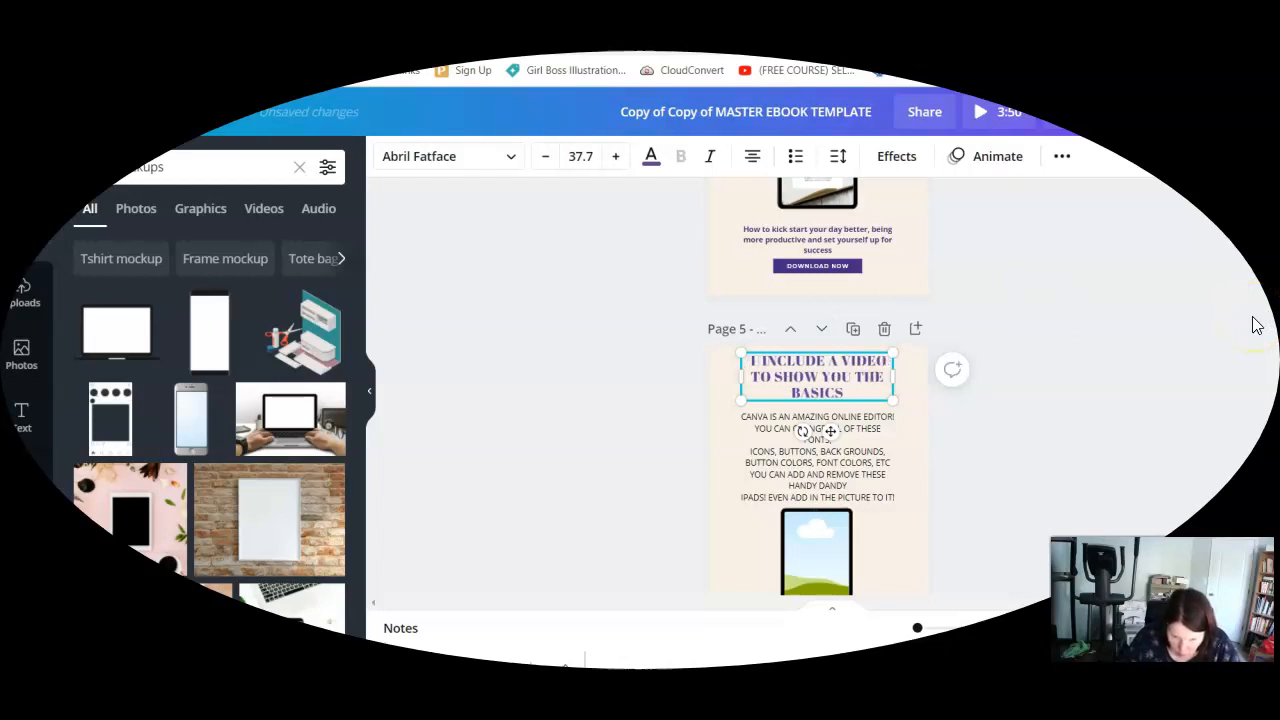
Add "HAVE" after "I" in the page 5 heading and change "INCLUDE" to "INCLUDED"
key("Caps_Lock")
type("HAVE INCLU")
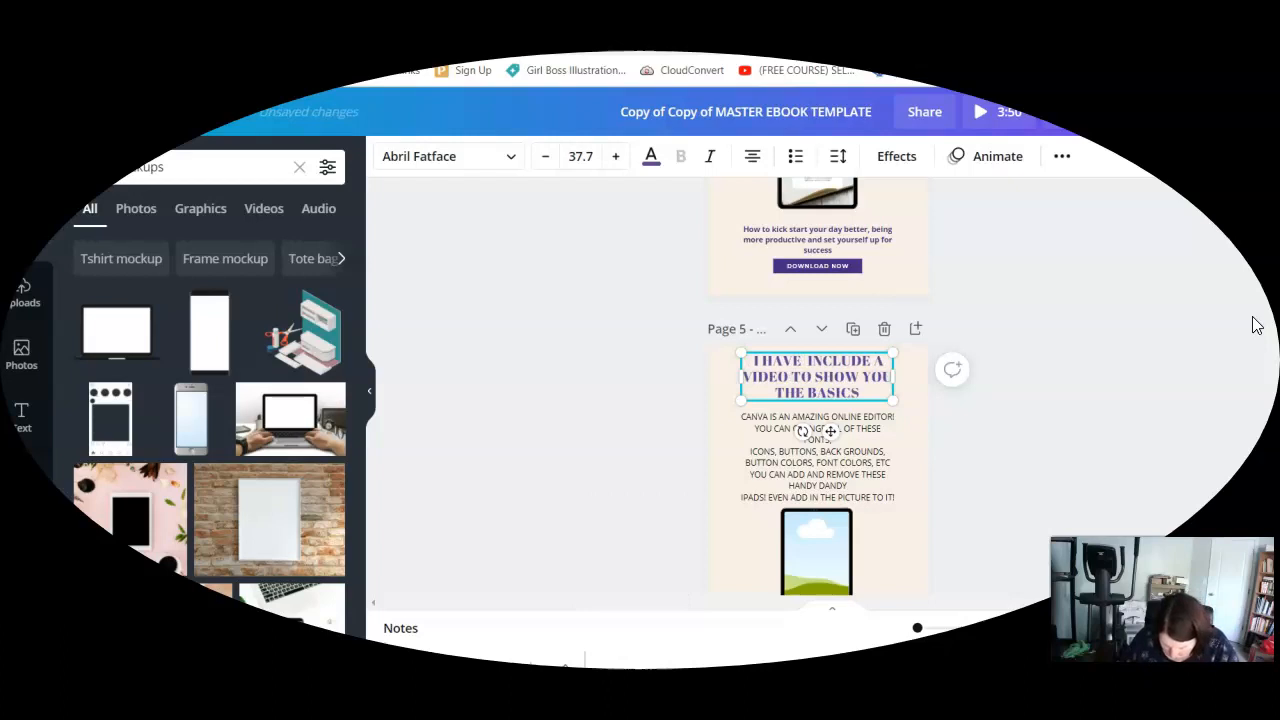
type("D")
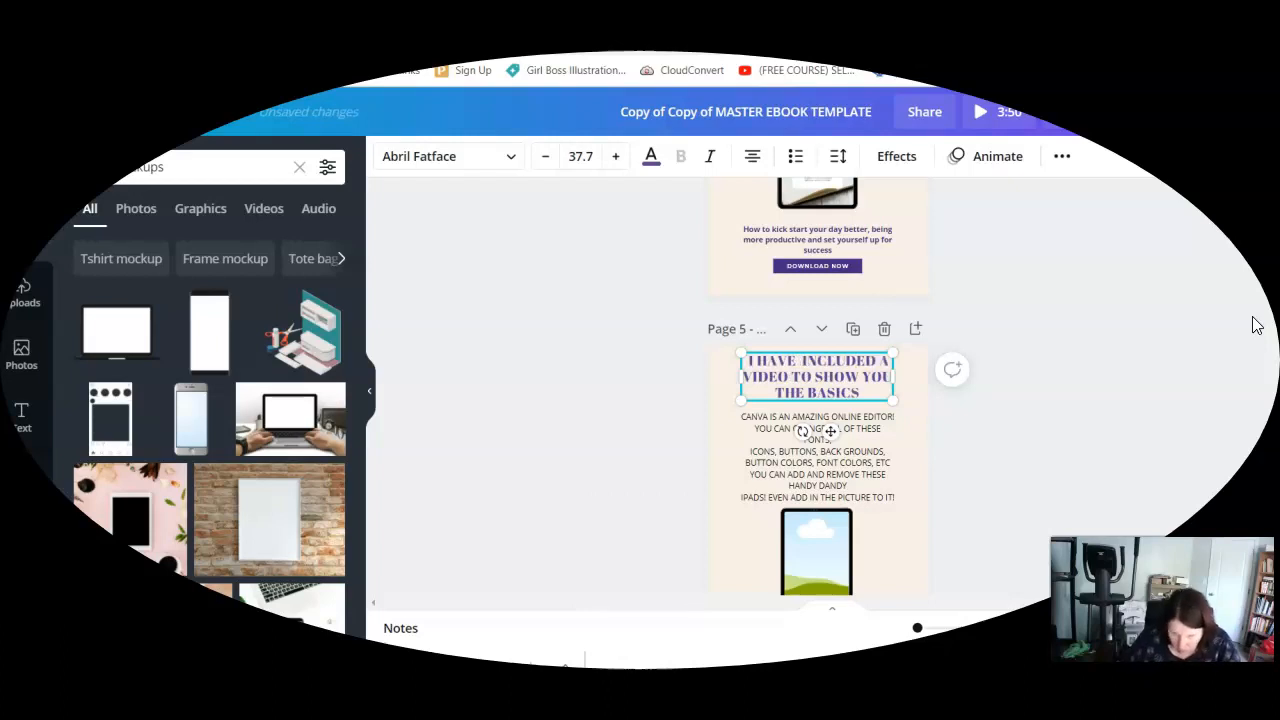
left_click(988, 457)
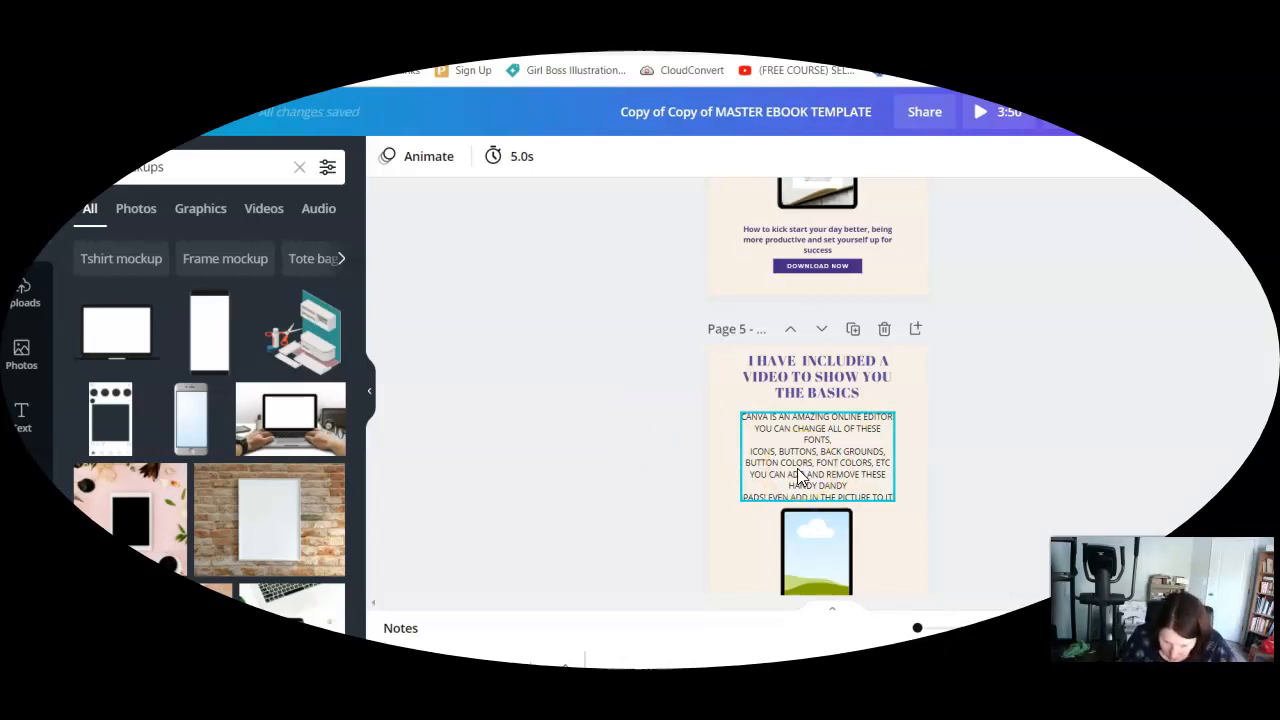
Recolor the page 4 "DOWNLOAD NOW" button light pink and undo the color change
left_click(855, 268)
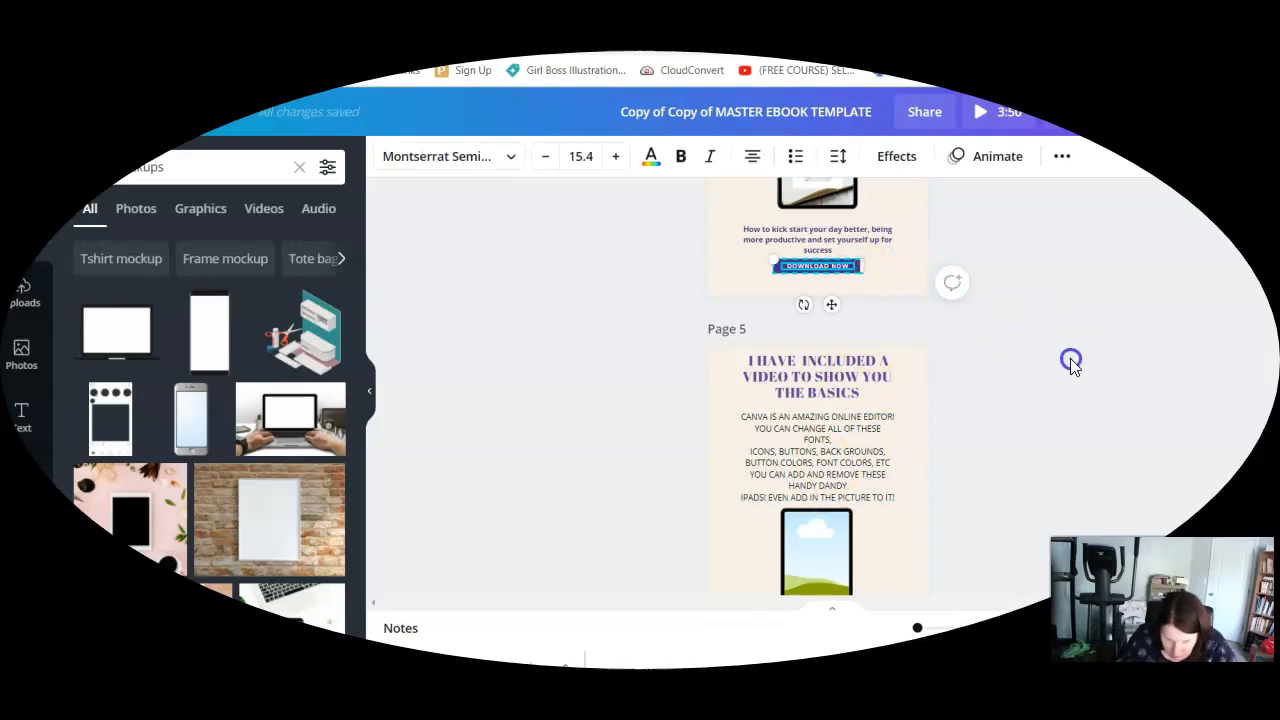
left_click(1070, 358)
left_click(858, 268)
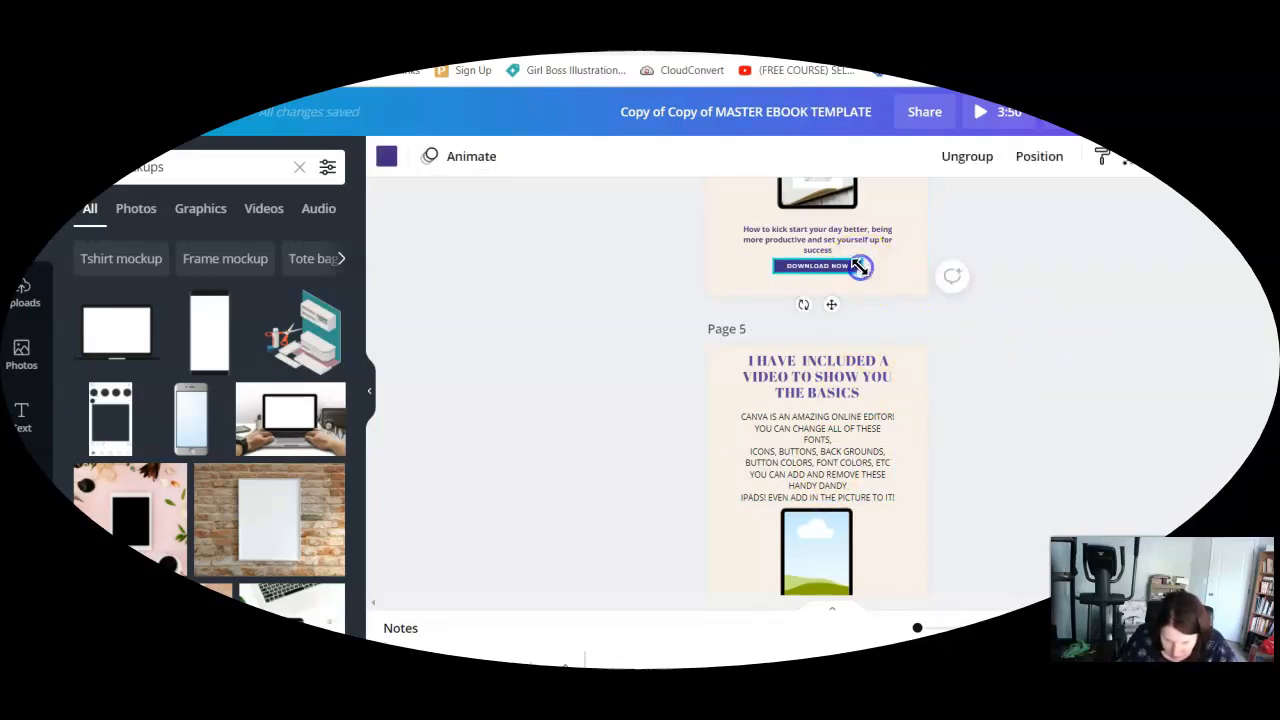
left_click(386, 158)
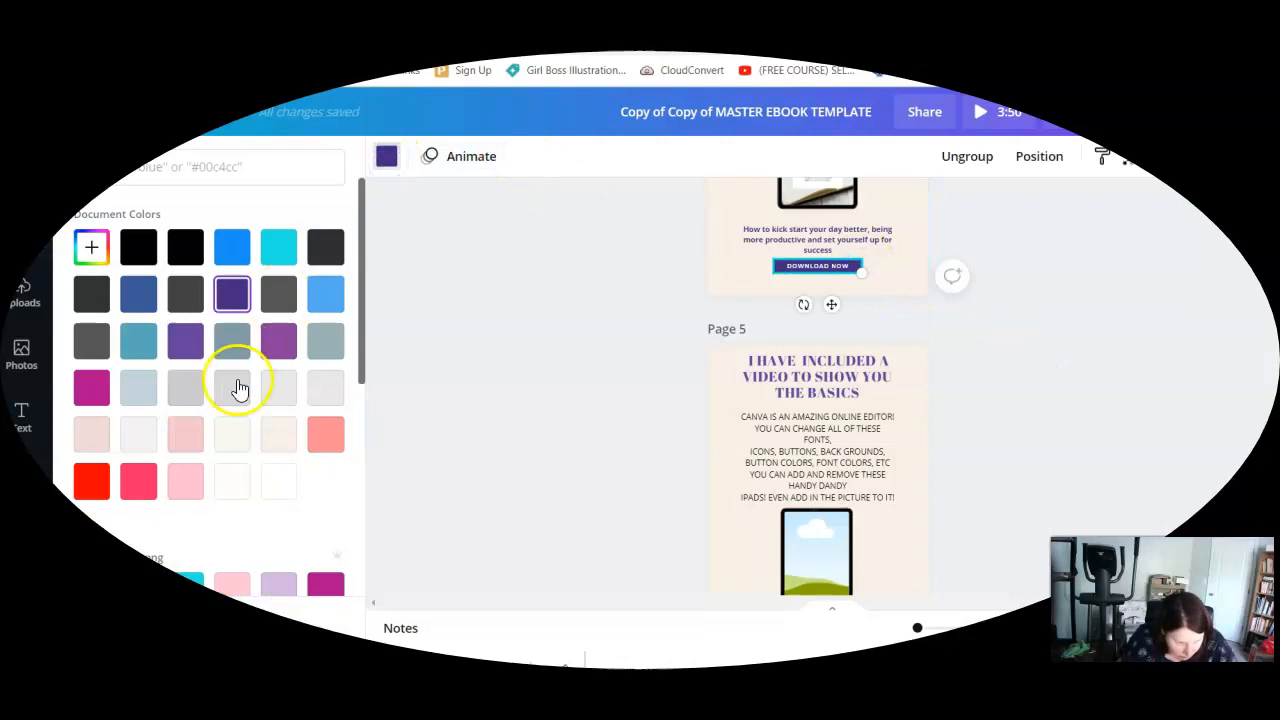
left_click(189, 432)
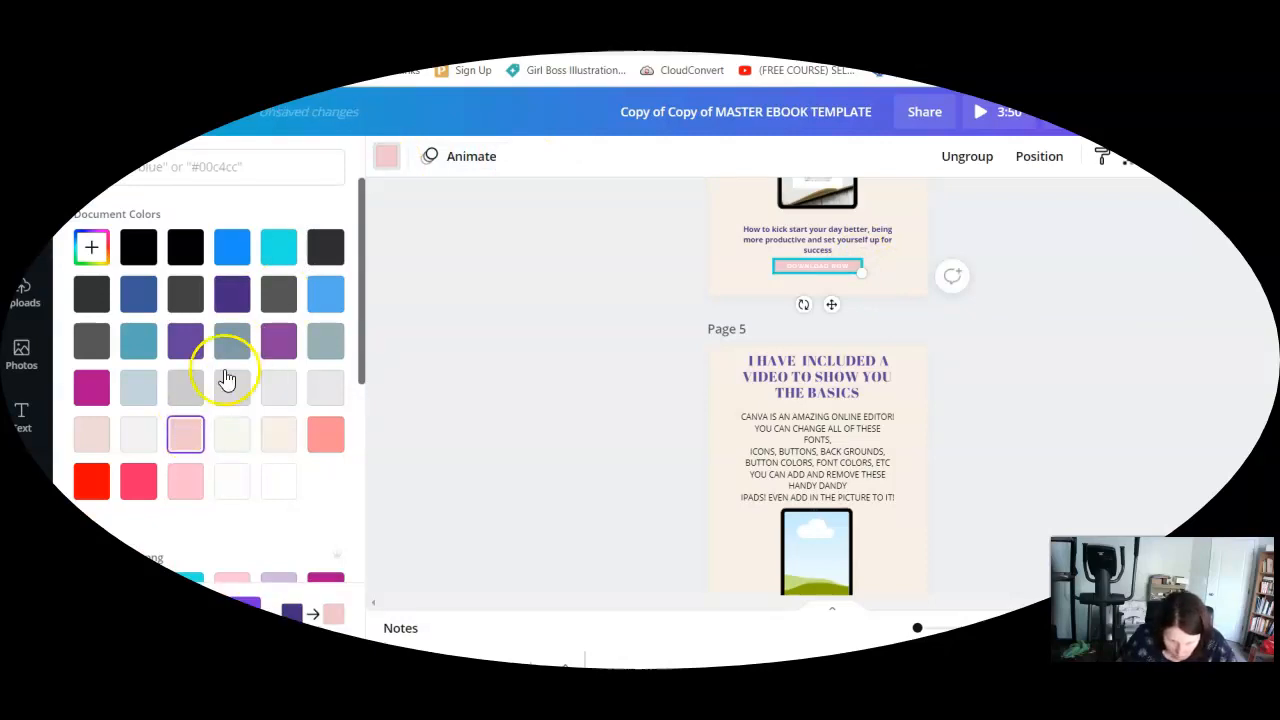
left_click(235, 112)
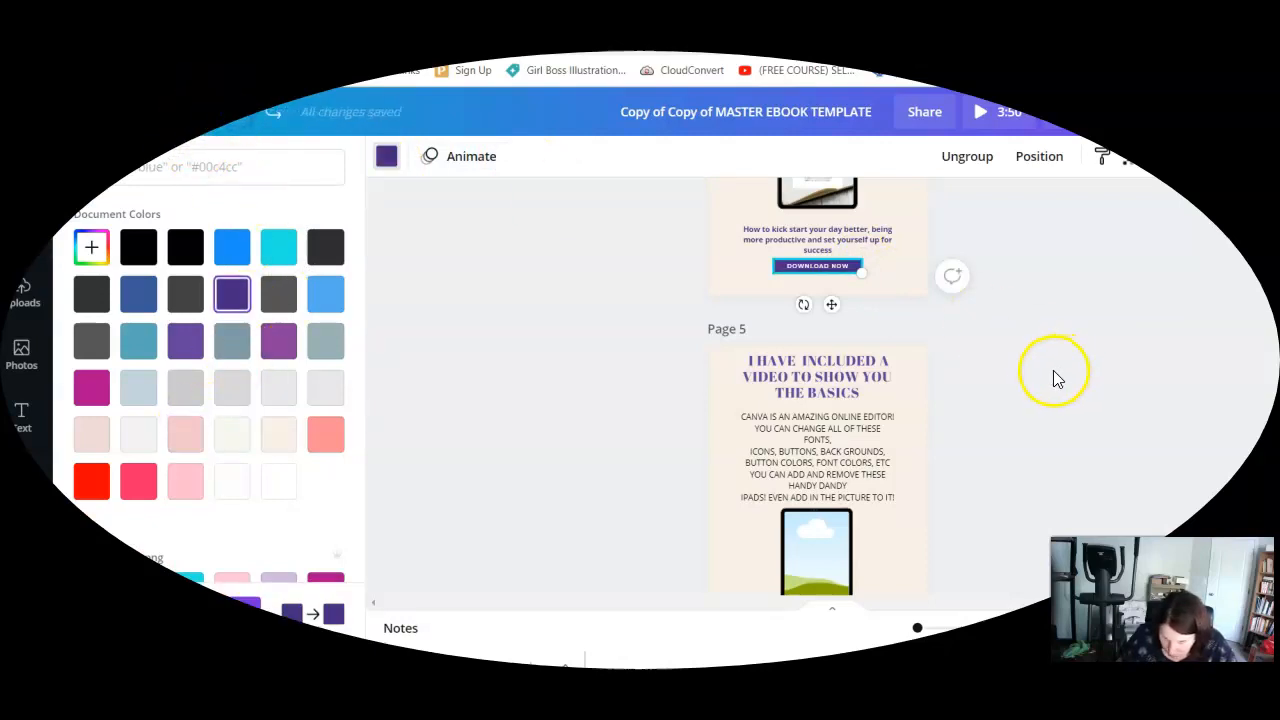
Move the subtitle "THE BEST JOURNAL EVER!" on page 6 slightly down
scroll(1050, 370, "down", 2)
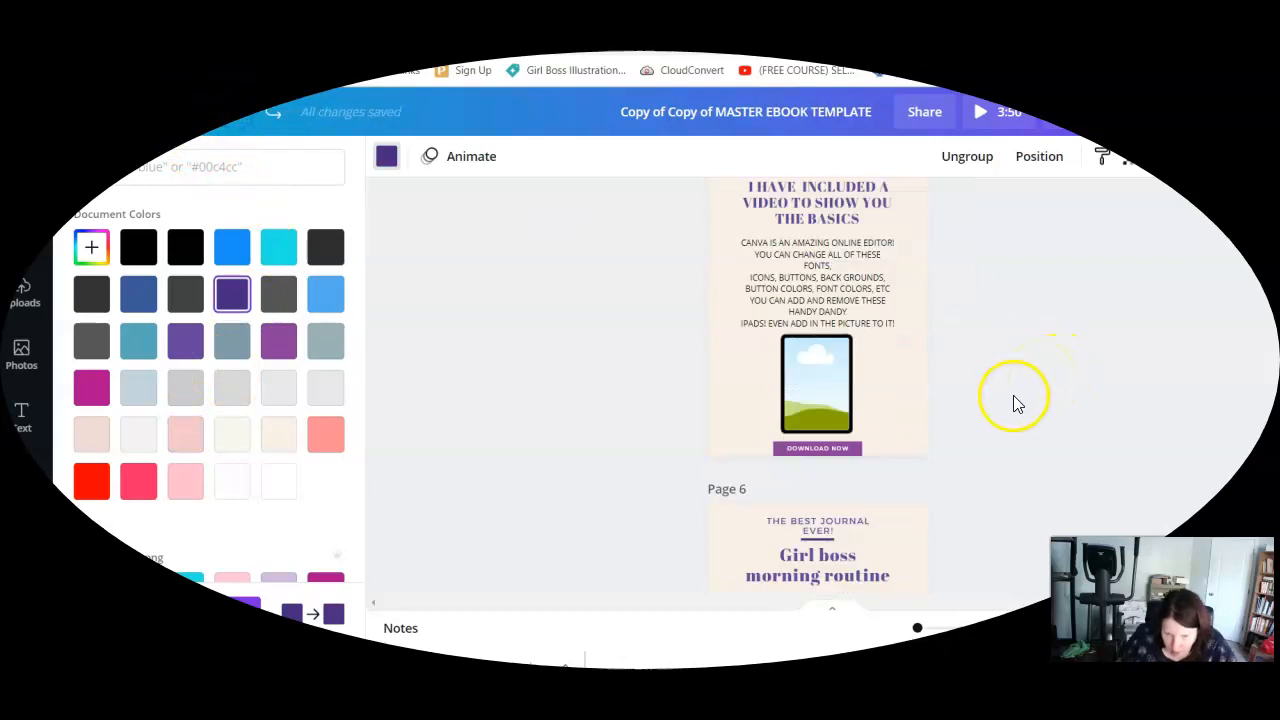
scroll(1040, 381, "down", 3)
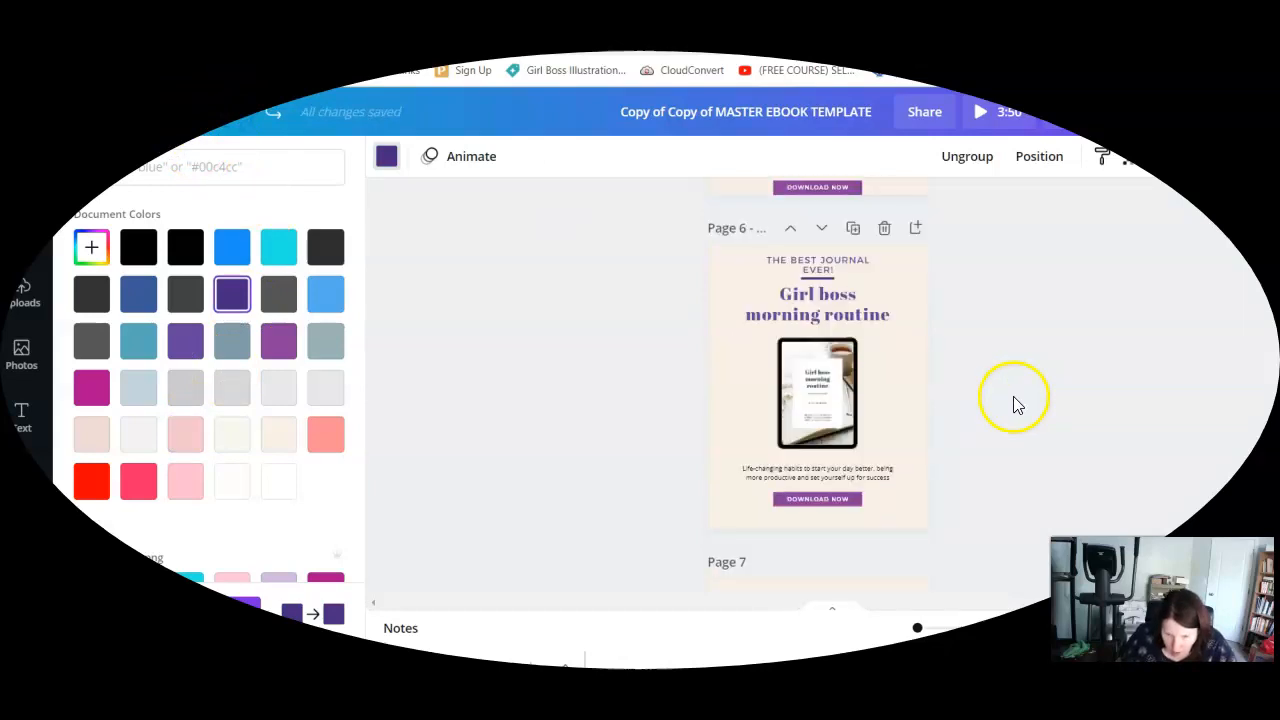
left_click(826, 270)
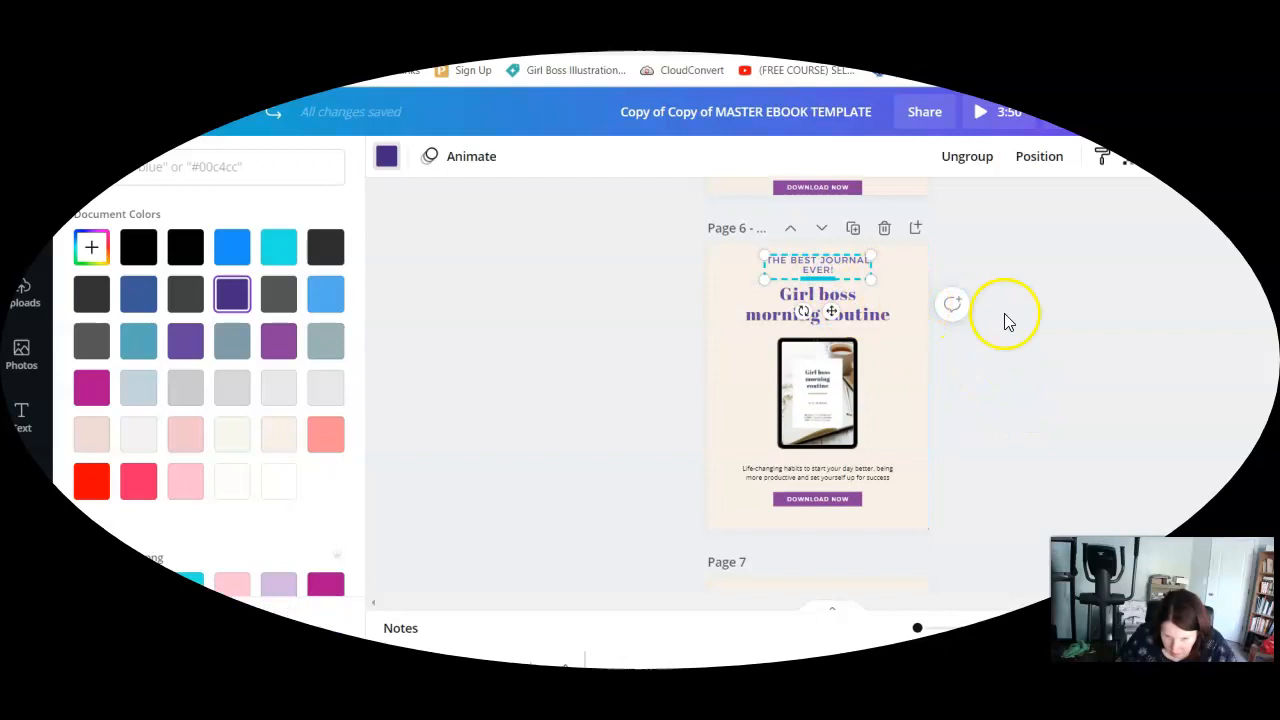
left_click(1166, 343)
left_click(863, 270)
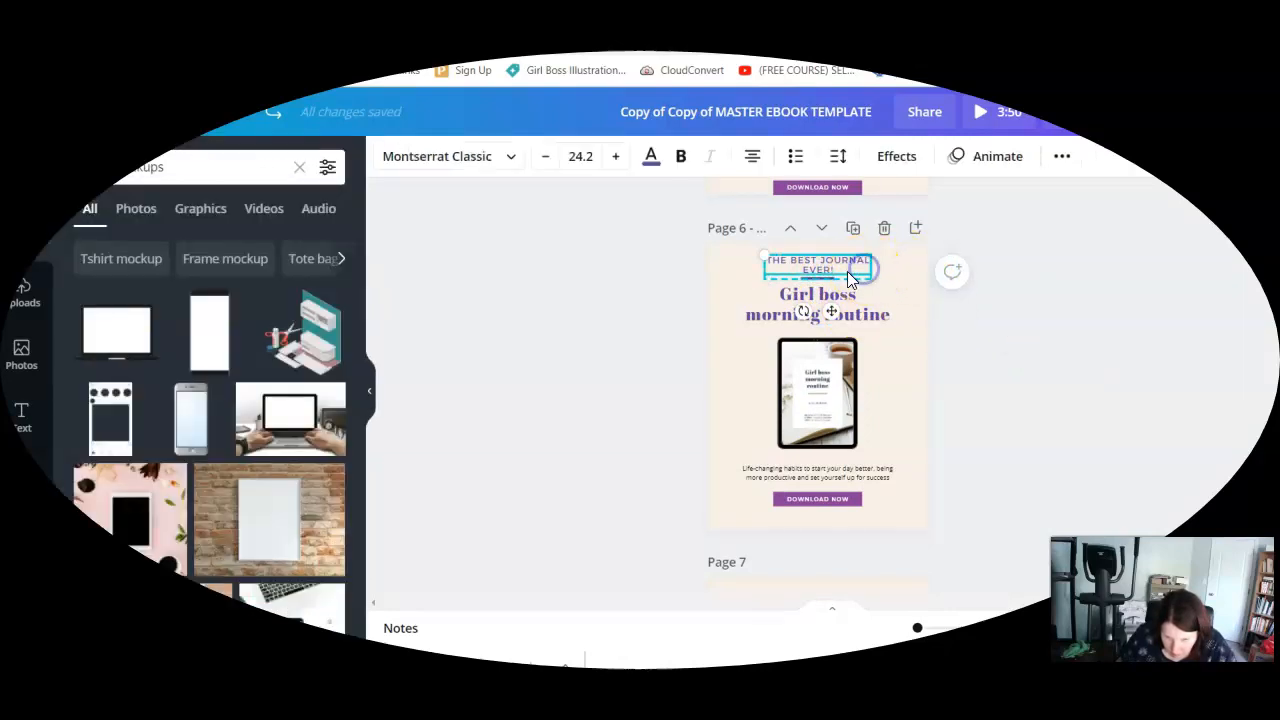
left_click(825, 275)
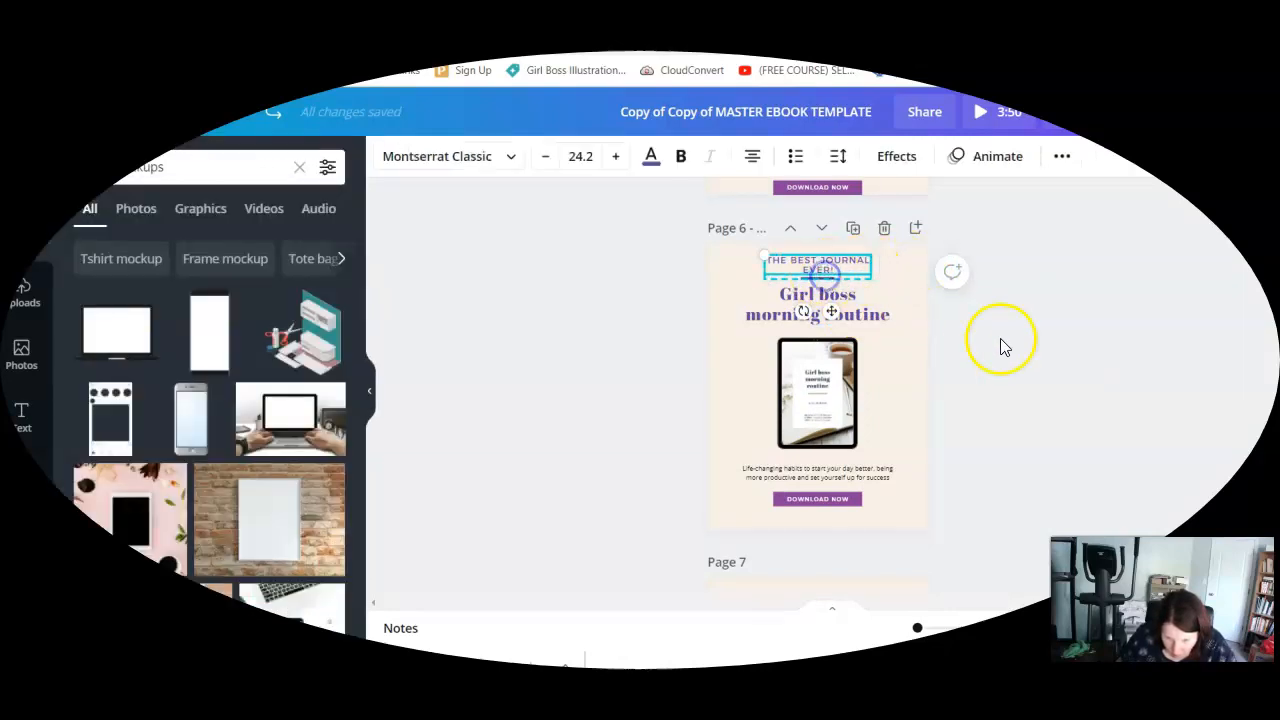
left_click(1033, 354)
mouse_move(857, 271)
left_mouse_down()
mouse_move(886, 271)
mouse_move(845, 271)
left_mouse_up()
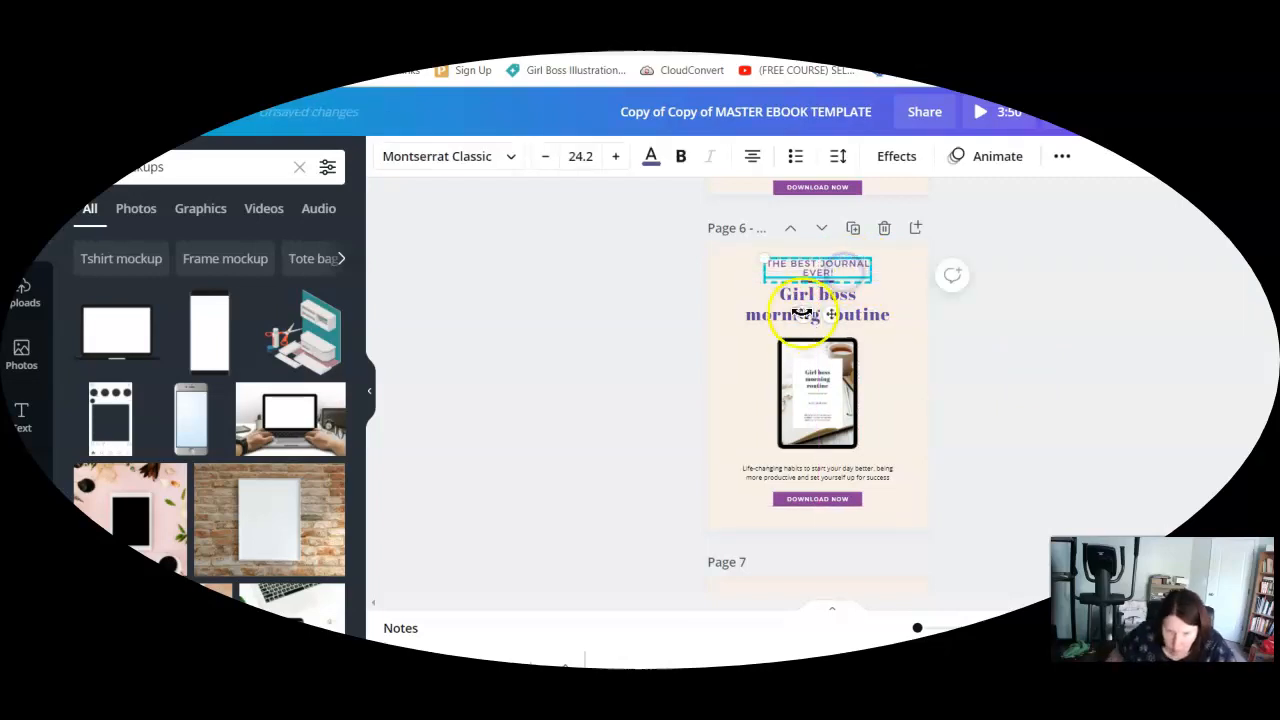
Lower the "Girl boss morning routine" heading on page 6 and readjust the position of the underlined subtitle above it
left_click(880, 306)
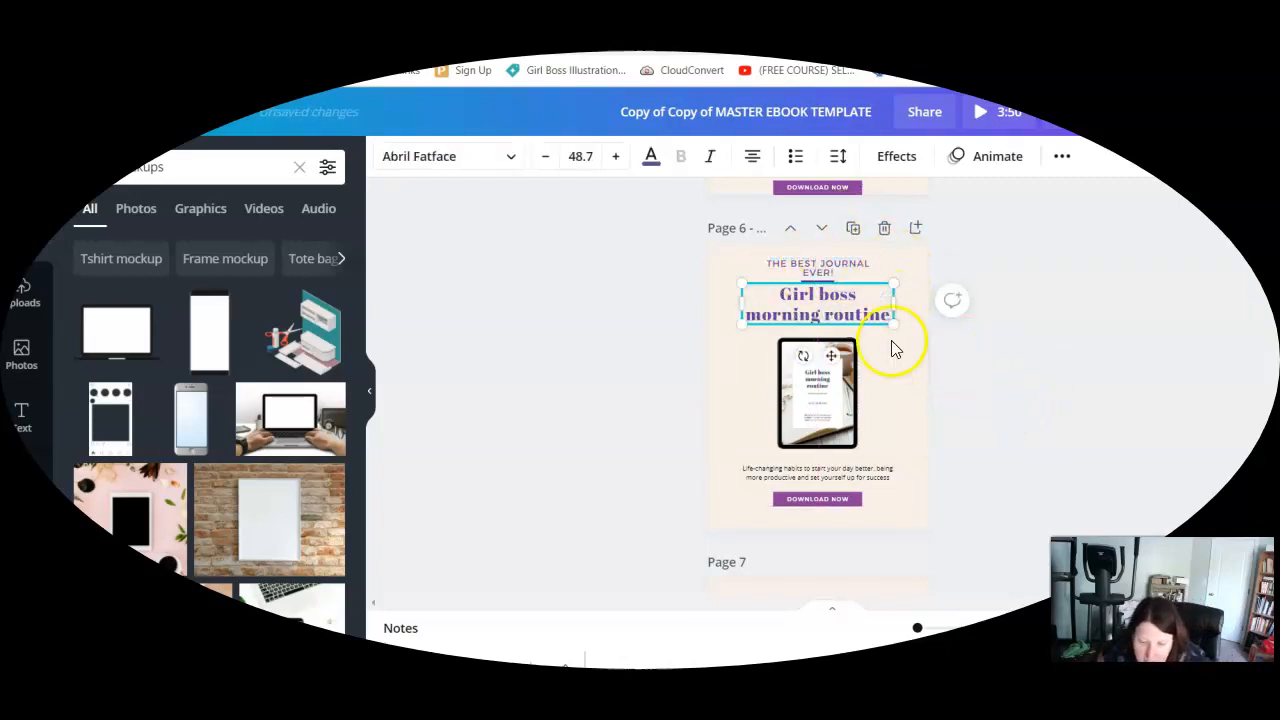
left_click_drag(843, 311, 838, 324)
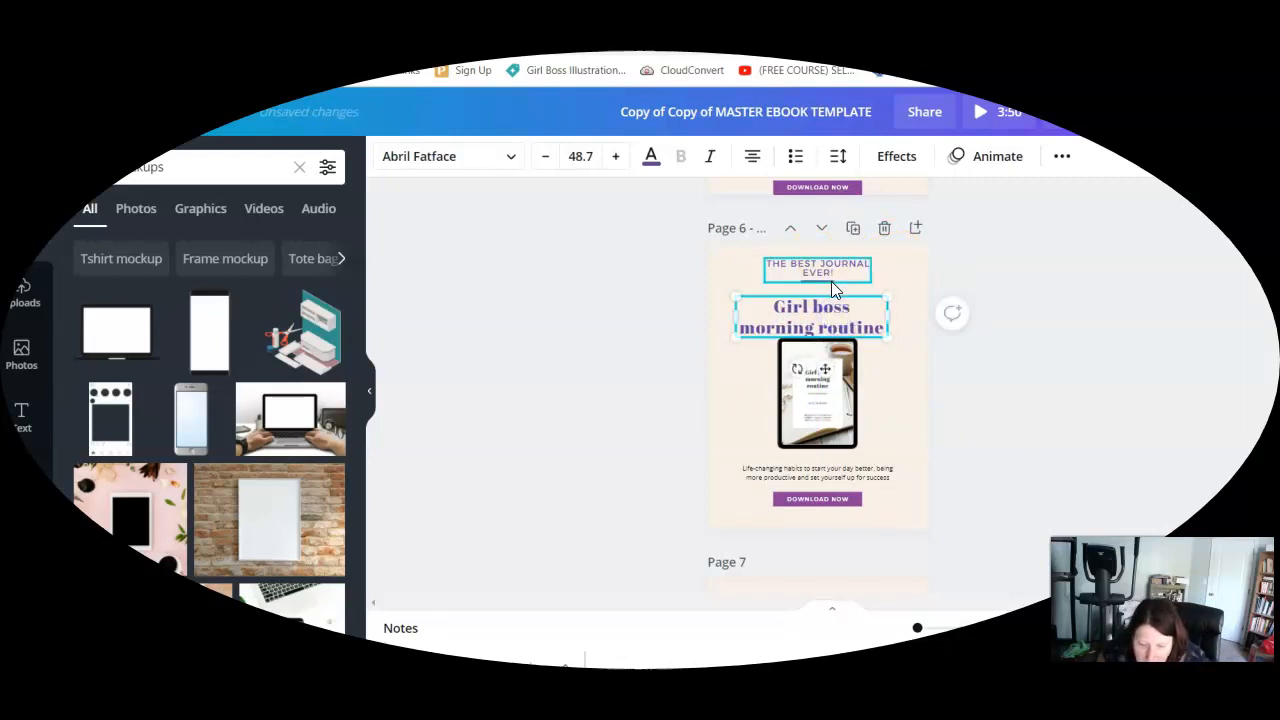
left_click(831, 281)
left_click_drag(831, 284, 838, 282)
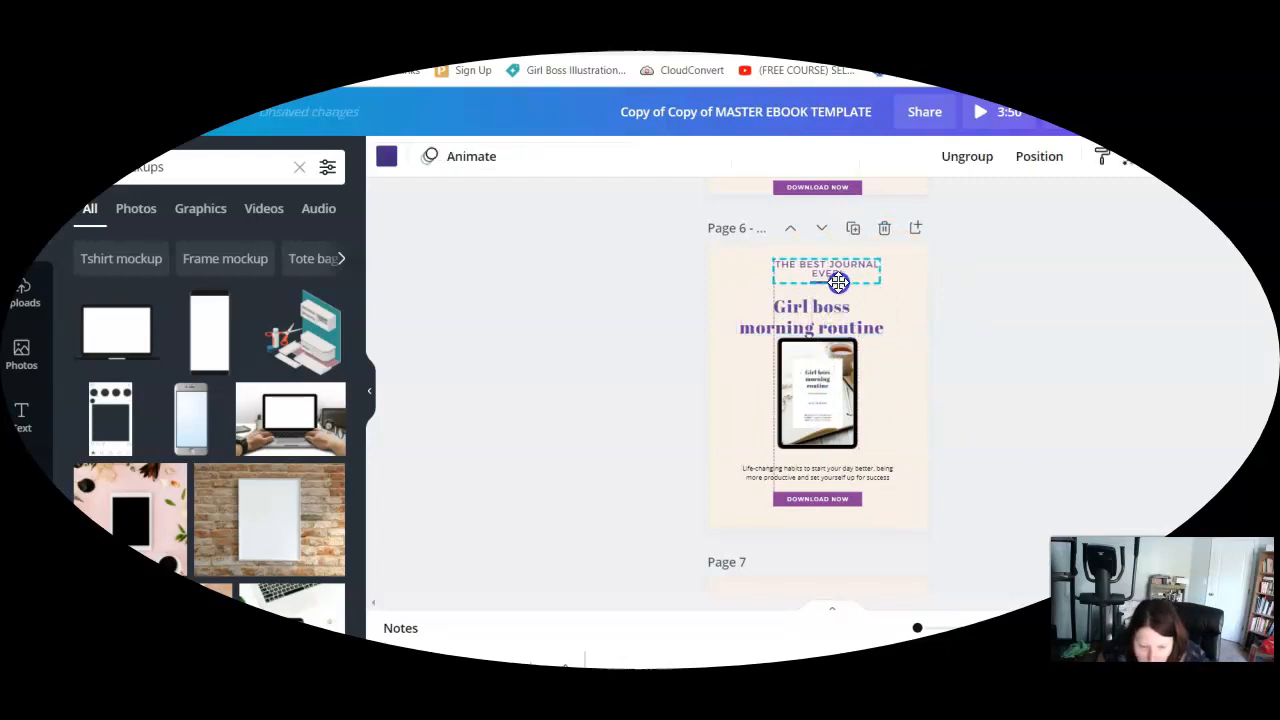
left_click(983, 396)
mouse_move(884, 332)
left_mouse_down()
mouse_move(876, 318)
mouse_move(889, 322)
left_mouse_up()
Nudge the underlined "MY JOURNAL" subtitle on page 7 slightly up
scroll(1008, 487, "down", 5)
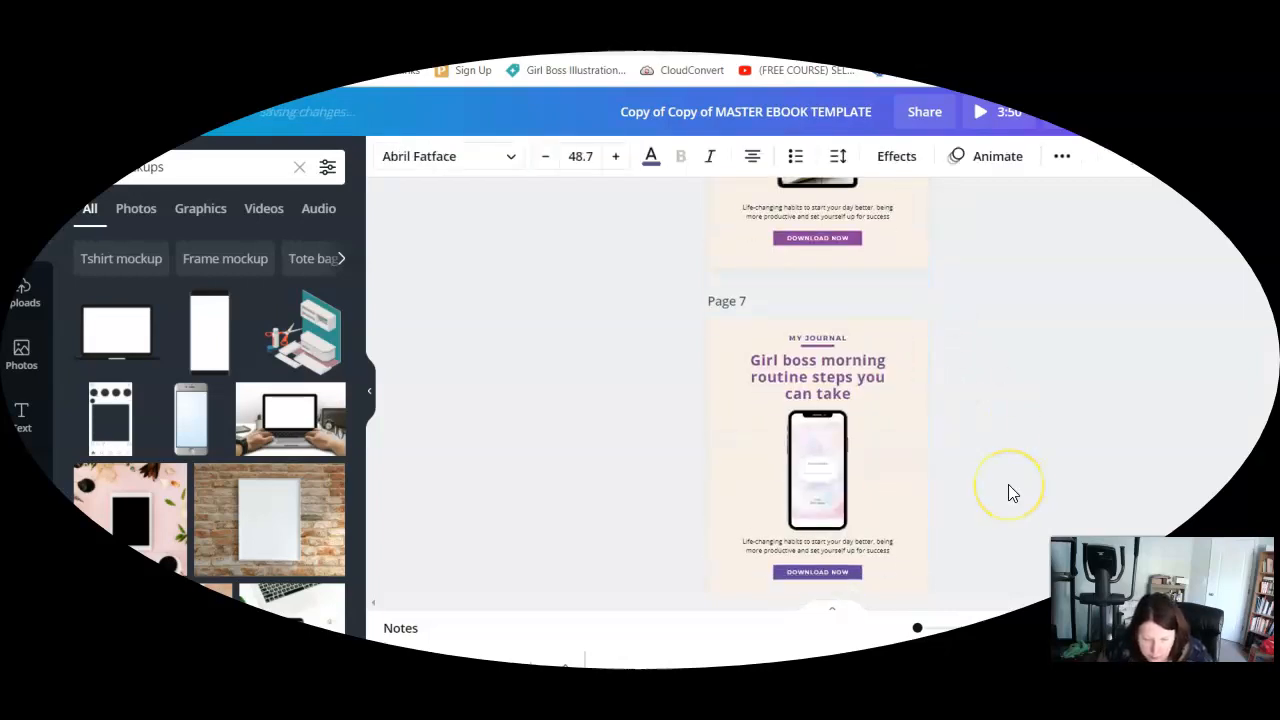
left_click(824, 346)
left_click_drag(852, 338, 847, 336)
left_click(1031, 463)
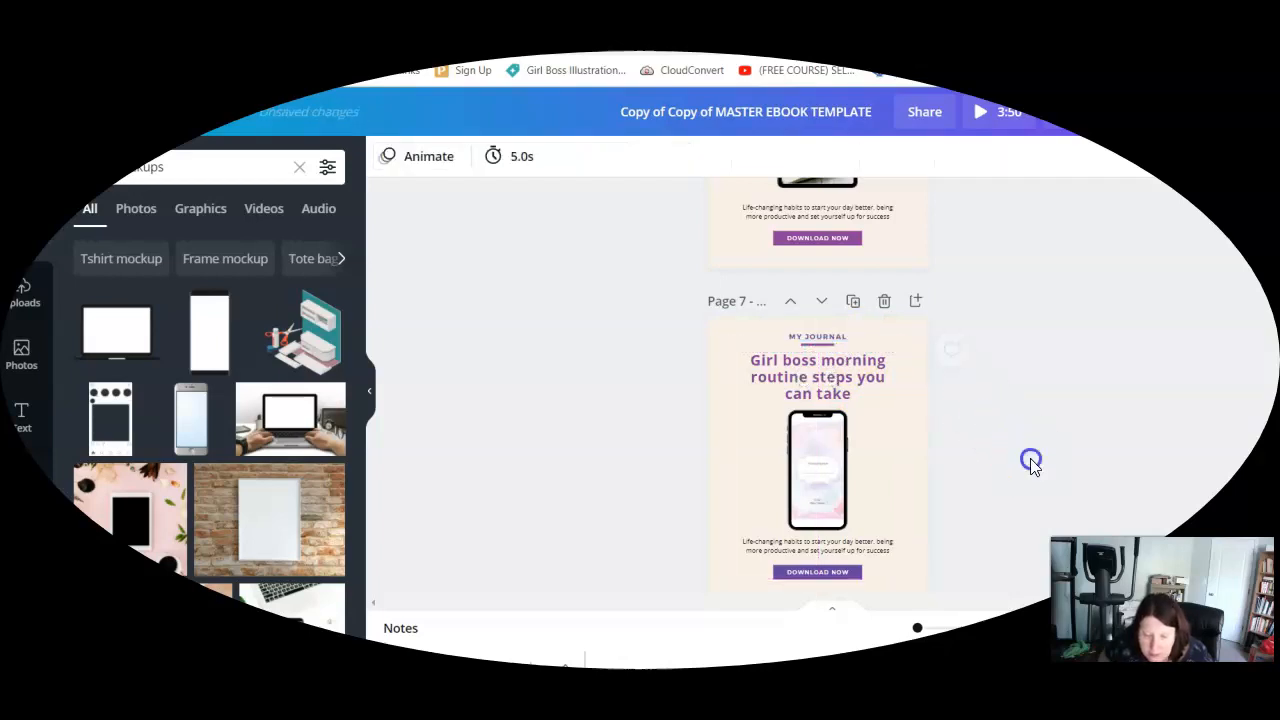
Examine the quote banner on page 8 and the background picture, title, description and body text on page 9
scroll(1031, 463, "down", 3)
scroll(1032, 462, "down", 2)
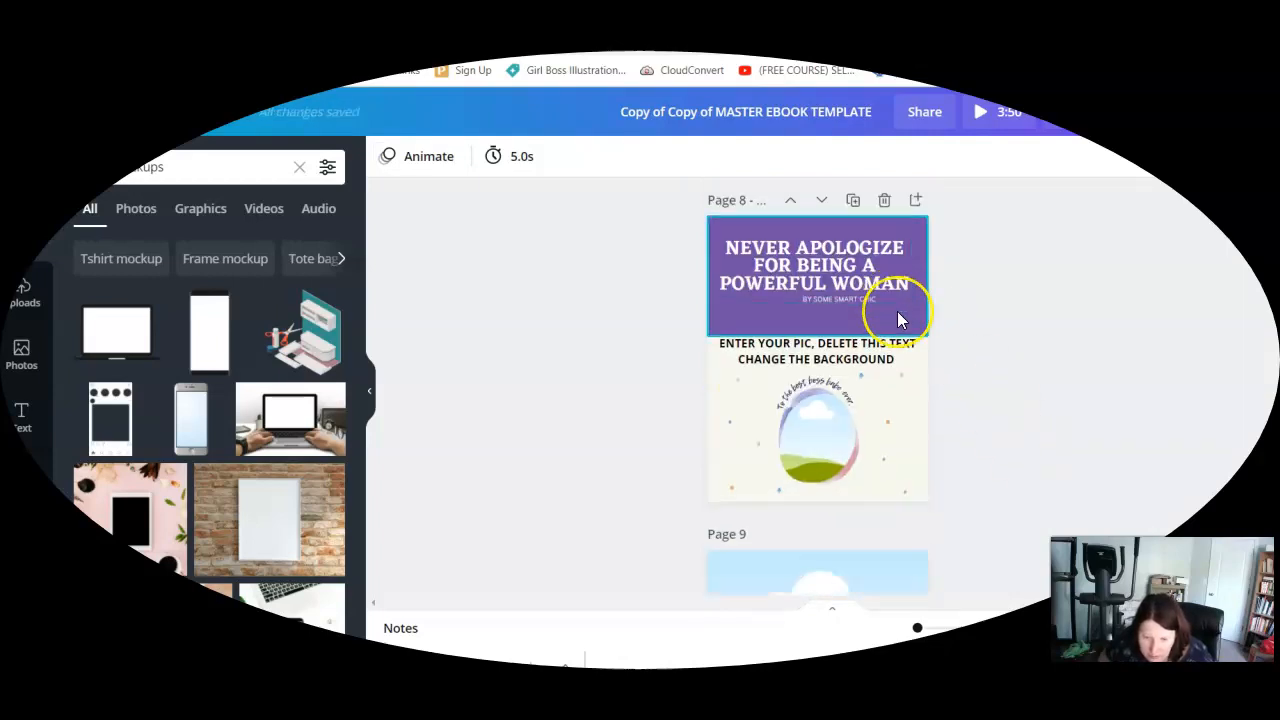
left_click(838, 303)
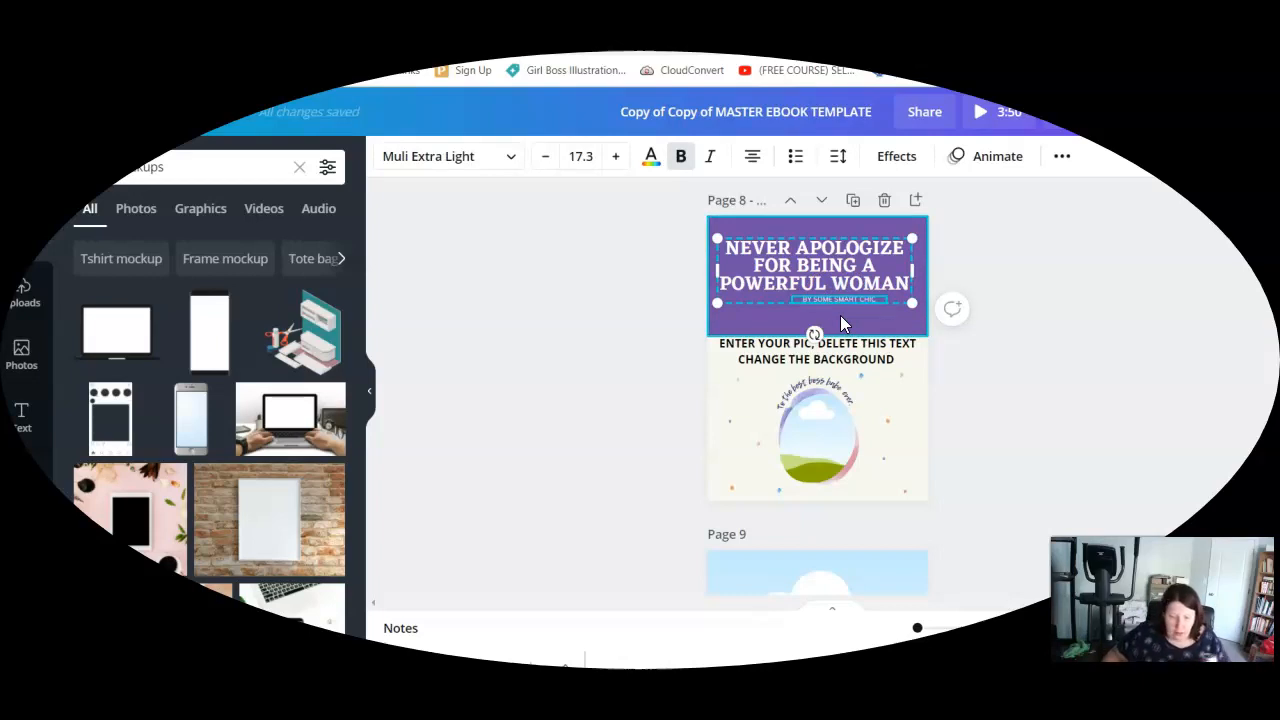
right_click(841, 318)
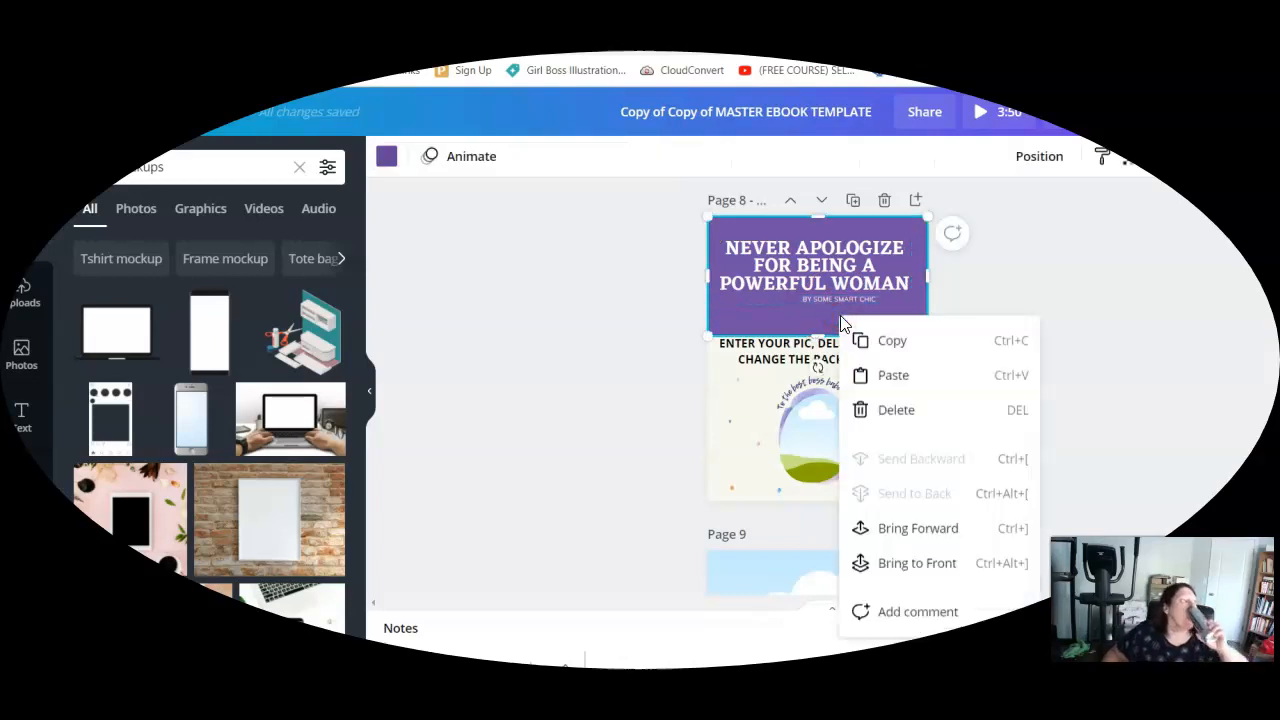
left_click(1109, 277)
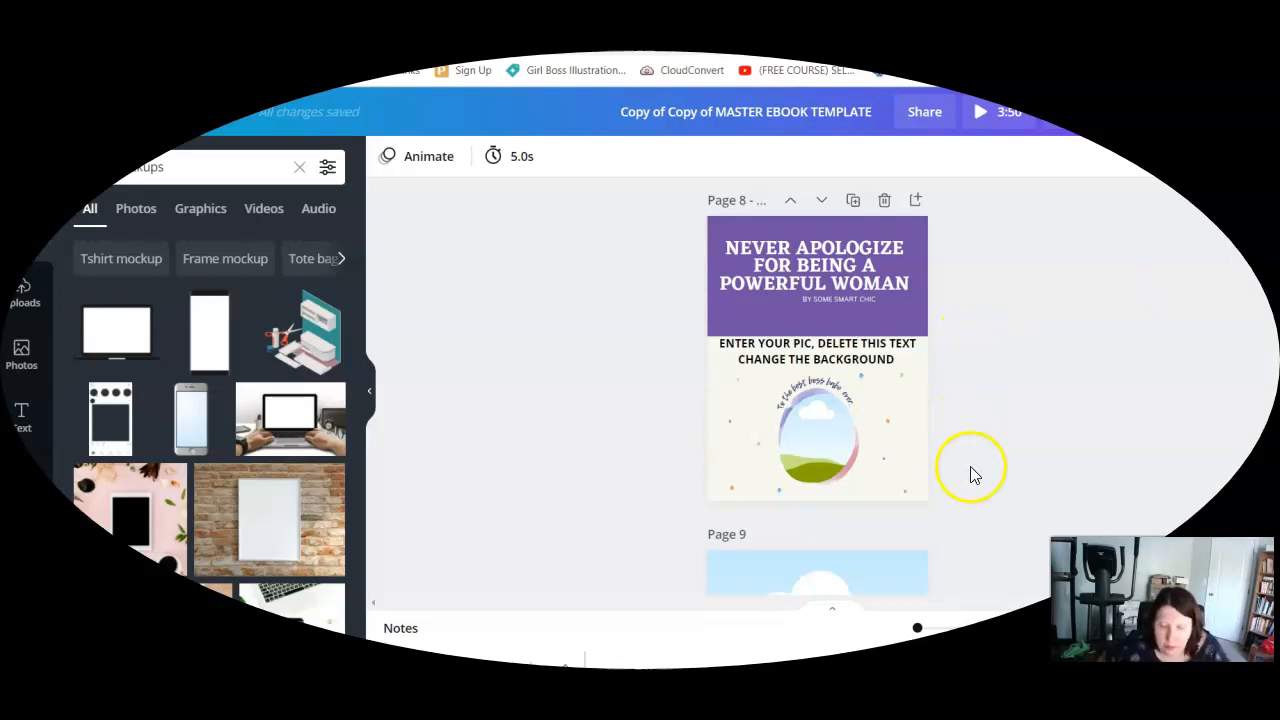
scroll(971, 471, "down", 1)
scroll(1003, 468, "down", 2)
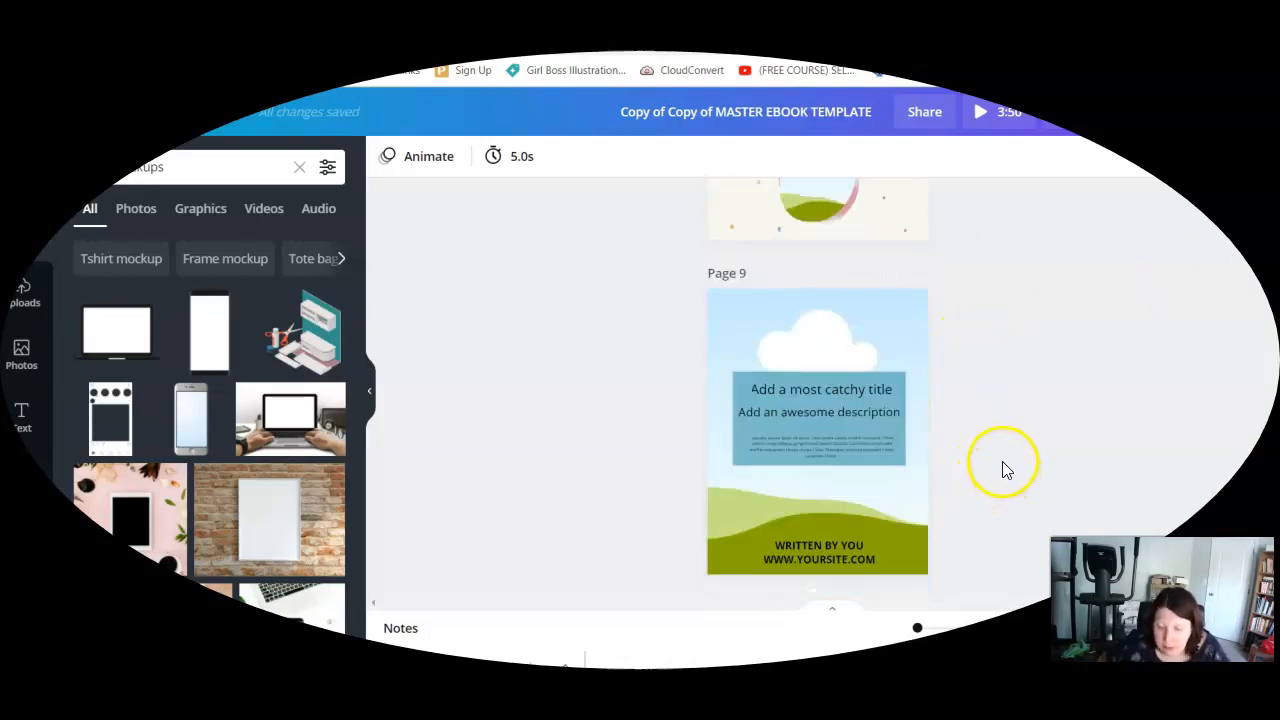
left_click(905, 360)
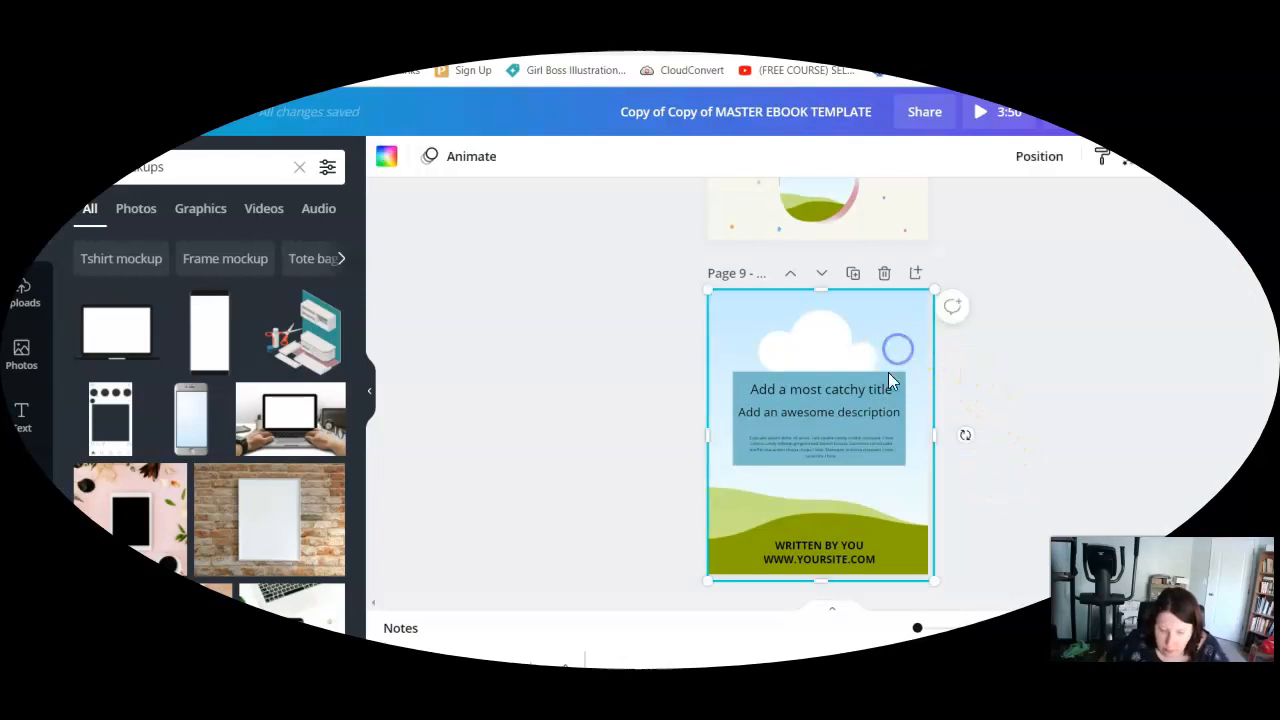
double_click(878, 389)
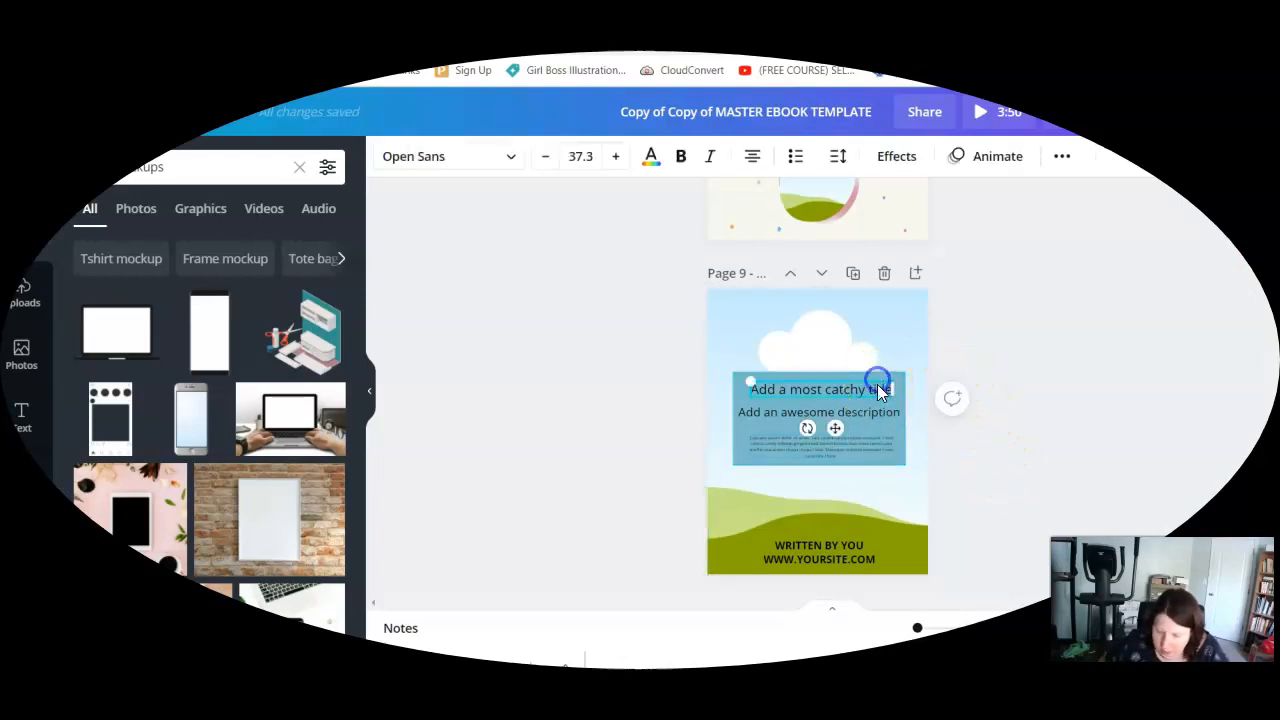
double_click(866, 445)
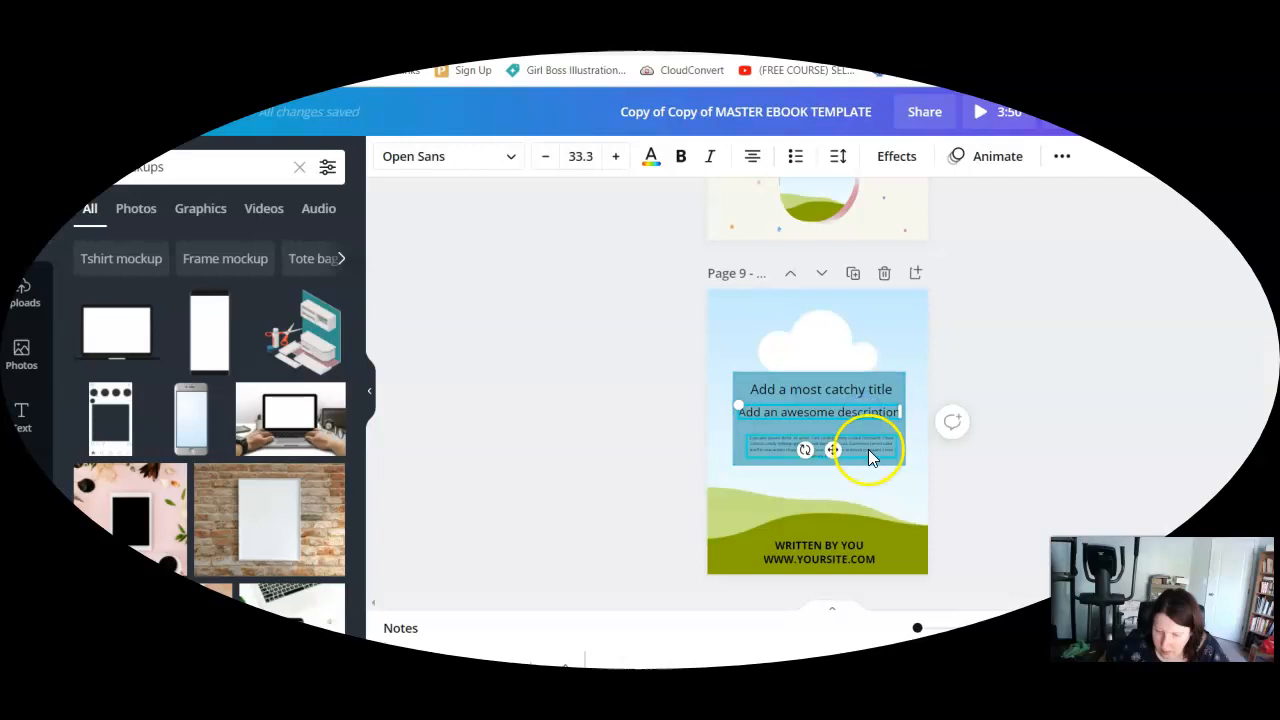
left_click_drag(868, 449, 868, 446)
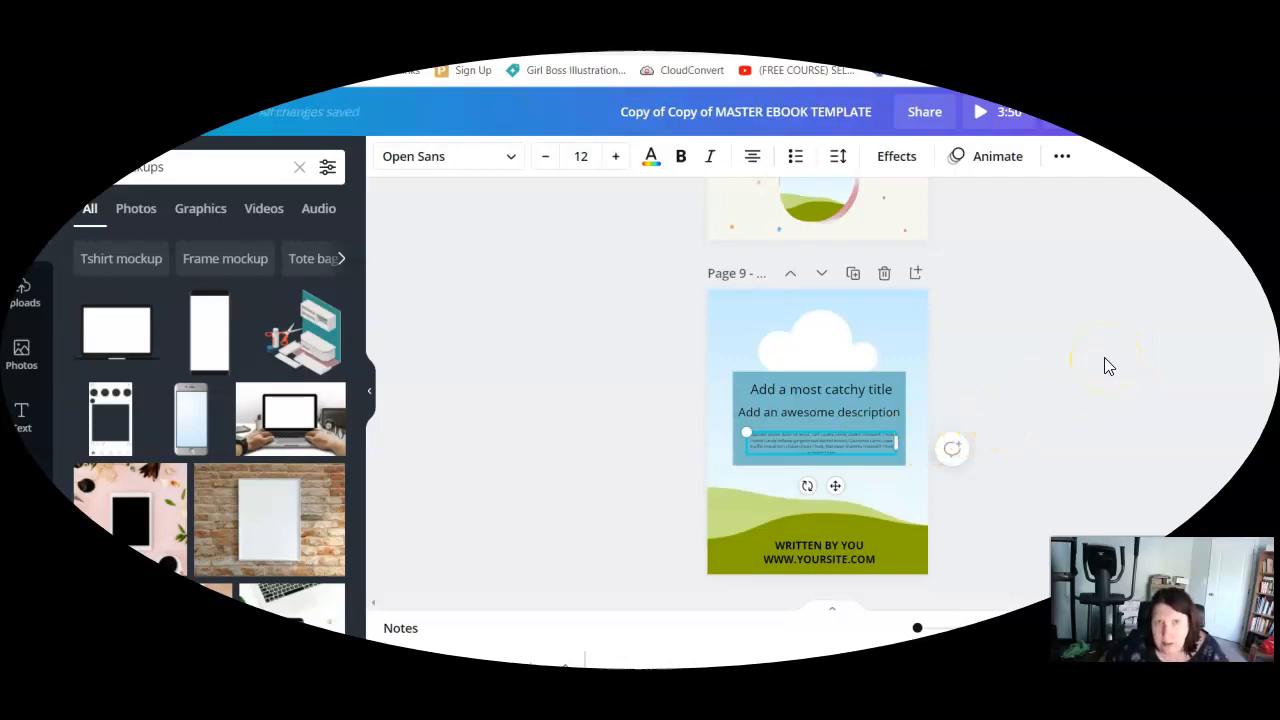
left_click(1067, 354)
left_click(822, 330)
left_click(830, 322)
scroll(897, 509, "down", 3)
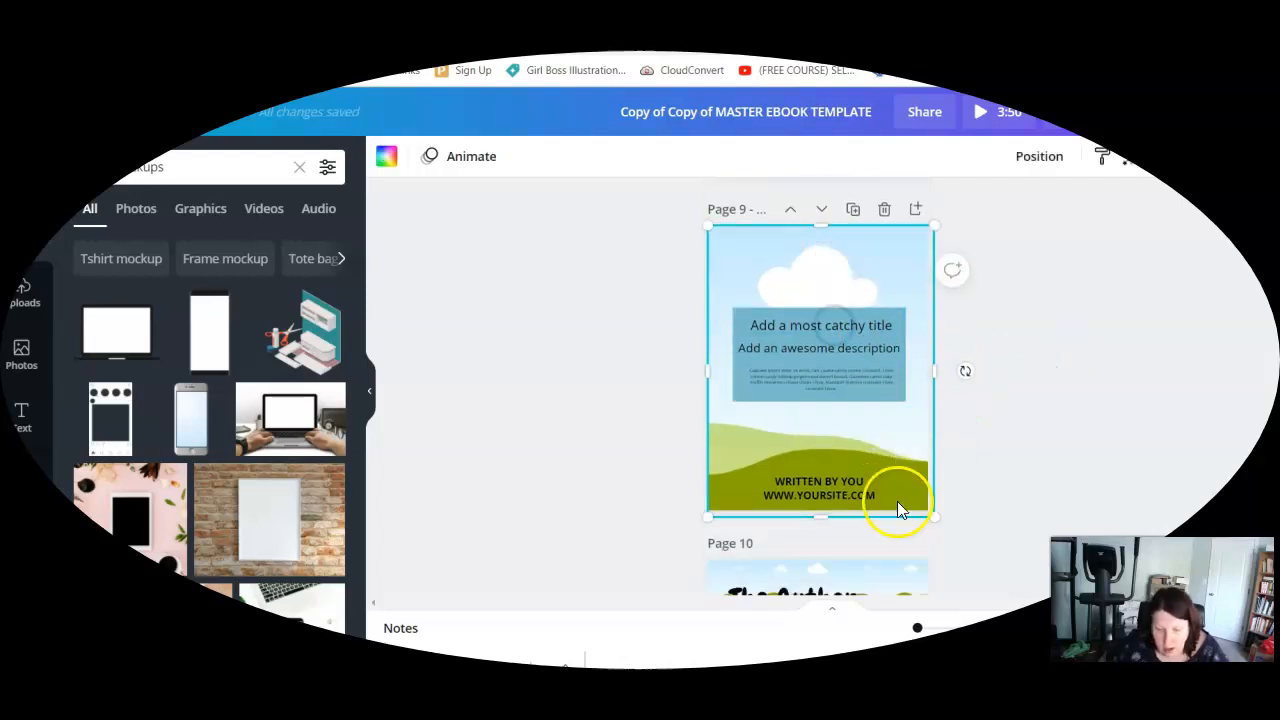
left_click(836, 372)
left_click(857, 368)
left_click(922, 390)
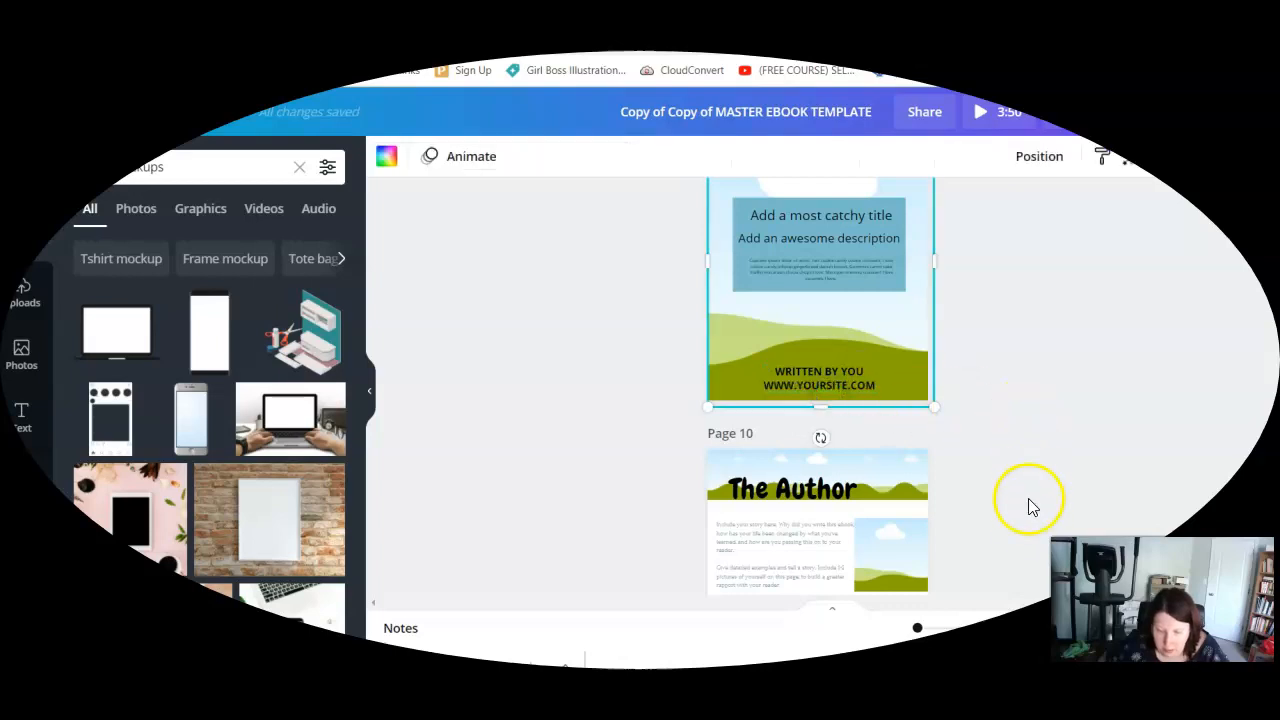
Replace the page 10 heading "The Author" with "ABOUT ME"
scroll(1030, 510, "down", 3)
left_click(785, 228)
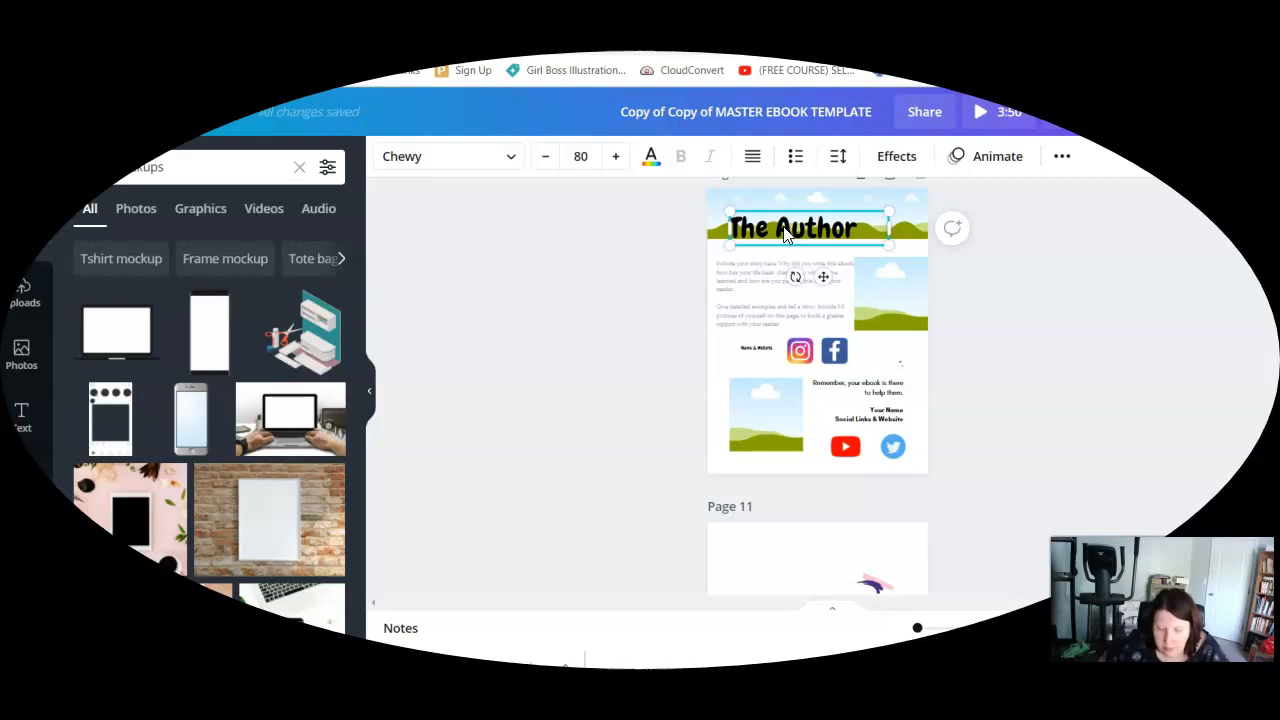
scroll(985, 380, "up", 2)
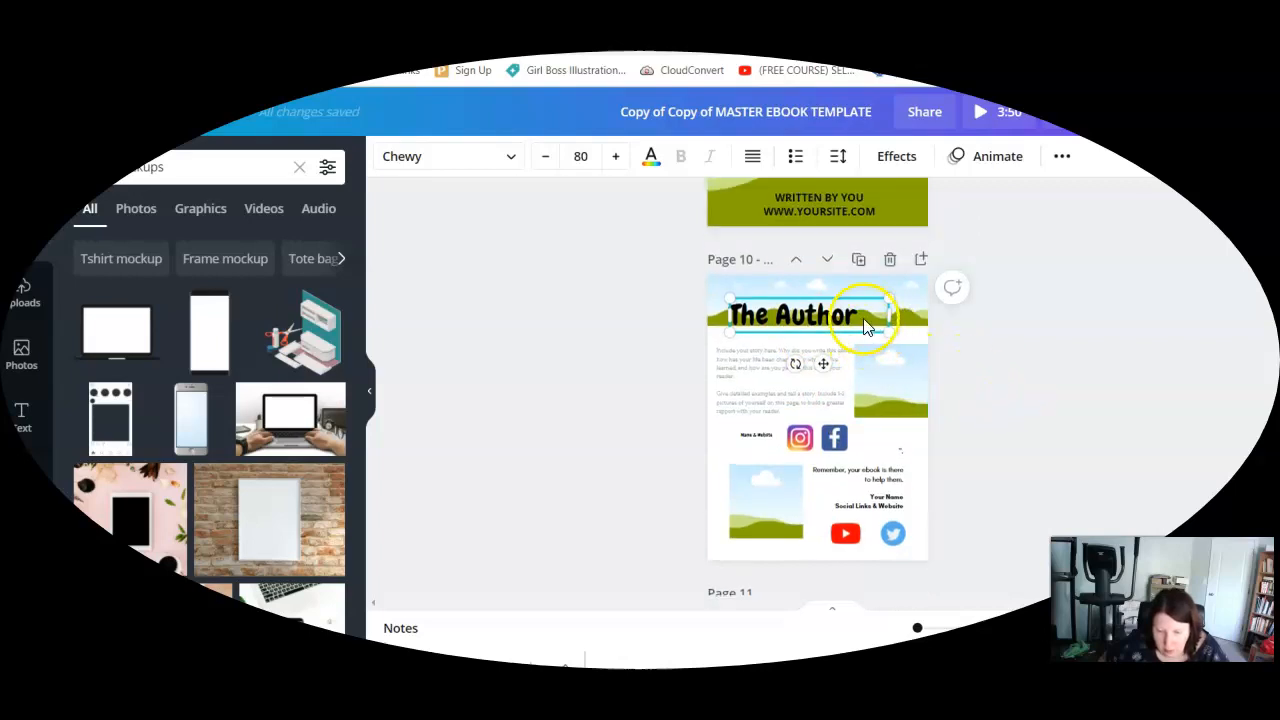
key("BackSpace")
key("BackSpace")
key("BackSpace")
key("BackSpace")
key("BackSpace")
key("BackSpace")
key("BackSpace")
key("BackSpace")
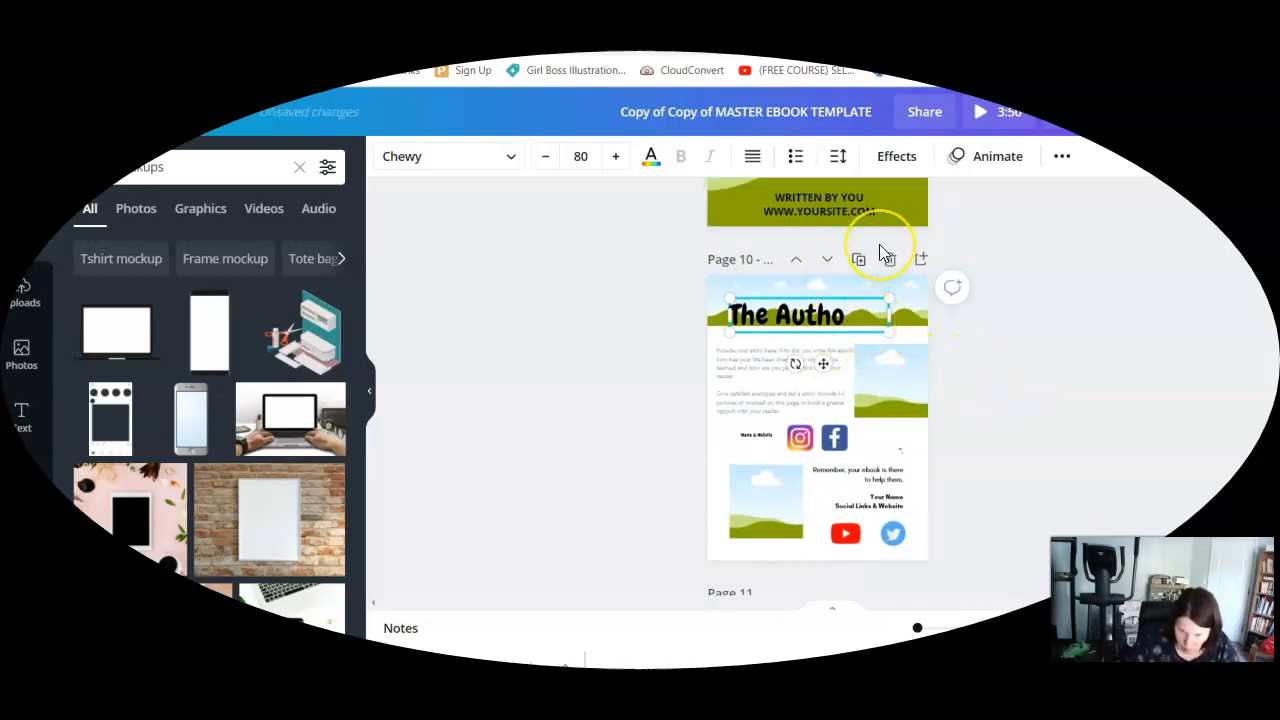
type("ABOUT ME")
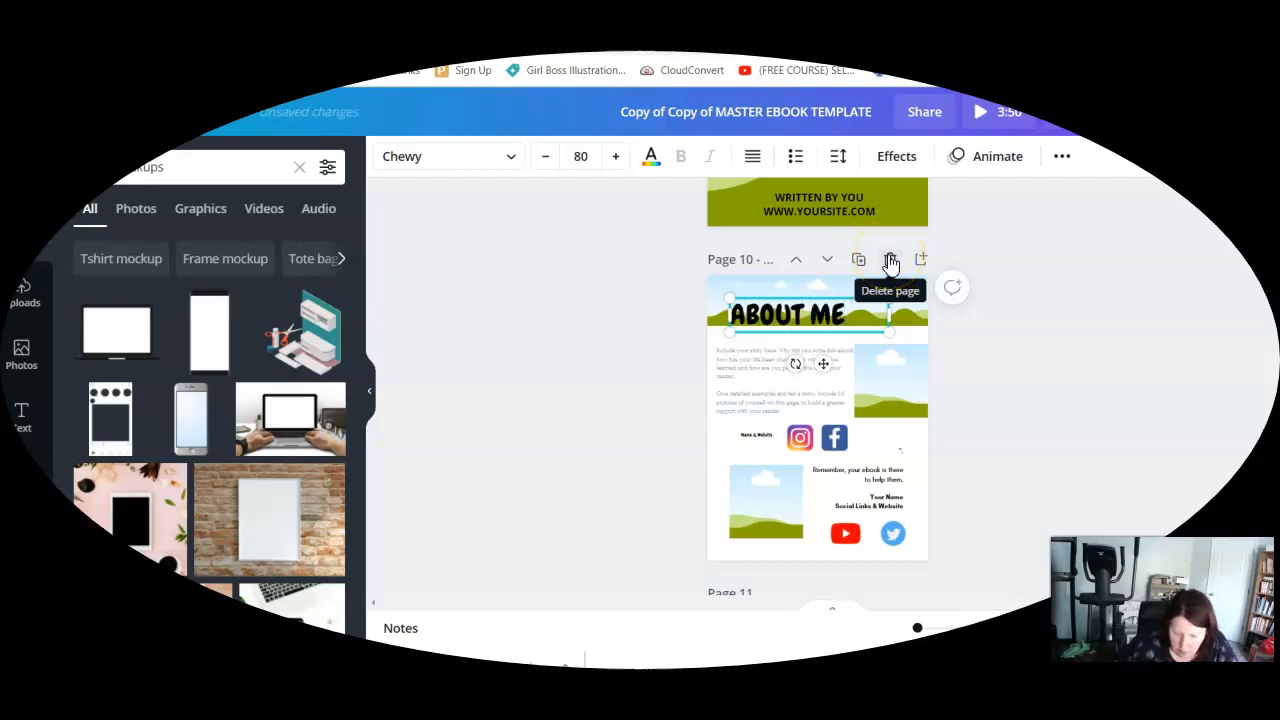
Try adding the word "PAGE" to the end of the page 10 heading and remove it again
type(" PAGE")
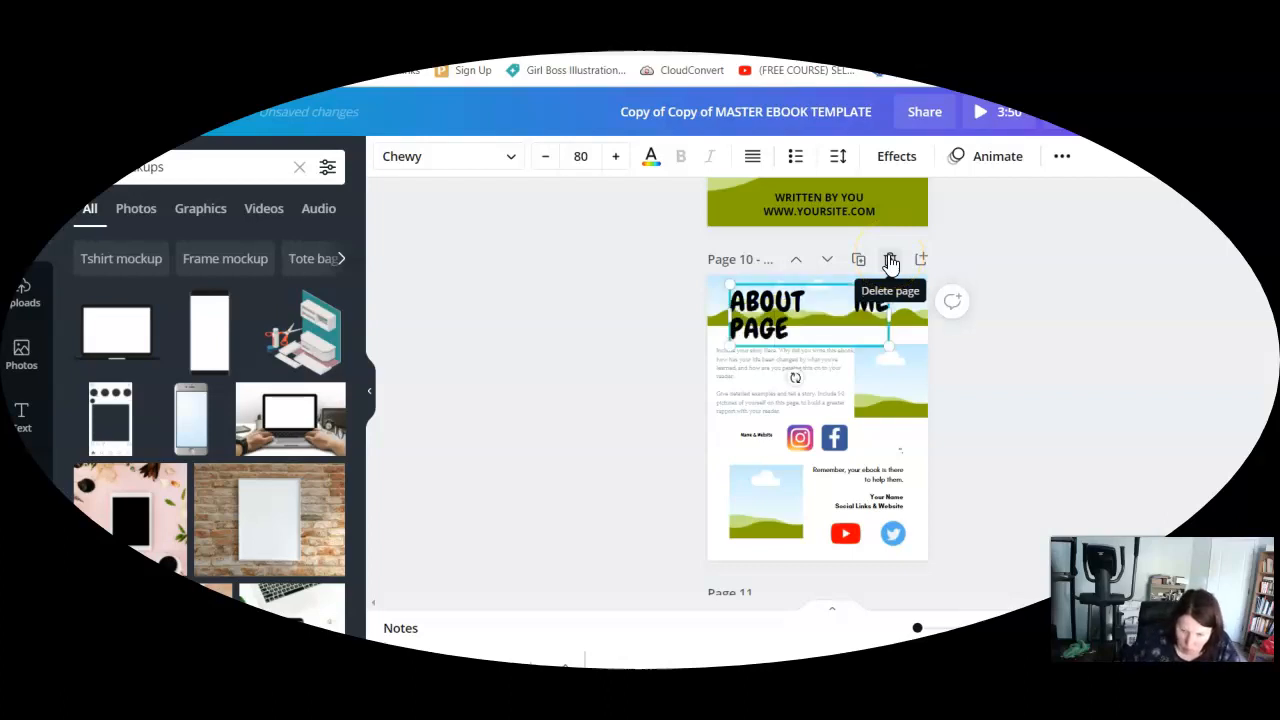
left_click(818, 337)
key("BackSpace")
key("BackSpace")
key("BackSpace")
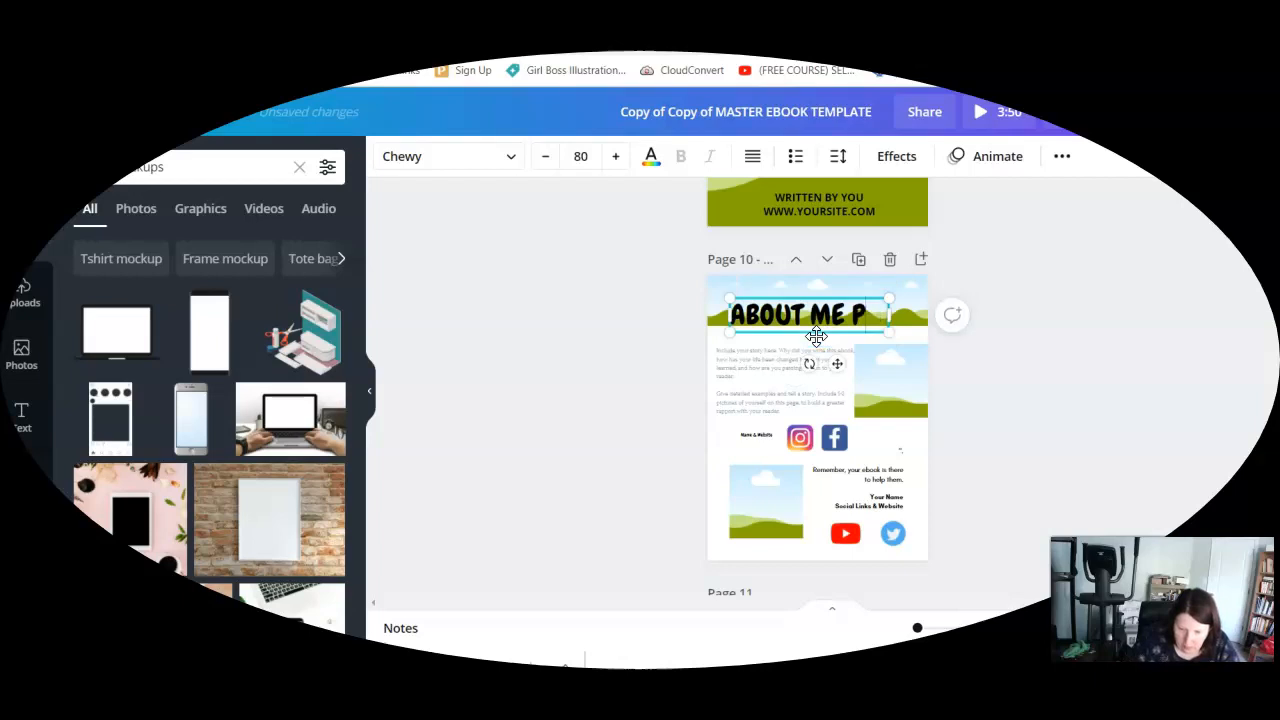
left_click(1114, 350)
Examine the picture frames, story text, and Facebook and Instagram icons on page 10
left_click(879, 384)
left_click_drag(879, 384, 766, 505)
left_click(893, 405)
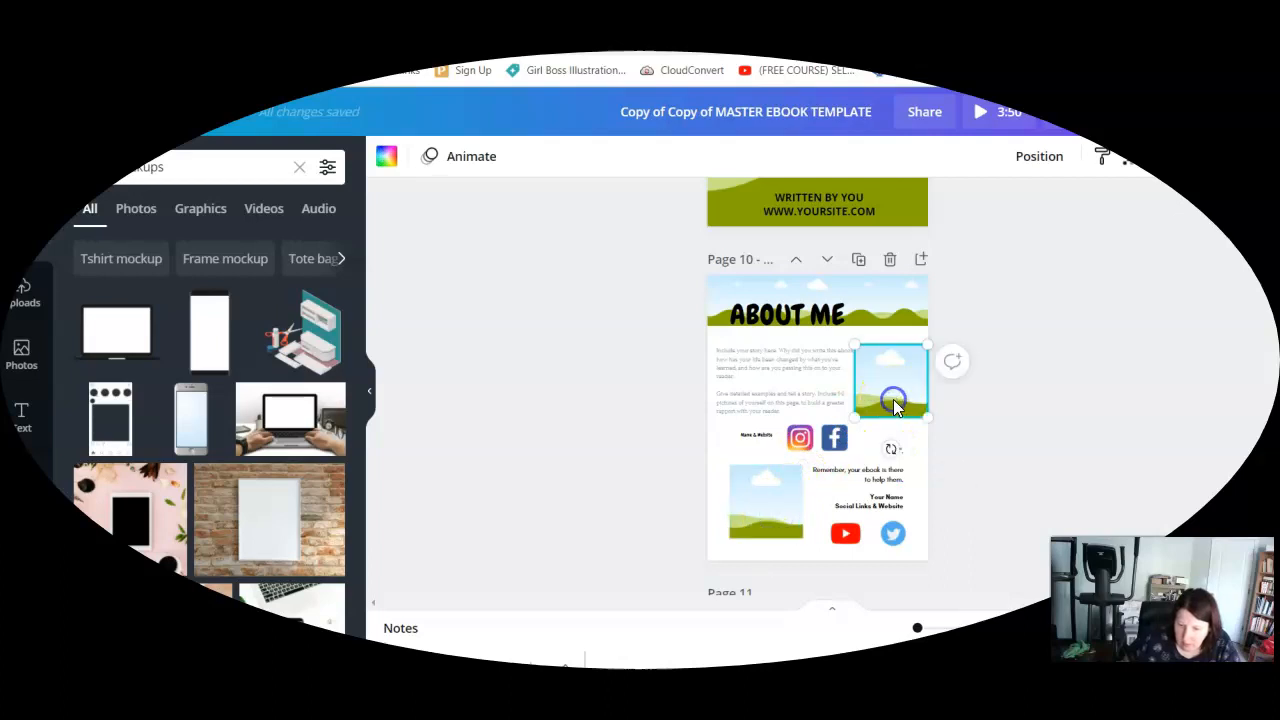
left_click(801, 375)
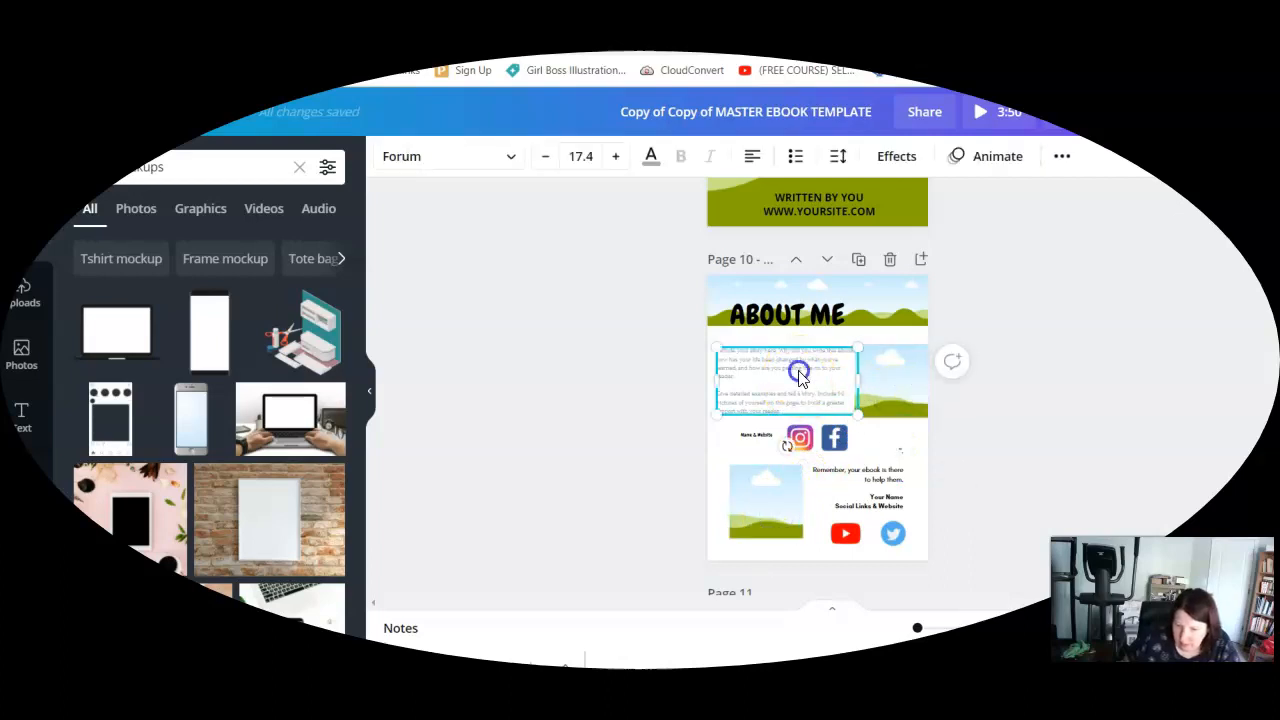
left_click(836, 441)
left_click(799, 440)
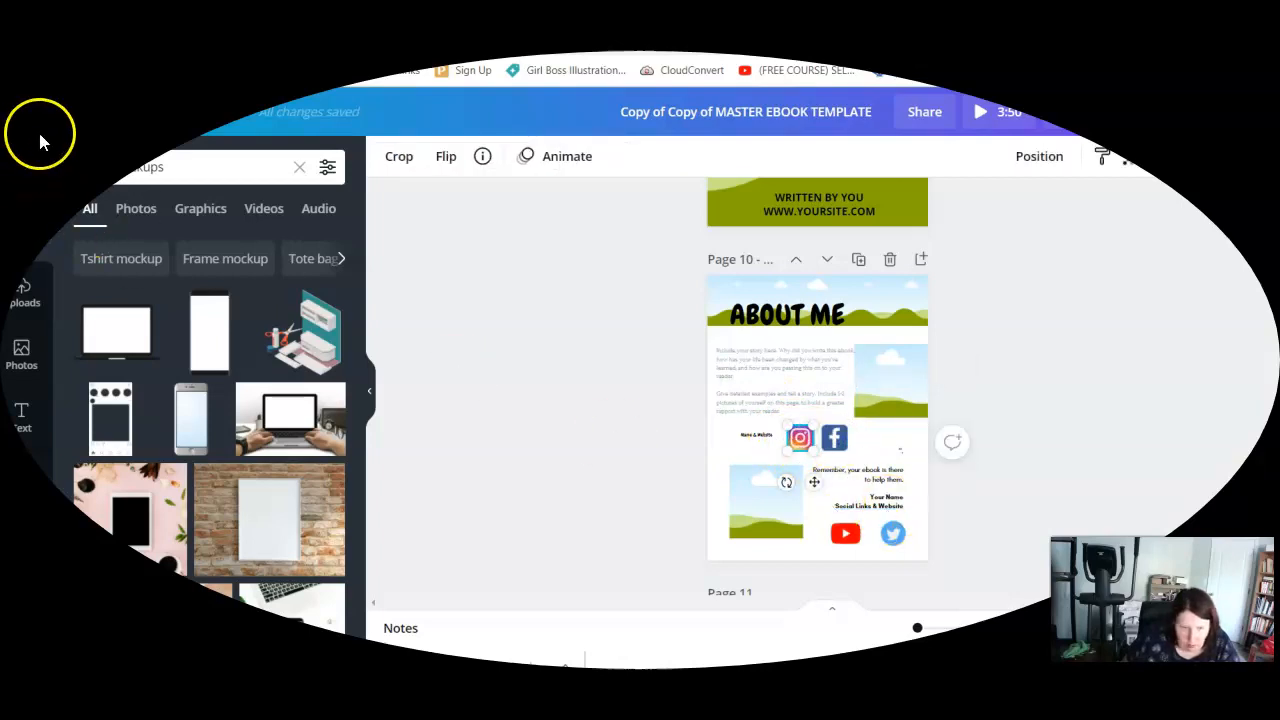
Search the elements library for "INSTAGRAM" and browse the available icons and graphics
left_click(298, 172)
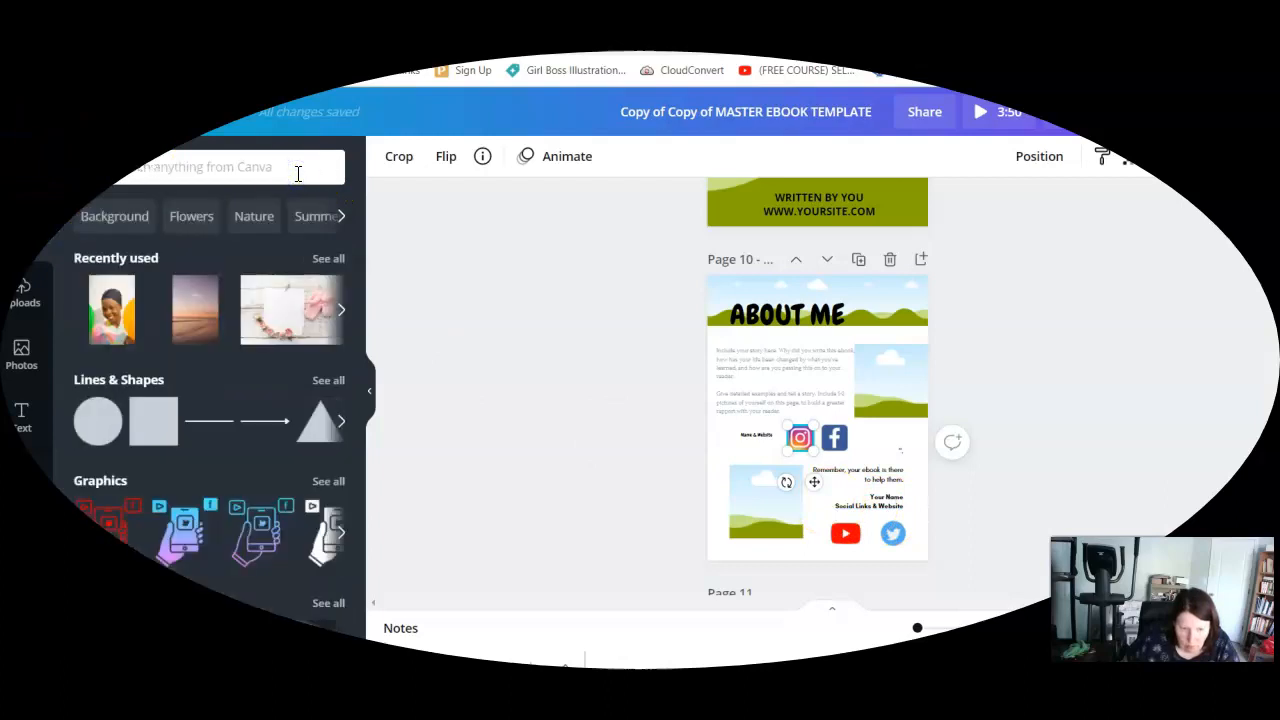
left_click(266, 178)
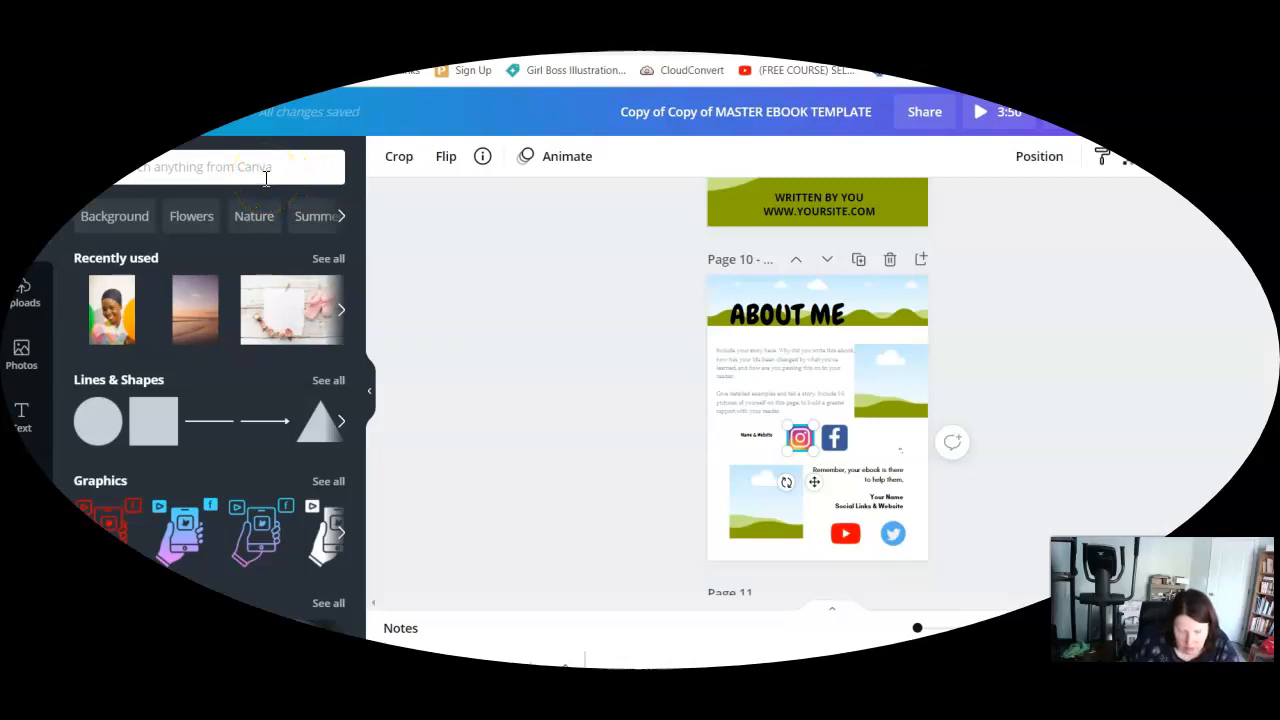
type("i")
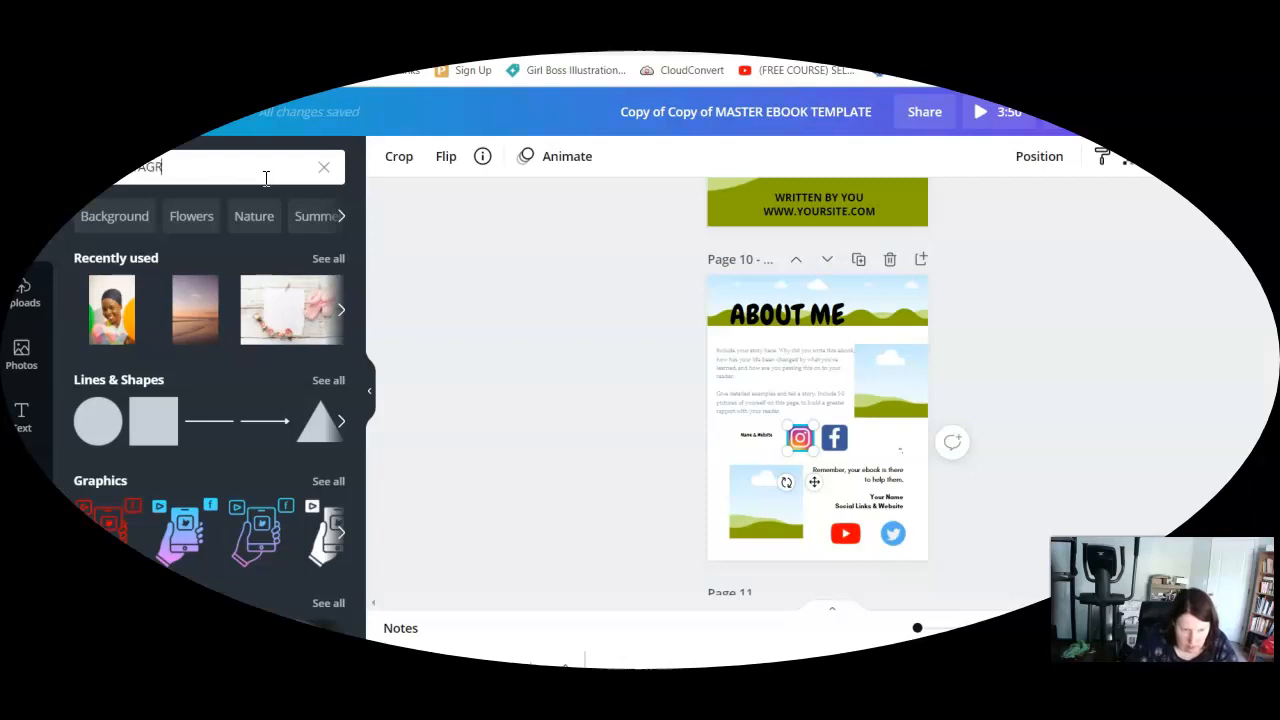
key("Return")
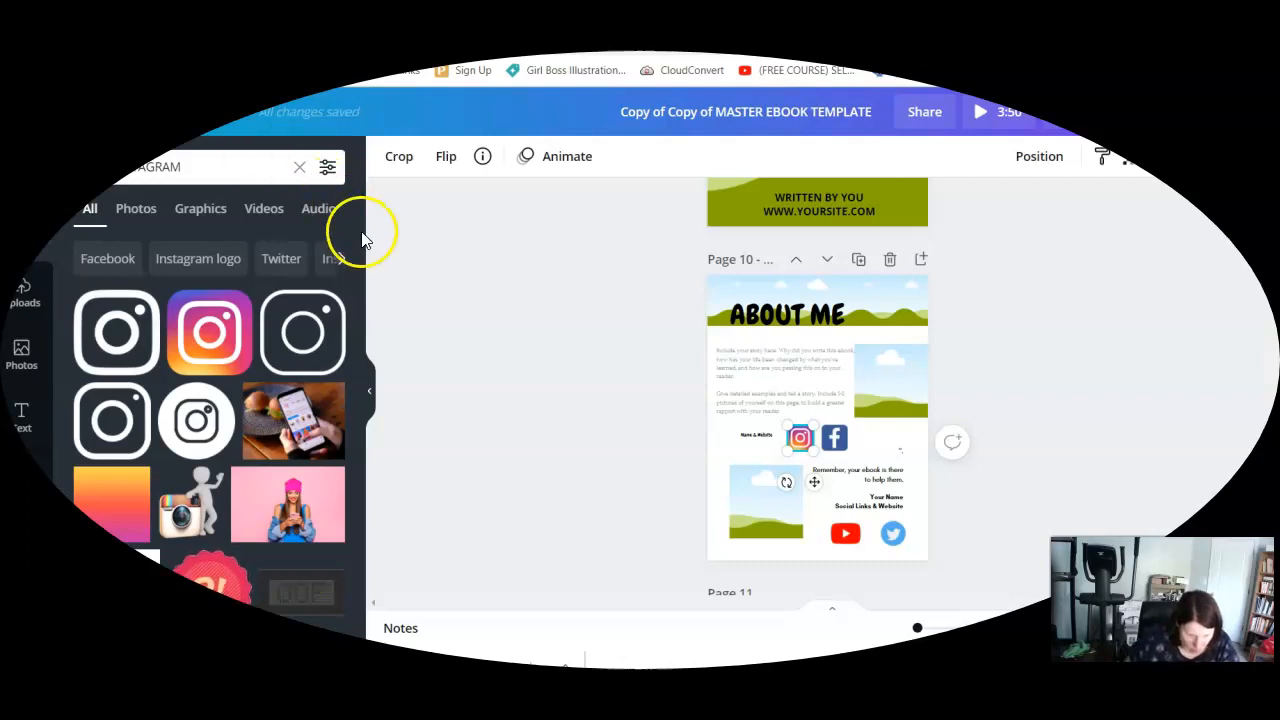
scroll(300, 352, "down", 1)
scroll(303, 352, "down", 5)
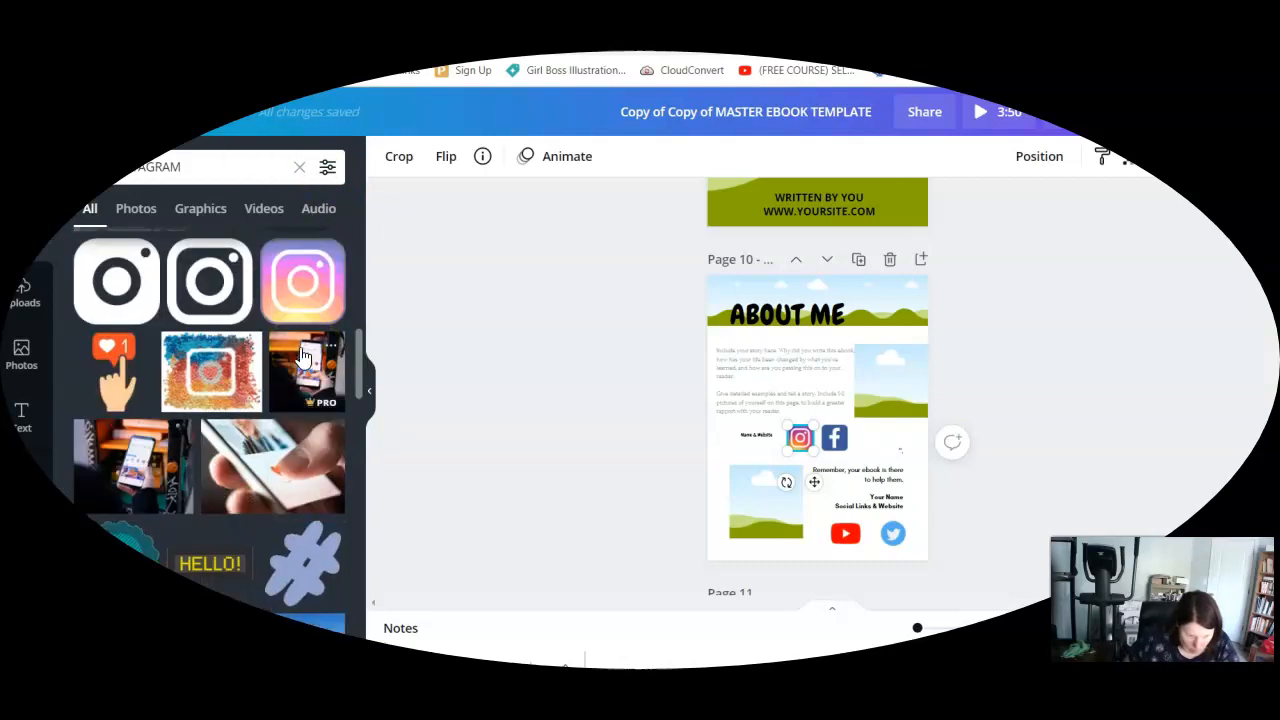
scroll(257, 325, "down", 5)
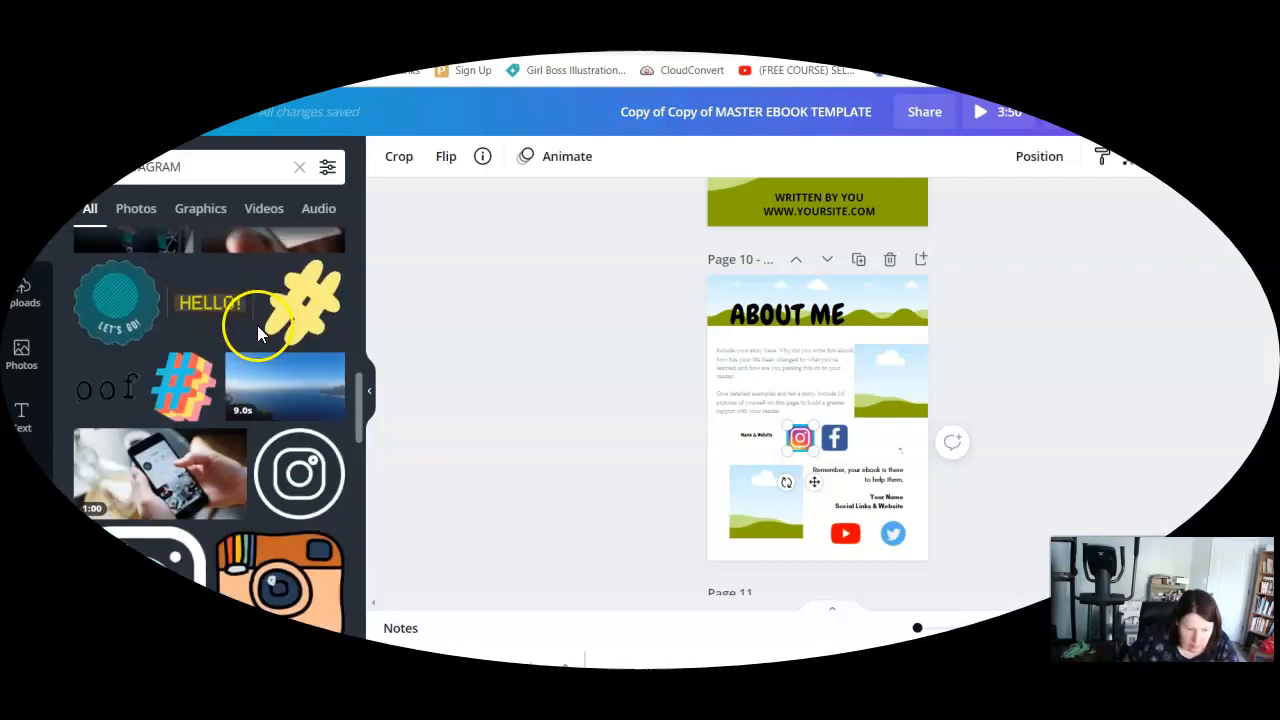
scroll(257, 300, "up", 5)
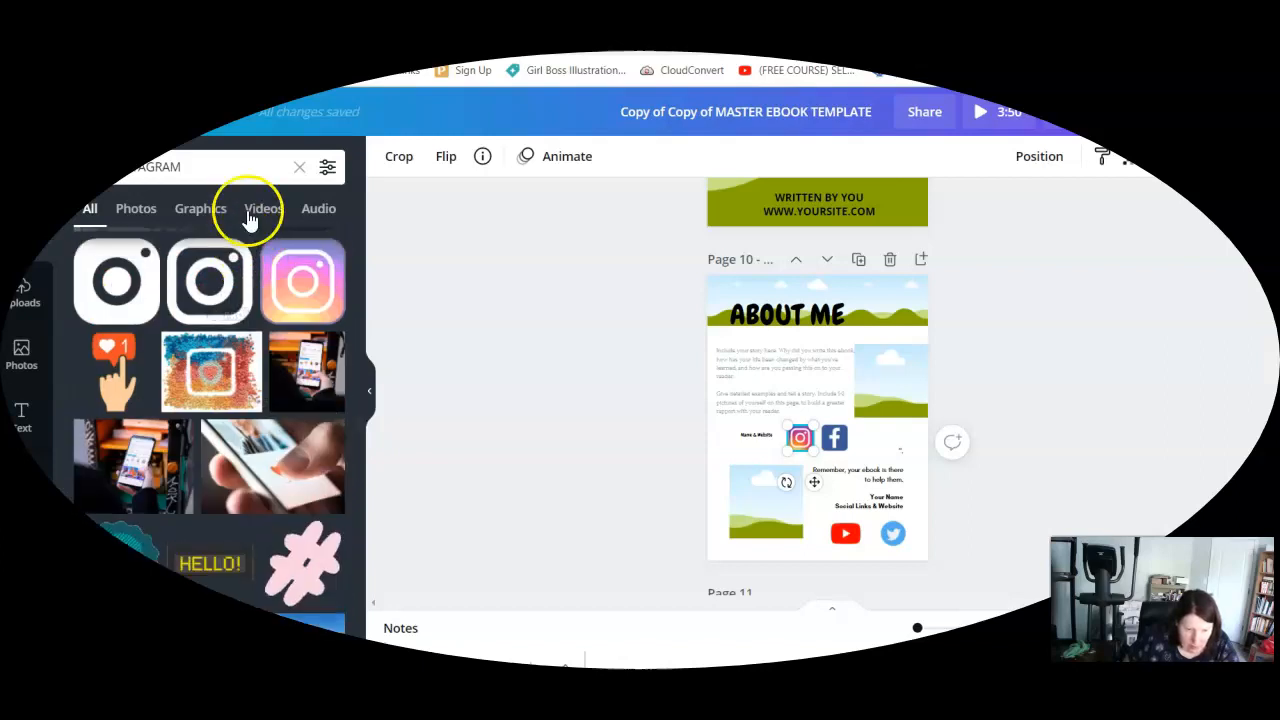
Search the elements library for "FACEBOOK" and for "SOCIAL MEDIA" graphics
left_click(299, 170)
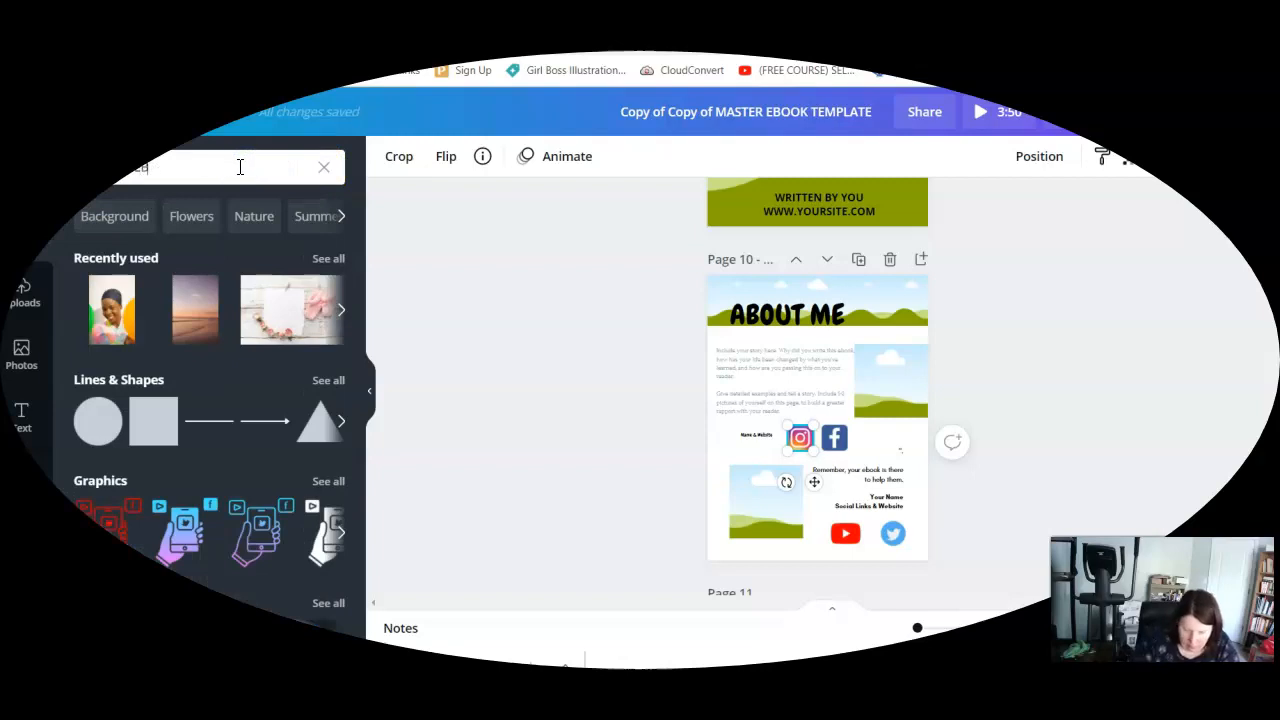
type("FACEBOOK")
key("Return")
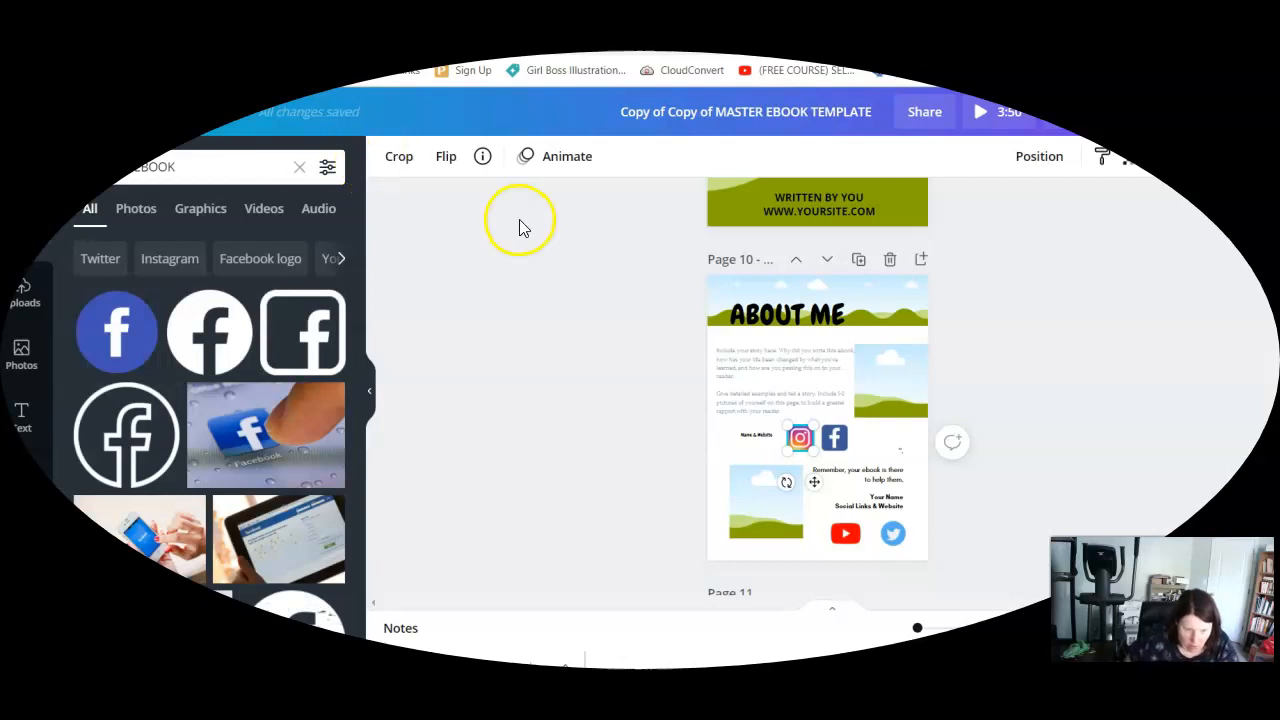
left_click(296, 167)
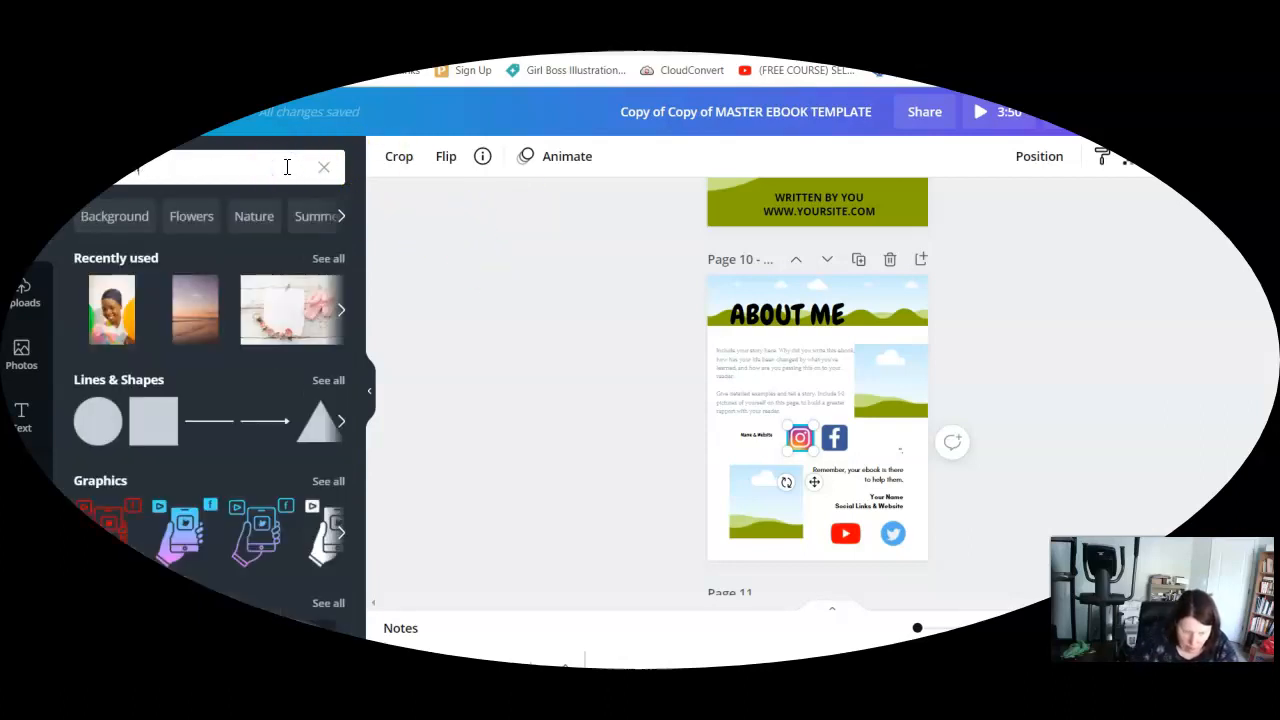
type("SOCIAL MEDIA")
key("Return")
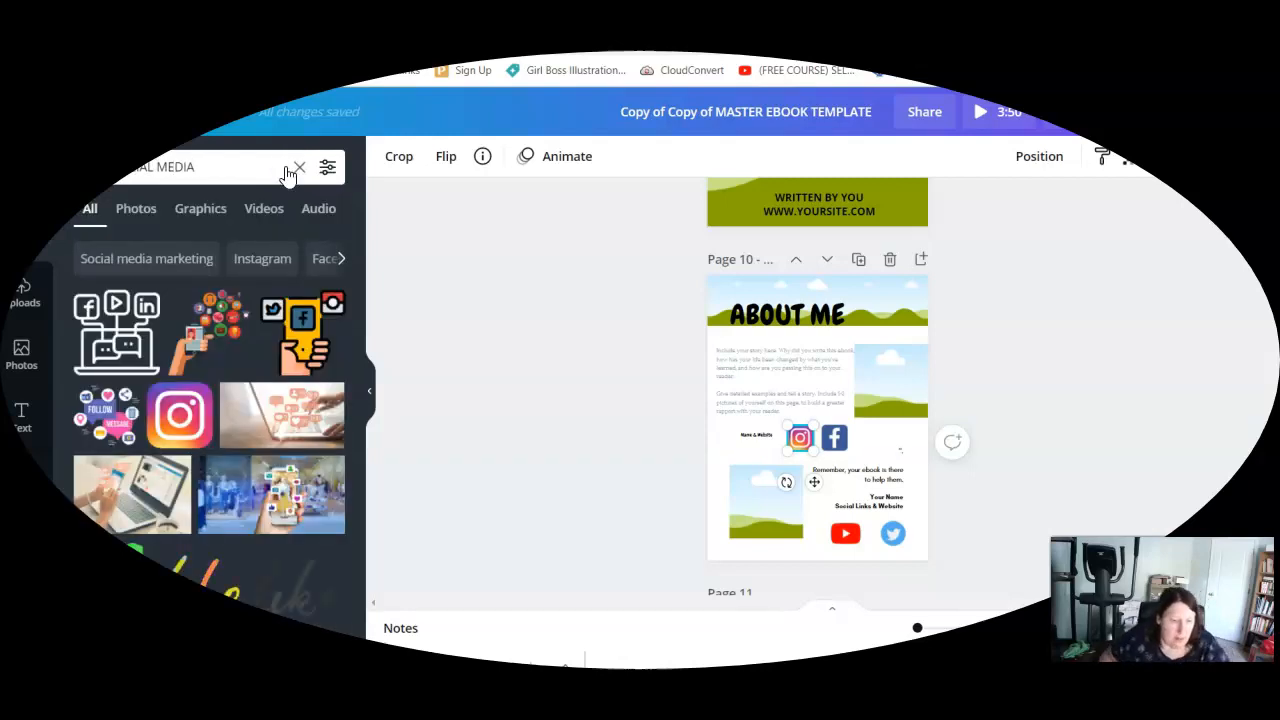
Examine the separate brush strokes and lettering of the "Different is Good" artwork on page 11
scroll(735, 460, "down", 2)
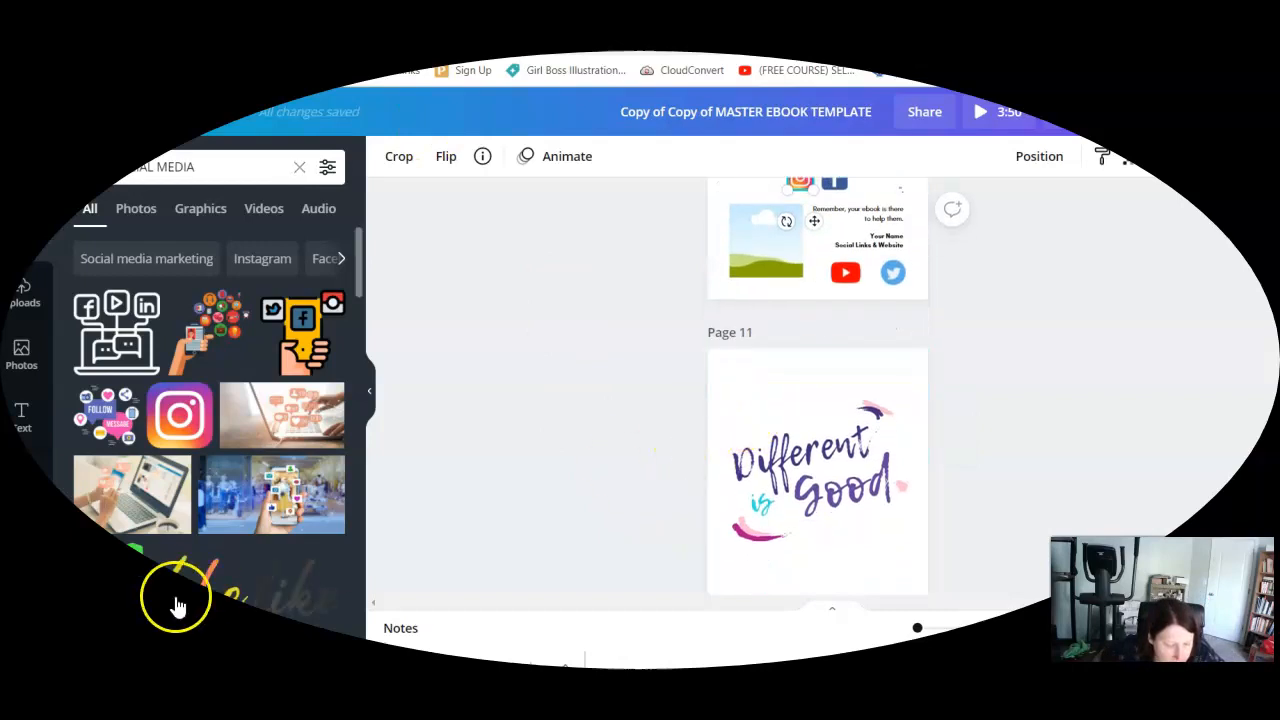
scroll(846, 503, "down", 3)
scroll(846, 503, "up", 4)
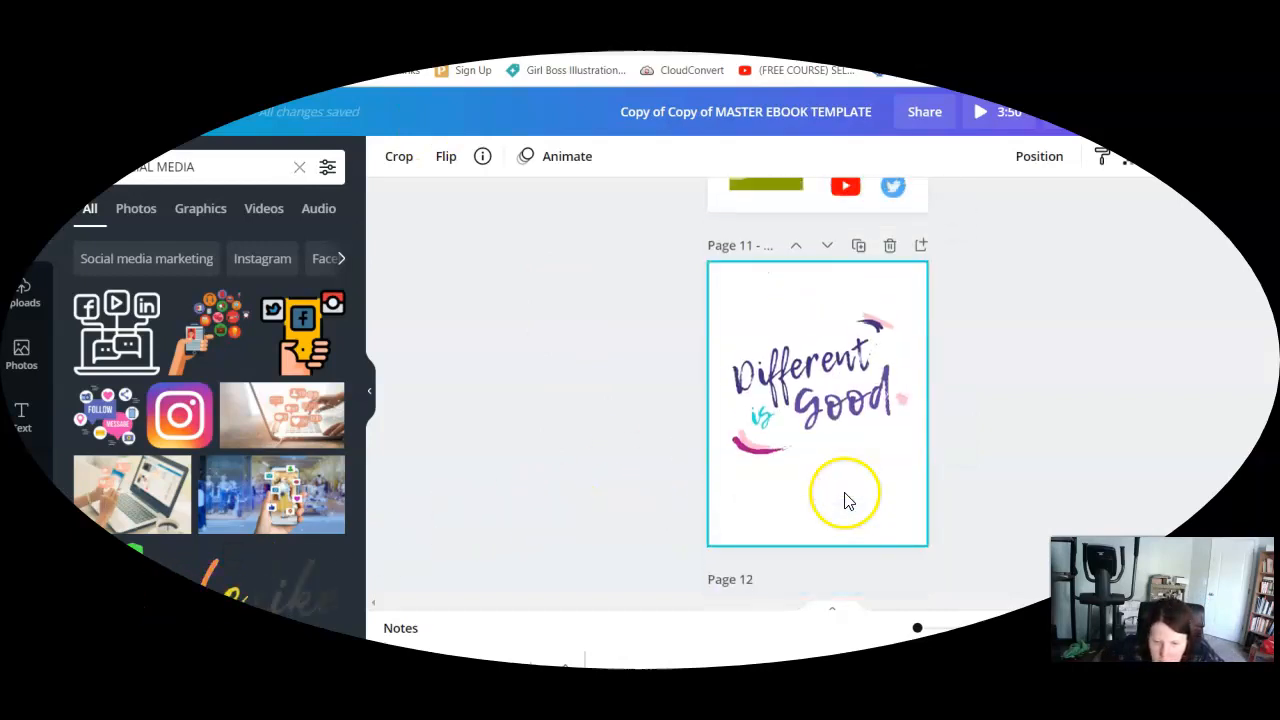
scroll(959, 430, "down", 3)
scroll(959, 427, "down", 1)
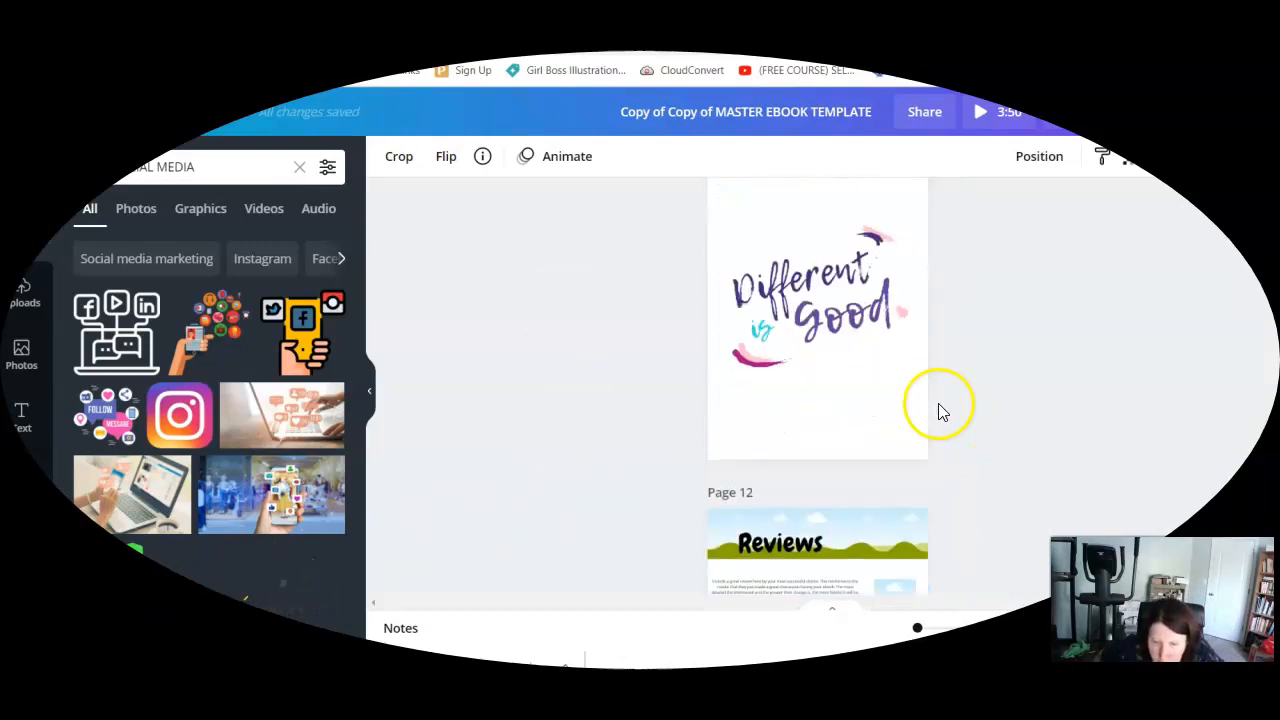
left_click(877, 240)
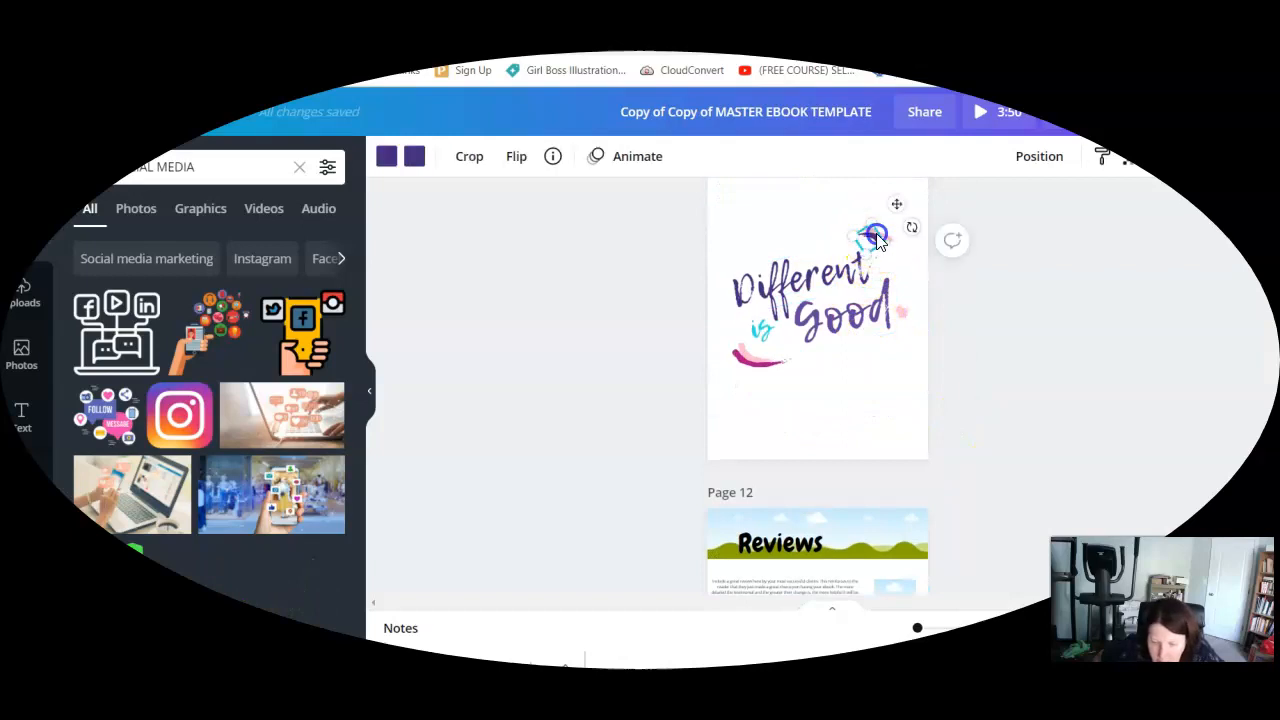
left_click(805, 278)
left_click(777, 346)
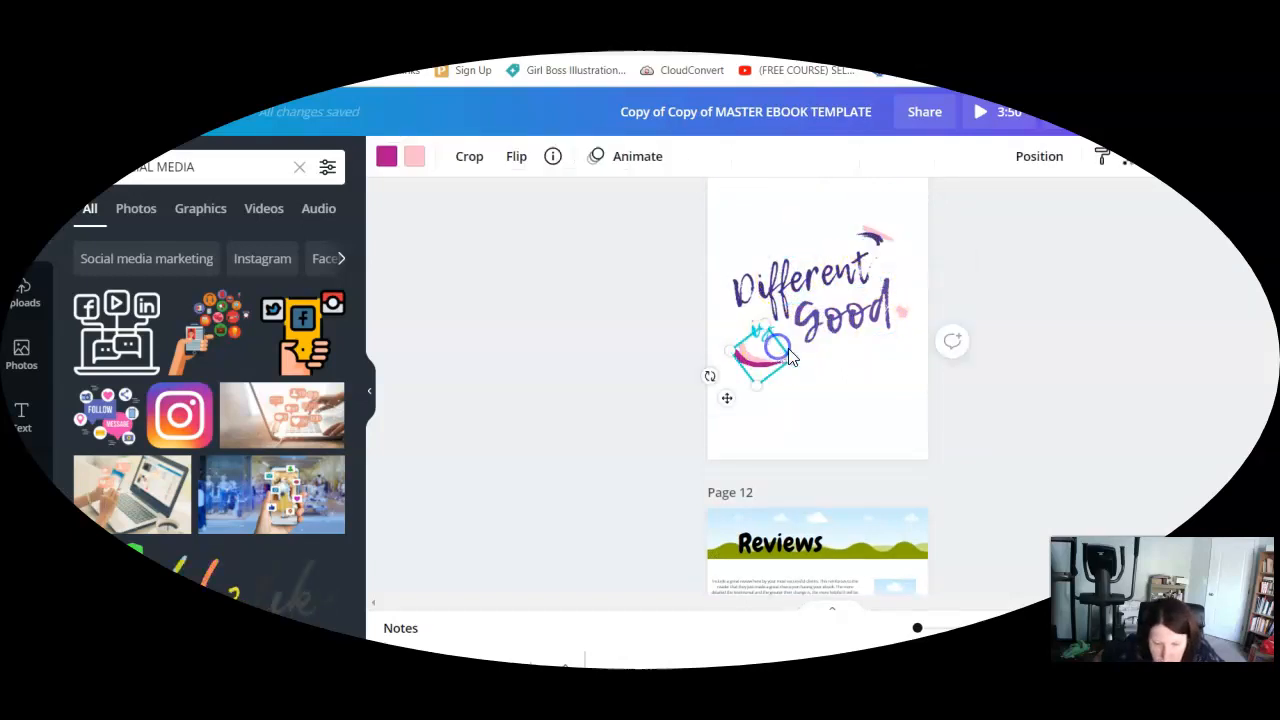
Examine the "Reviews" heading, testimonial texts and client picture frames on page 12
scroll(842, 406, "down", 3)
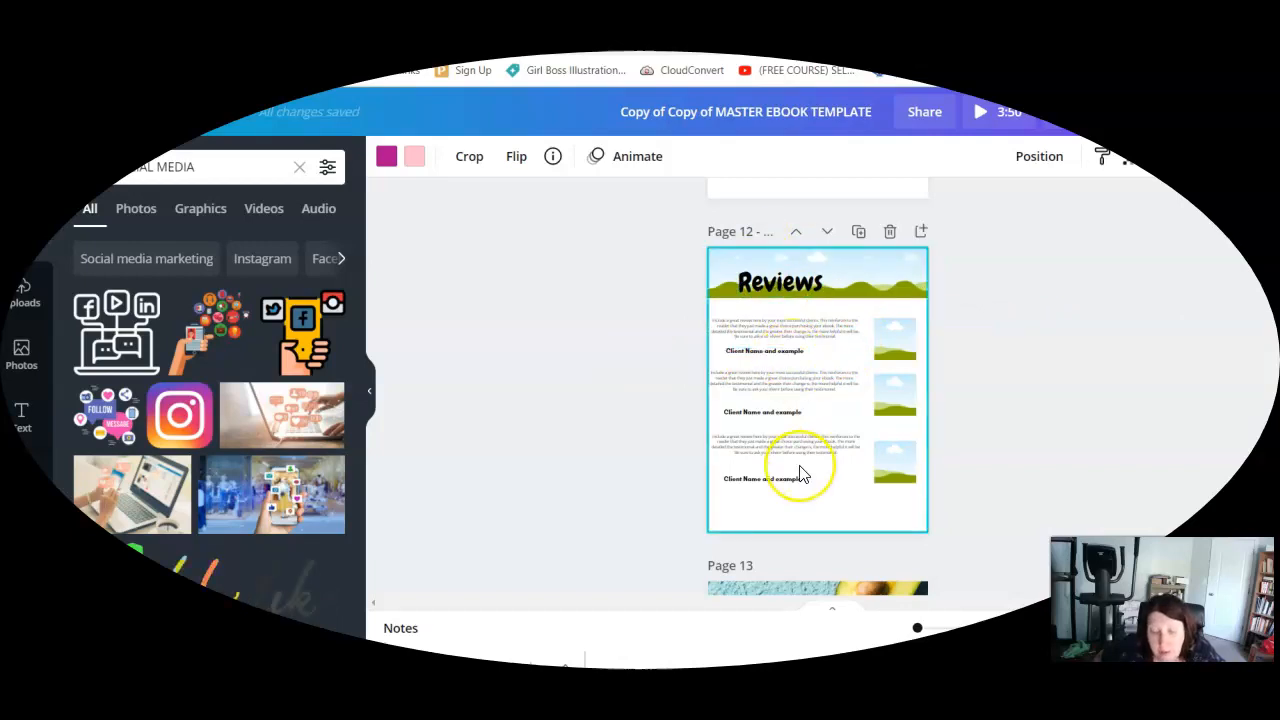
scroll(800, 470, "down", 2)
scroll(803, 464, "up", 3)
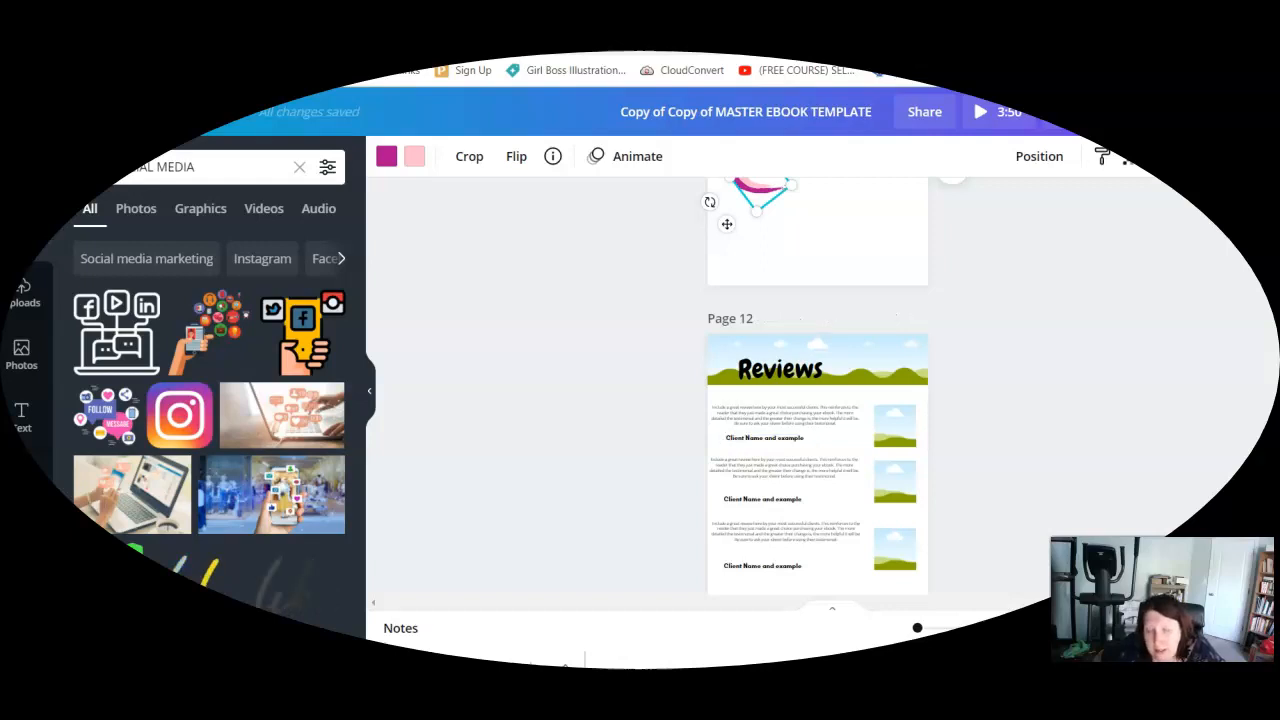
left_click(879, 364)
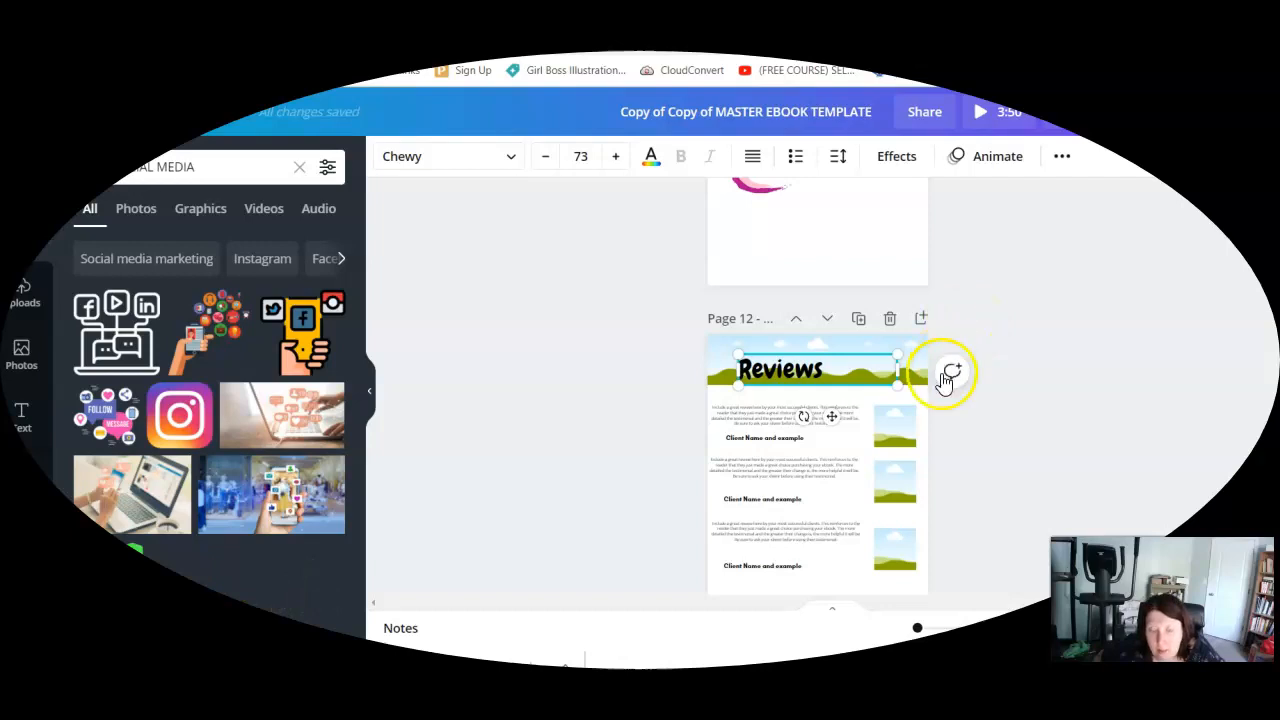
left_click(1011, 265)
Examine the title page on page 13 with its food background photo and blue text panel
scroll(960, 368, "down", 3)
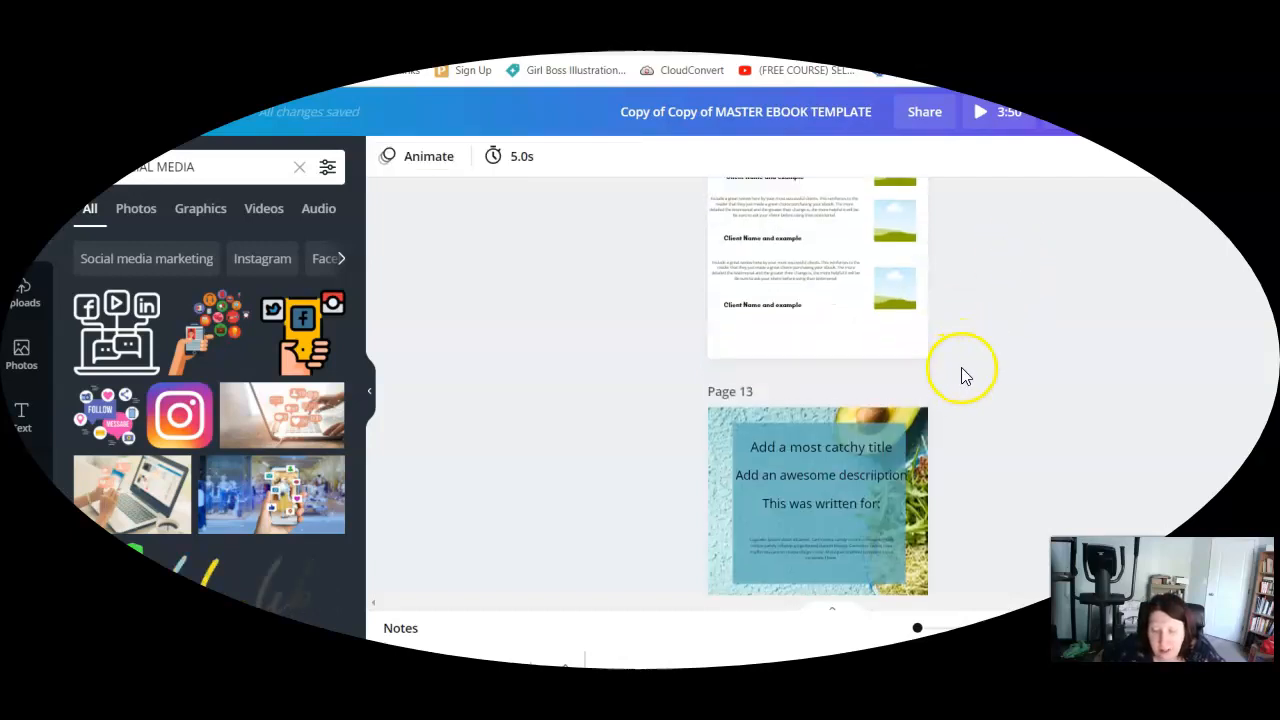
scroll(908, 432, "down", 3)
scroll(912, 436, "up", 2)
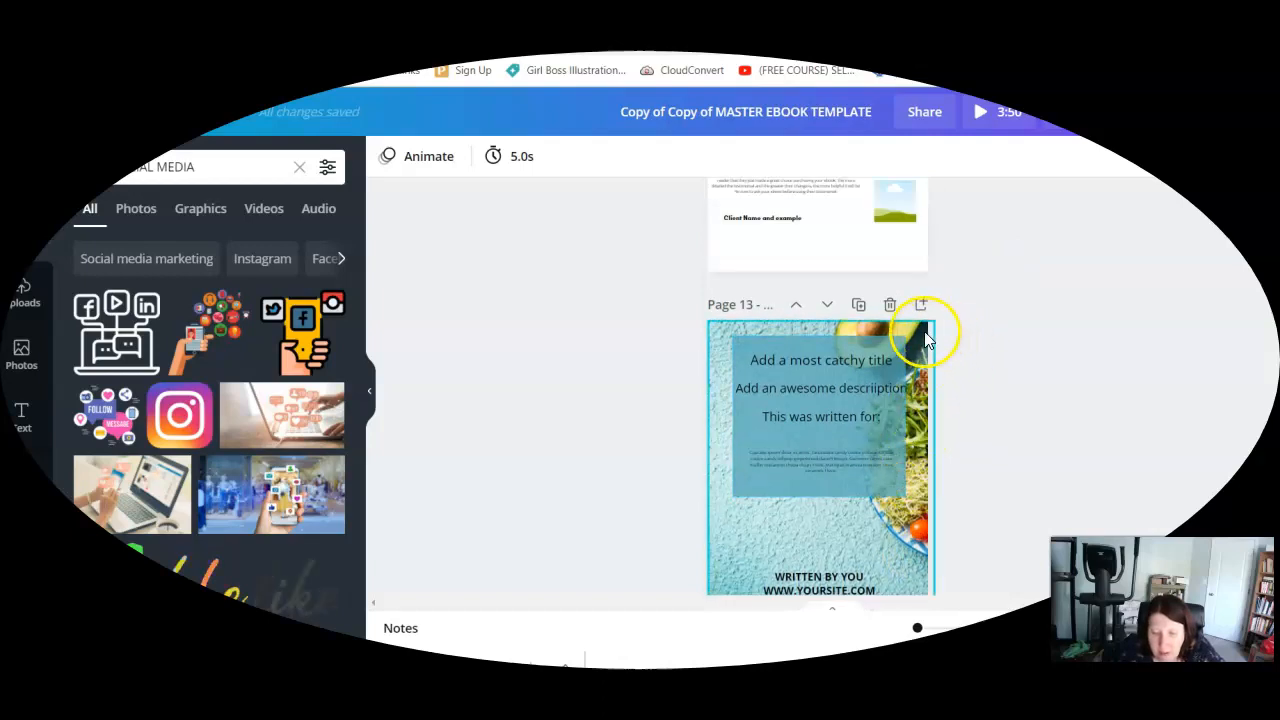
left_click(897, 325)
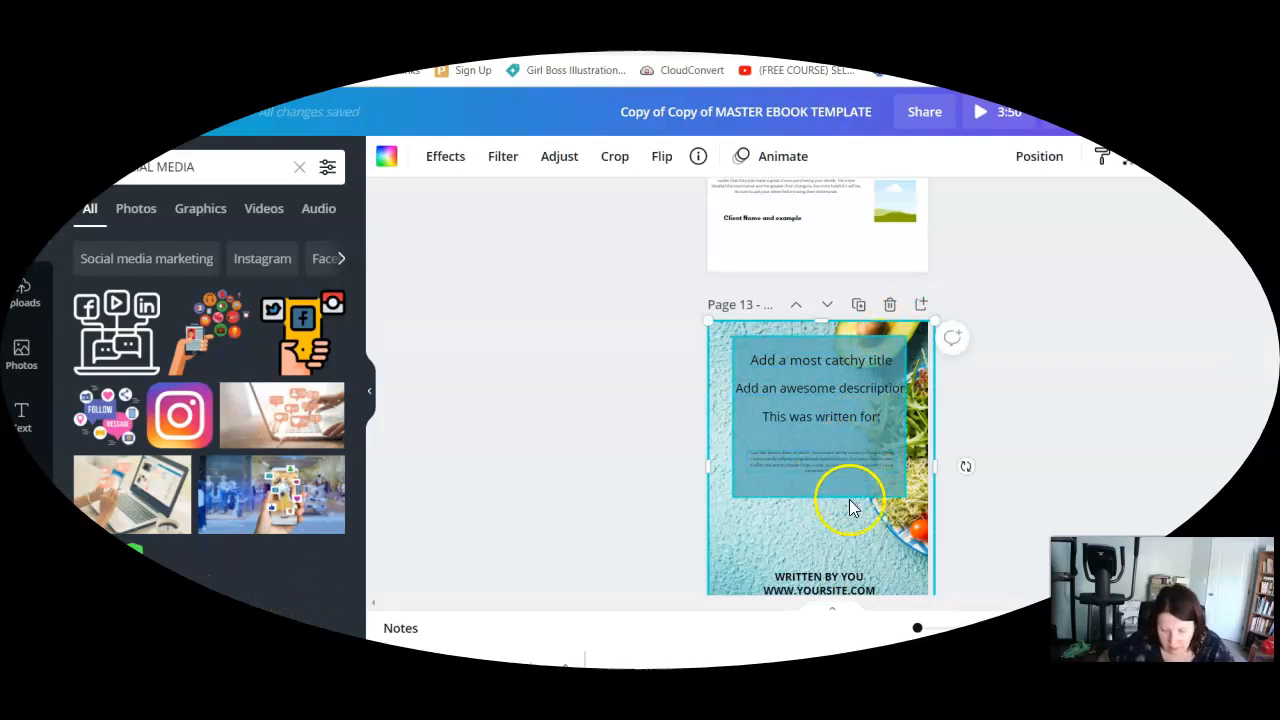
Enlarge the table of contents list on page 14 to font size 15.9 and reposition it between the header and footer pictures
scroll(845, 600, "down", 5)
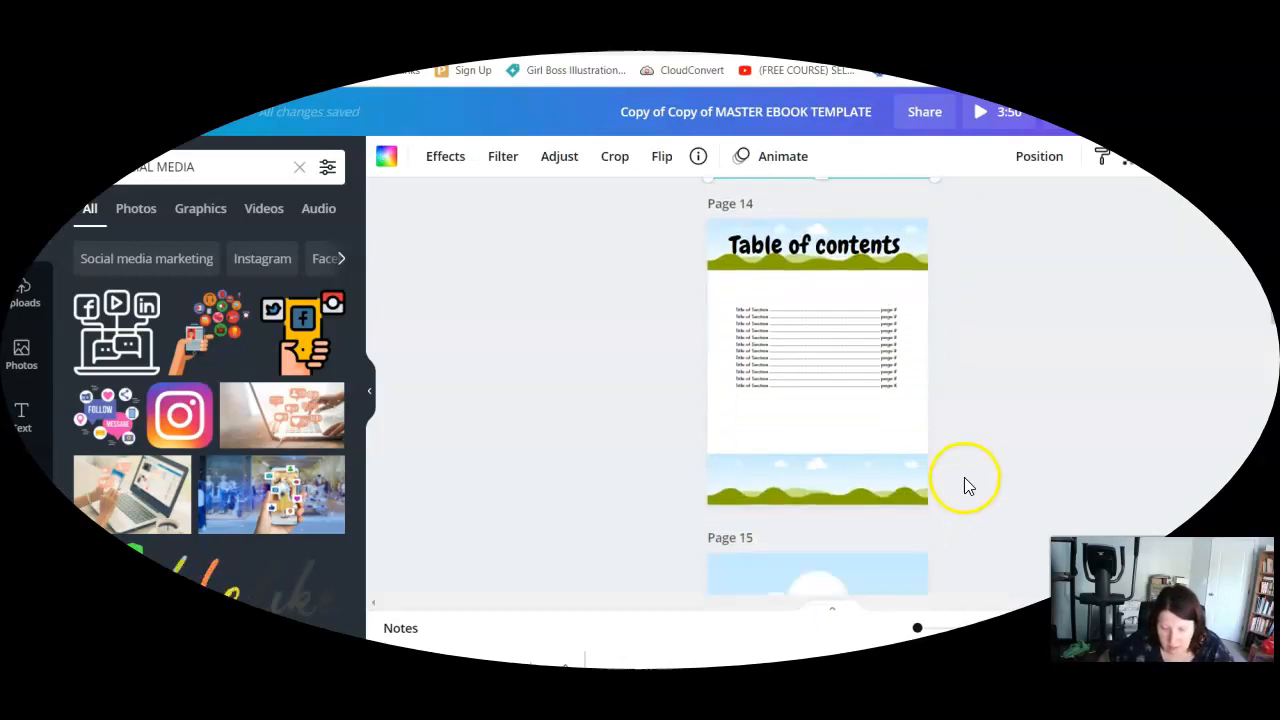
left_click(887, 320)
right_click(889, 402)
left_click(853, 383)
left_click_drag(902, 390, 908, 431)
left_click(1057, 392)
left_click(852, 358)
left_click_drag(852, 358, 840, 361)
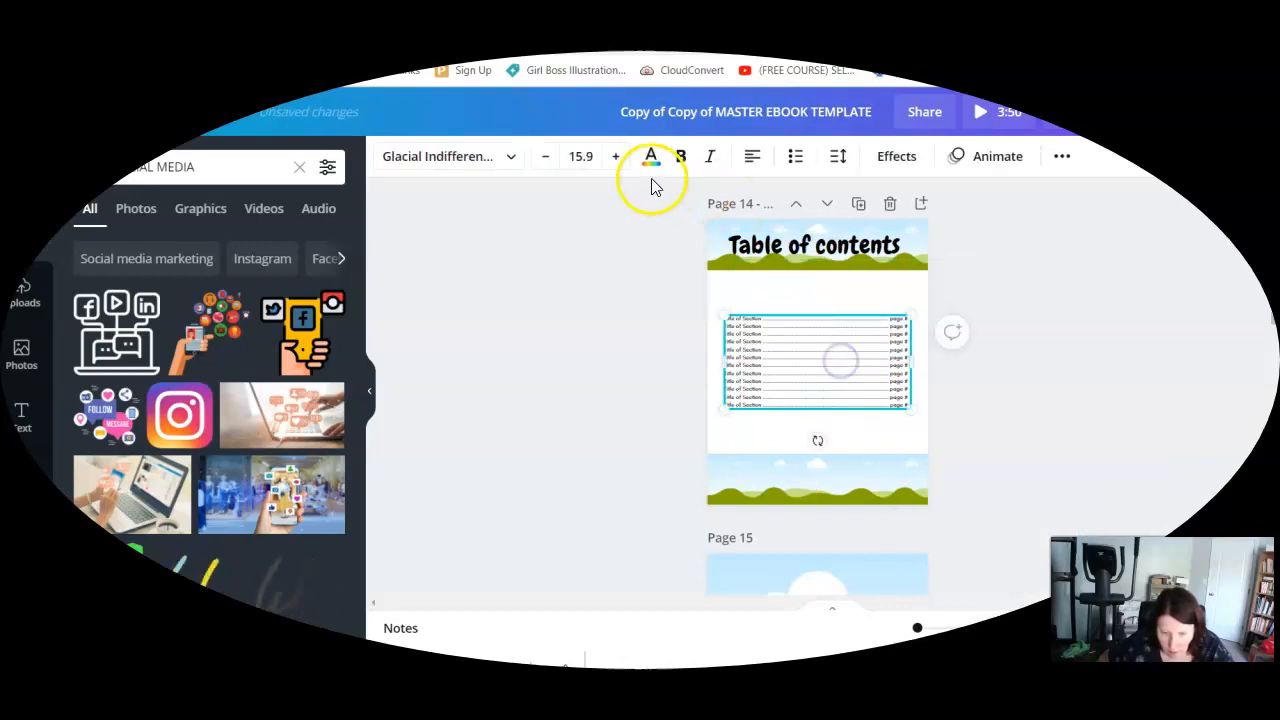
Try a font size of 16.9 for the table of contents list and undo it
left_click(615, 157)
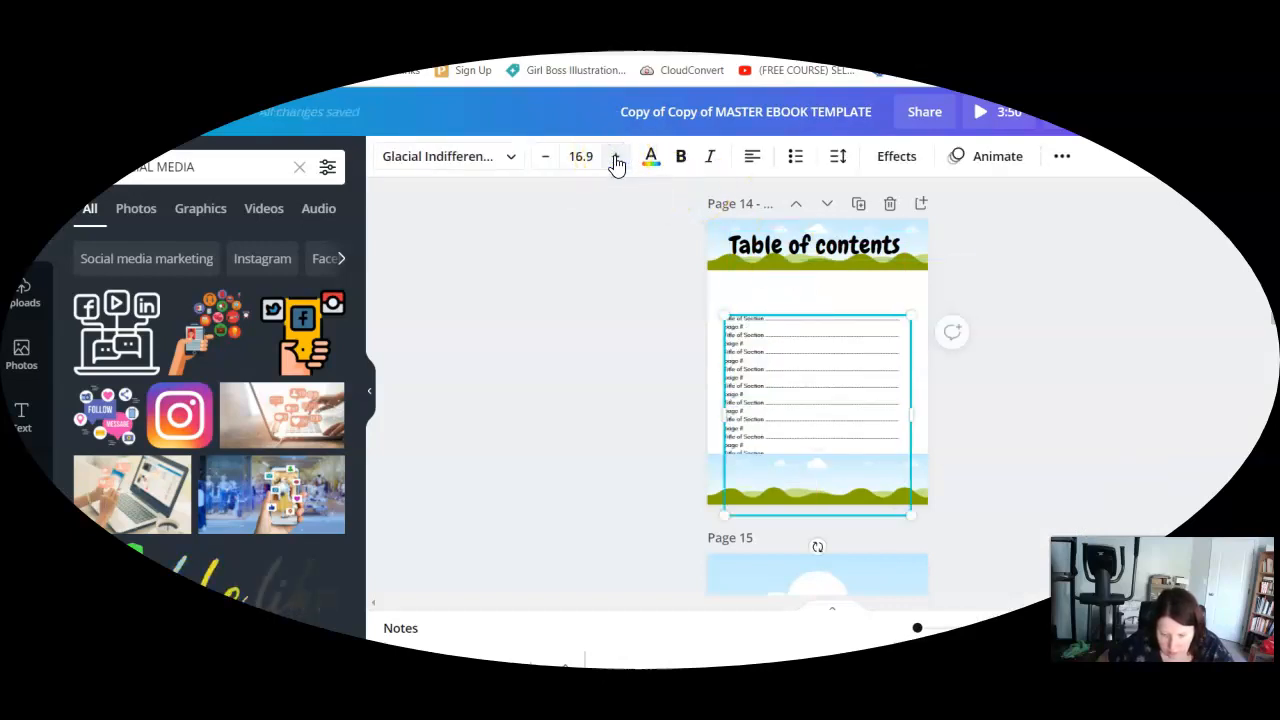
left_click(237, 118)
left_click(1167, 262)
Examine the background picture and the "Stomp Out Cyber Bullies" title on page 15
scroll(1125, 275, "down", 2)
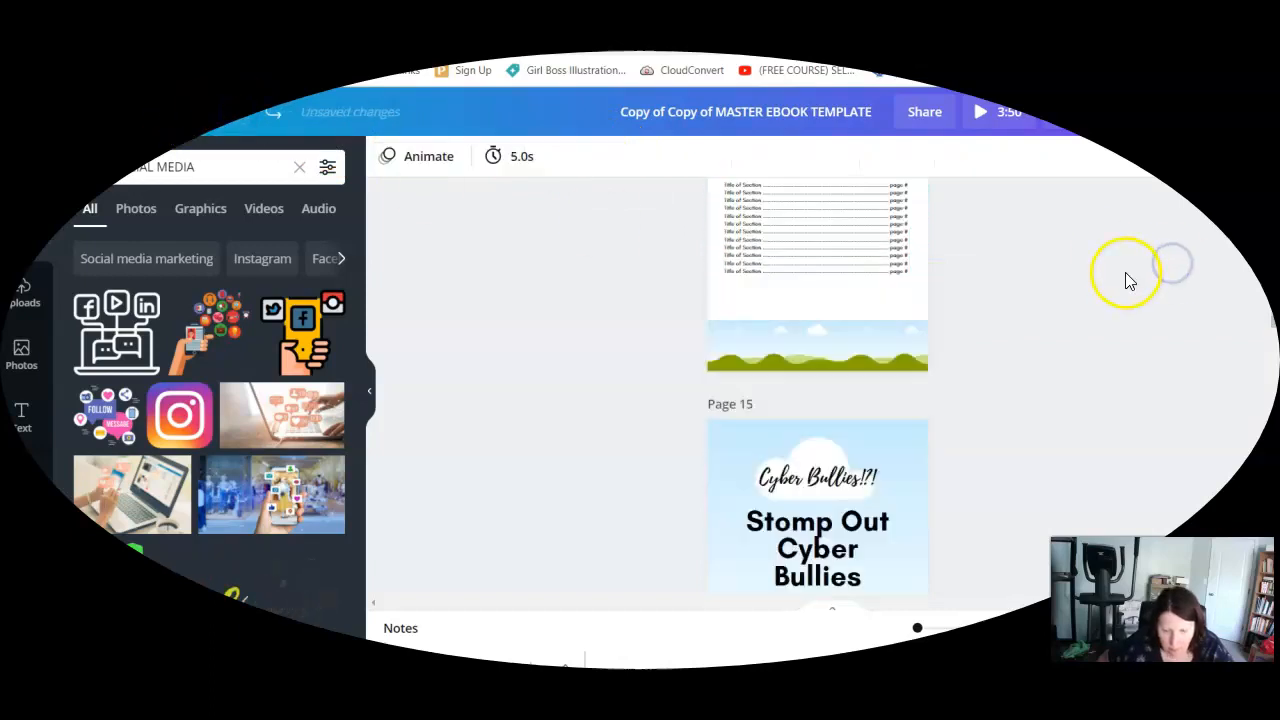
scroll(1125, 275, "down", 2)
scroll(1125, 275, "up", 1)
left_click(912, 358)
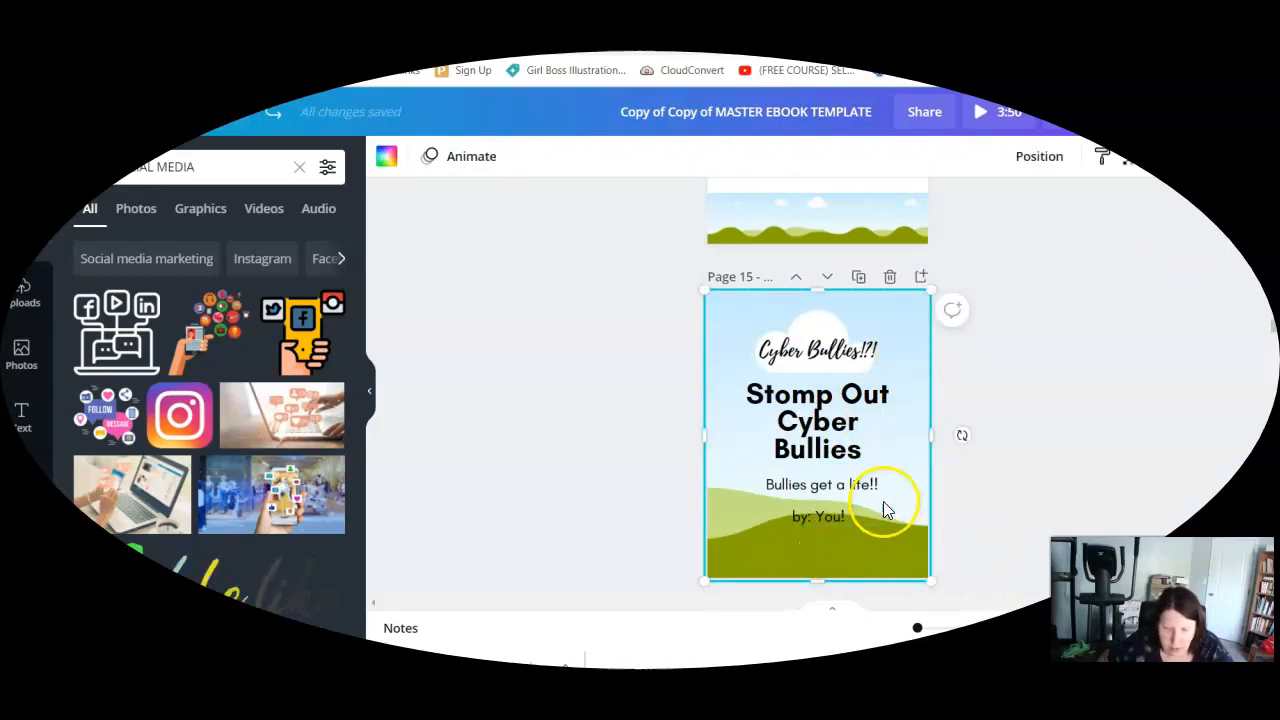
left_click(889, 437)
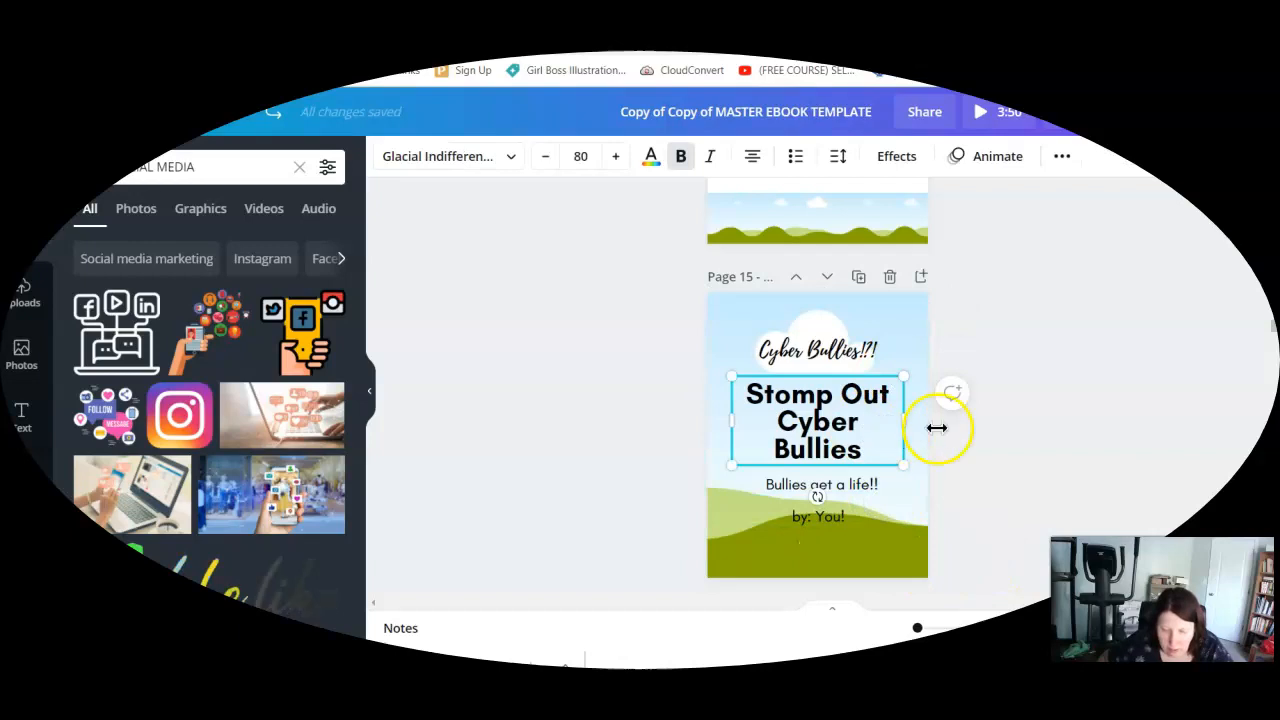
Examine the "INDEX" heading and chapter name entries on page 16
scroll(943, 432, "down", 3)
scroll(943, 437, "down", 3)
left_click(820, 215)
left_click(800, 198)
left_click(797, 330)
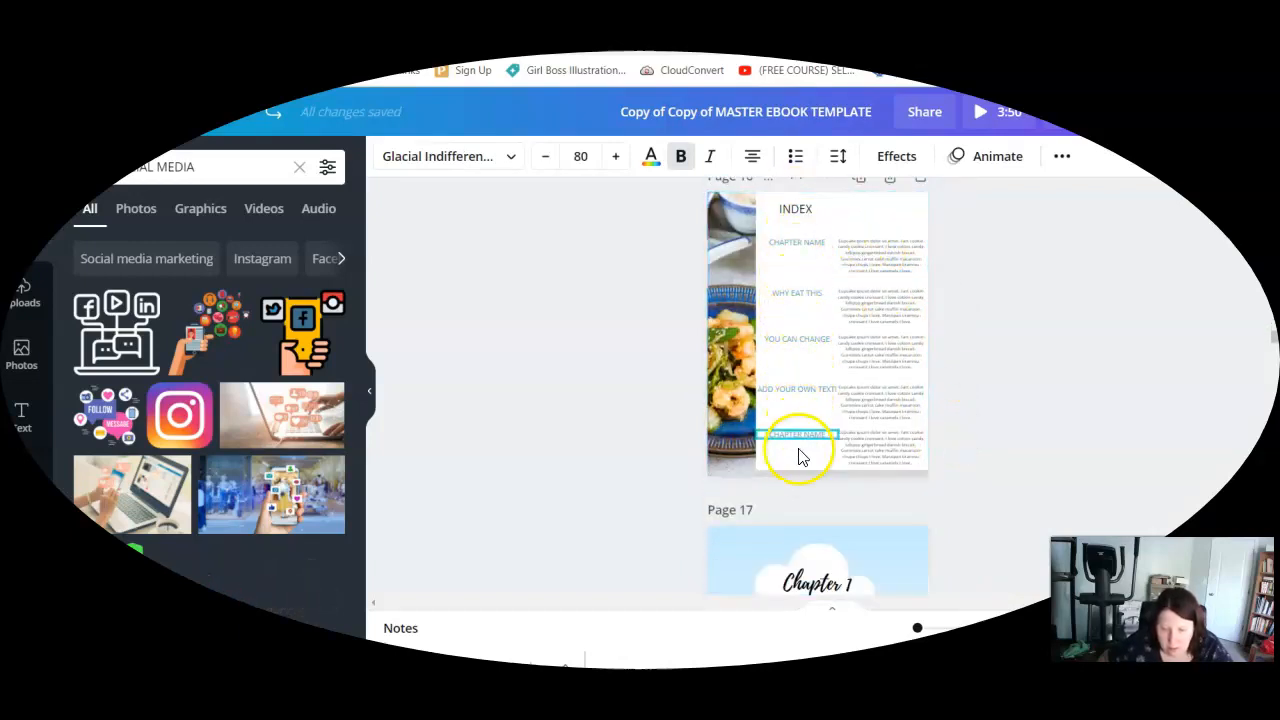
Examine the heading, description and byline on the page 17 "Chapter 1" page, and view the page 18 chapter page
scroll(920, 423, "down", 3)
scroll(918, 417, "down", 3)
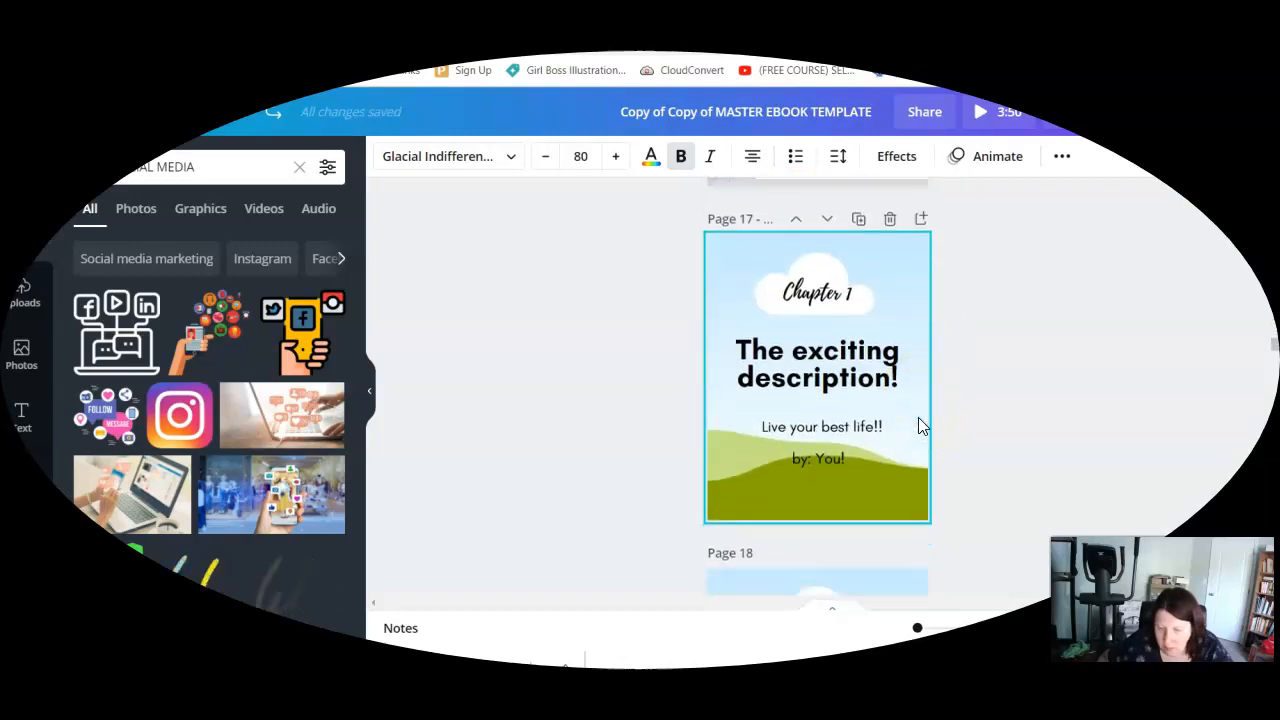
scroll(914, 423, "up", 3)
left_click(828, 390)
left_click(781, 463)
left_click(878, 472)
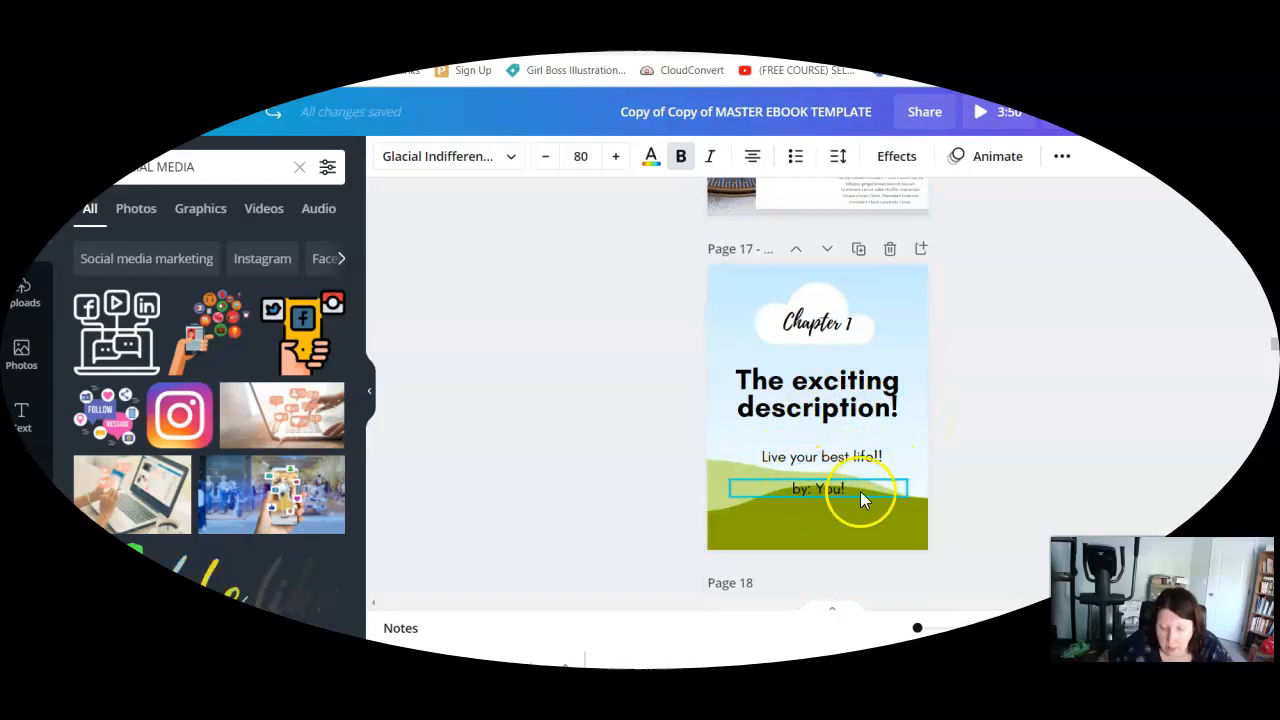
scroll(862, 489, "down", 3)
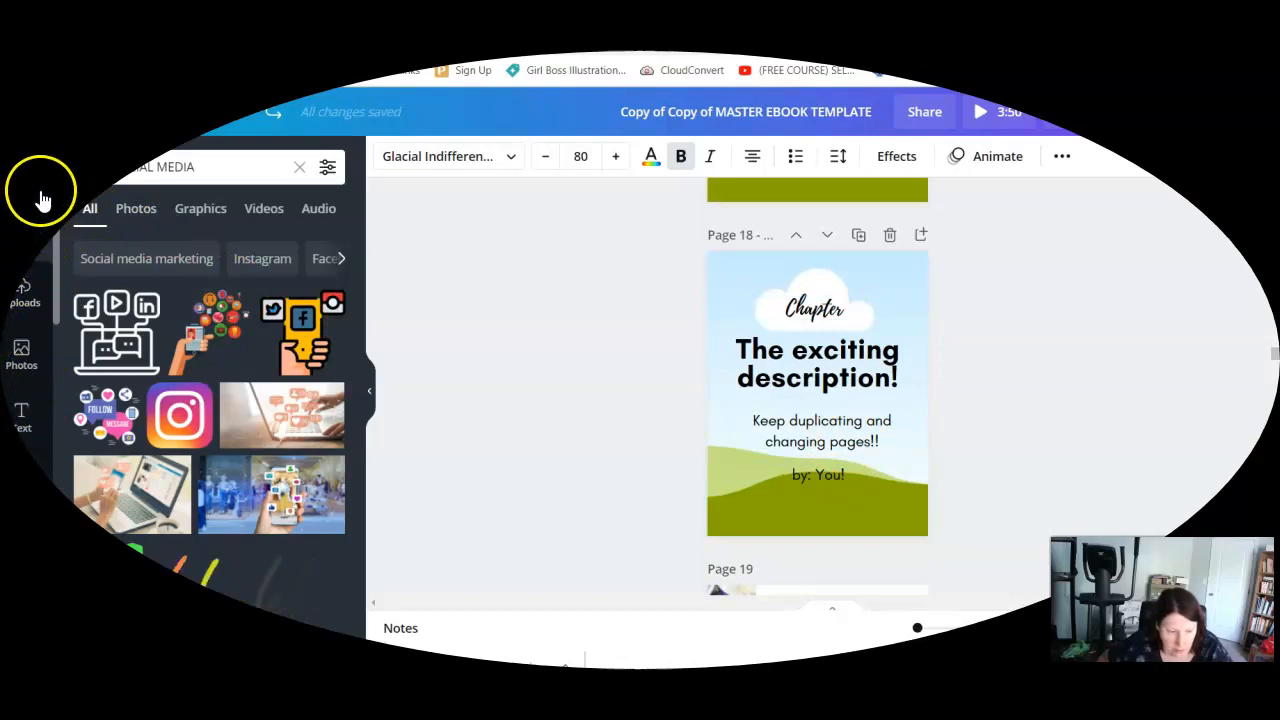
Limit the social media search results to photos and add a blank page after page 18
left_click(130, 212)
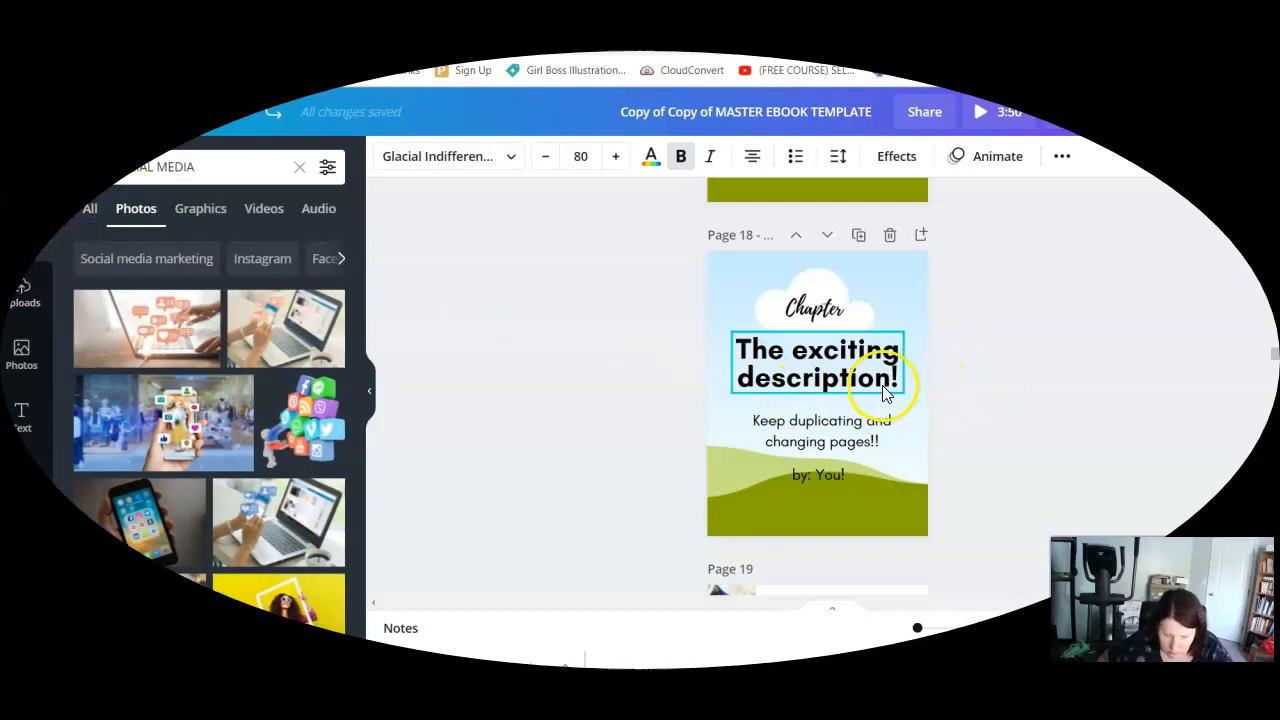
scroll(884, 393, "down", 2)
scroll(886, 391, "up", 2)
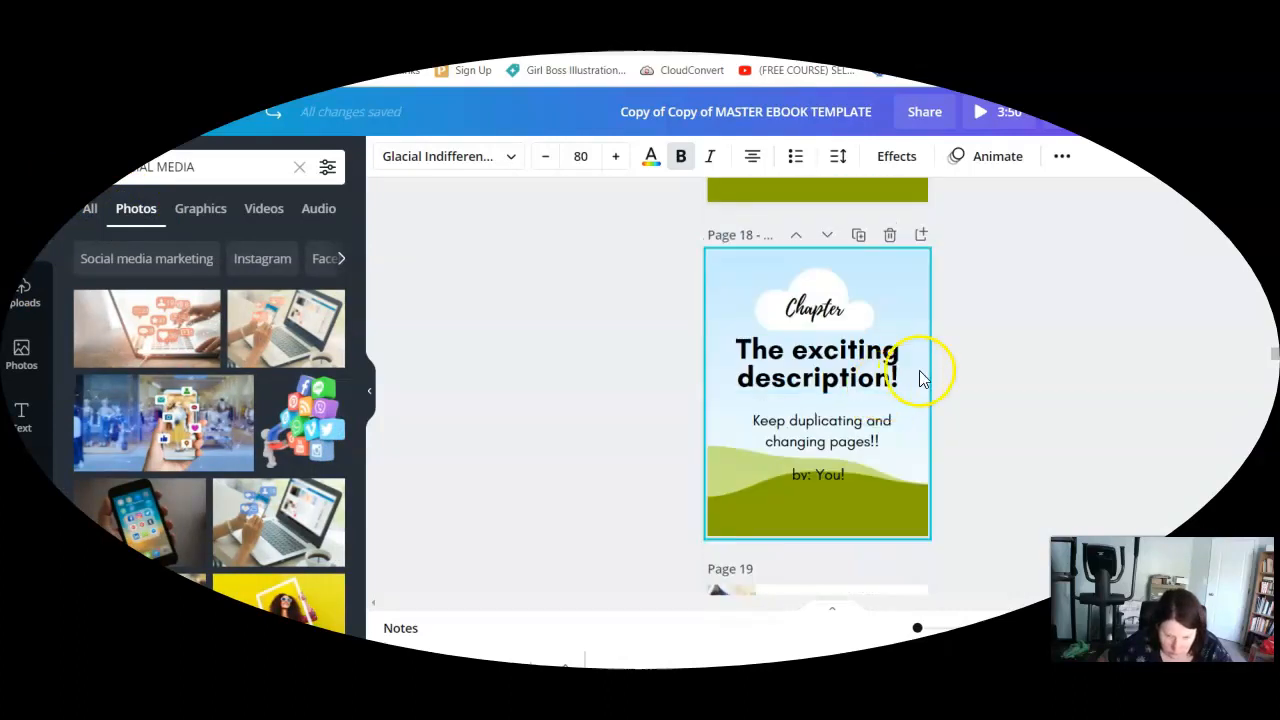
left_click(919, 234)
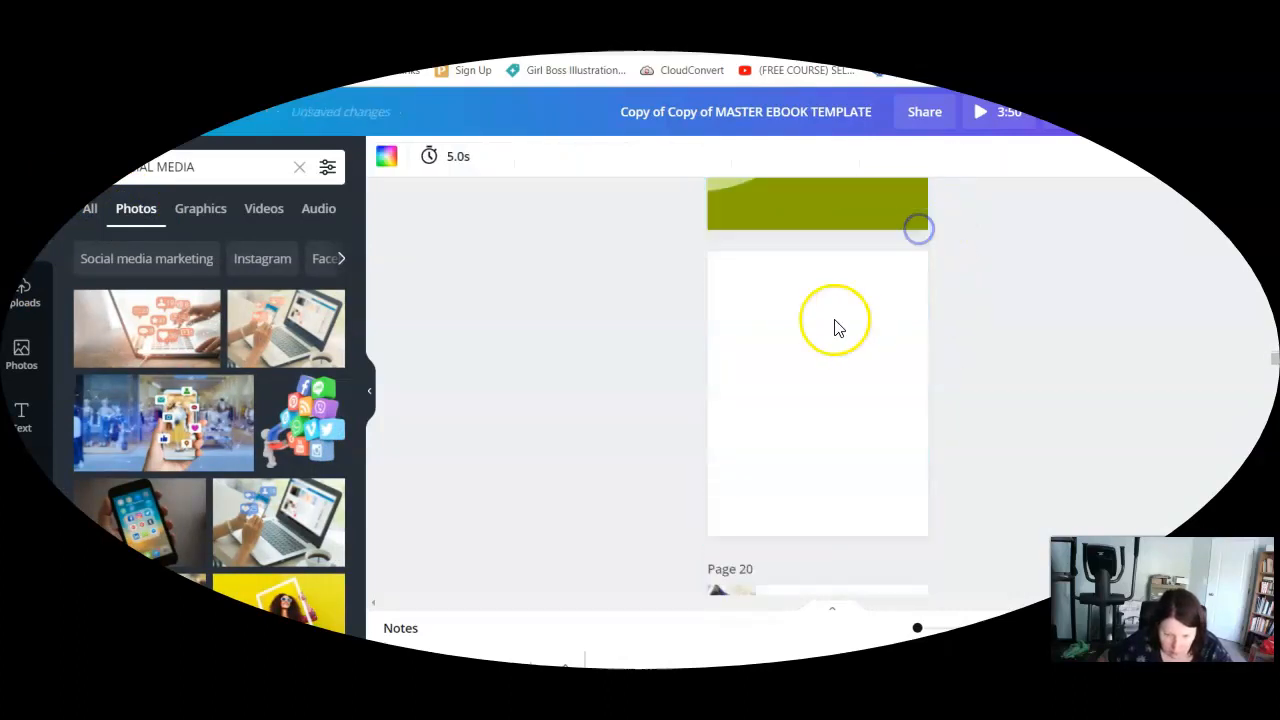
Try placing the photo of the woman holding a frame as a loose picture on page 19, and delete it
left_click(288, 608)
scroll(577, 477, "down", 2)
scroll(530, 480, "up", 2)
scroll(300, 440, "down", 3)
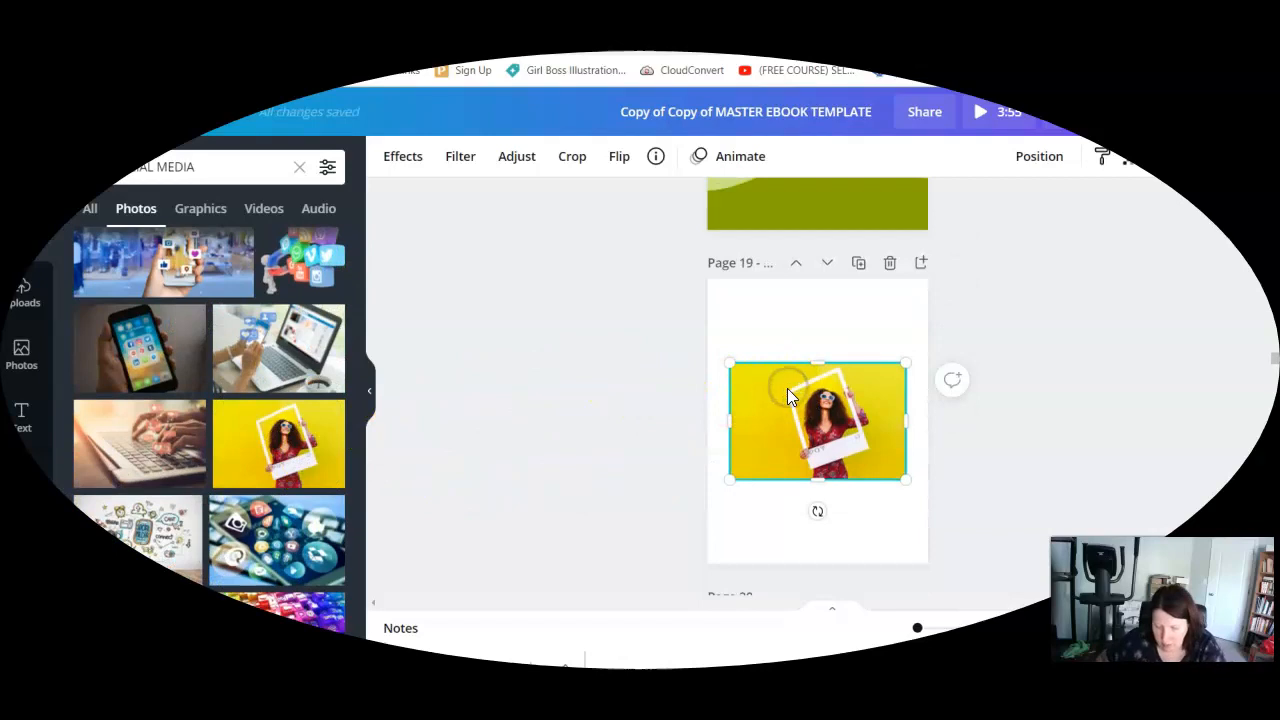
key("Delete")
Fill page 19 with the yellow photo of the woman holding a frame as the page background
left_click_drag(232, 424, 724, 385)
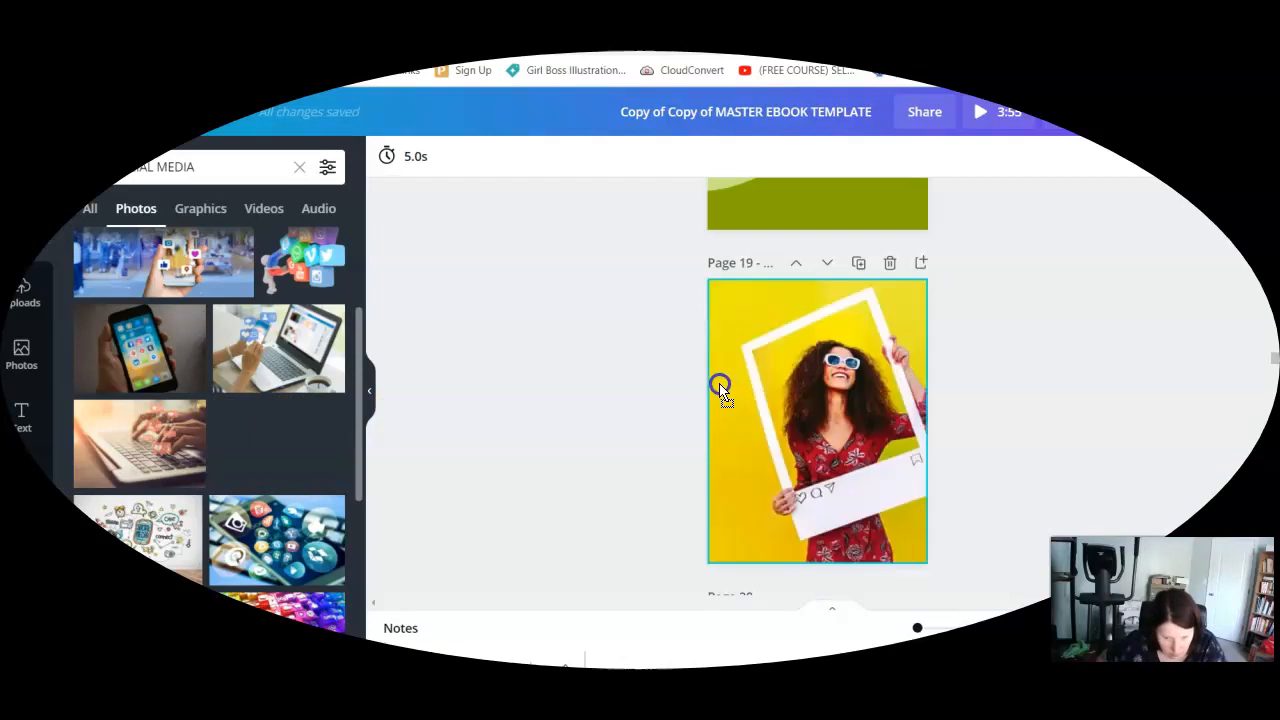
left_click(854, 481)
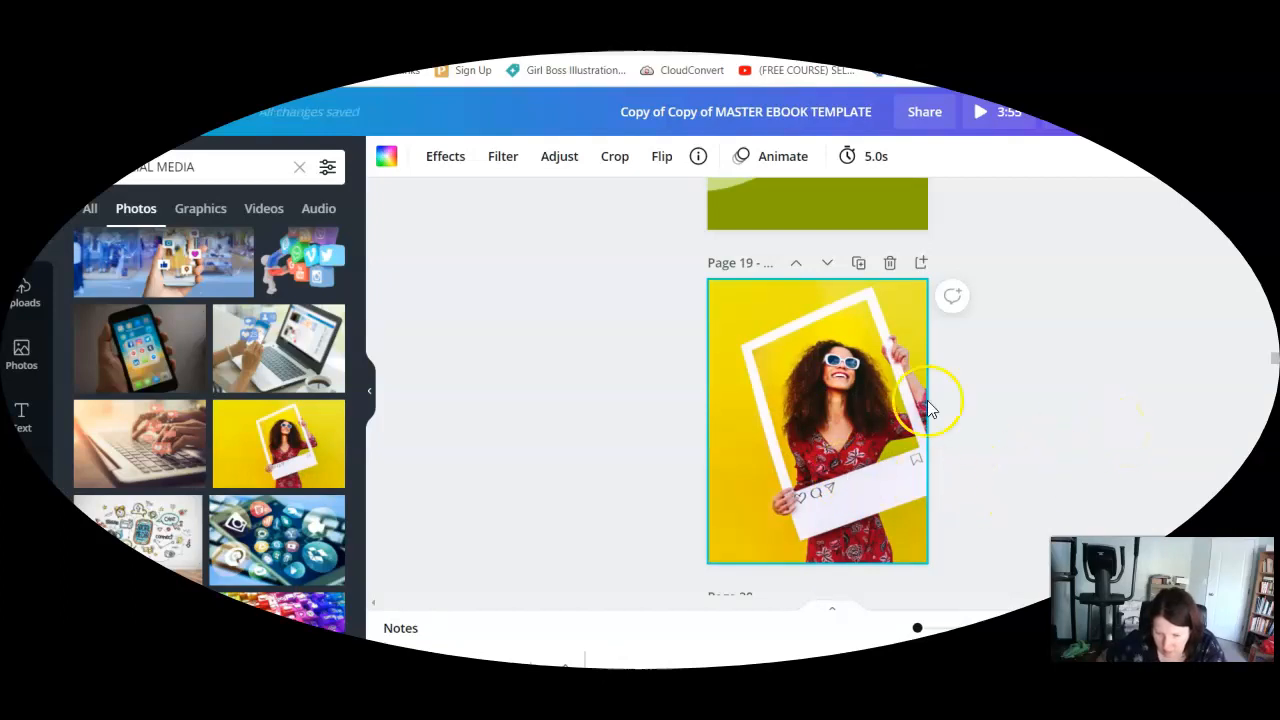
left_click(973, 398)
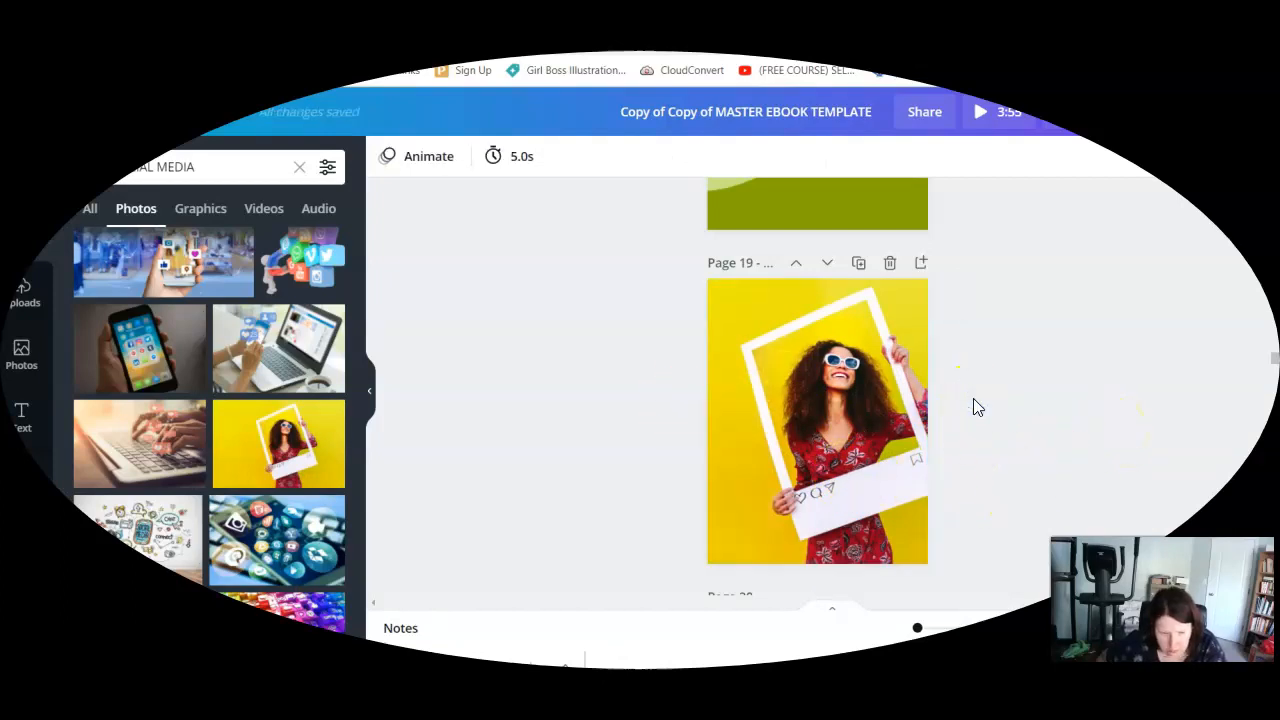
Examine the index on page 20, the repeated "Chapter title" pages, and the "Add a heading" layout on page 27
scroll(973, 398, "down", 3)
scroll(974, 400, "down", 2)
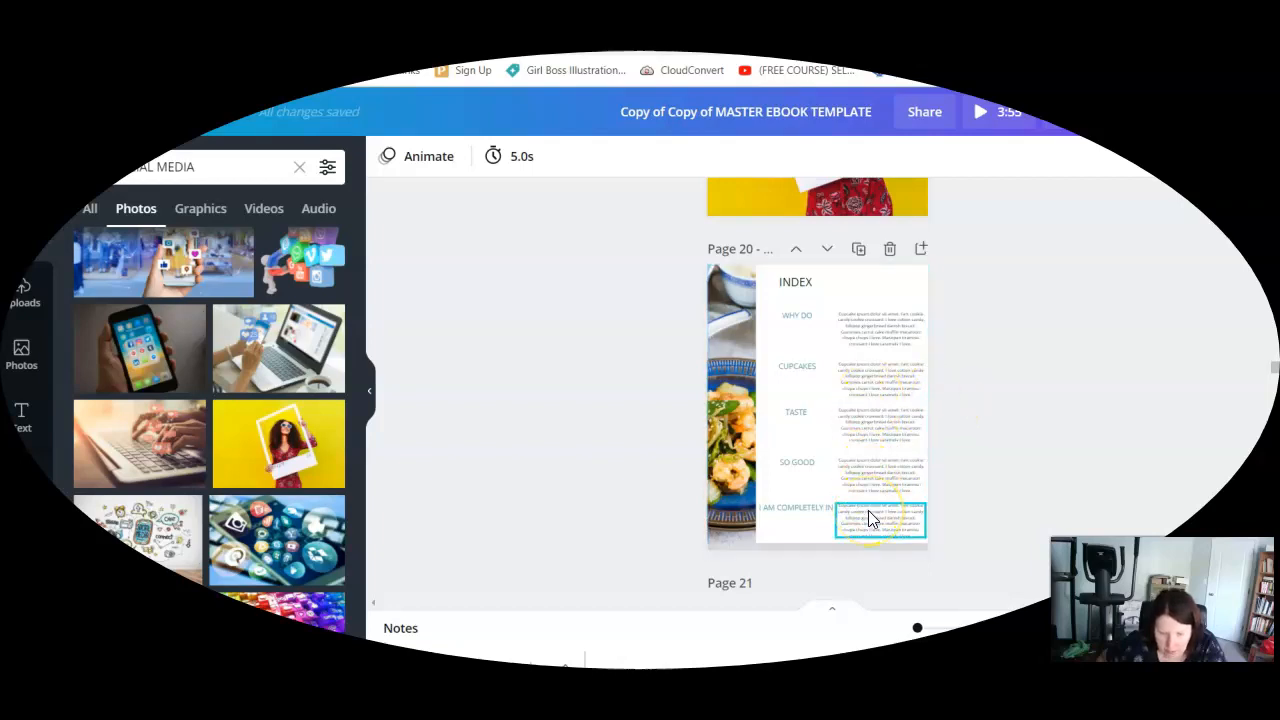
scroll(868, 514, "down", 4)
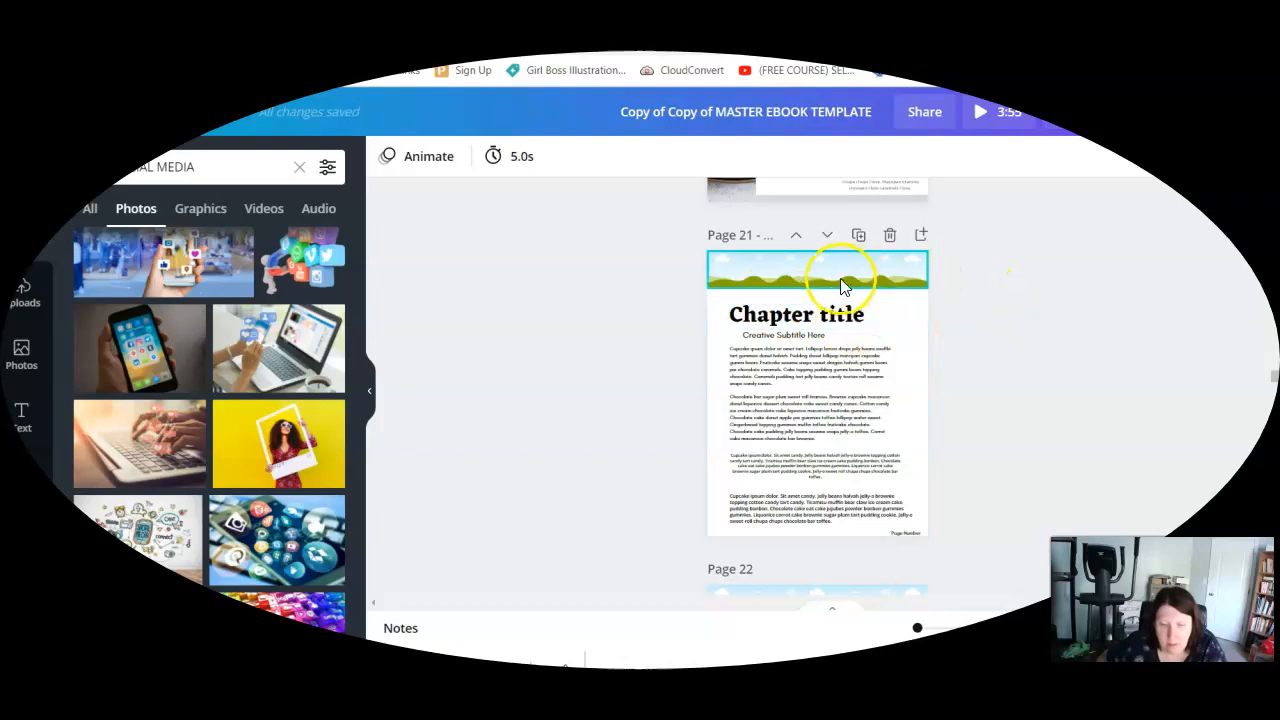
scroll(815, 446, "down", 4)
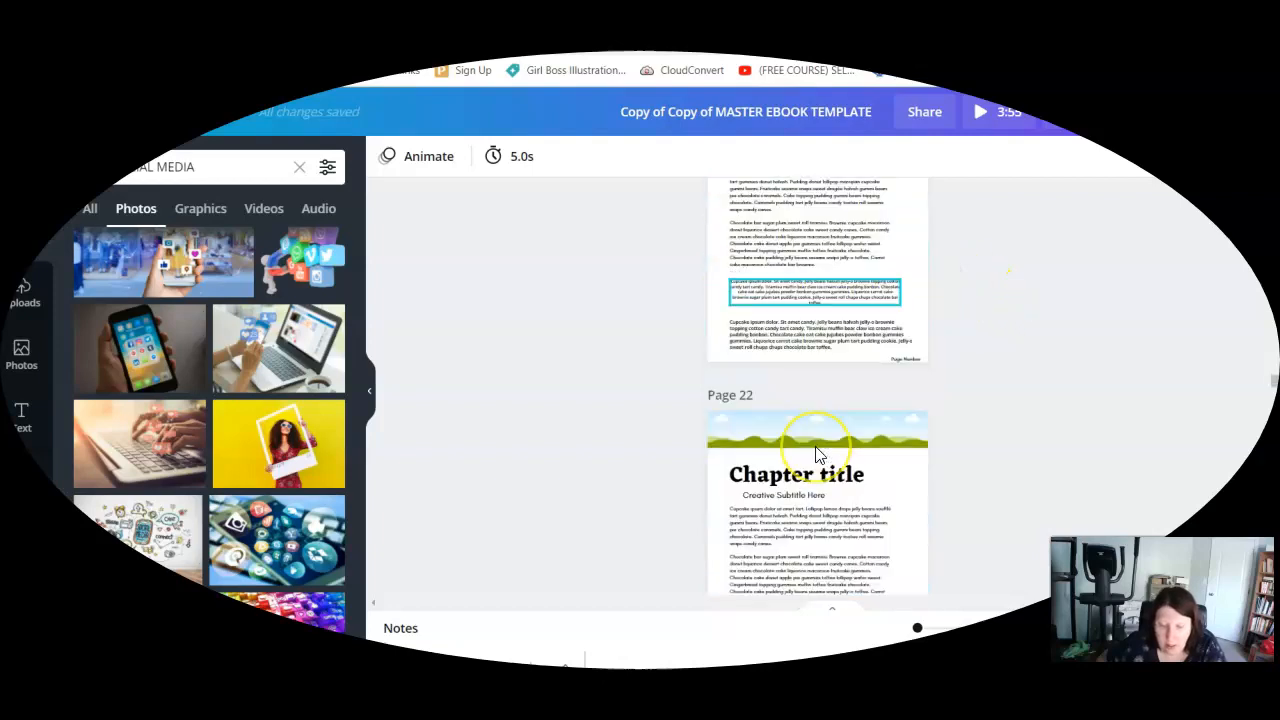
scroll(815, 446, "down", 9)
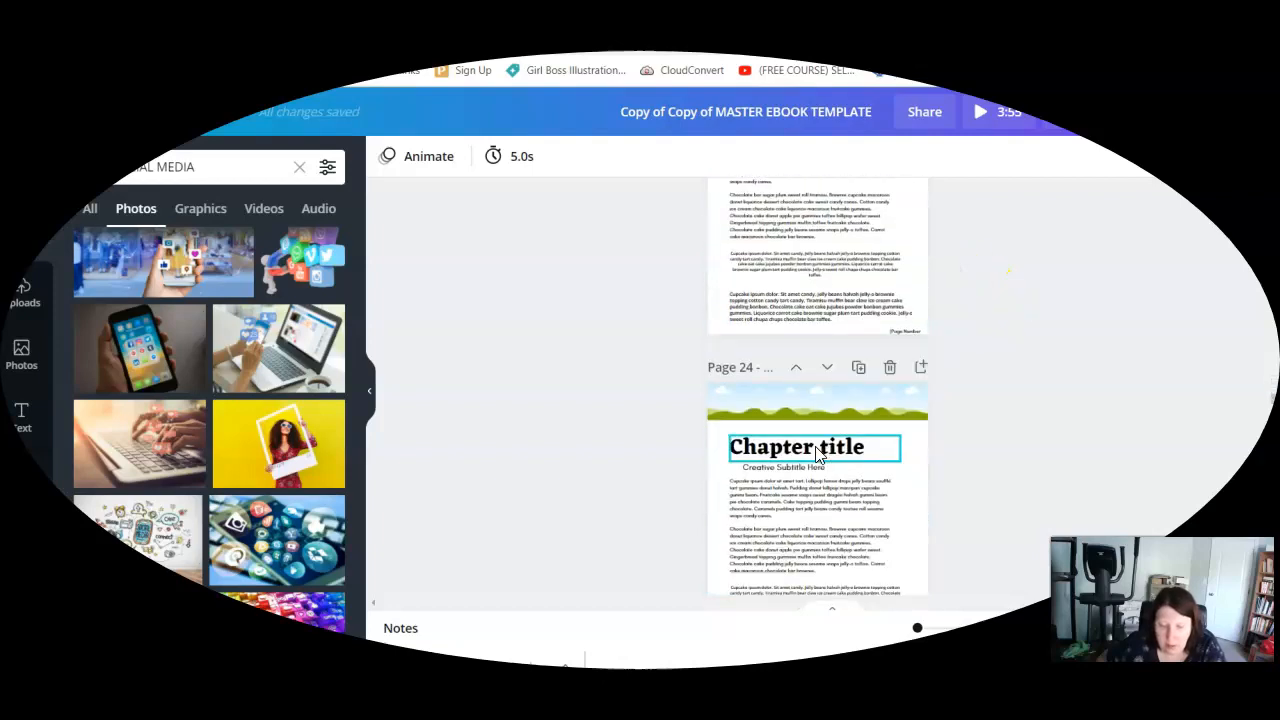
scroll(815, 455, "down", 6)
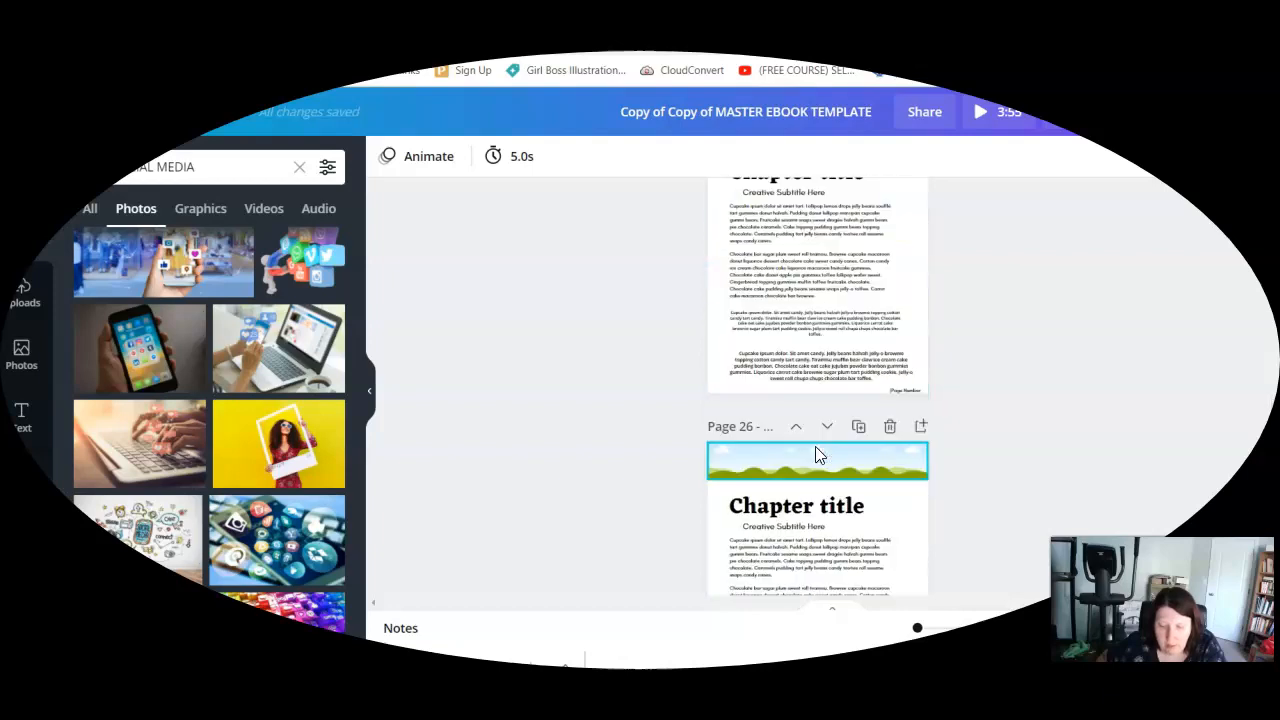
scroll(815, 450, "down", 5)
scroll(815, 450, "up", 2)
left_click(835, 420)
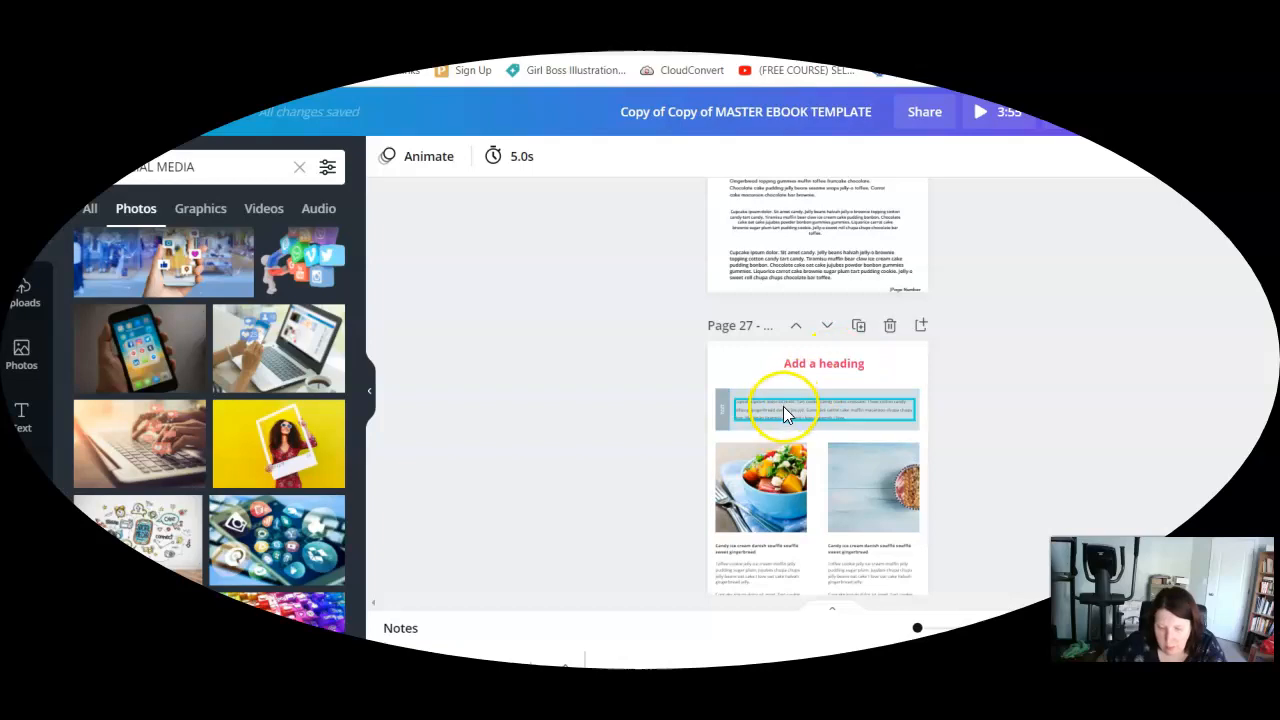
scroll(782, 431, "down", 2)
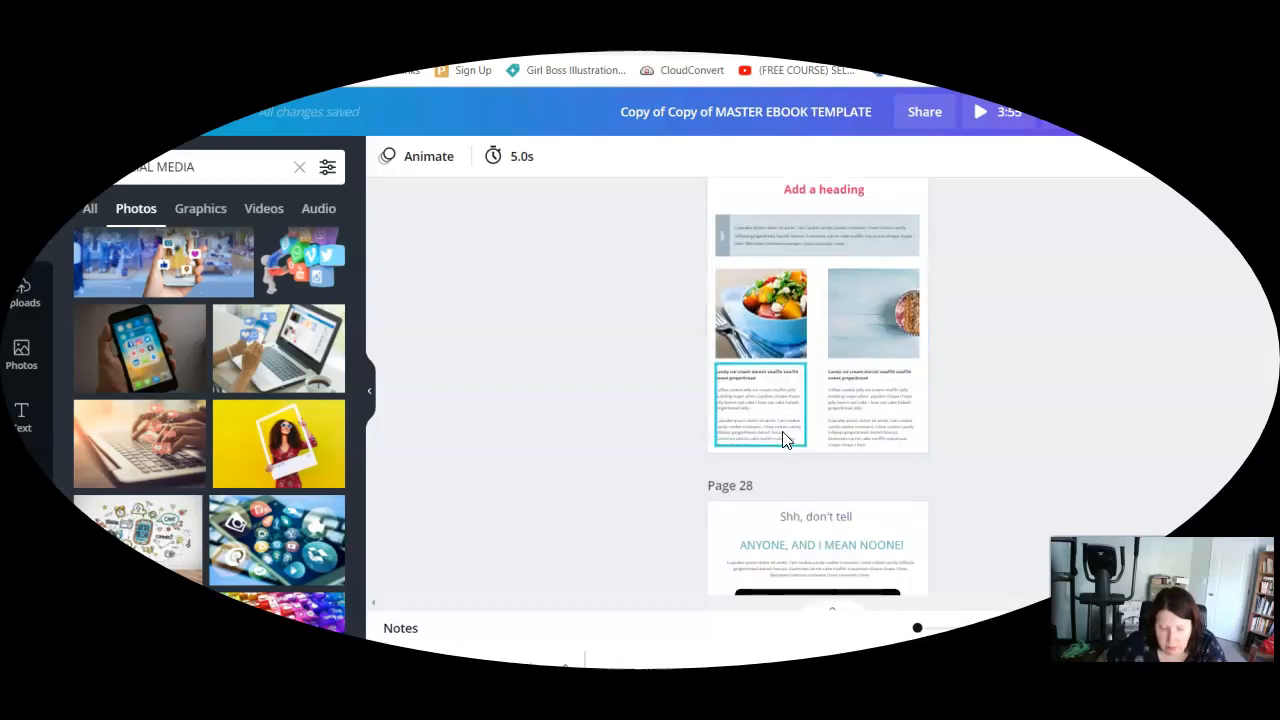
Delete the salad photo and its frame on page 27, and widen the other bowl photo to span both text columns
left_click(776, 346)
key("Delete")
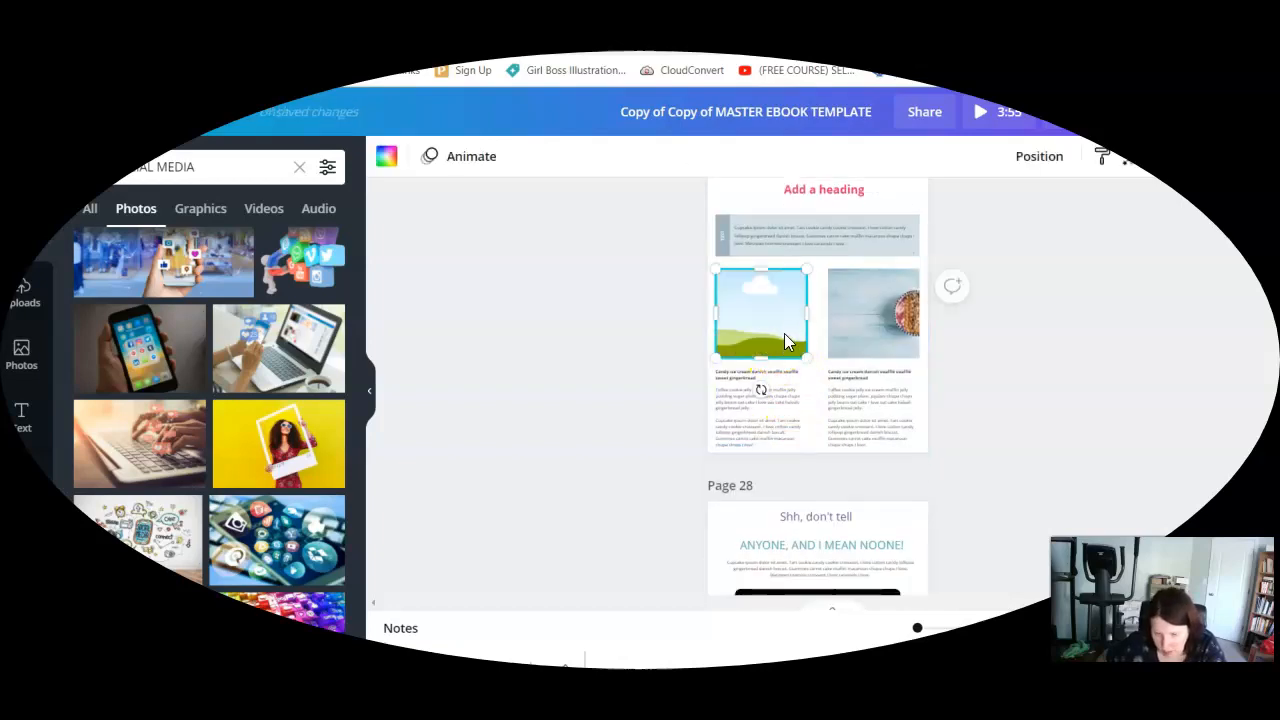
key("Delete")
left_click(860, 325)
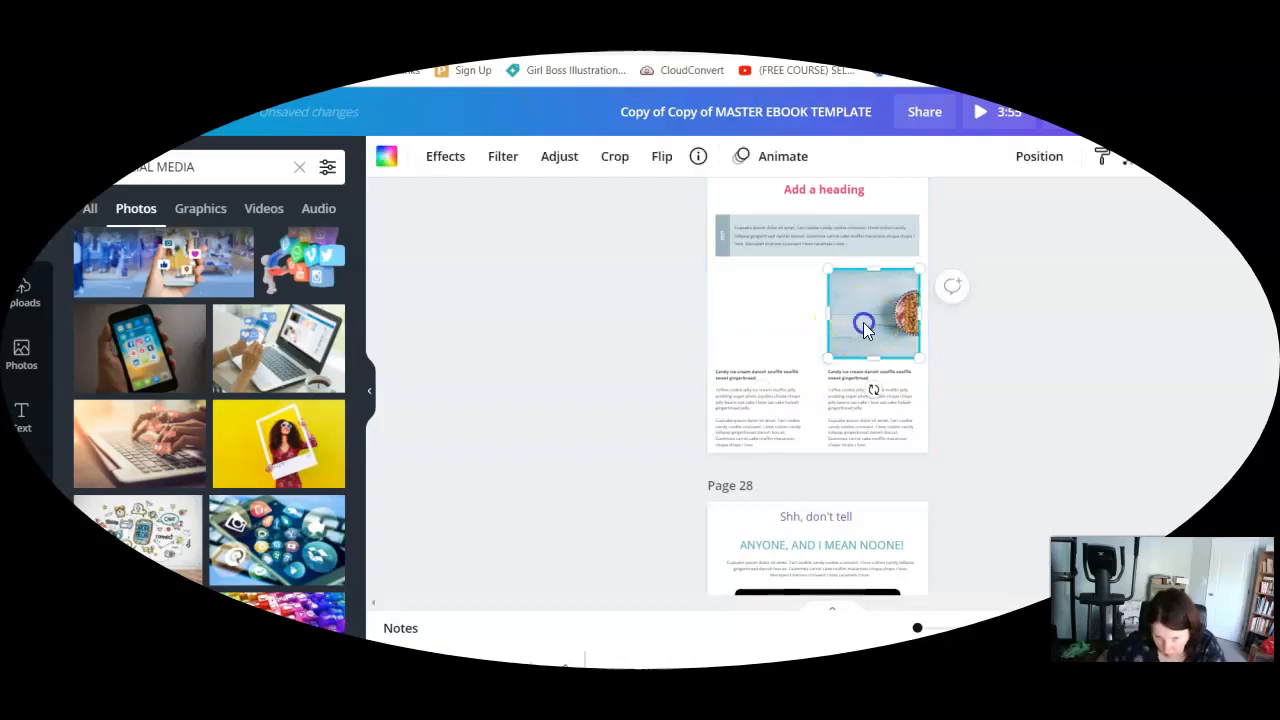
left_click_drag(820, 314, 713, 315)
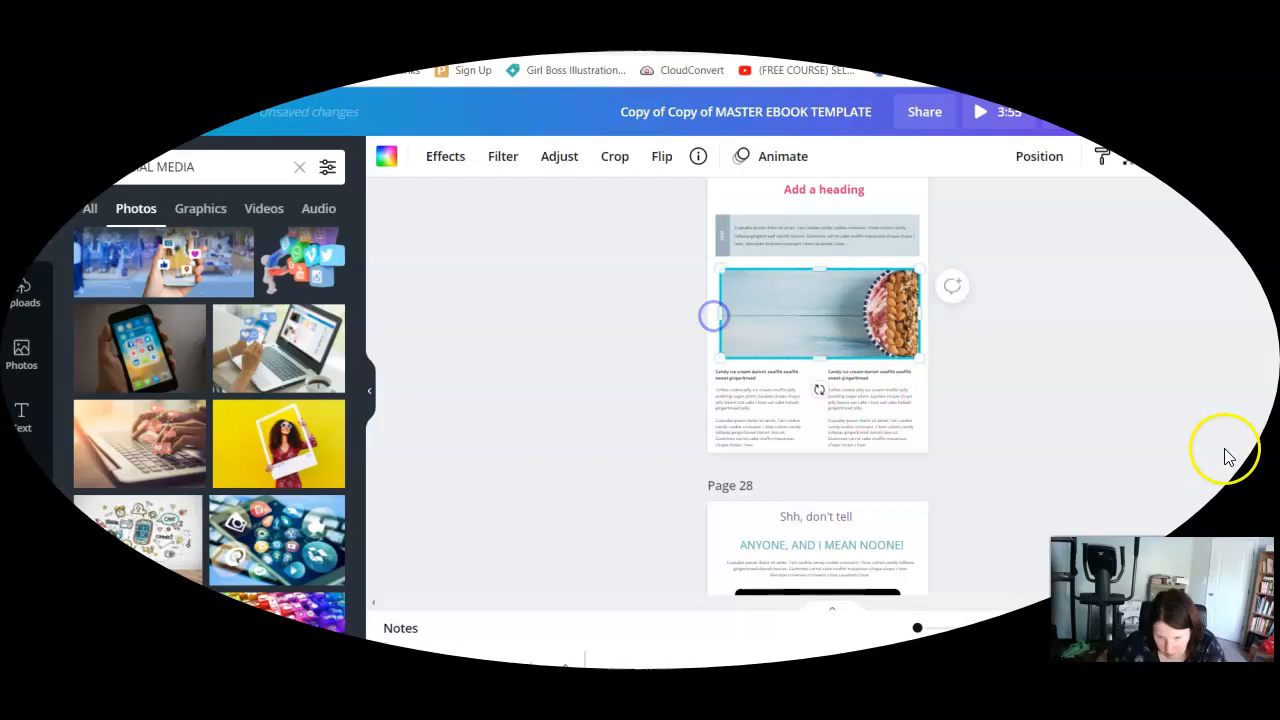
left_click(1171, 445)
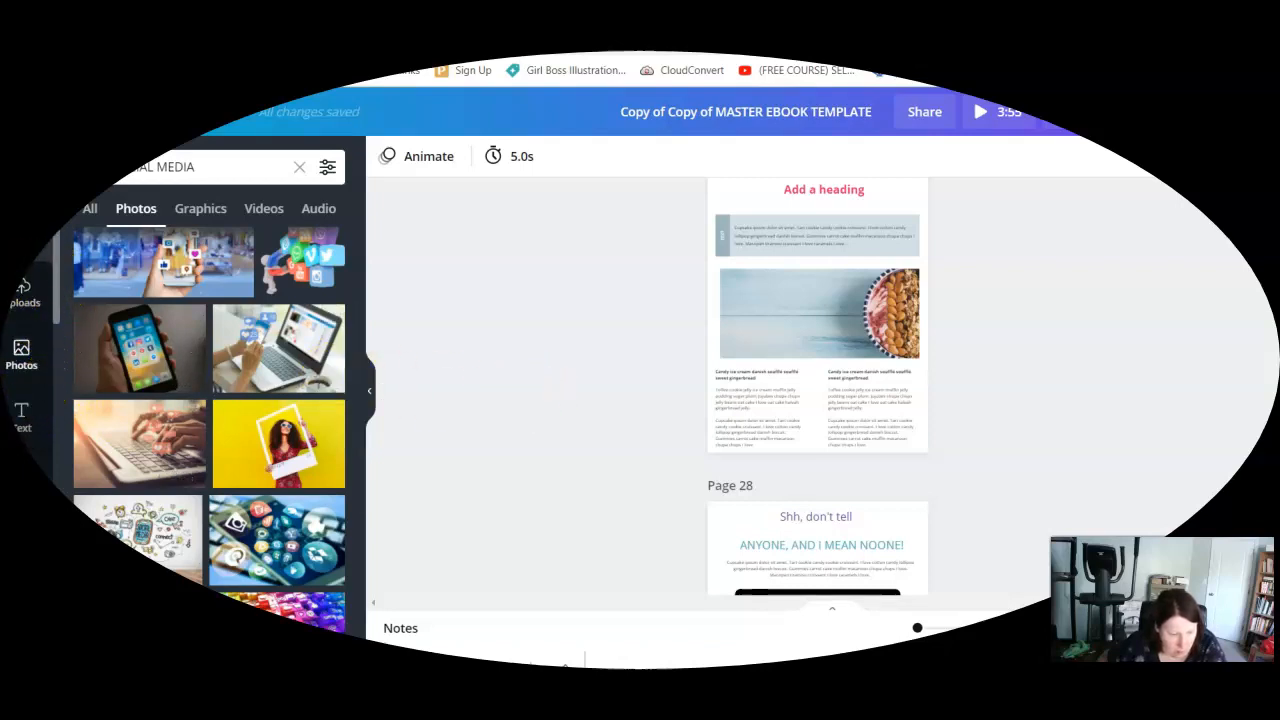
Browse the element library through charts and frames to the photo grid layouts
left_click(18, 245)
left_click(256, 177)
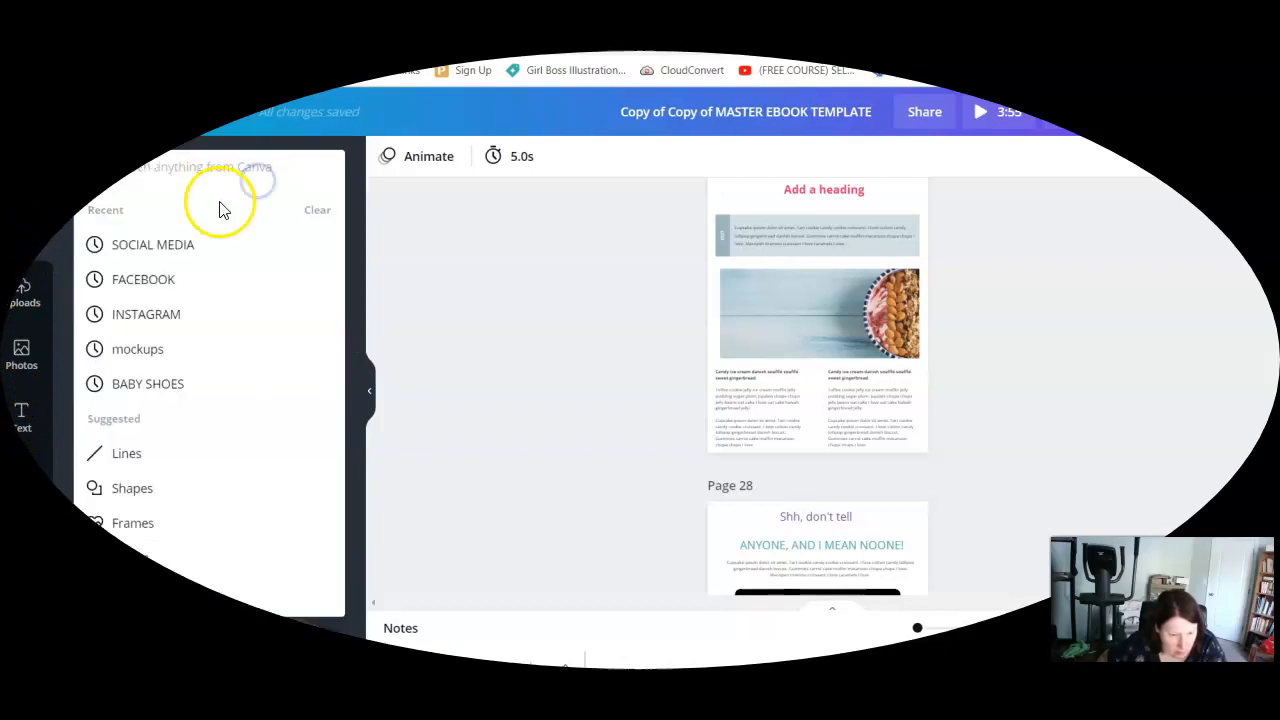
left_click(410, 282)
scroll(205, 300, "down", 3)
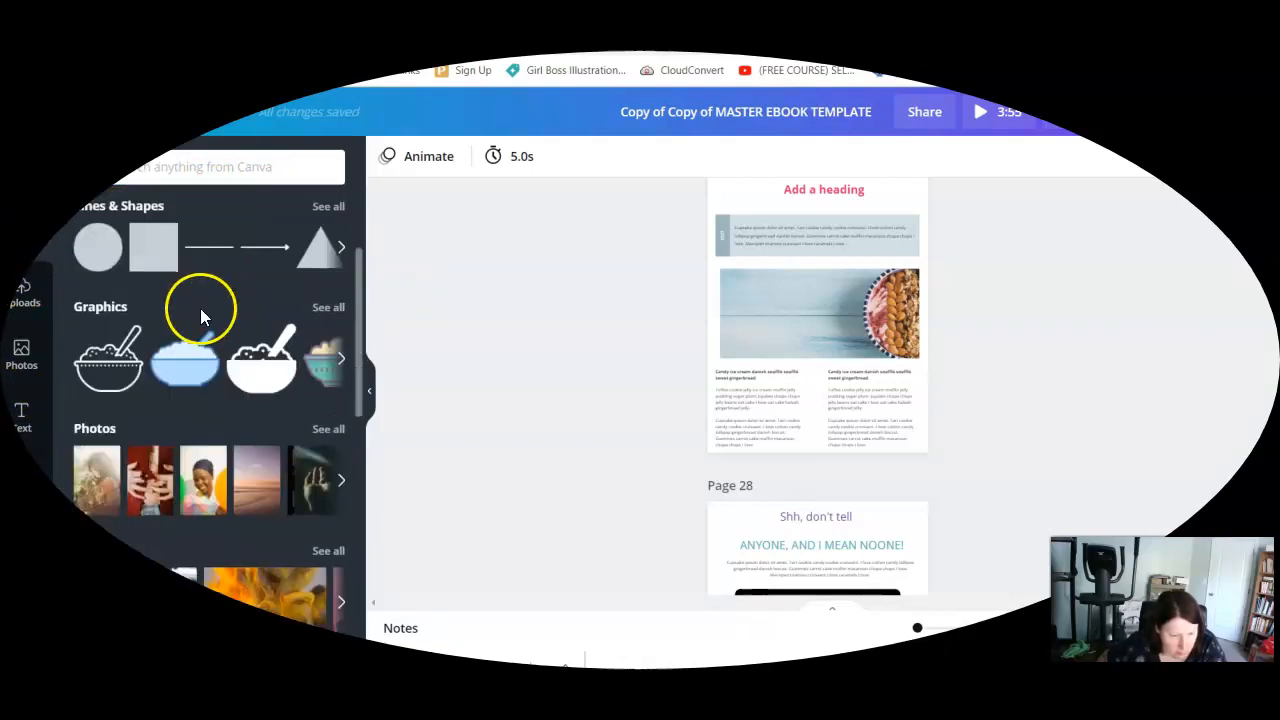
scroll(200, 315, "down", 10)
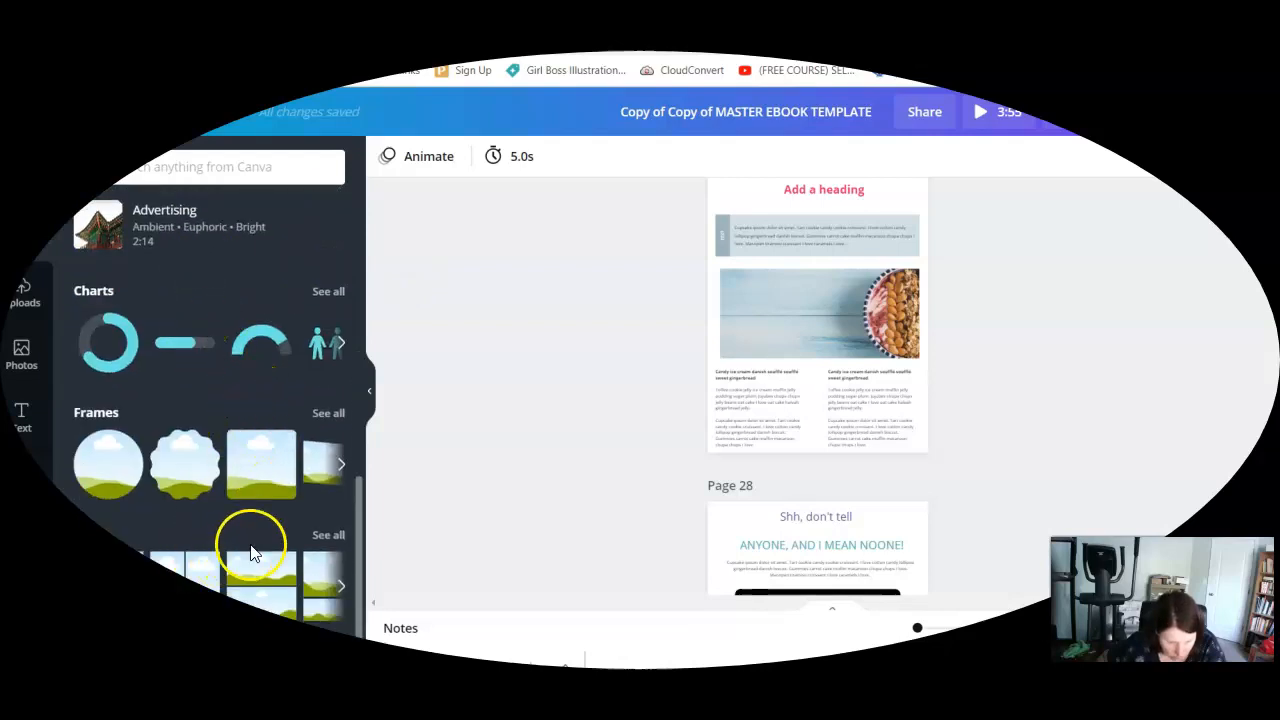
scroll(278, 531, "up", 1)
scroll(278, 530, "down", 1)
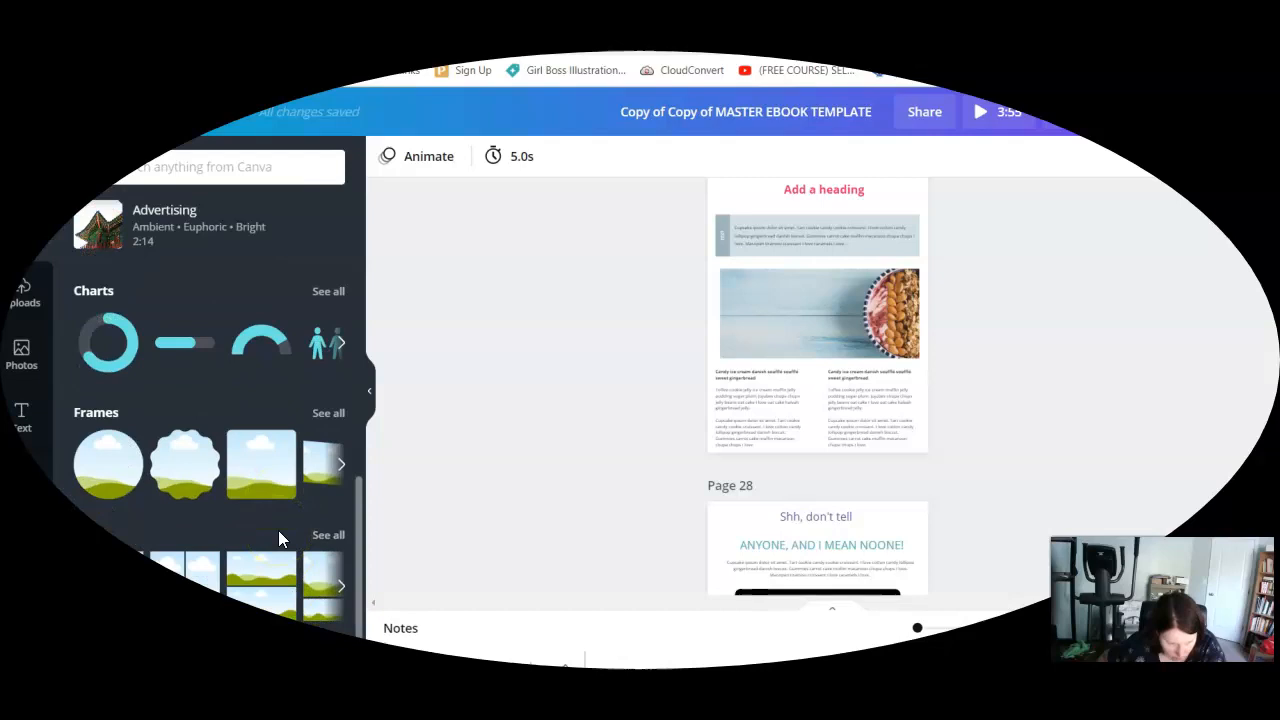
left_click(341, 586)
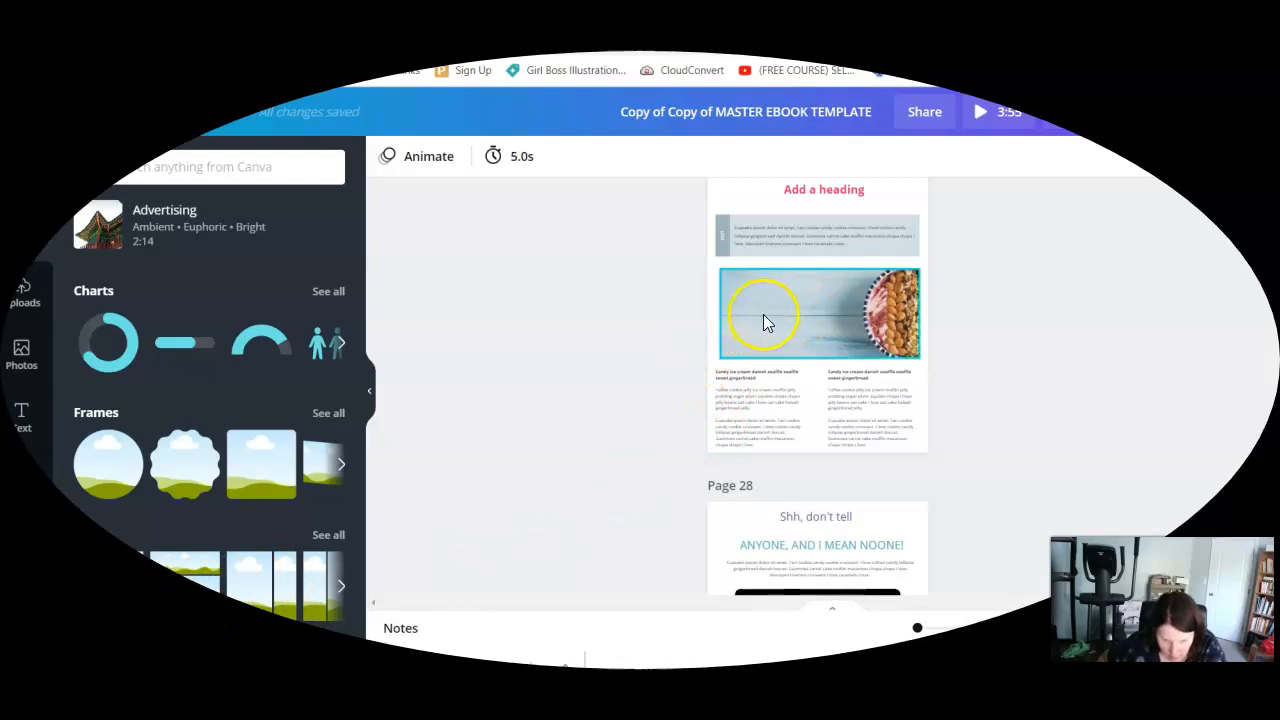
Copy the laptop mockup from page 28 to page 27, shrink it, and position it over the wide bowl photo
scroll(943, 420, "down", 3)
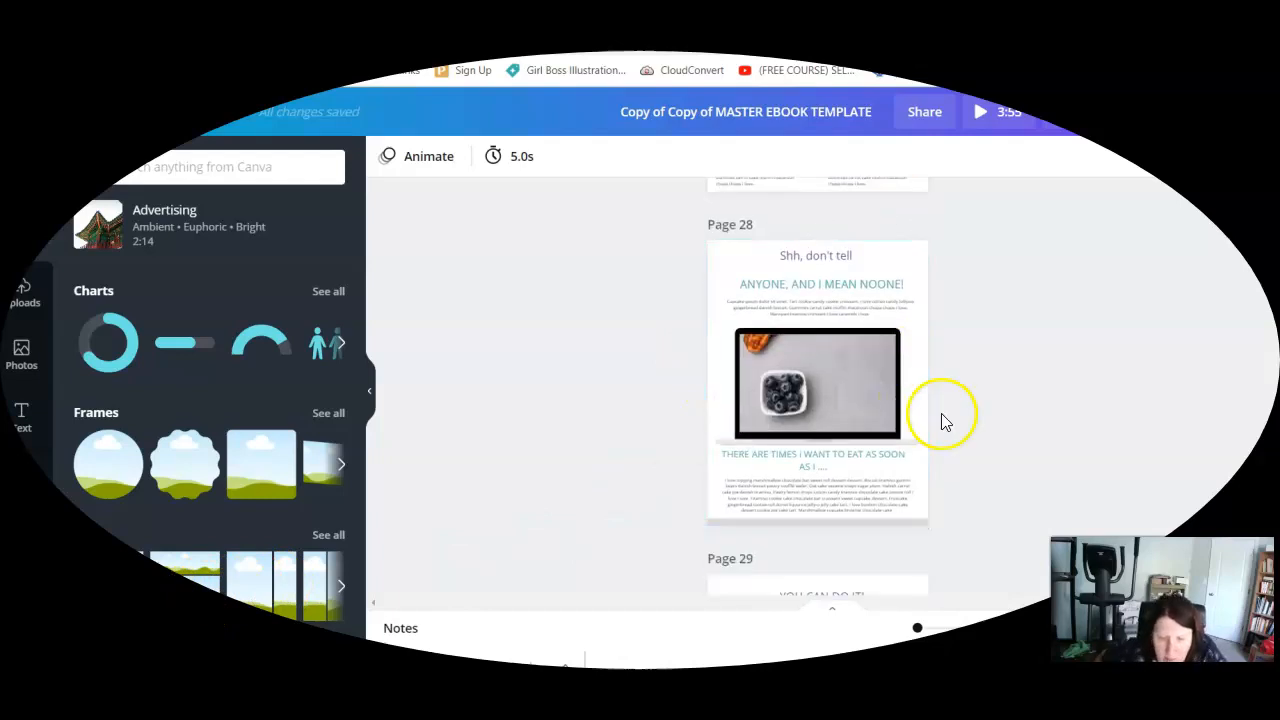
left_click(866, 400)
right_click(863, 398)
left_click(952, 294)
scroll(986, 394, "up", 4)
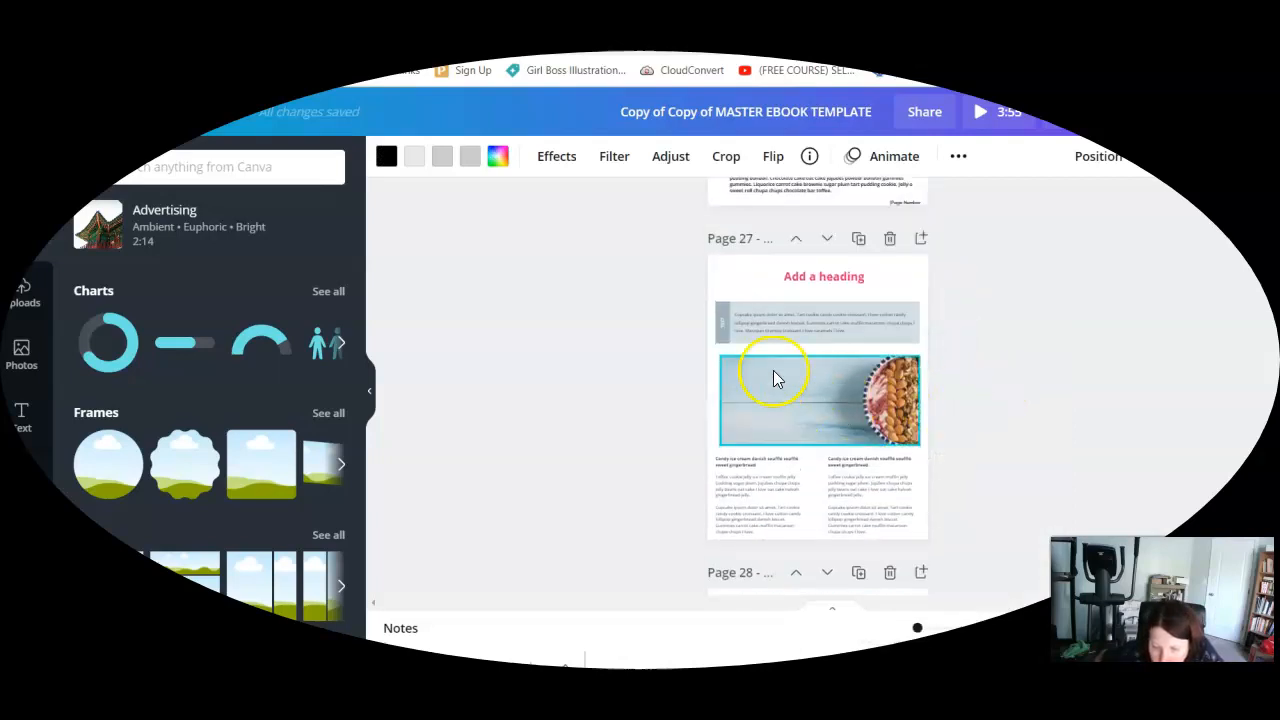
left_click(740, 400)
right_click(754, 402)
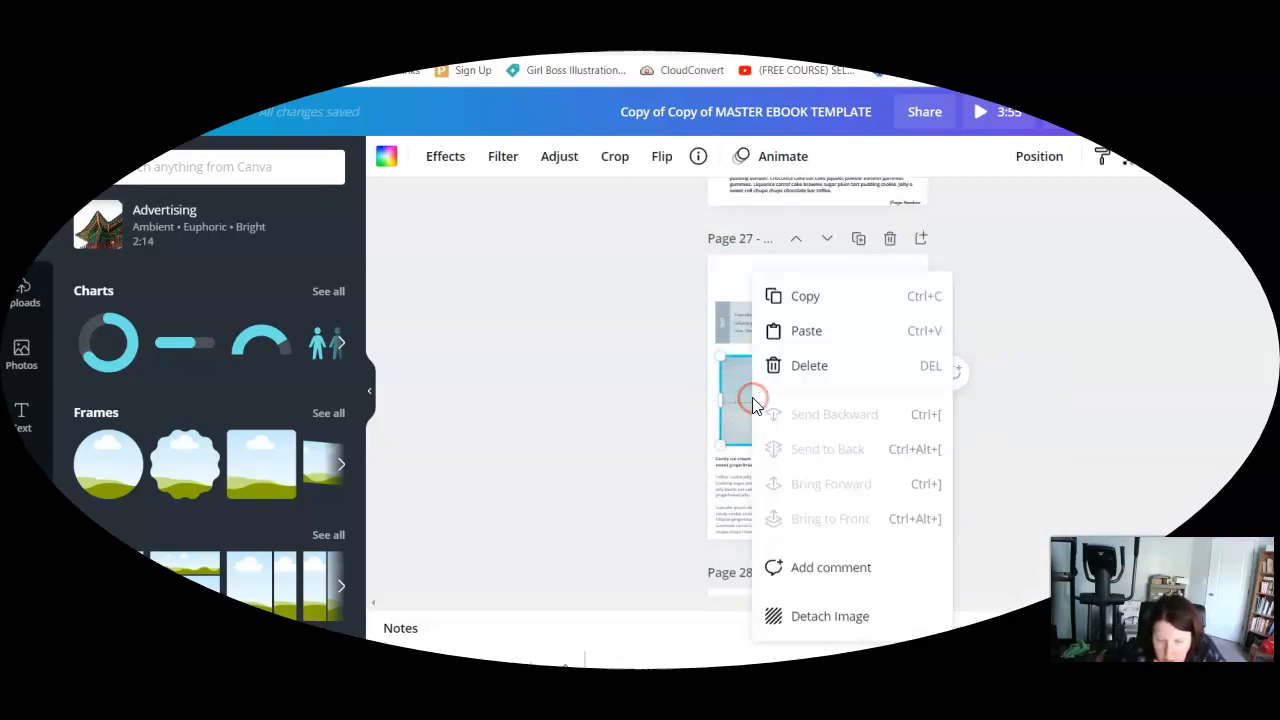
left_click(840, 338)
left_click_drag(918, 341, 847, 451)
left_click(1100, 446)
Raise the font size of the text block under the laptop mockup on page 27 to 12
scroll(1104, 450, "down", 3)
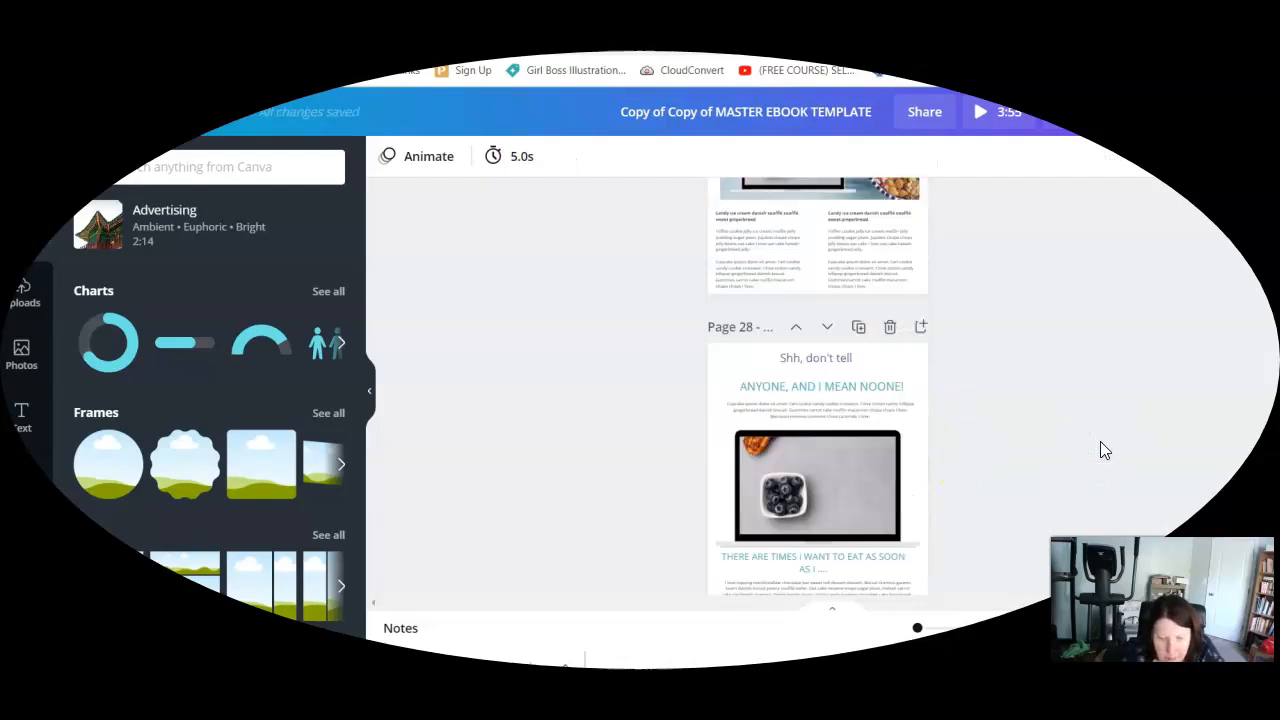
left_click(787, 216)
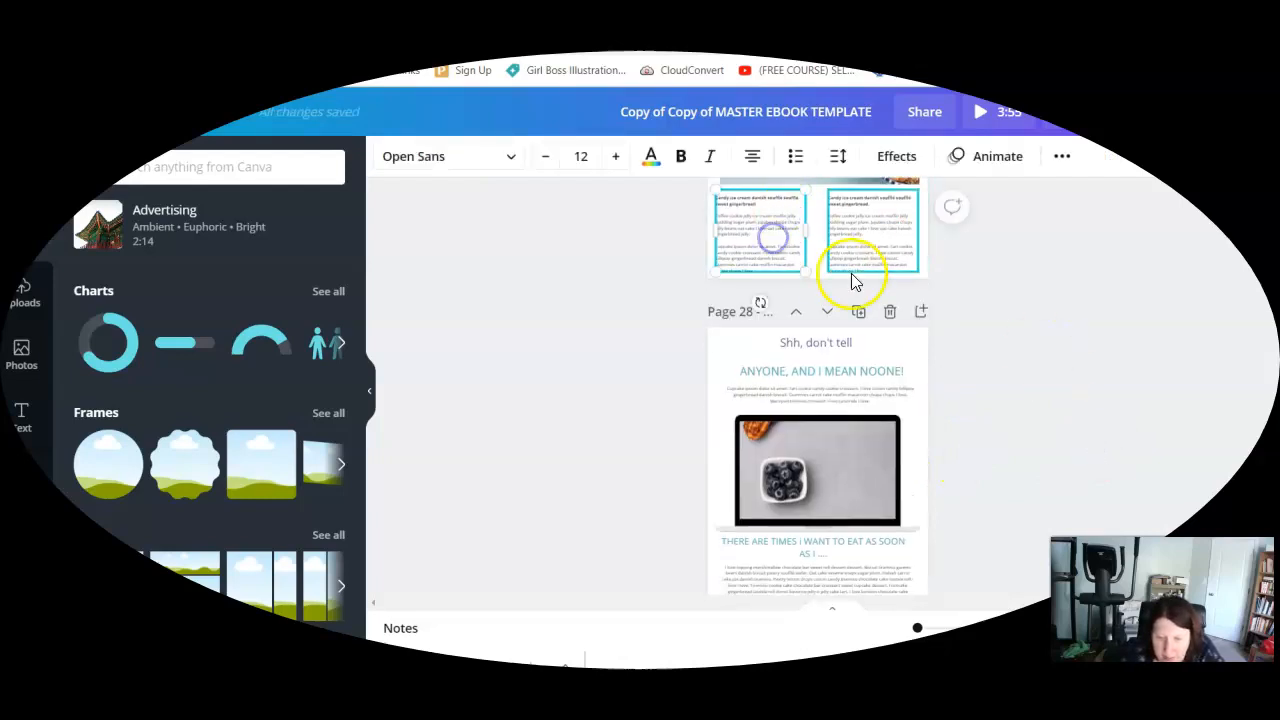
scroll(834, 285, "up", 2)
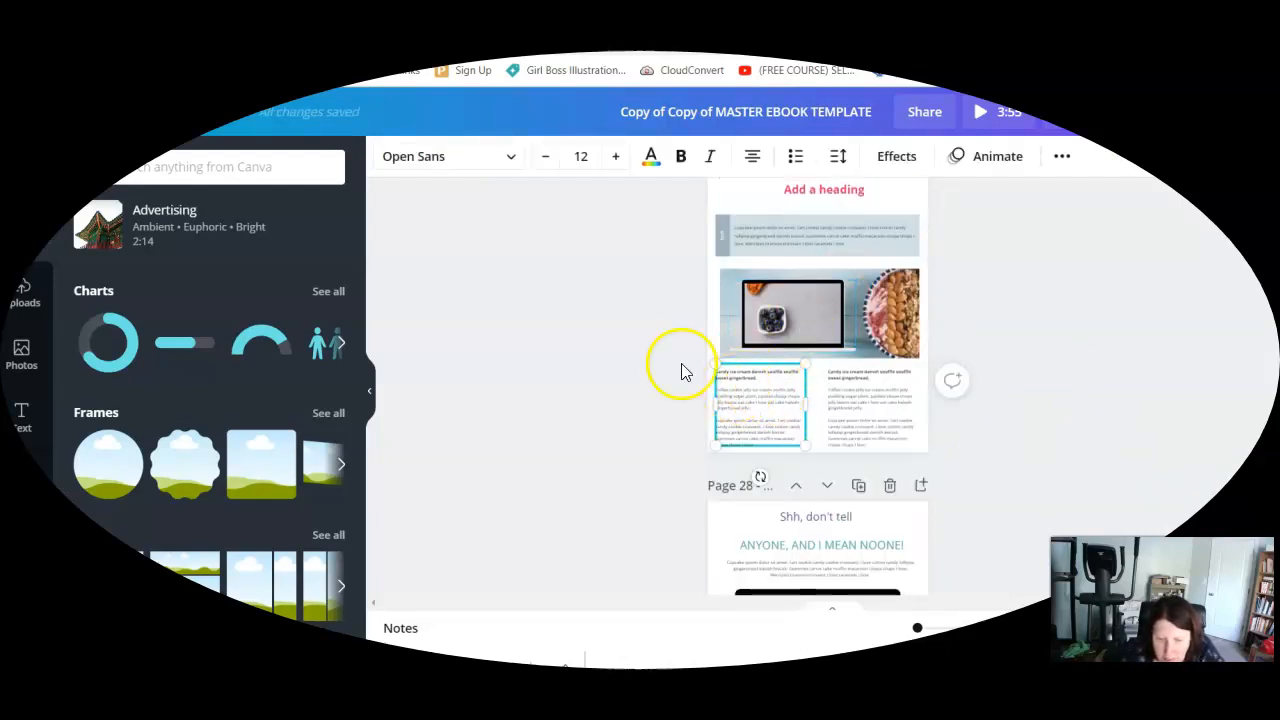
left_click(619, 156)
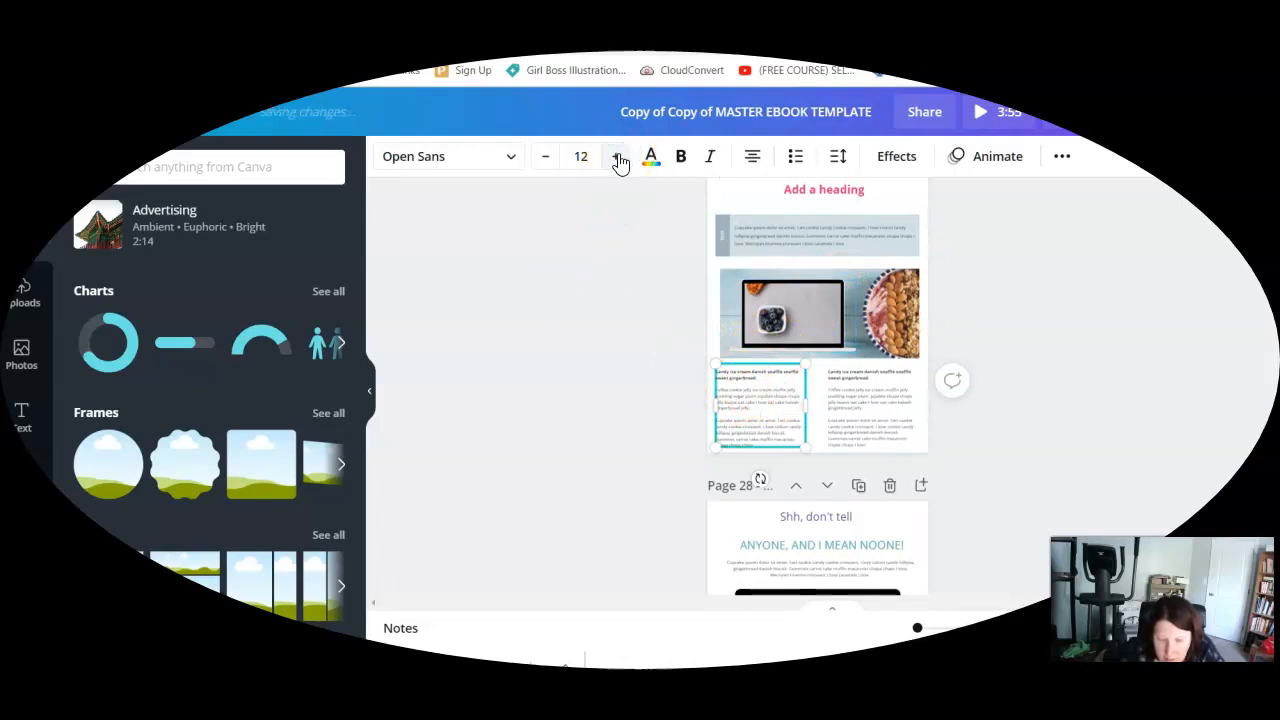
Examine the headings, body text and laptop mockup pictures on pages 28 to 30
scroll(1014, 428, "down", 5)
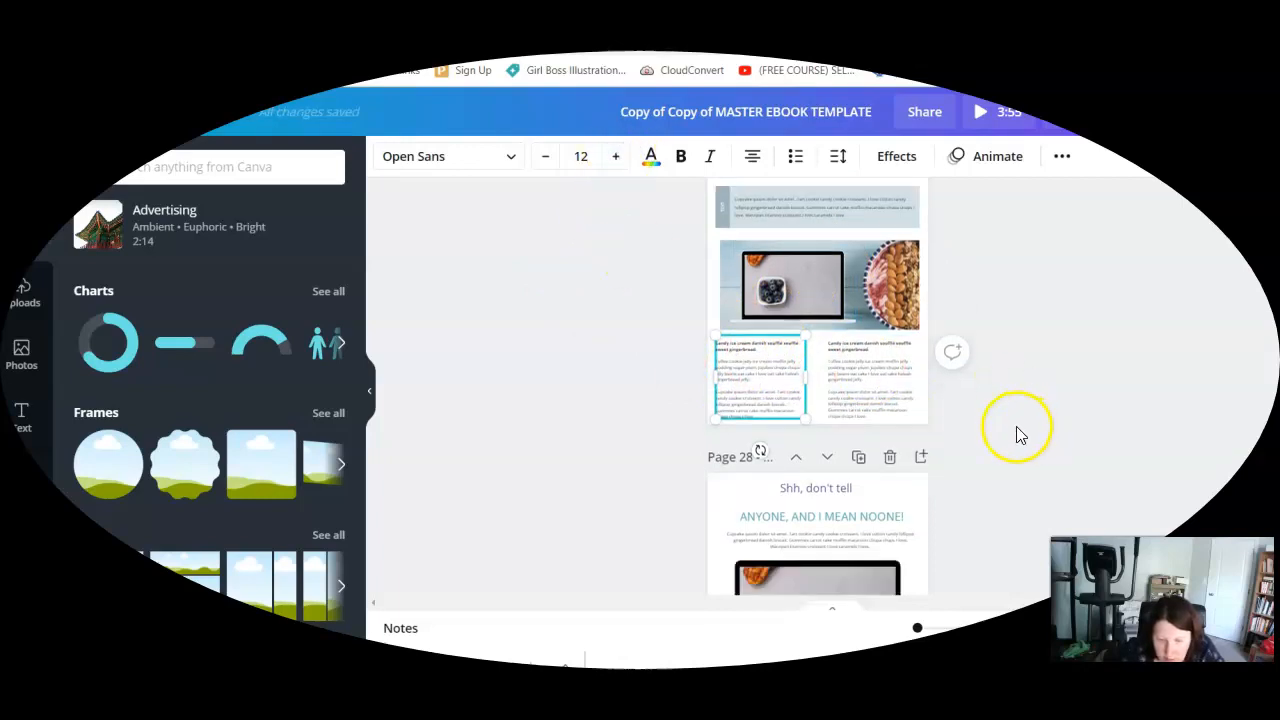
scroll(953, 425, "down", 3)
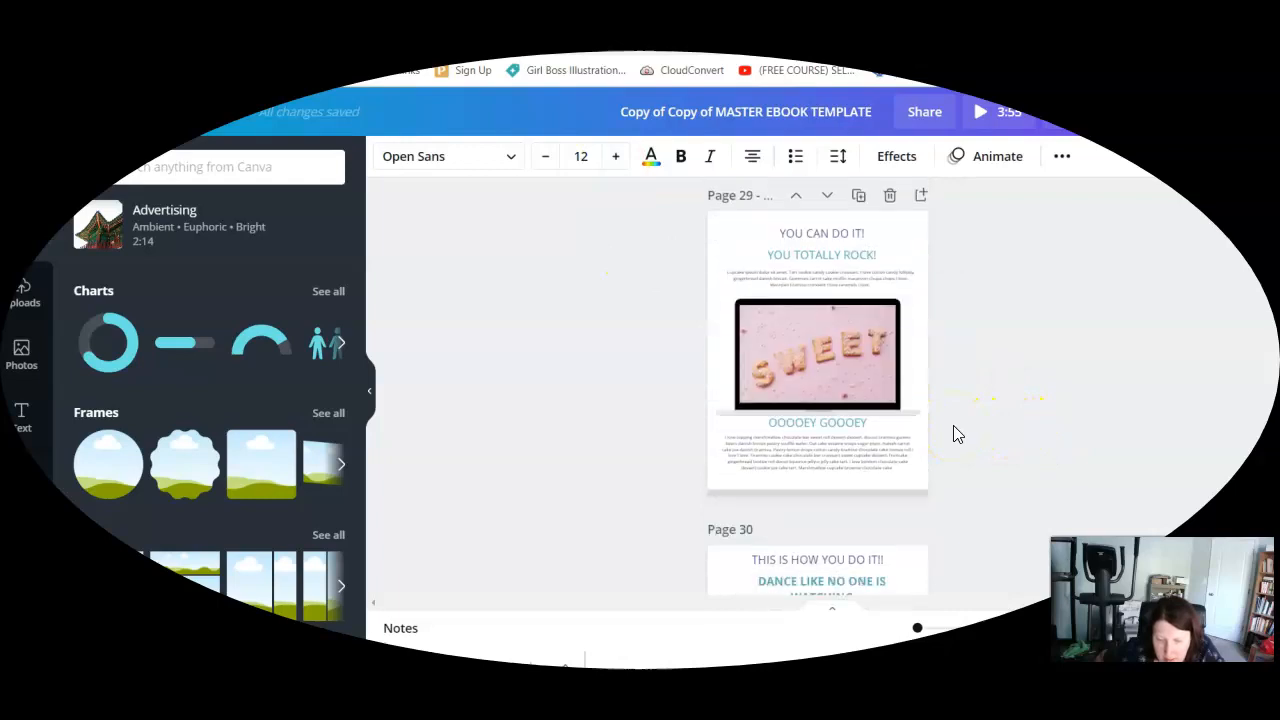
scroll(953, 425, "down", 3)
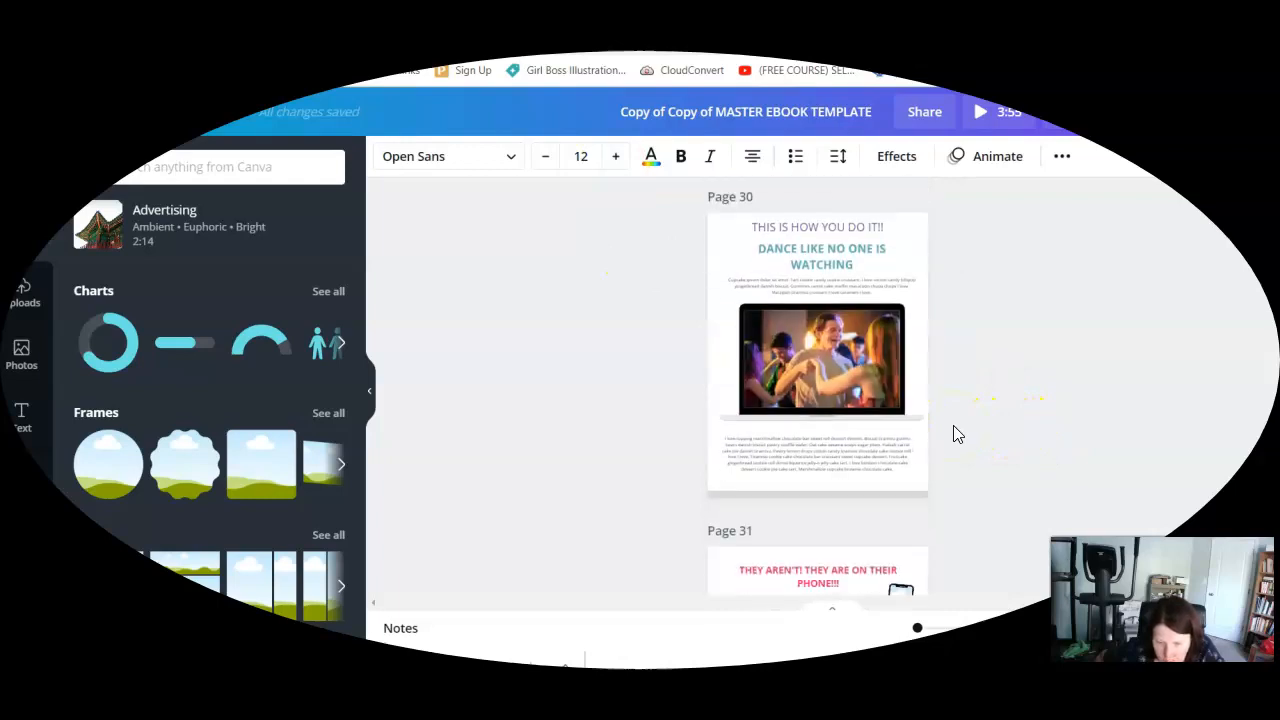
left_click(1034, 330)
left_click(903, 238)
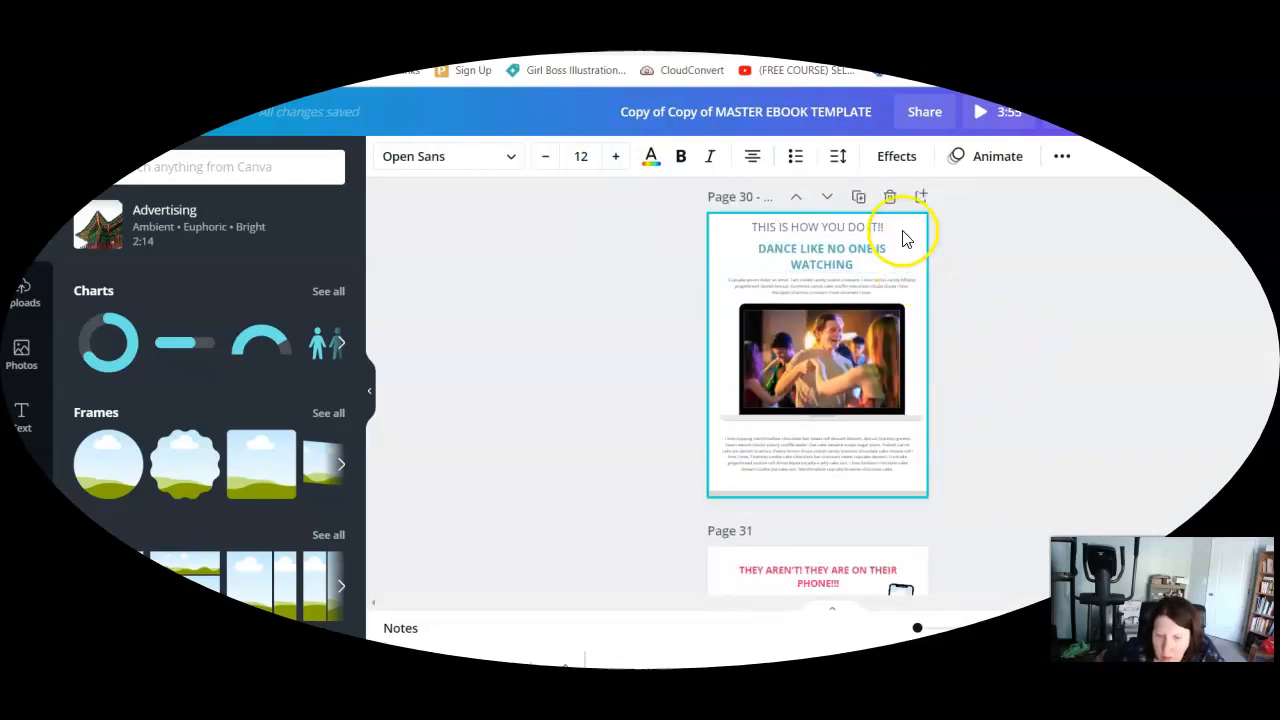
left_click(858, 252)
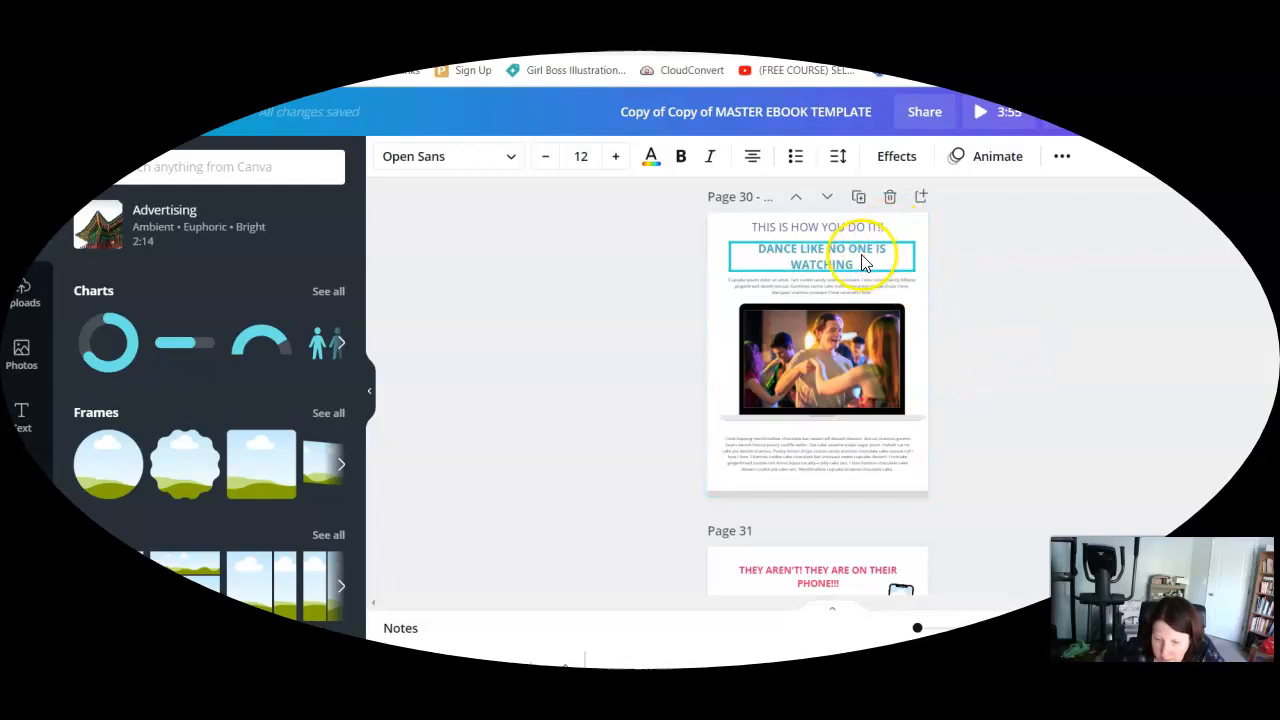
Remove the dancing photo from the laptop mockup on page 30
left_click(861, 358)
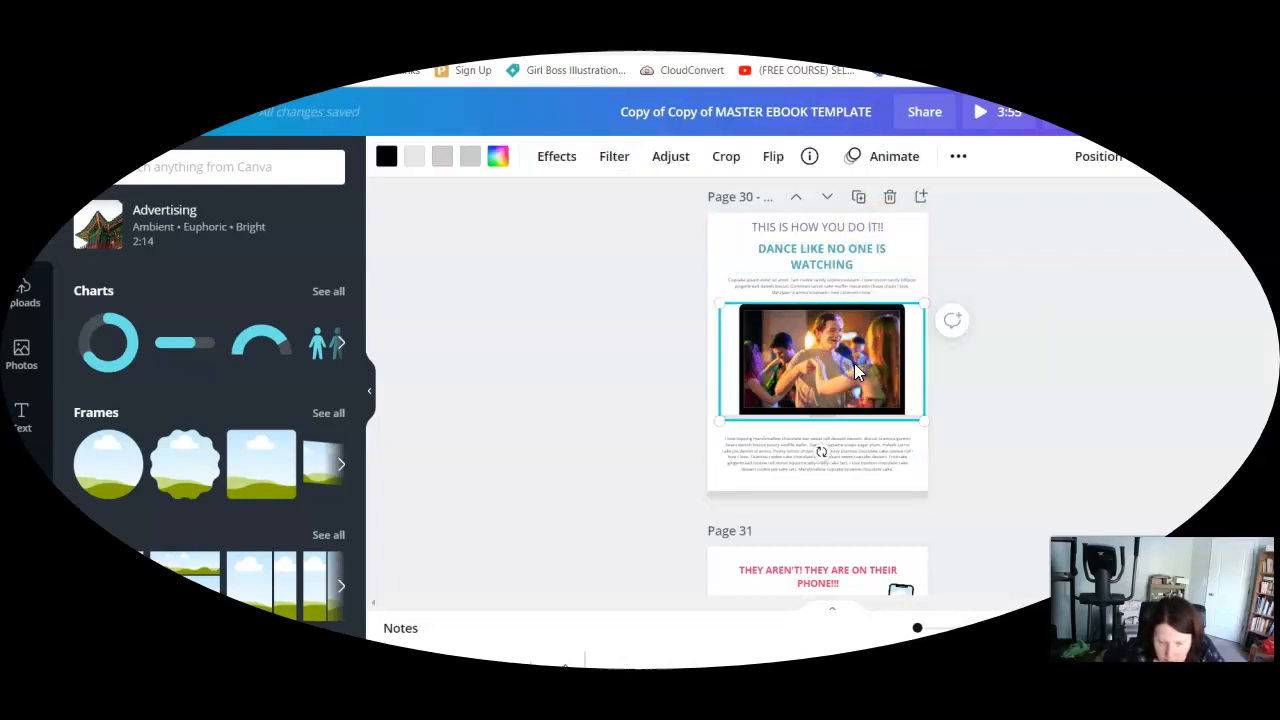
key("Delete")
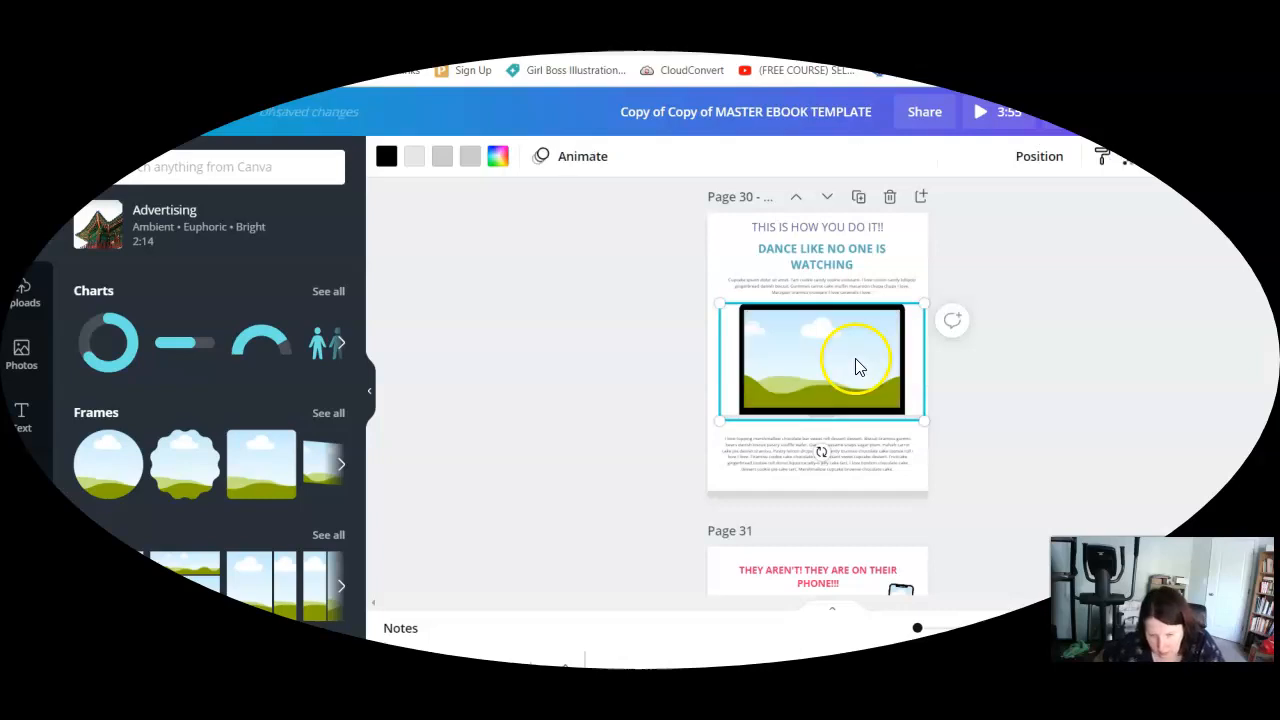
left_click(28, 358)
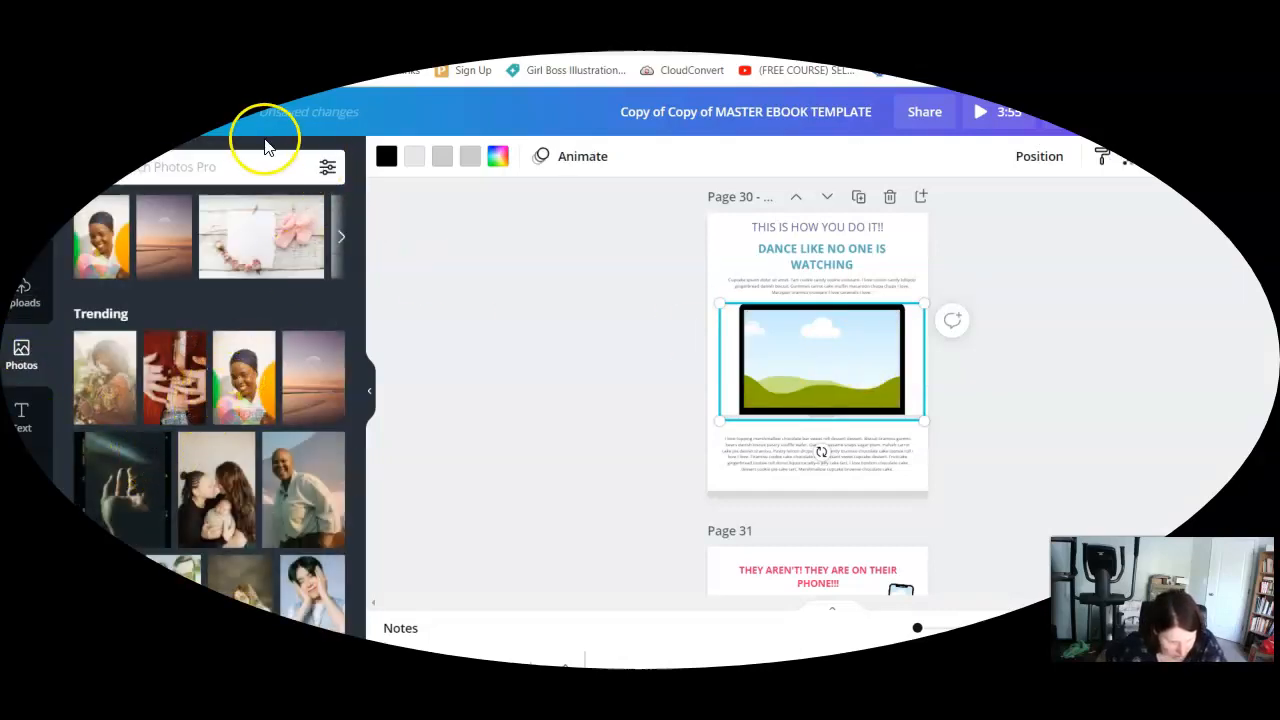
left_click(227, 177)
left_click(215, 178)
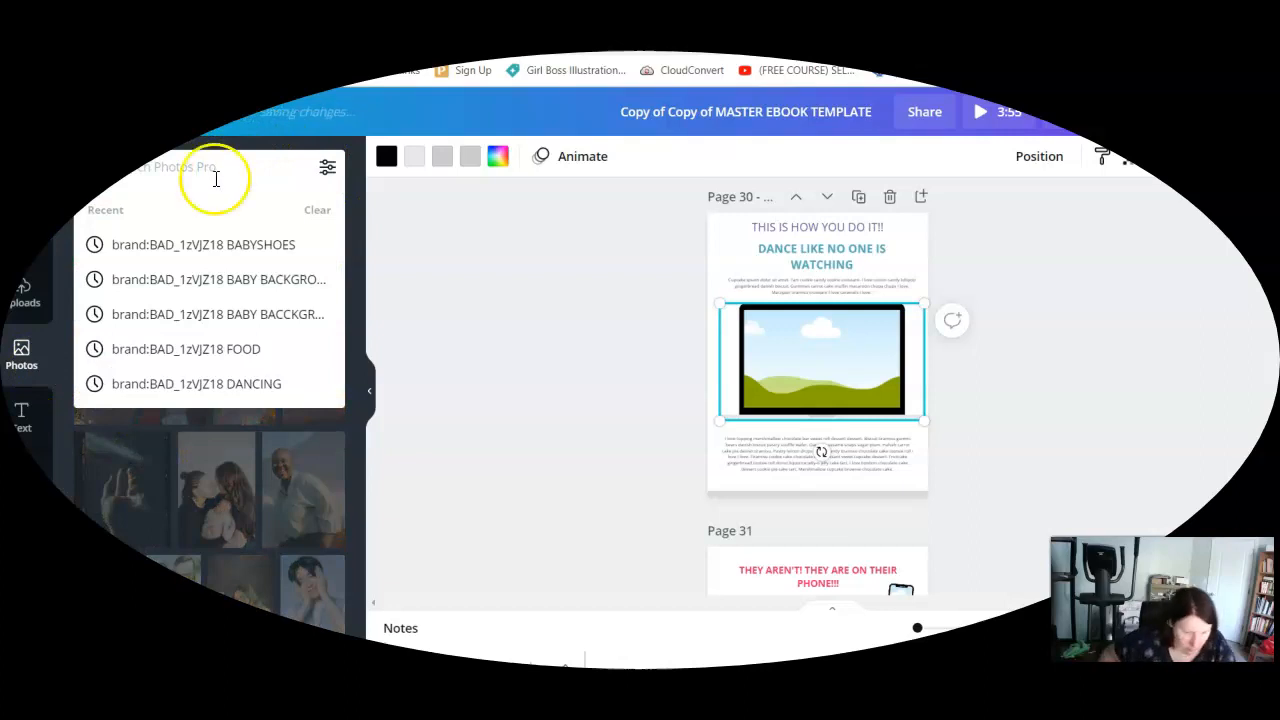
type("me")
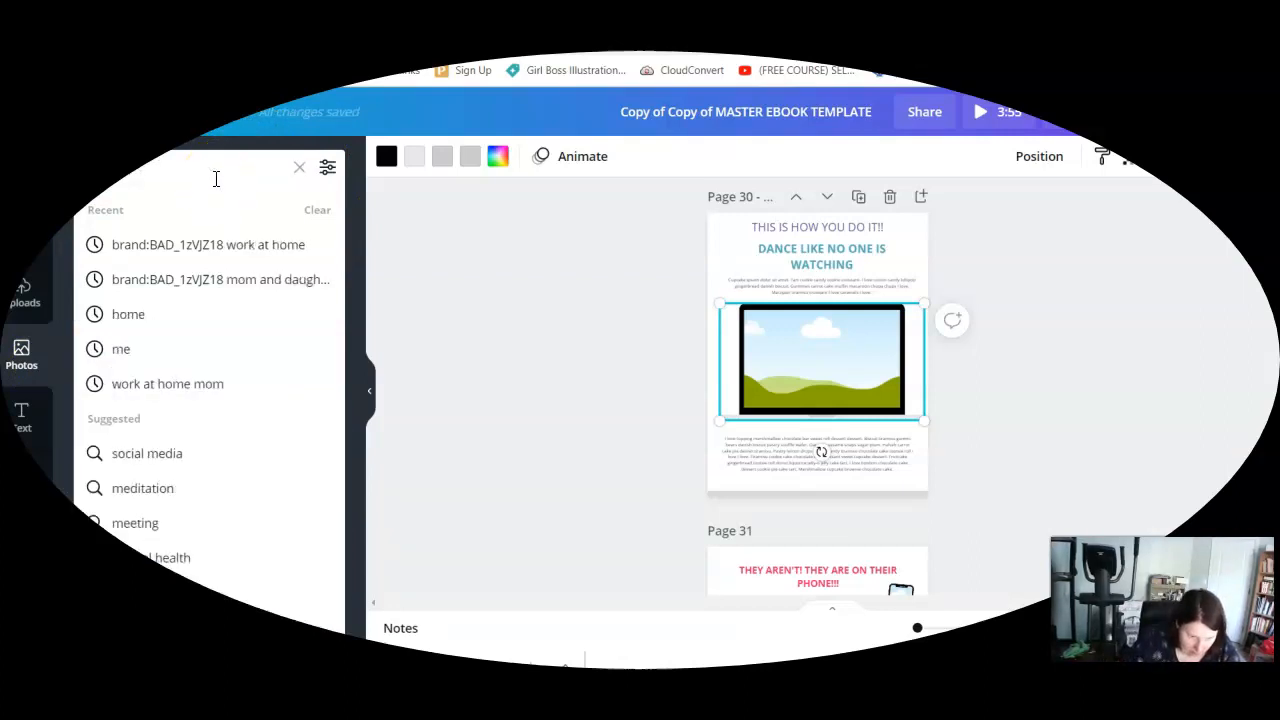
key("BackSpace")
key("BackSpace")
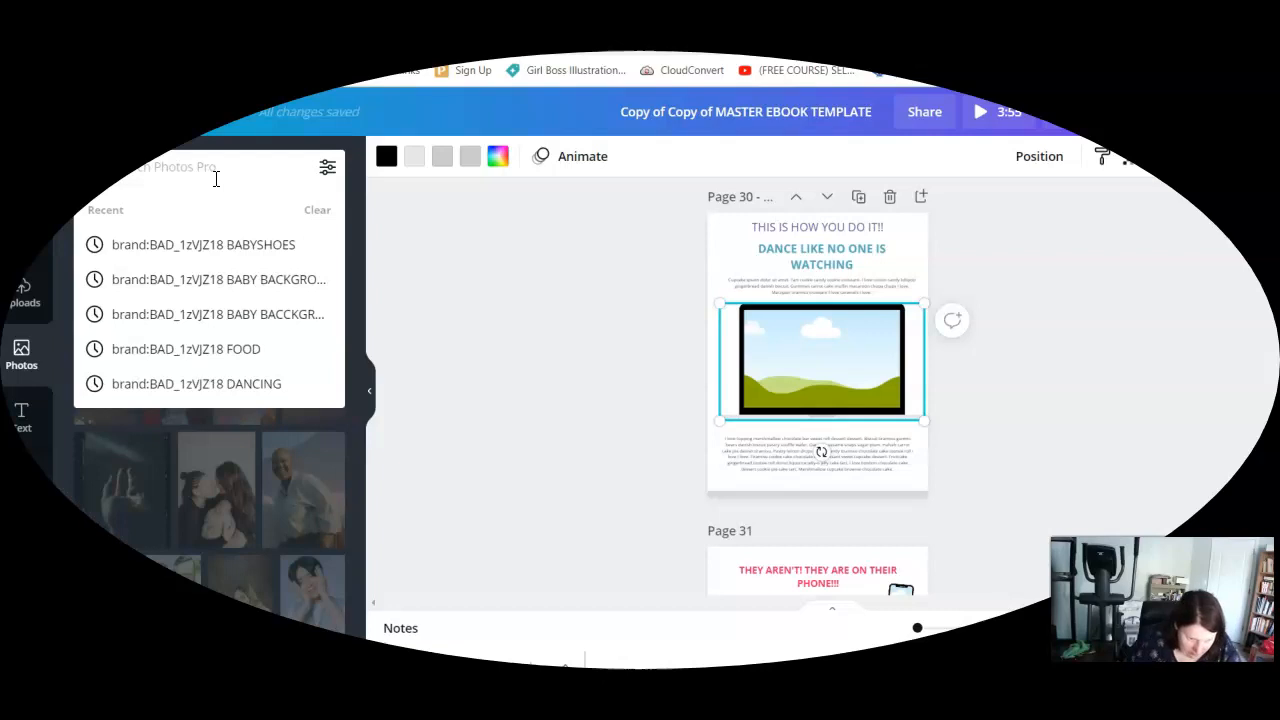
left_click(414, 263)
Find the uploaded selfie banner with the pink and teal "Drop your link here" design and place it in page 30's laptop mockup
left_click(32, 292)
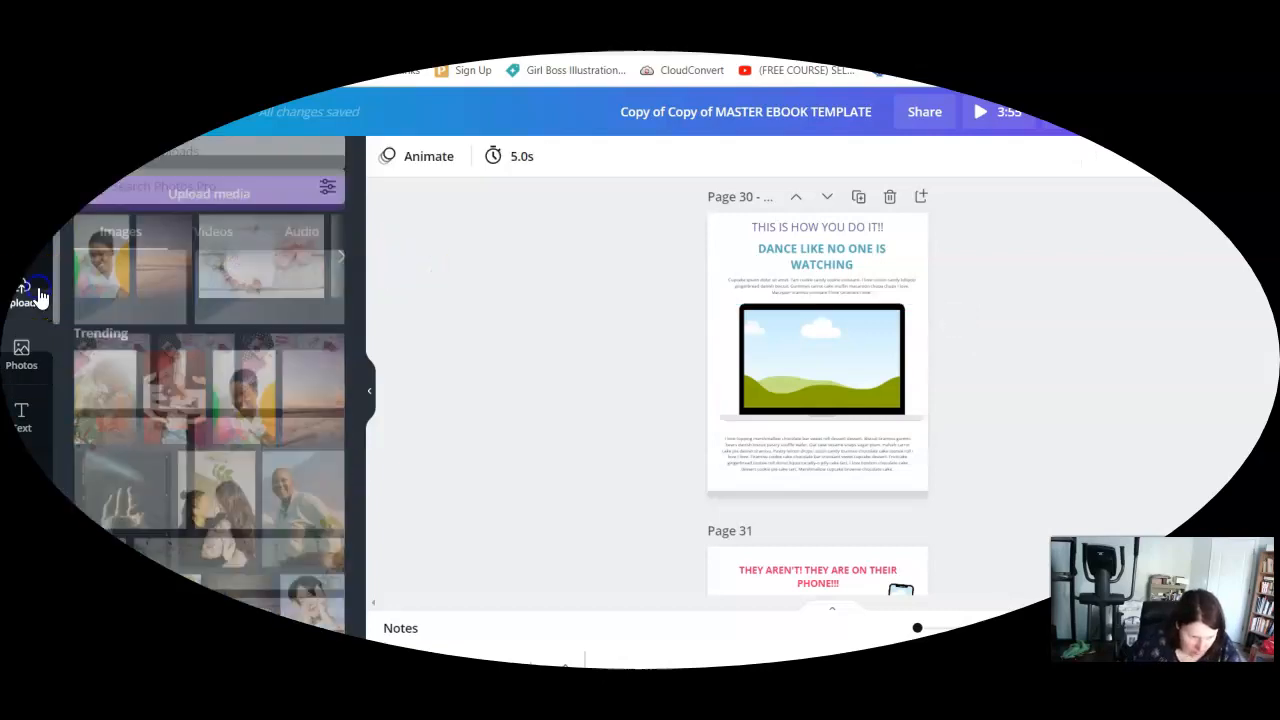
left_click(166, 167)
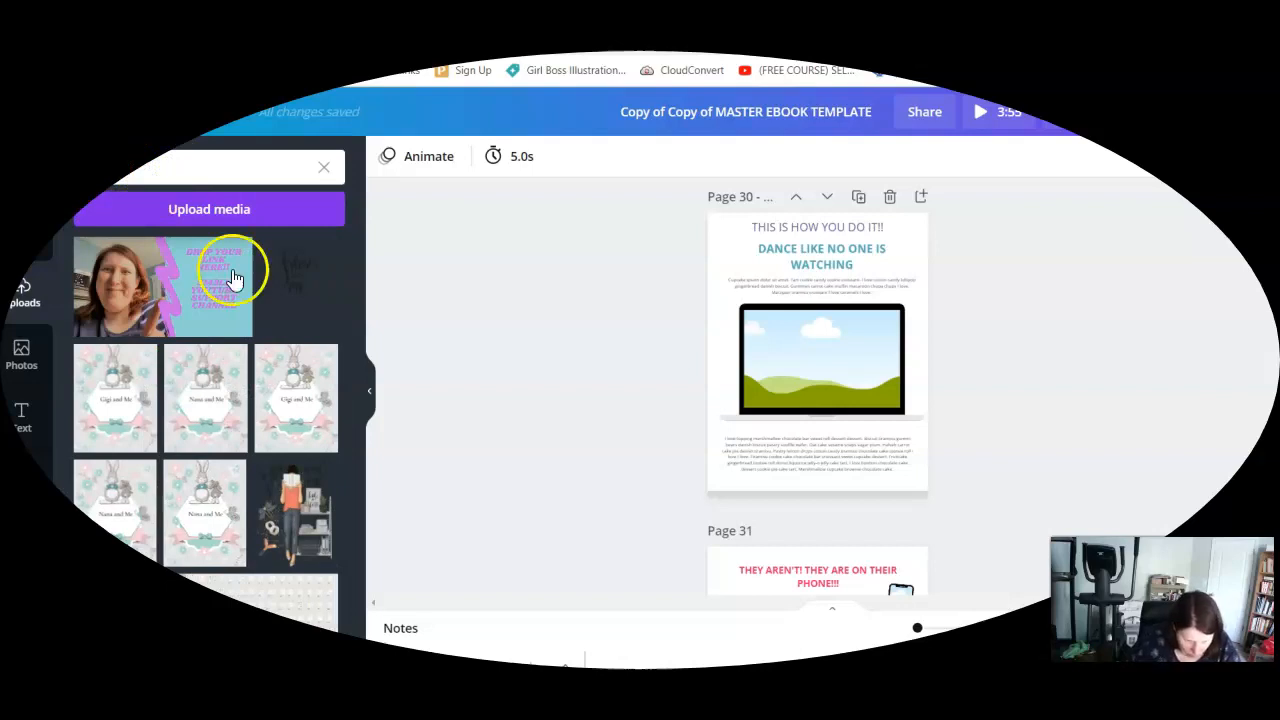
left_click_drag(169, 278, 874, 343)
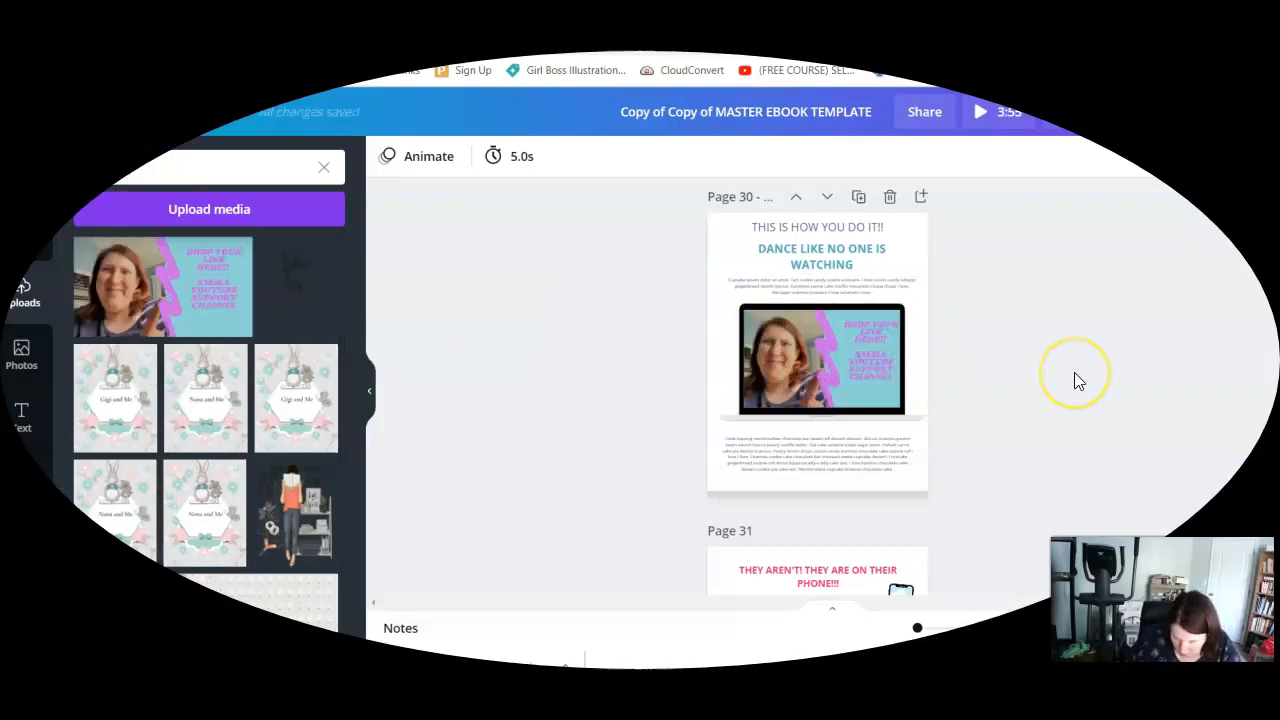
Examine the other uploaded images and the headings and laptop mockups on pages 30 and 31
left_click(763, 329)
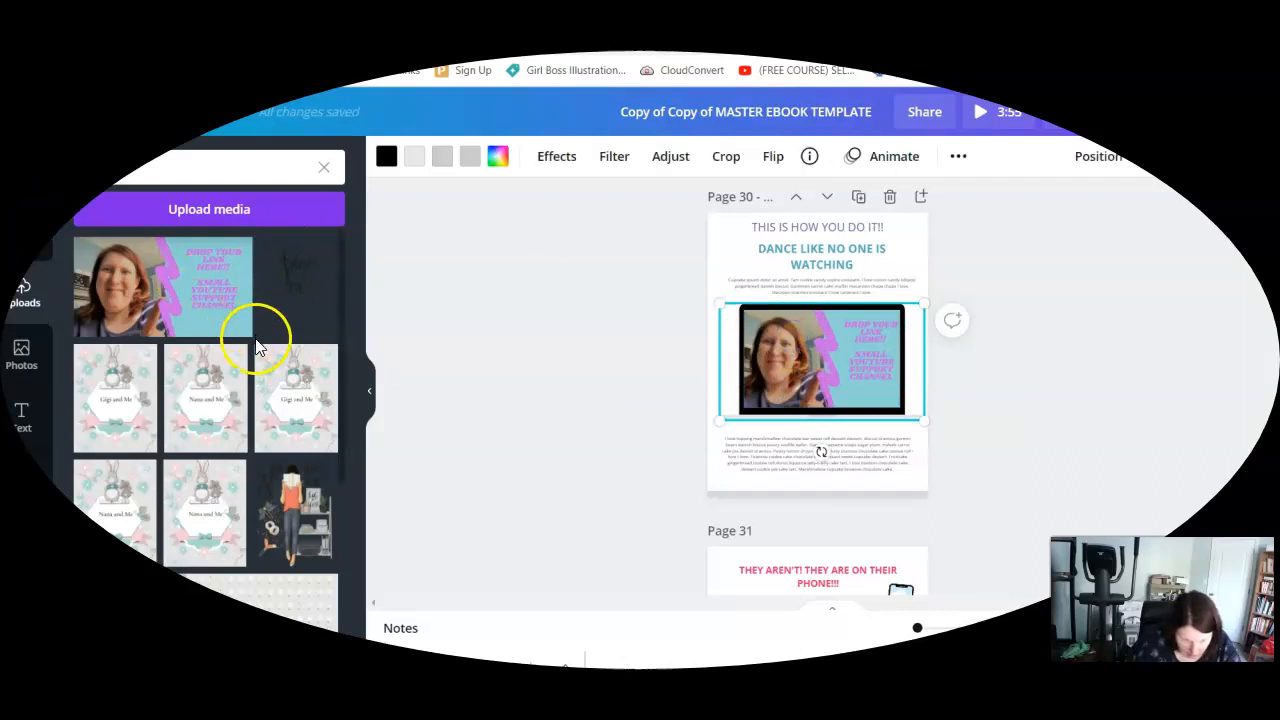
scroll(256, 345, "down", 2)
scroll(252, 381, "up", 2)
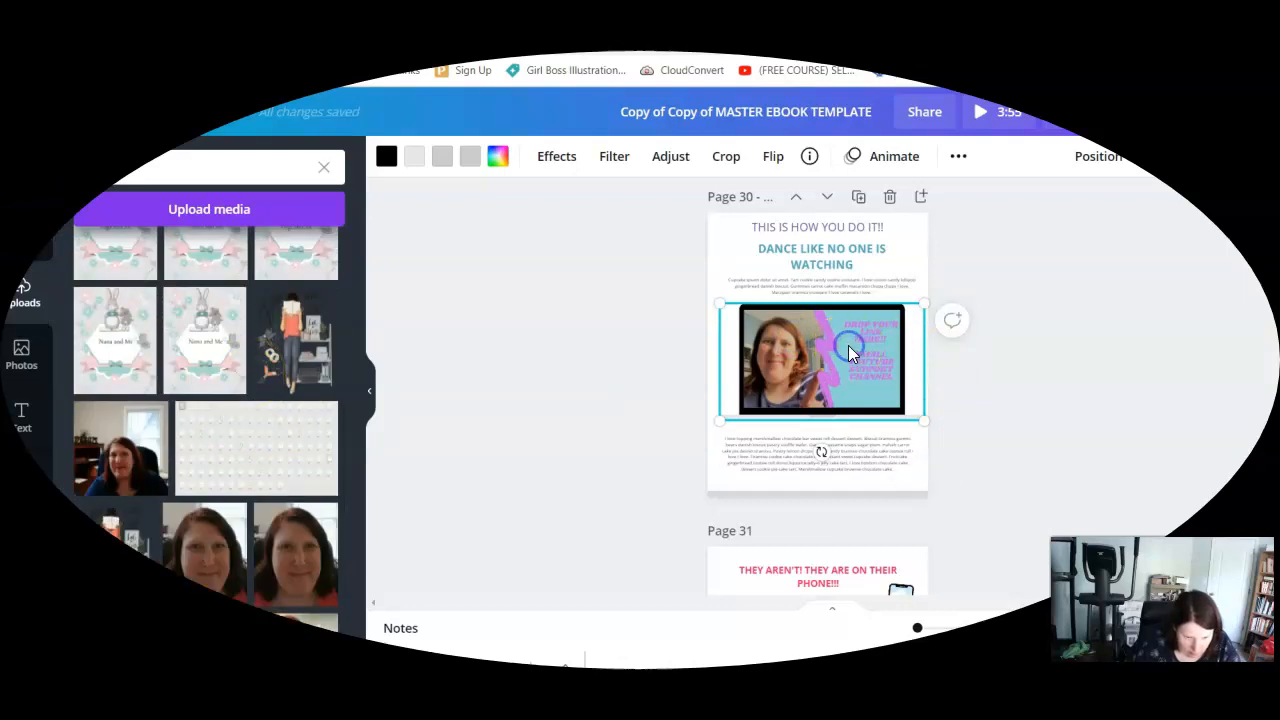
scroll(845, 360, "down", 3)
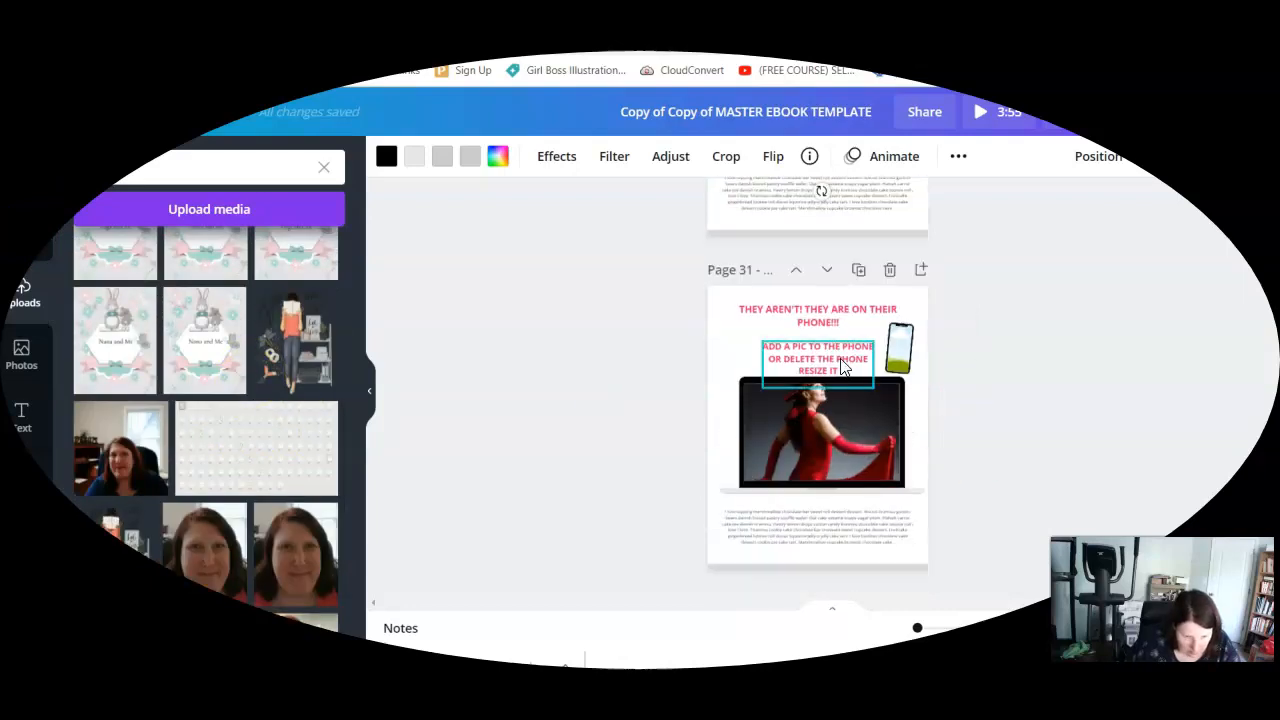
left_click(855, 404)
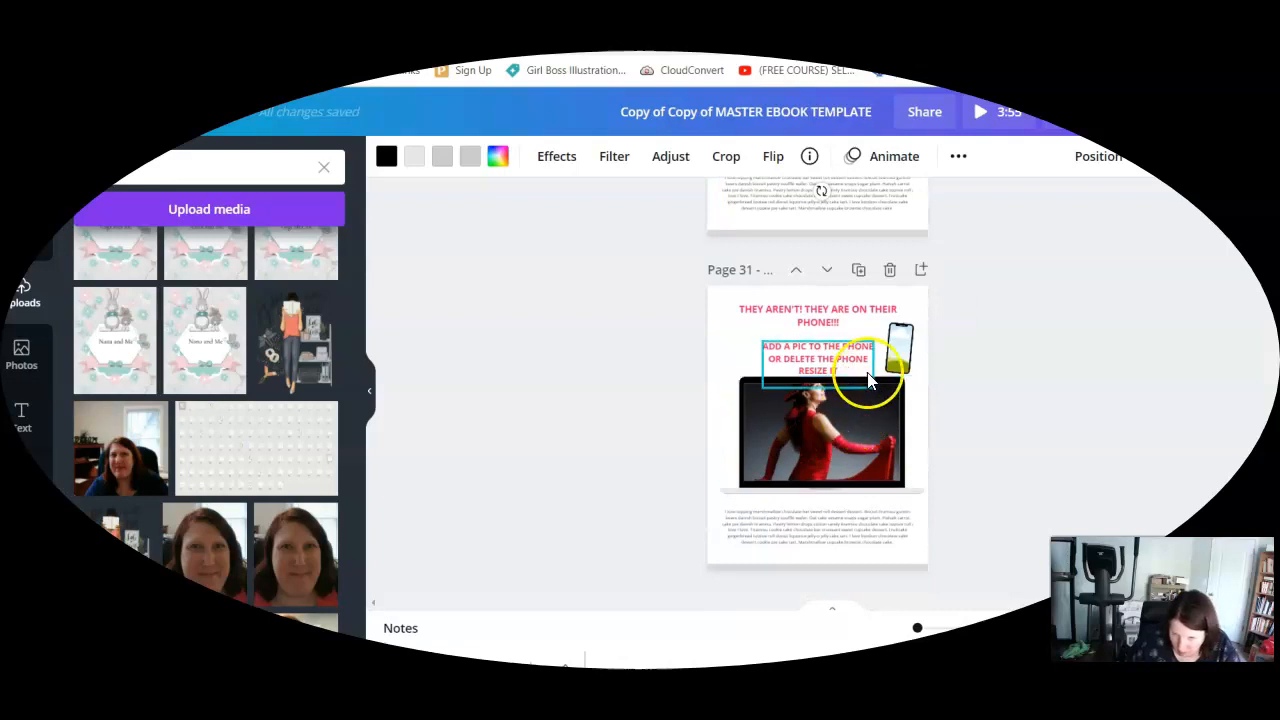
scroll(890, 385, "up", 3)
scroll(884, 405, "up", 3)
scroll(886, 414, "down", 3)
scroll(884, 410, "up", 1)
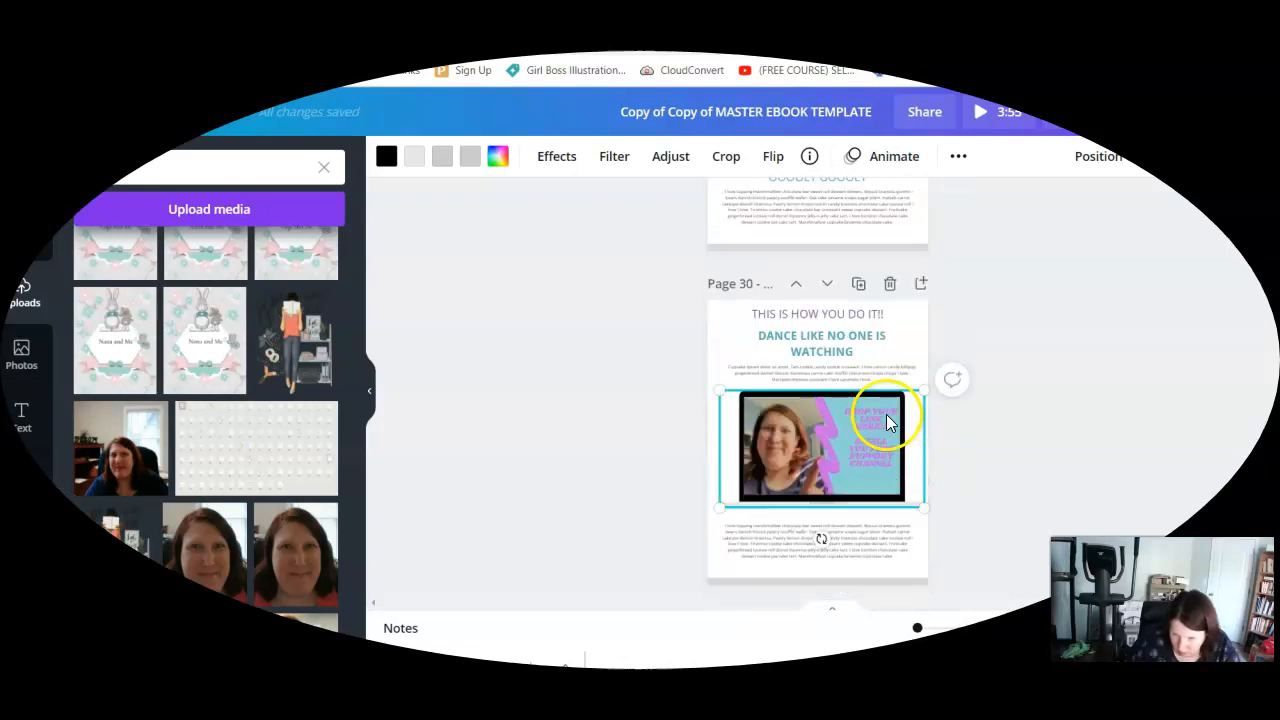
left_click(858, 355)
scroll(852, 375, "down", 1)
scroll(851, 380, "down", 1)
left_click(830, 401)
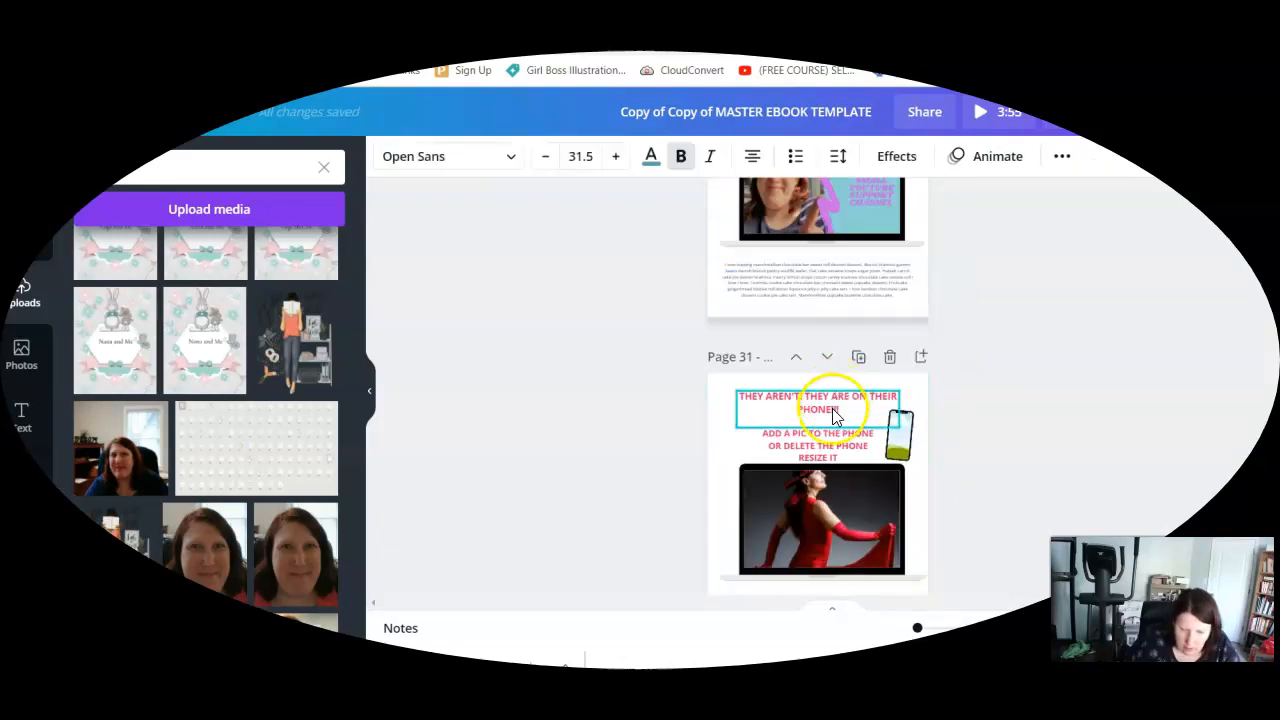
Duplicate the phone mockup on page 31 and place the copy on the opposite side of the "ADD A PIC TO THE PHONE" text
left_click(893, 446)
mouse_move(878, 488)
left_mouse_down()
mouse_move(912, 487)
mouse_move(738, 487)
mouse_move(914, 502)
mouse_move(883, 511)
left_mouse_up()
left_click(993, 418)
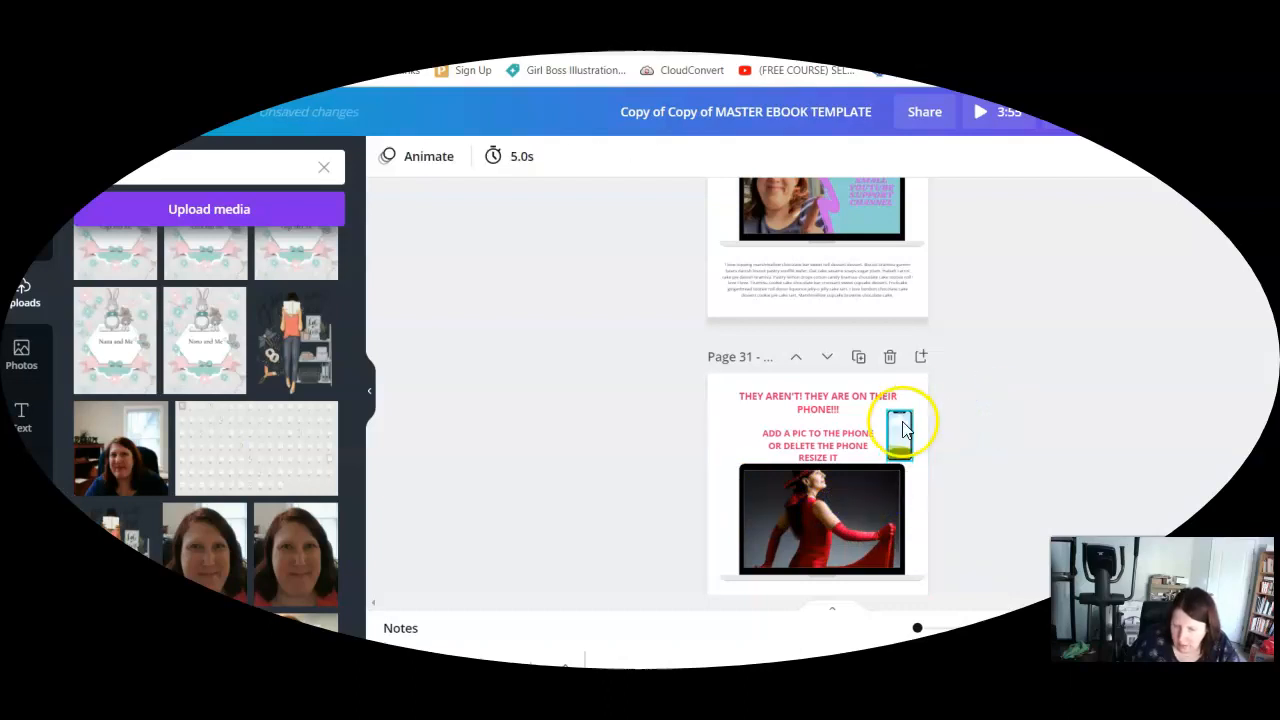
left_click(903, 428)
right_click(903, 428)
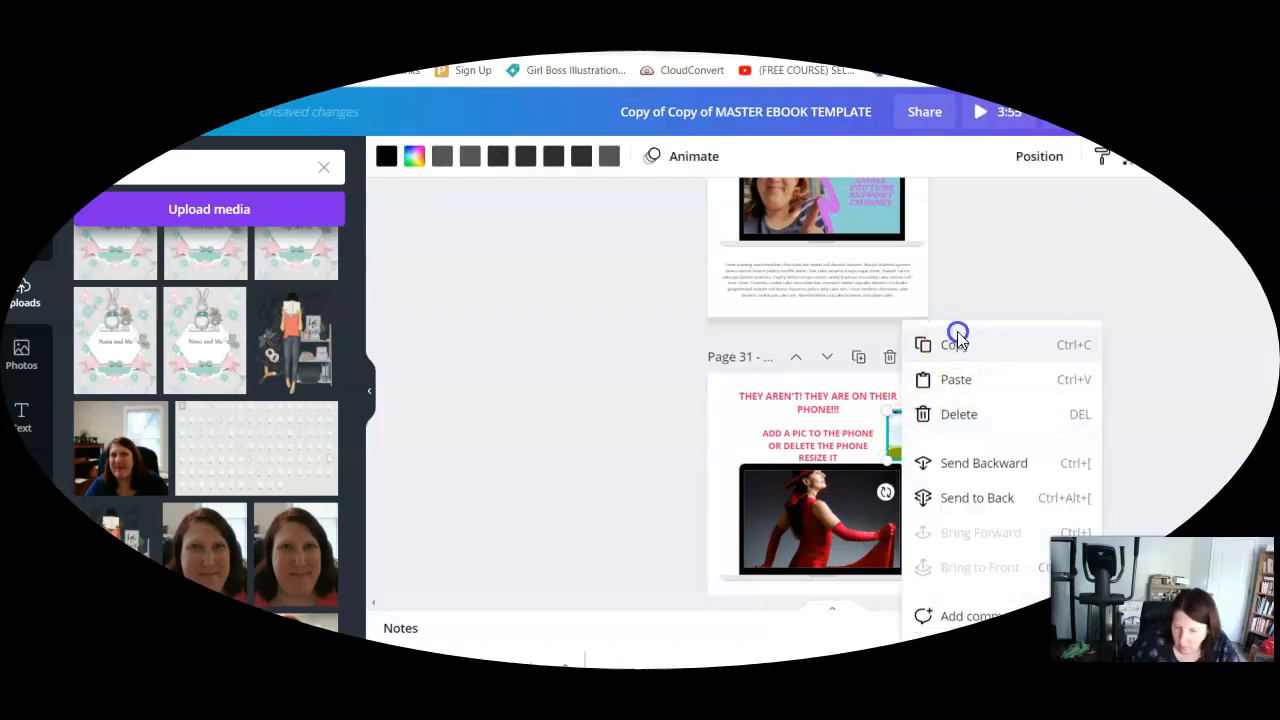
left_click(955, 343)
left_click(726, 452)
right_click(728, 453)
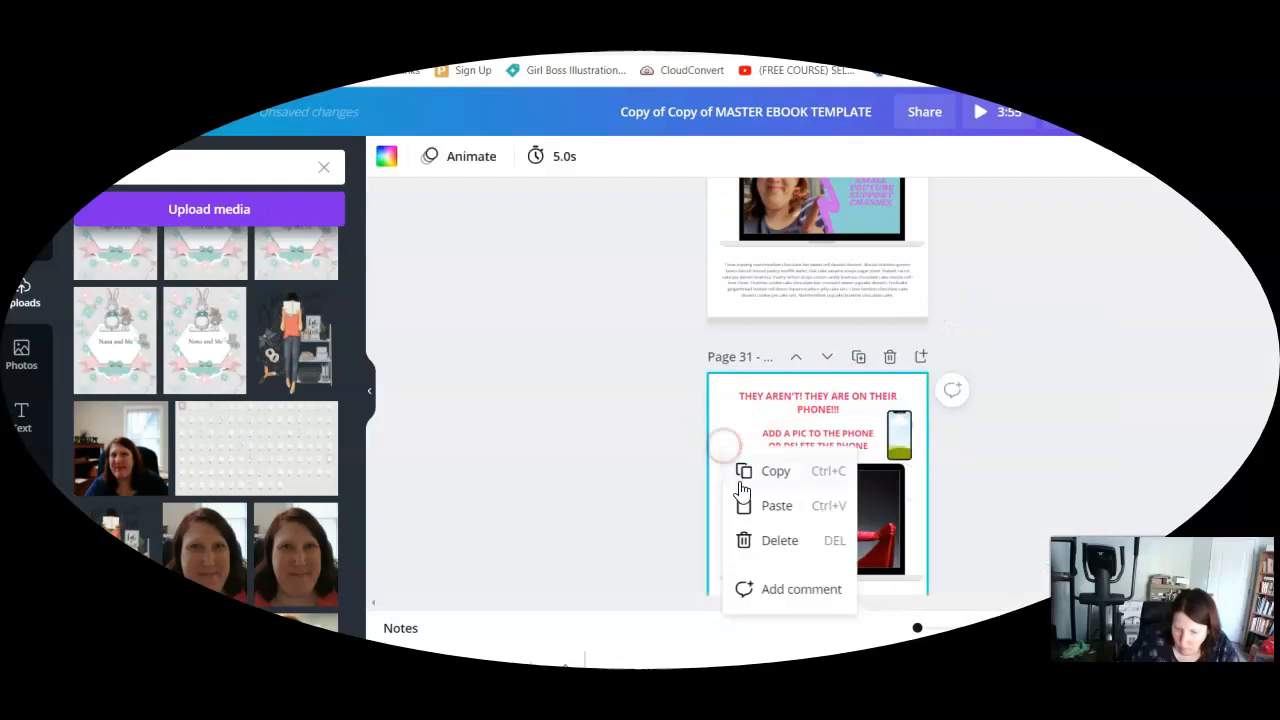
left_click(771, 502)
left_click_drag(903, 436, 740, 437)
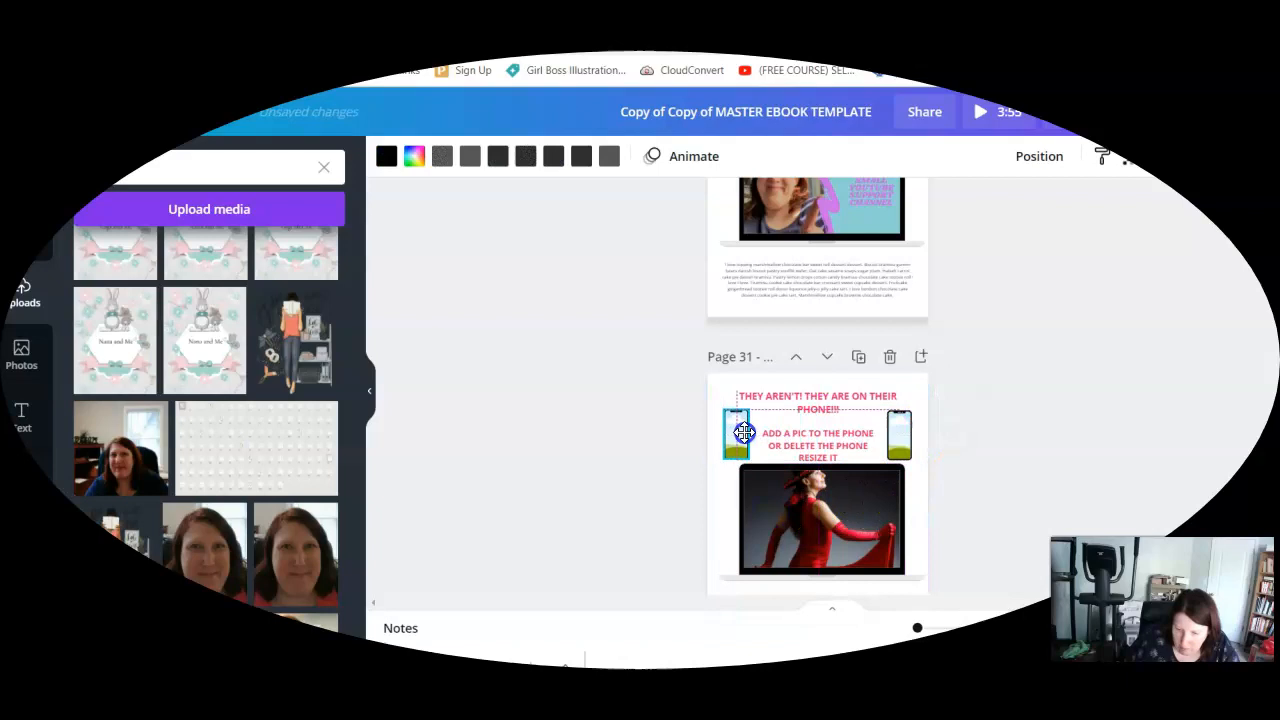
left_click(990, 474)
Try removing the red-dress photo from the laptop mockup on page 31, and undo the removal
scroll(1006, 507, "down", 3)
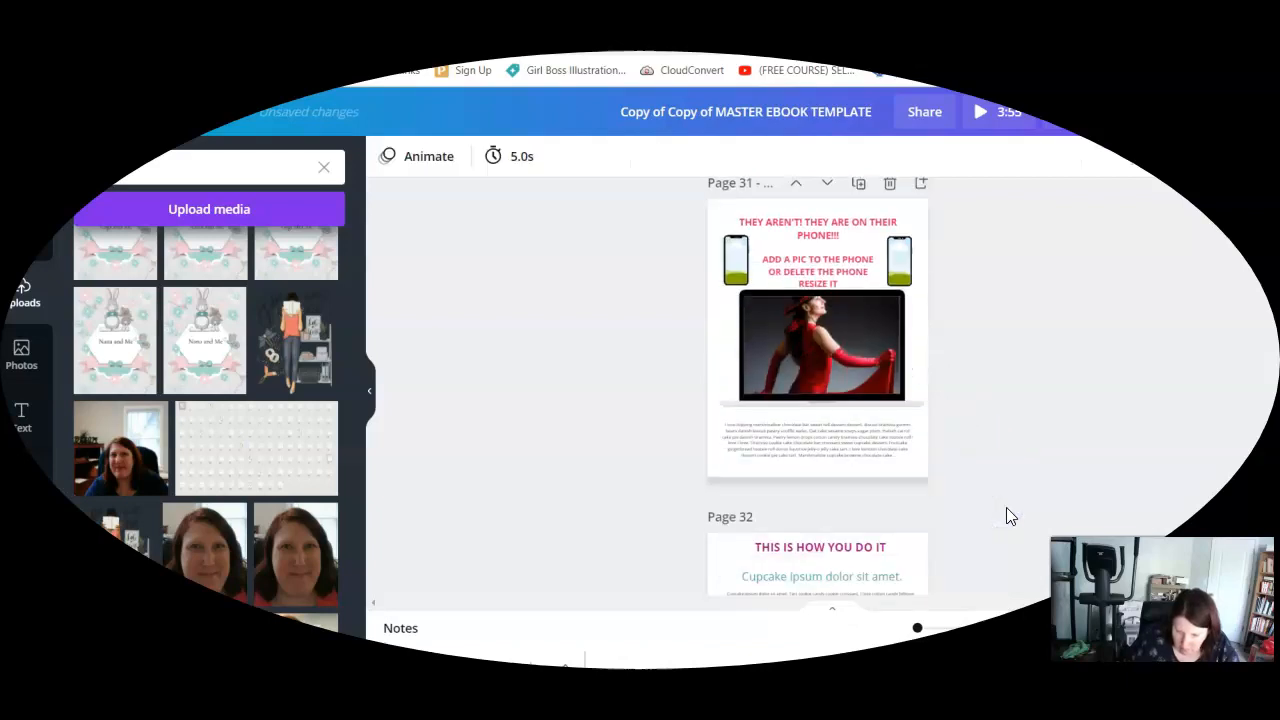
left_click(835, 354)
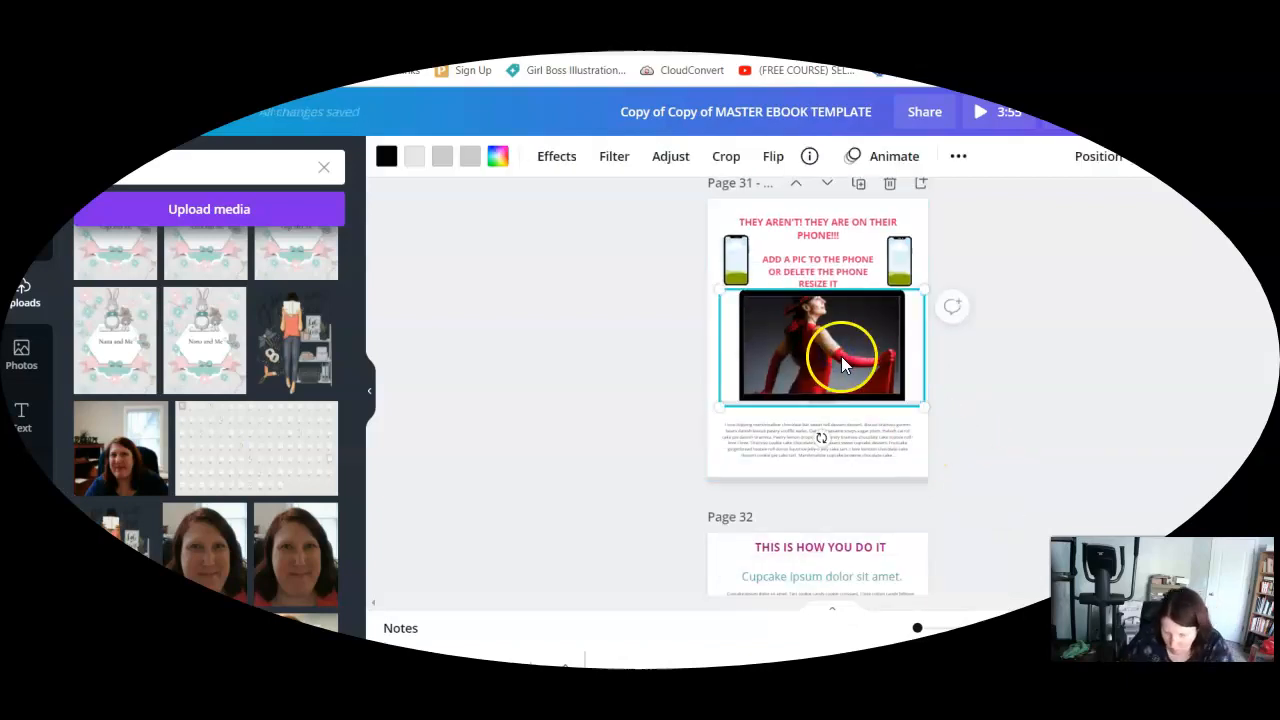
key("Delete")
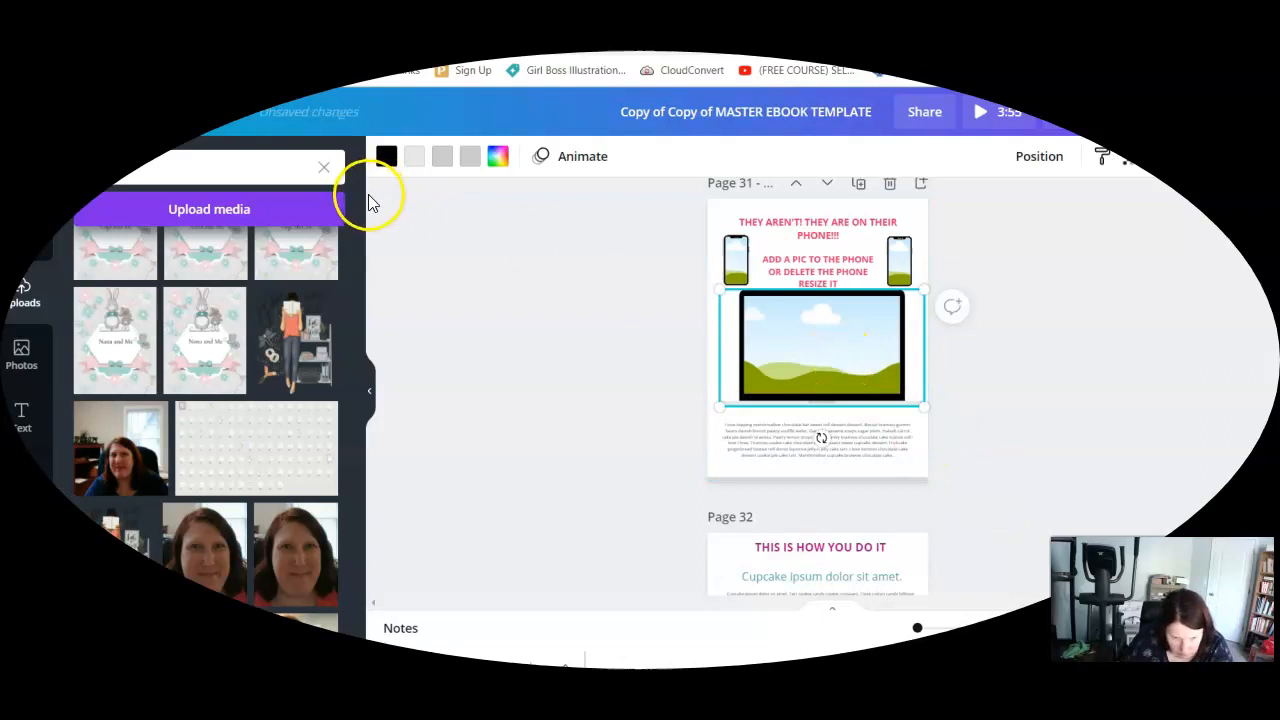
left_click(232, 113)
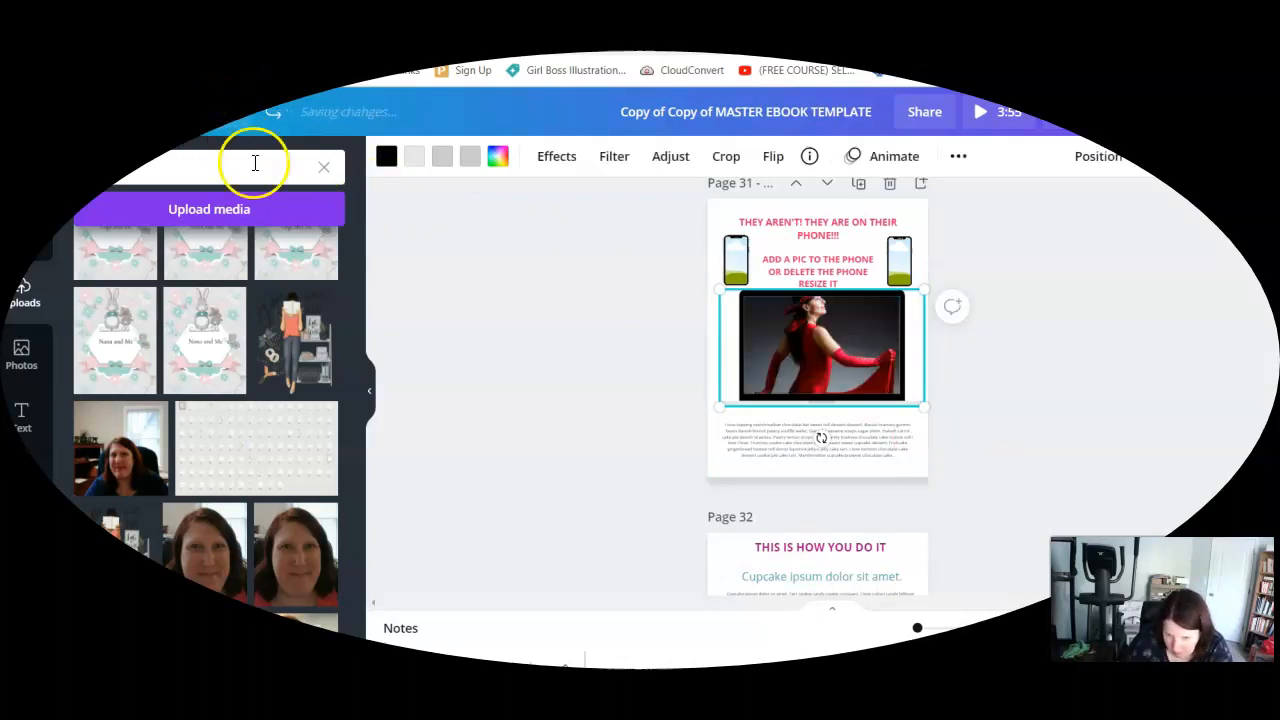
Try deleting the body text on page 31 and moving the laptop mockup down into its space, and undo both changes
key("Delete")
left_click_drag(795, 370, 797, 390)
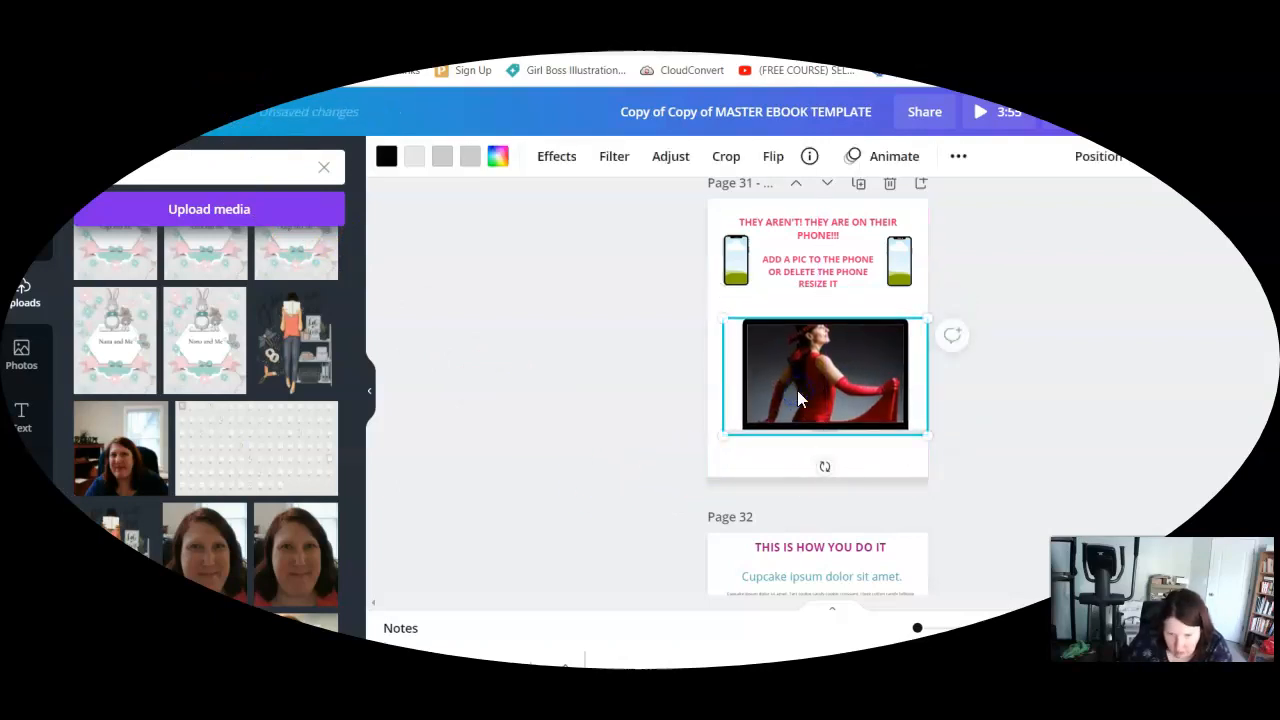
left_click(237, 113)
left_click(237, 113)
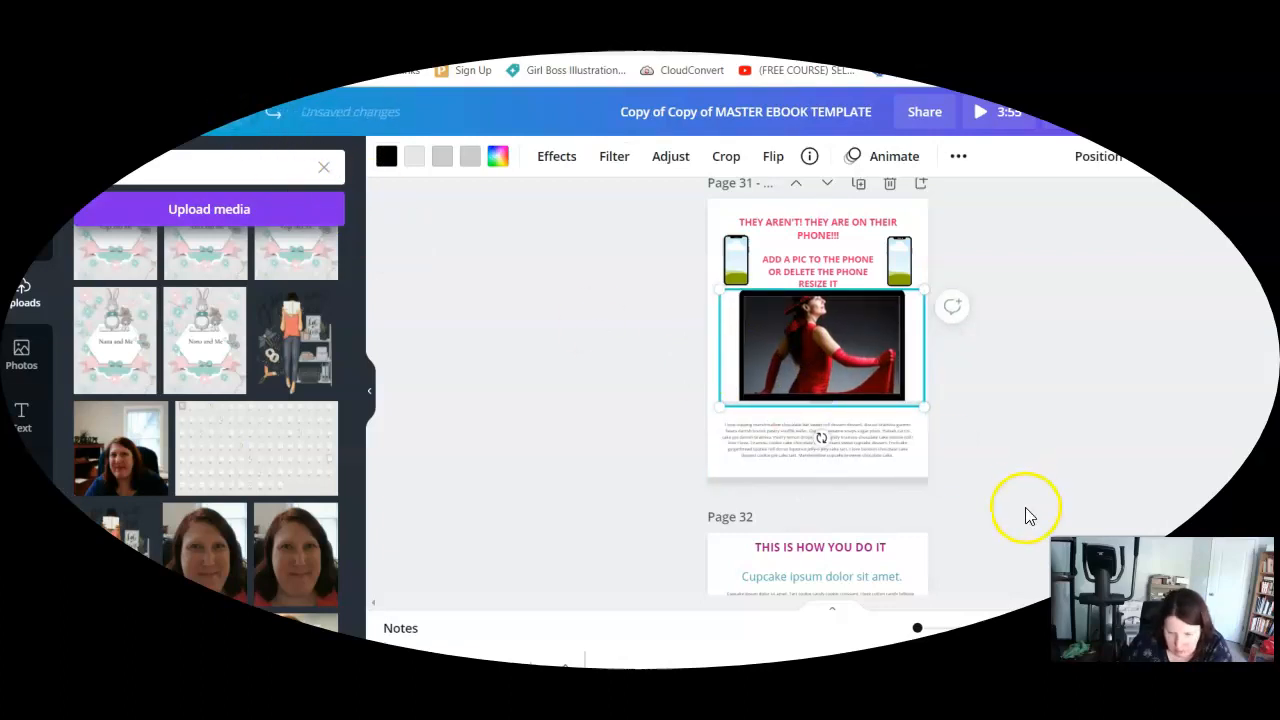
Examine the video in the laptop mockup on page 32 and the fruit photos with text and buttons on page 33
scroll(1025, 518, "down", 3)
left_click(912, 521)
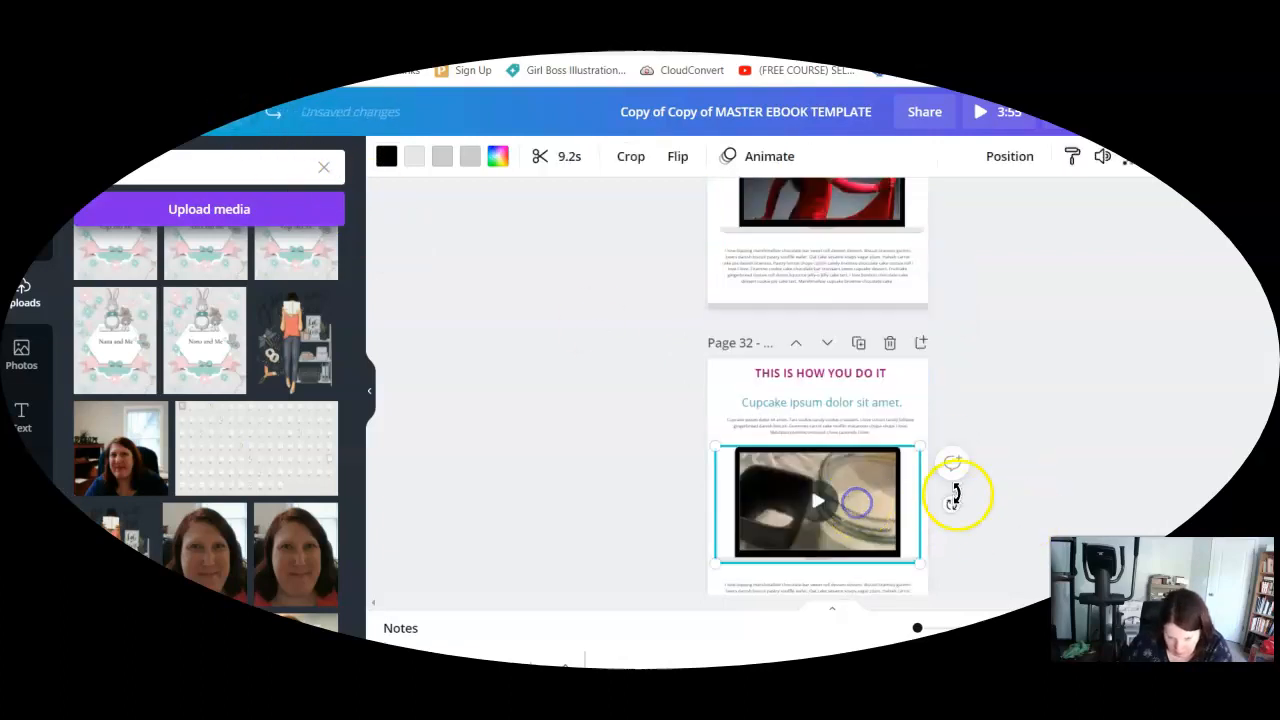
scroll(989, 482, "down", 5)
left_click(897, 358)
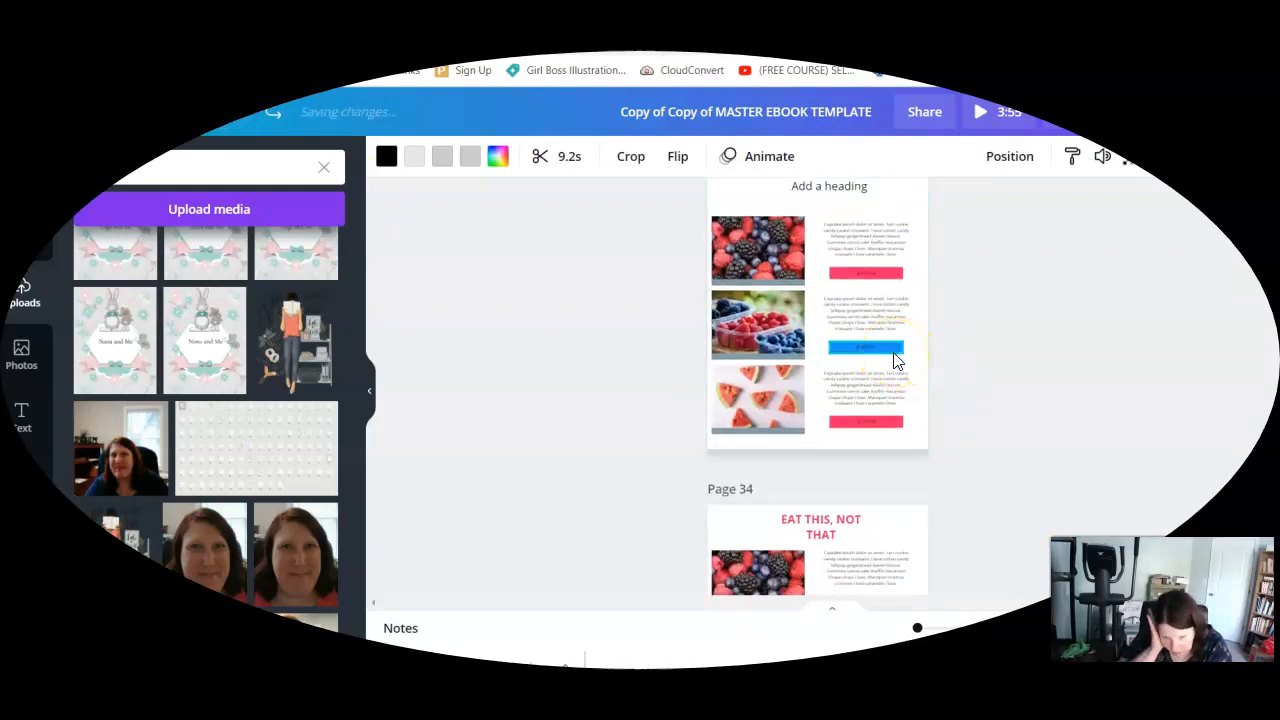
left_click(902, 347)
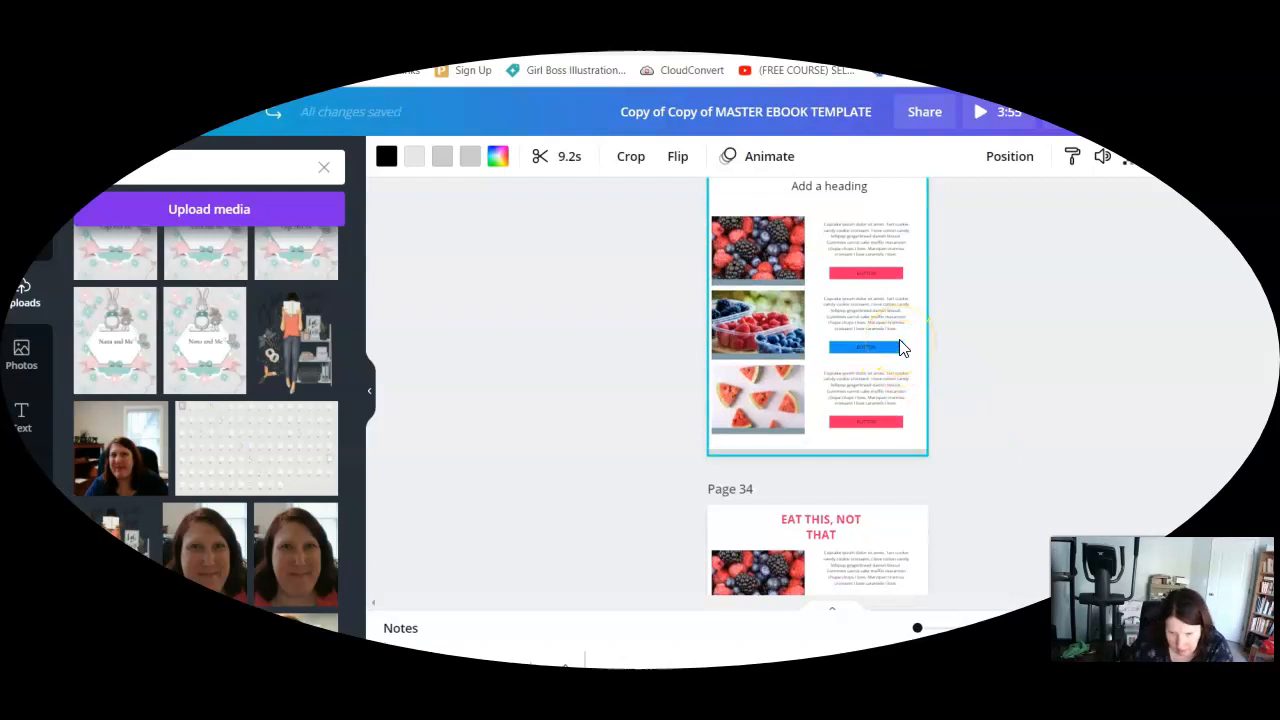
Try deleting the text block beside the watermelon photo and its button label on page 33, and undo both deletions
left_click(855, 388)
key("Delete")
left_click(848, 425)
key("Delete")
left_click(837, 423)
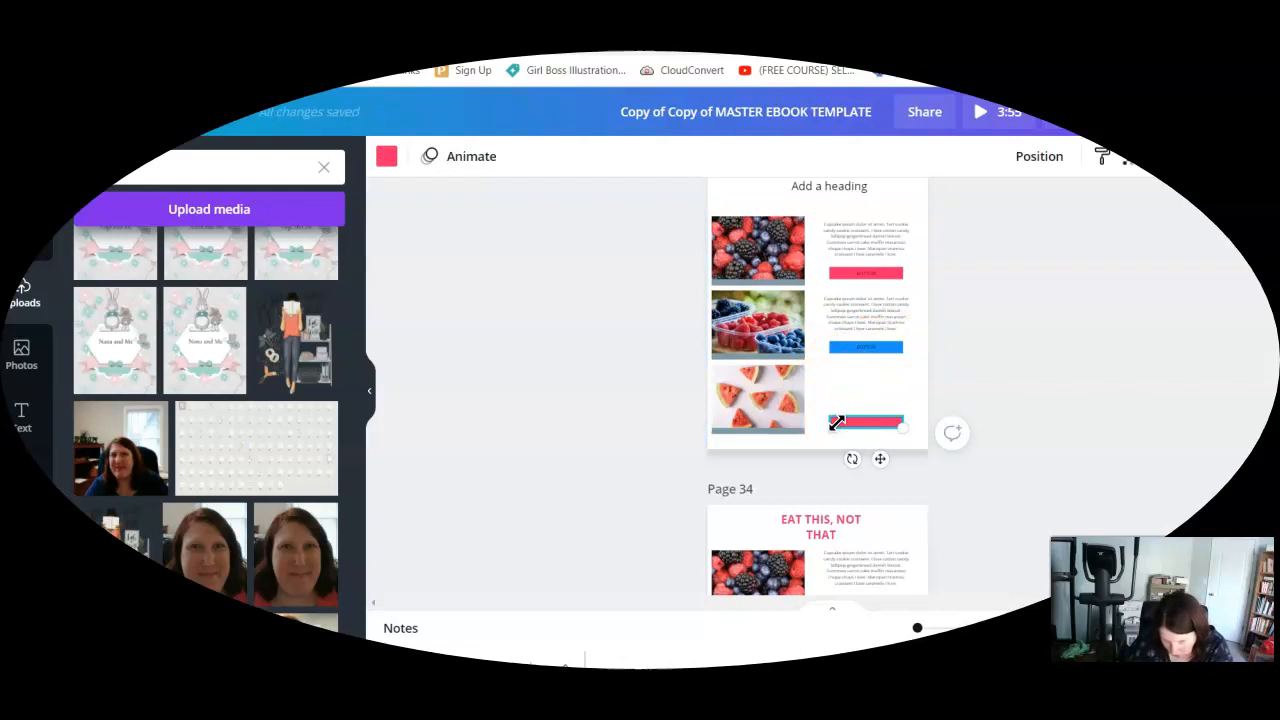
left_click(313, 128)
left_click(230, 117)
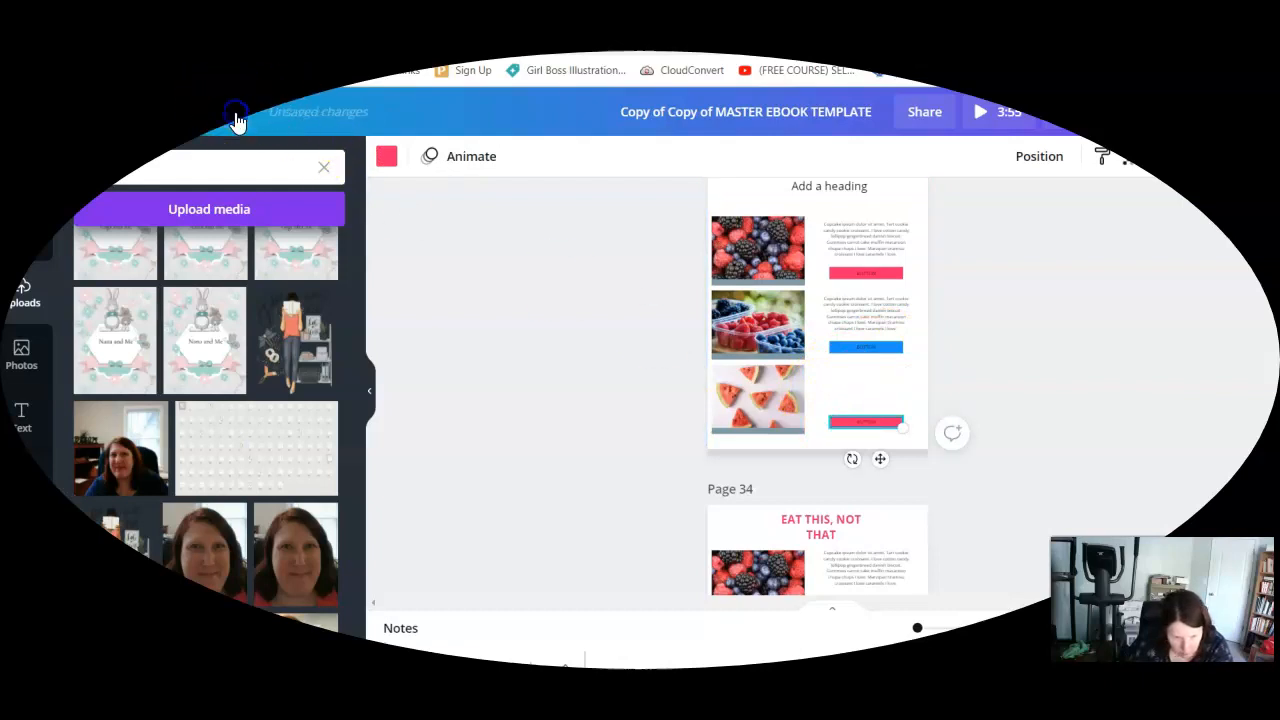
left_click(1190, 405)
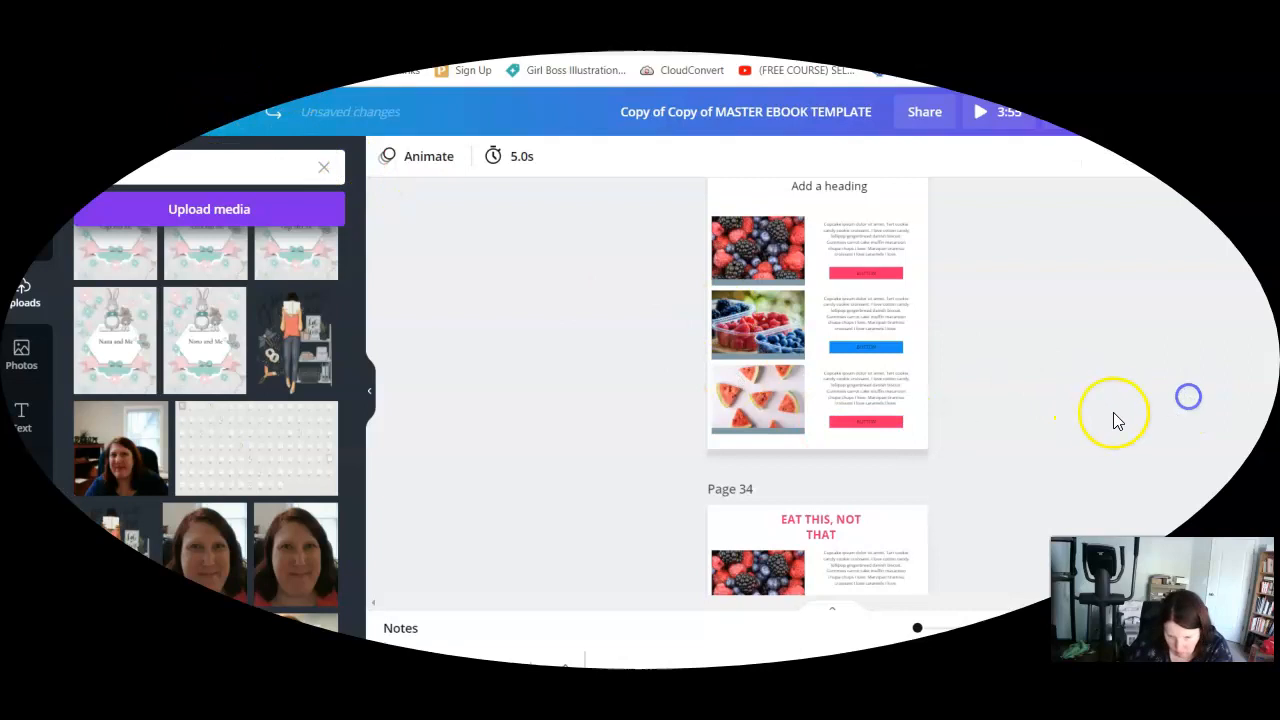
Examine the headings, food photos, buttons and text columns on pages 34 to 37
scroll(1105, 425, "down", 3)
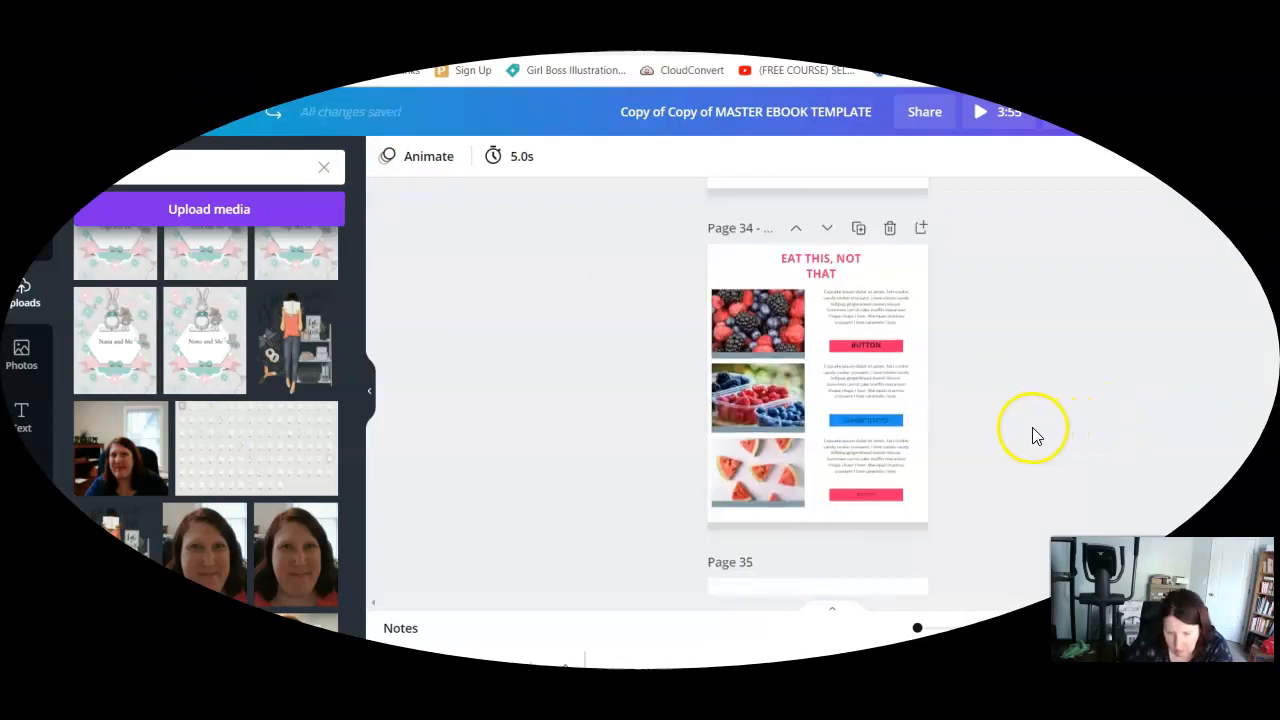
left_click(913, 272)
scroll(957, 346, "down", 5)
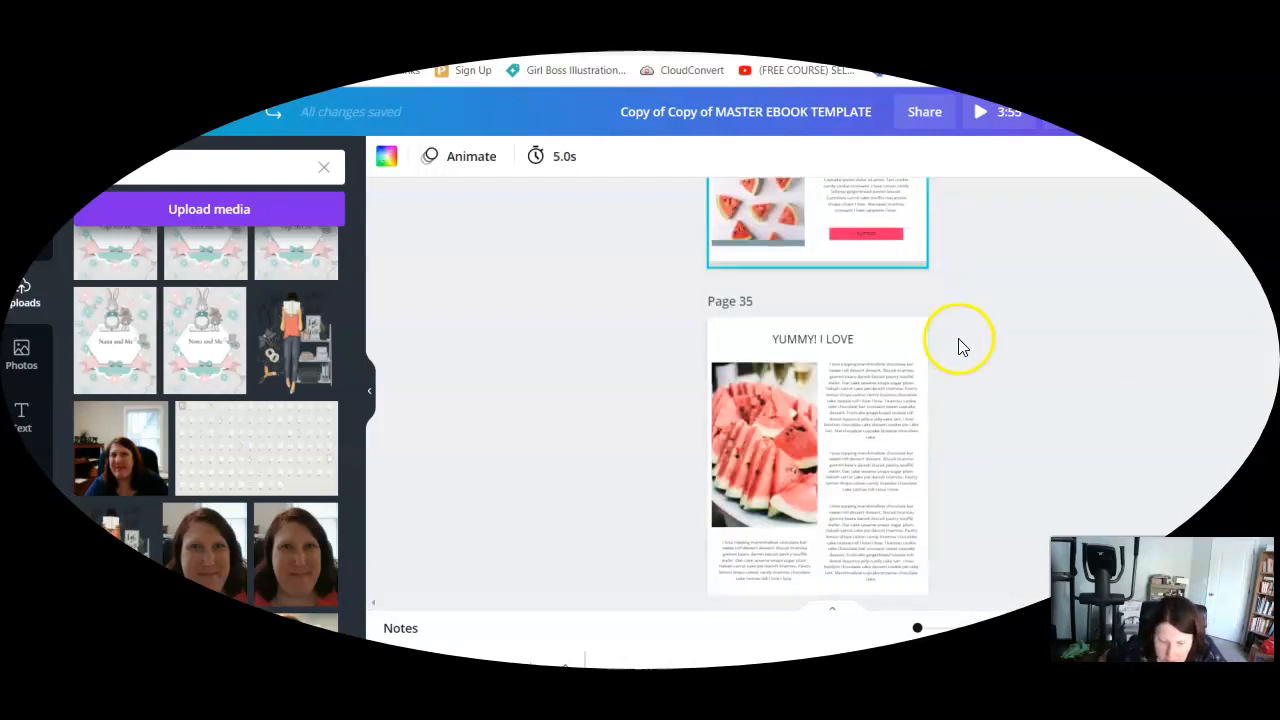
scroll(958, 346, "down", 3)
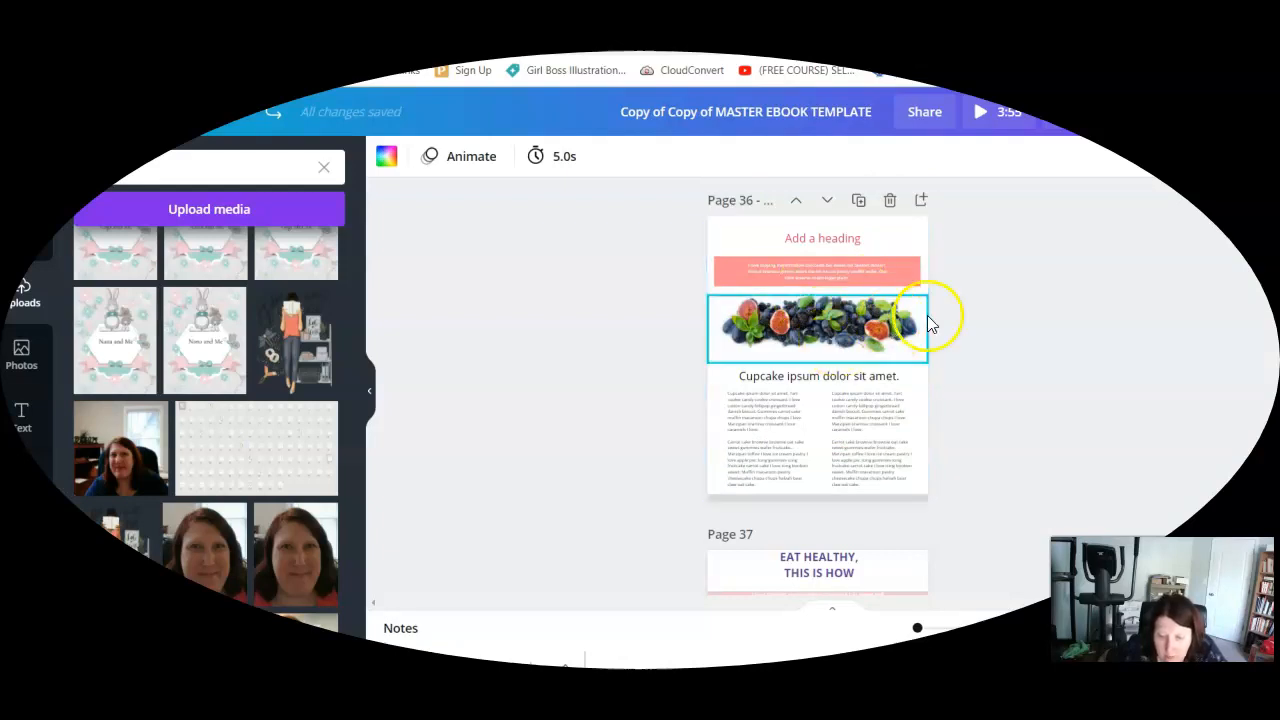
left_click(966, 270)
scroll(966, 270, "down", 3)
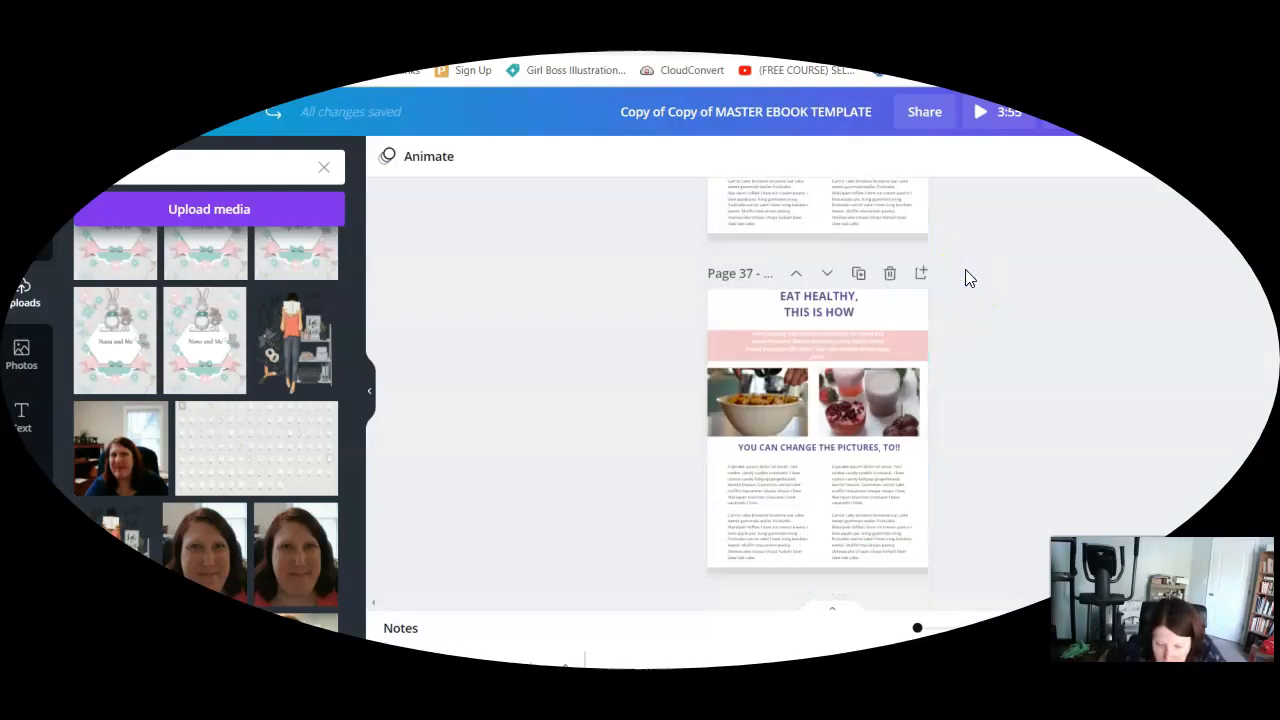
Examine the pink text band, food video and text columns on page 37 and the food comparison layouts on pages 38 and 39
left_click(921, 338)
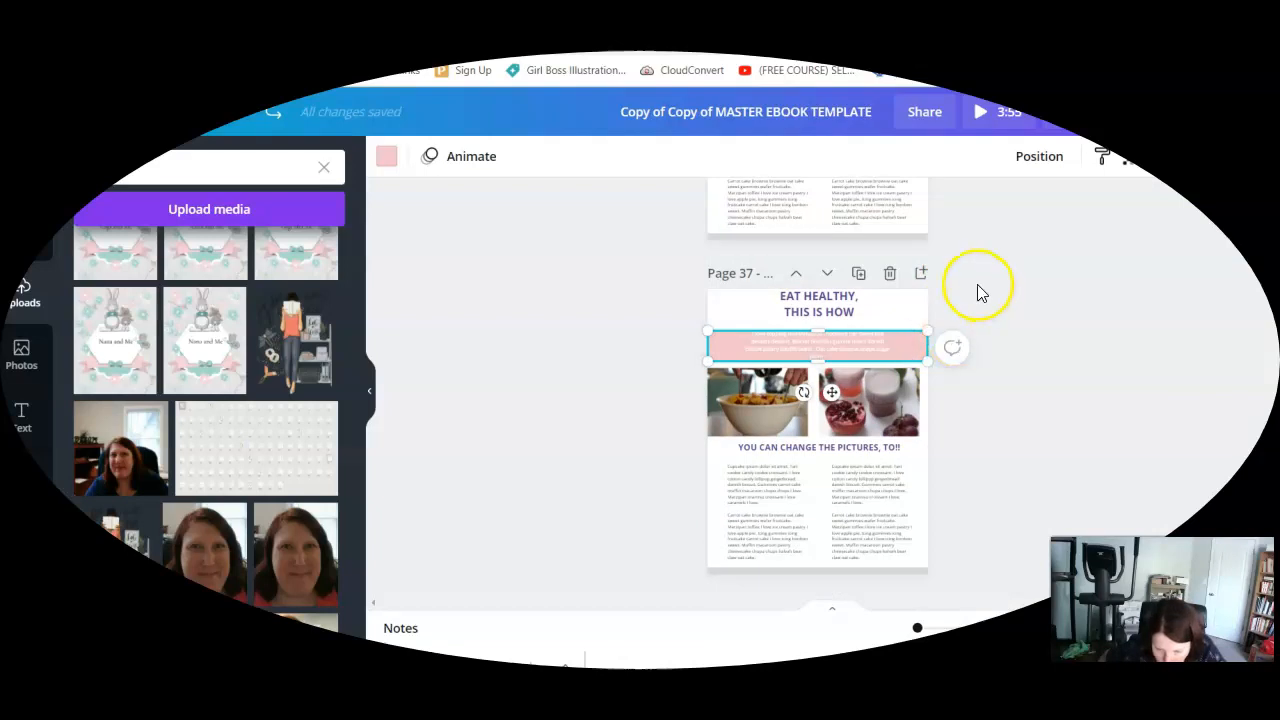
scroll(977, 284, "down", 5)
scroll(976, 285, "up", 3)
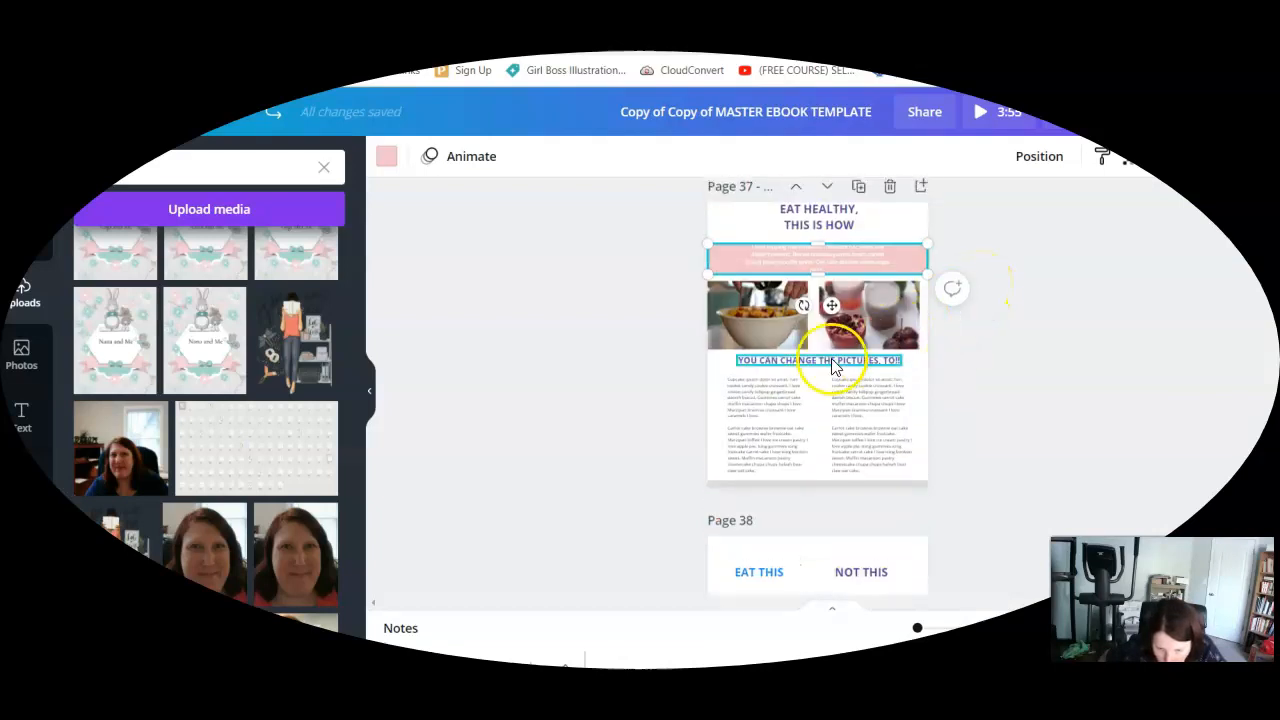
left_click(777, 319)
left_click(759, 257)
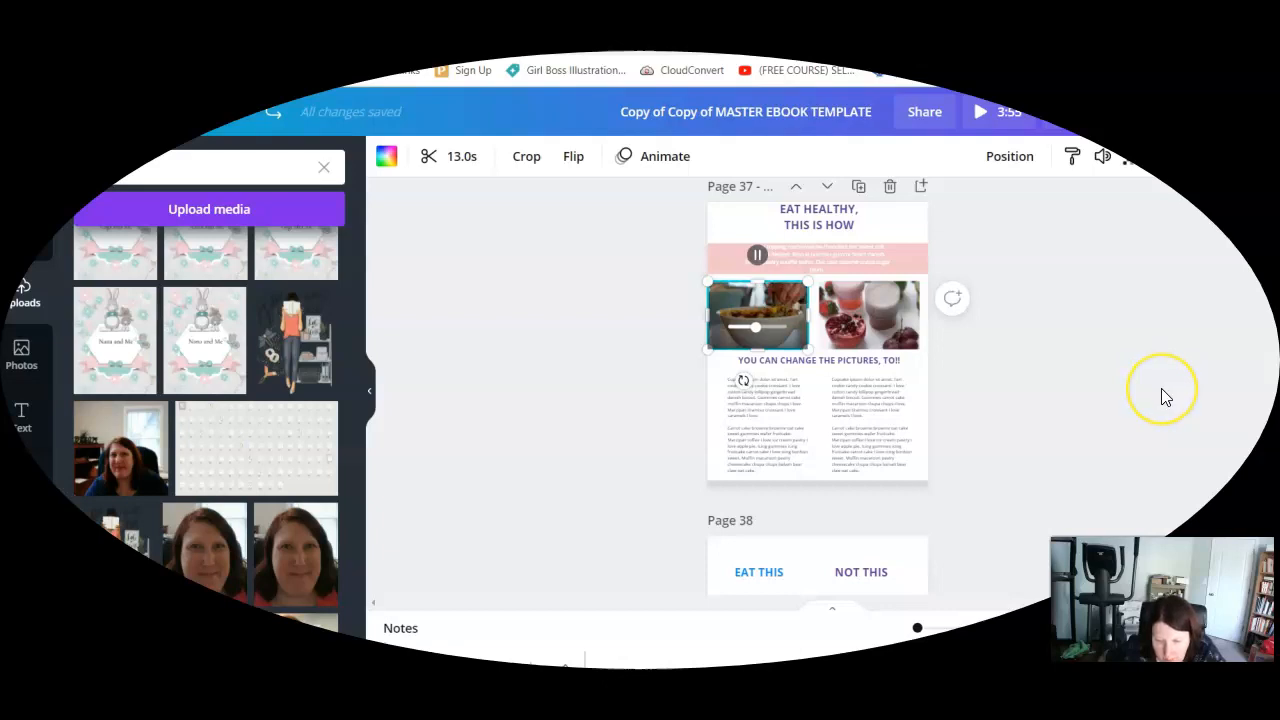
scroll(1161, 396, "down", 3)
scroll(1159, 388, "down", 3)
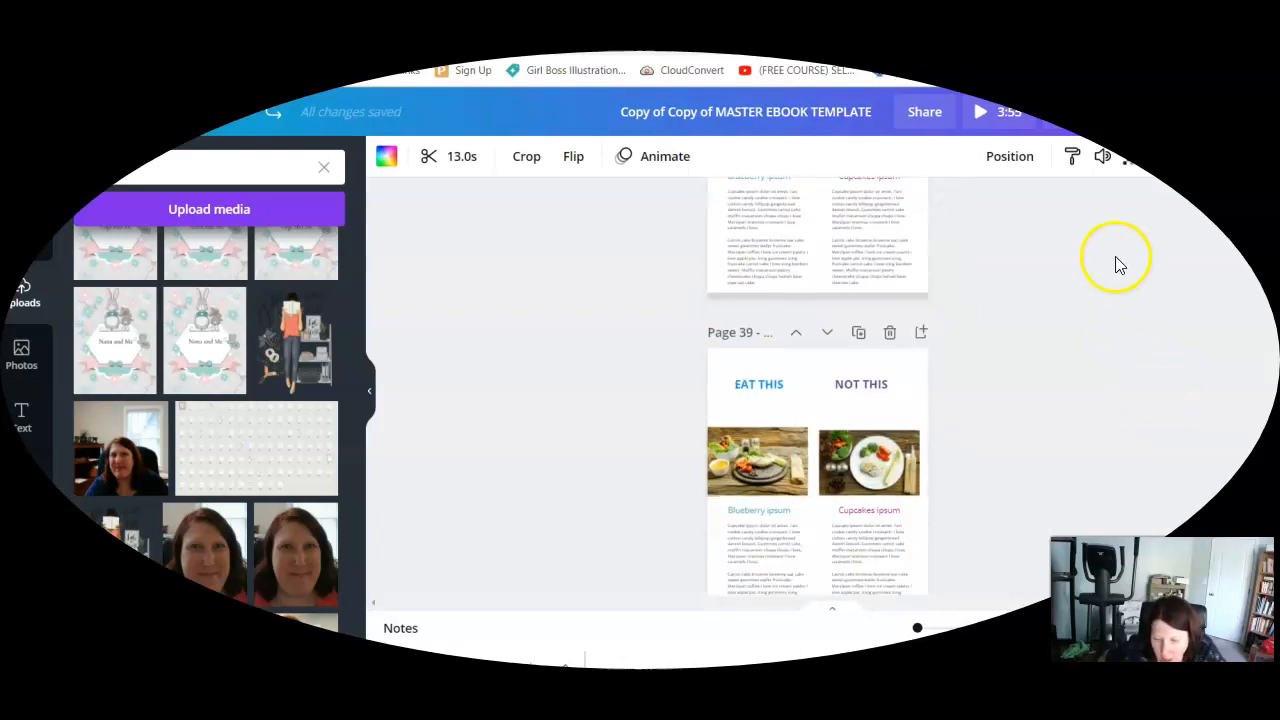
scroll(937, 449, "down", 3)
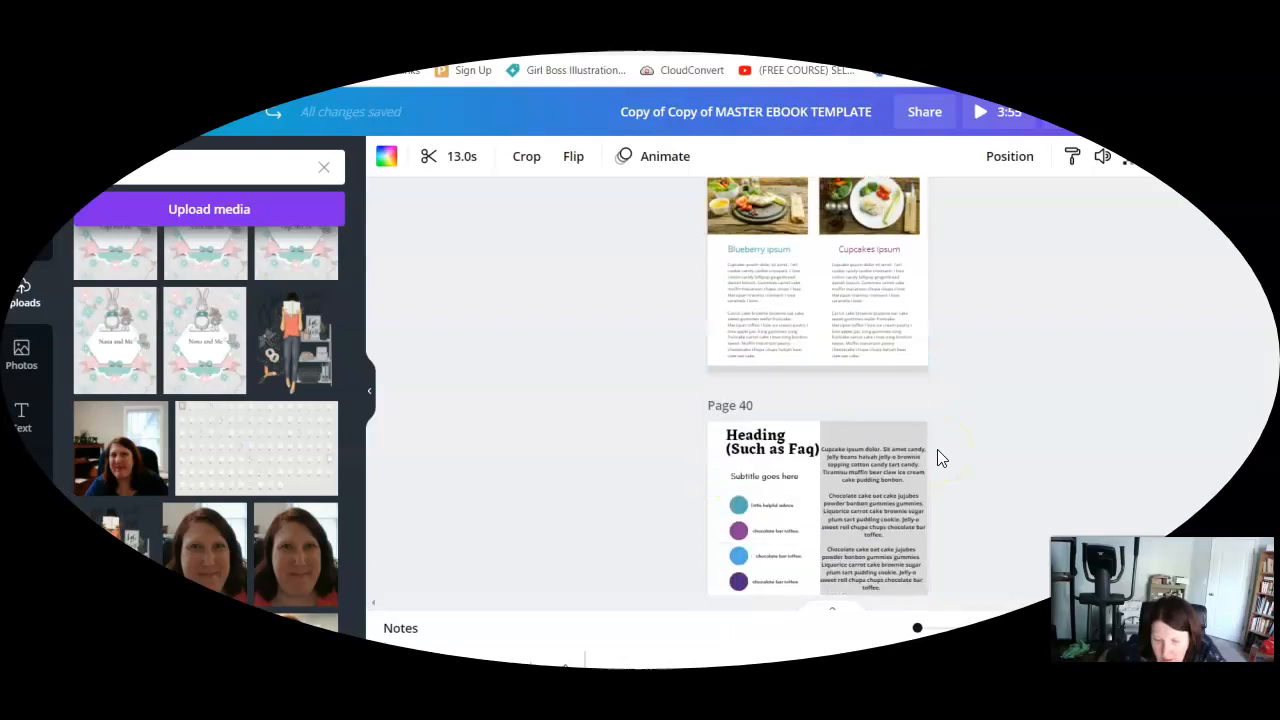
left_click(882, 263)
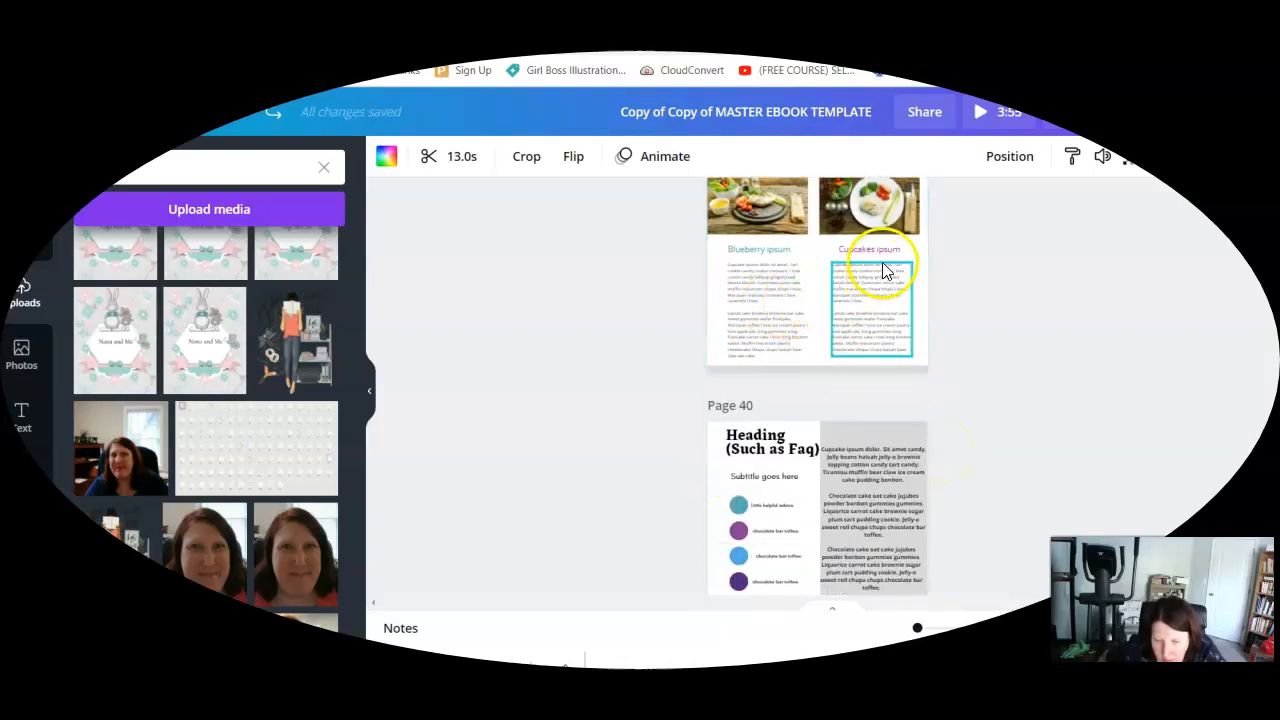
scroll(858, 391, "down", 3)
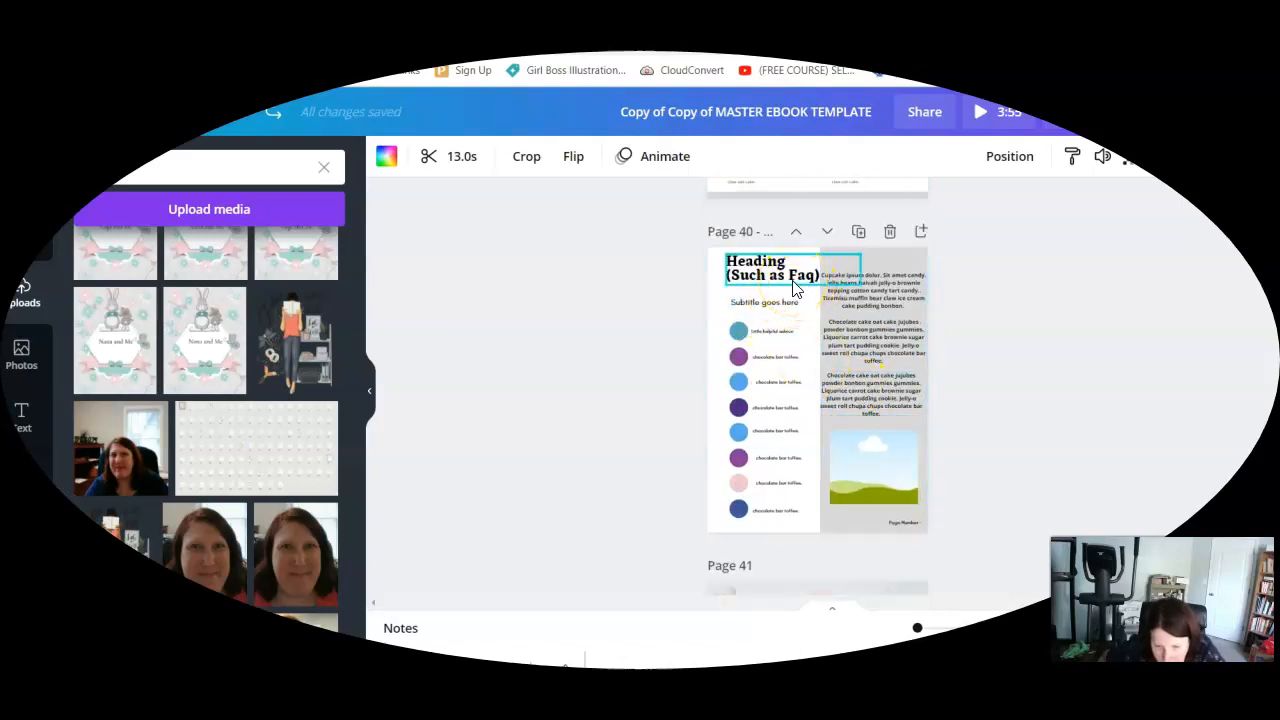
Centre-align the "Heading (Such as Faq)" text on page 40 and shift it left to sit over the white column
left_click_drag(795, 289, 776, 276)
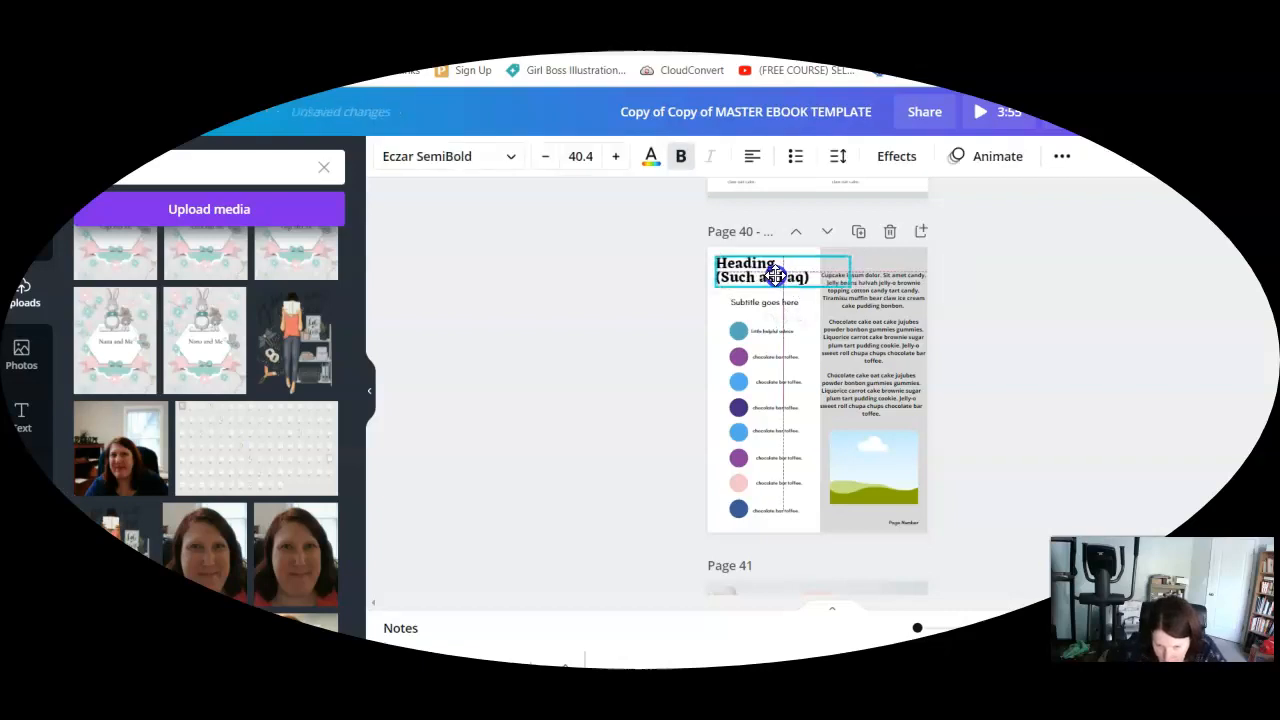
left_click(757, 157)
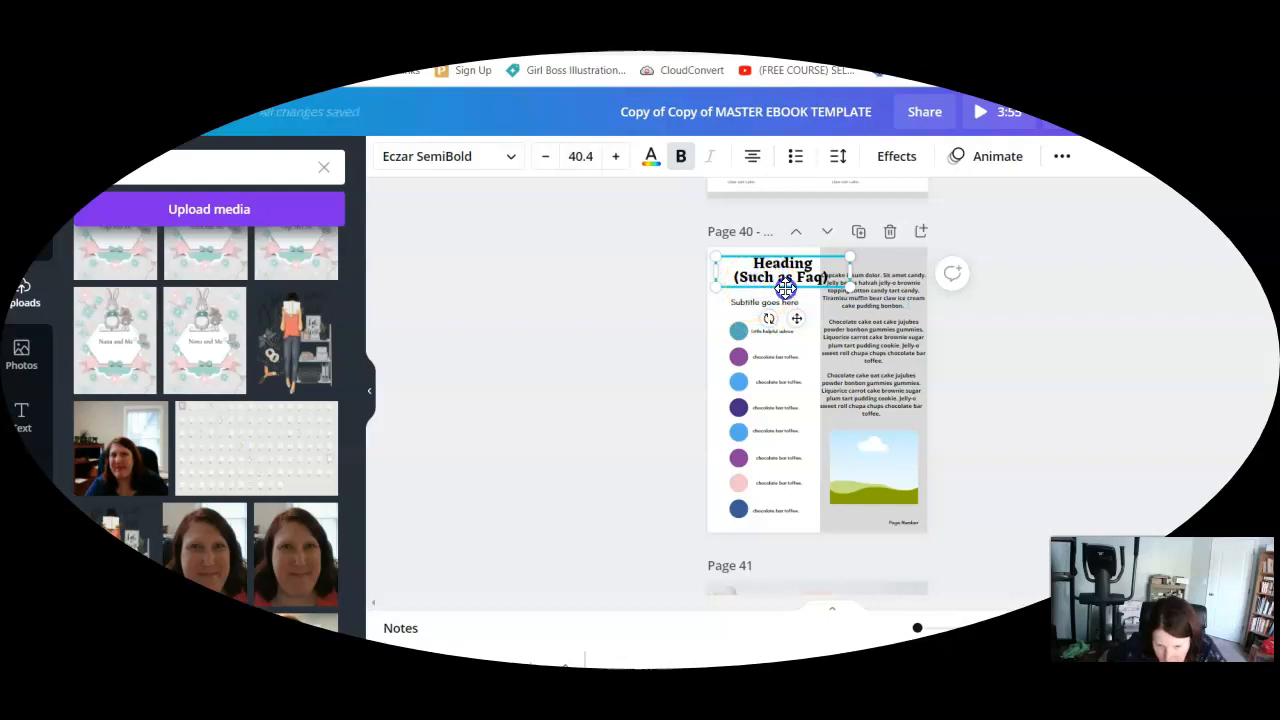
left_click_drag(786, 288, 775, 288)
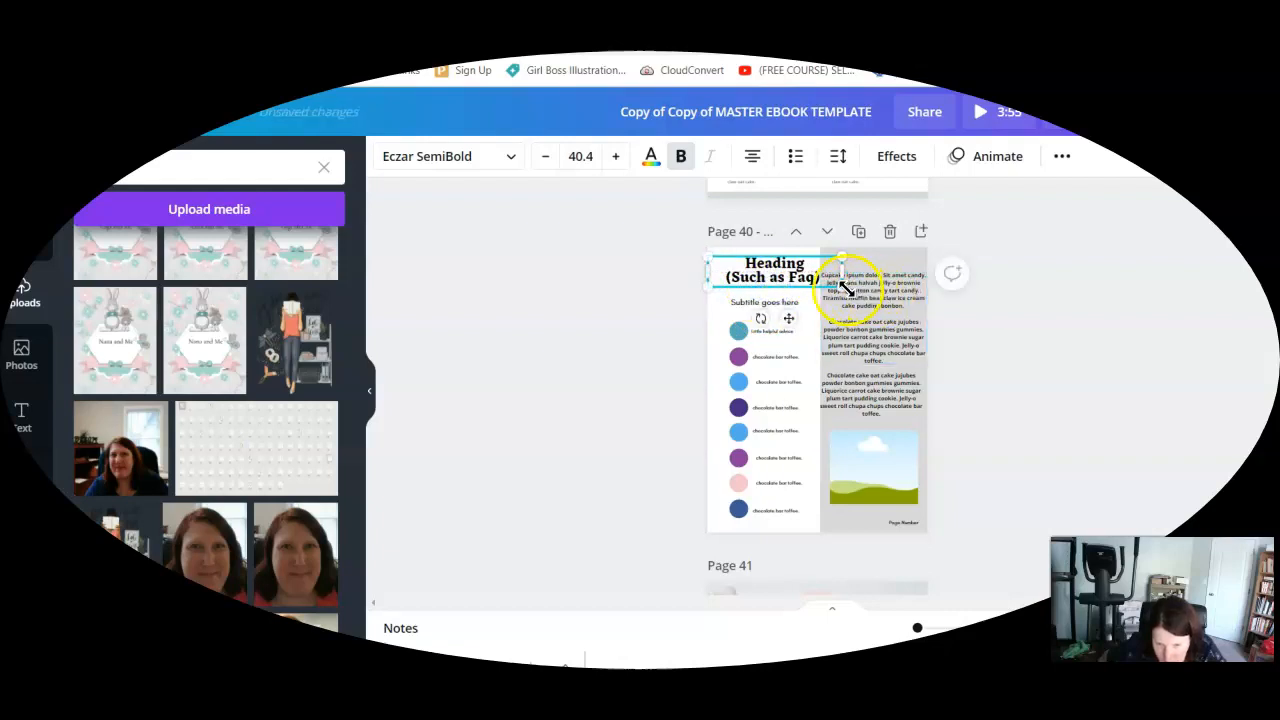
left_click(904, 377)
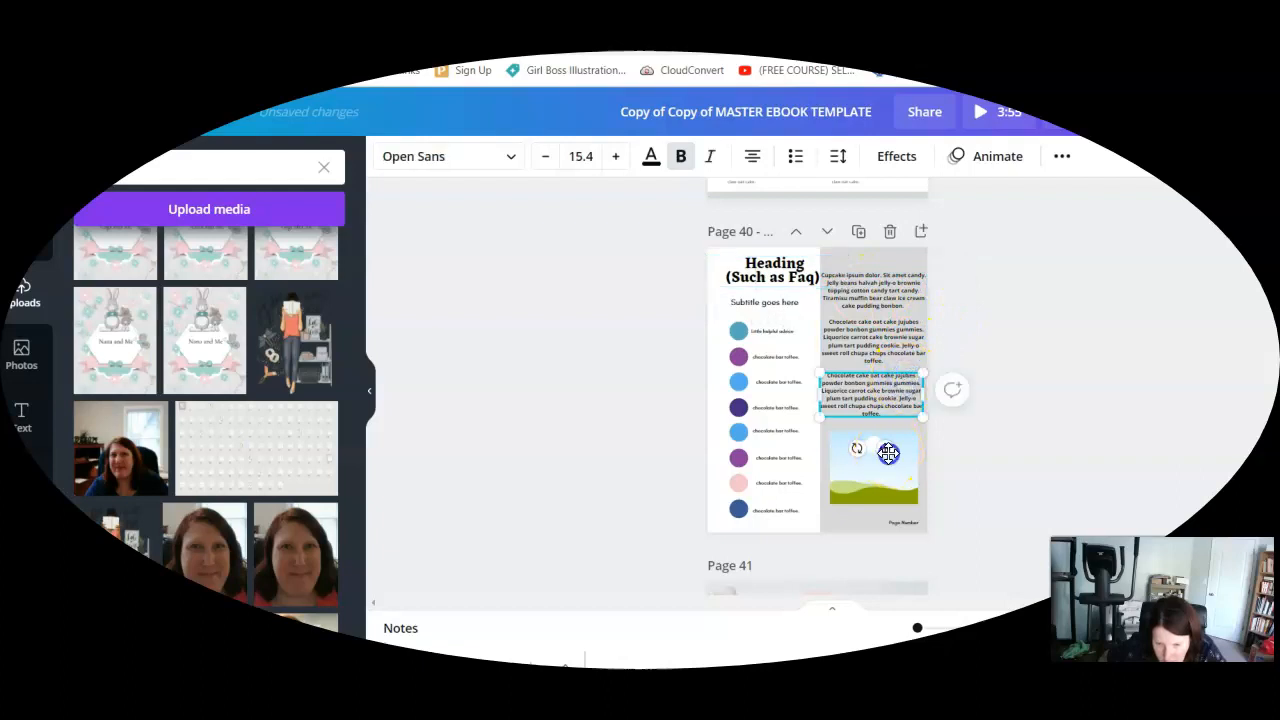
Recolor the teal circle beside the first list item on page 40 with the bright pink document color
left_click(768, 304)
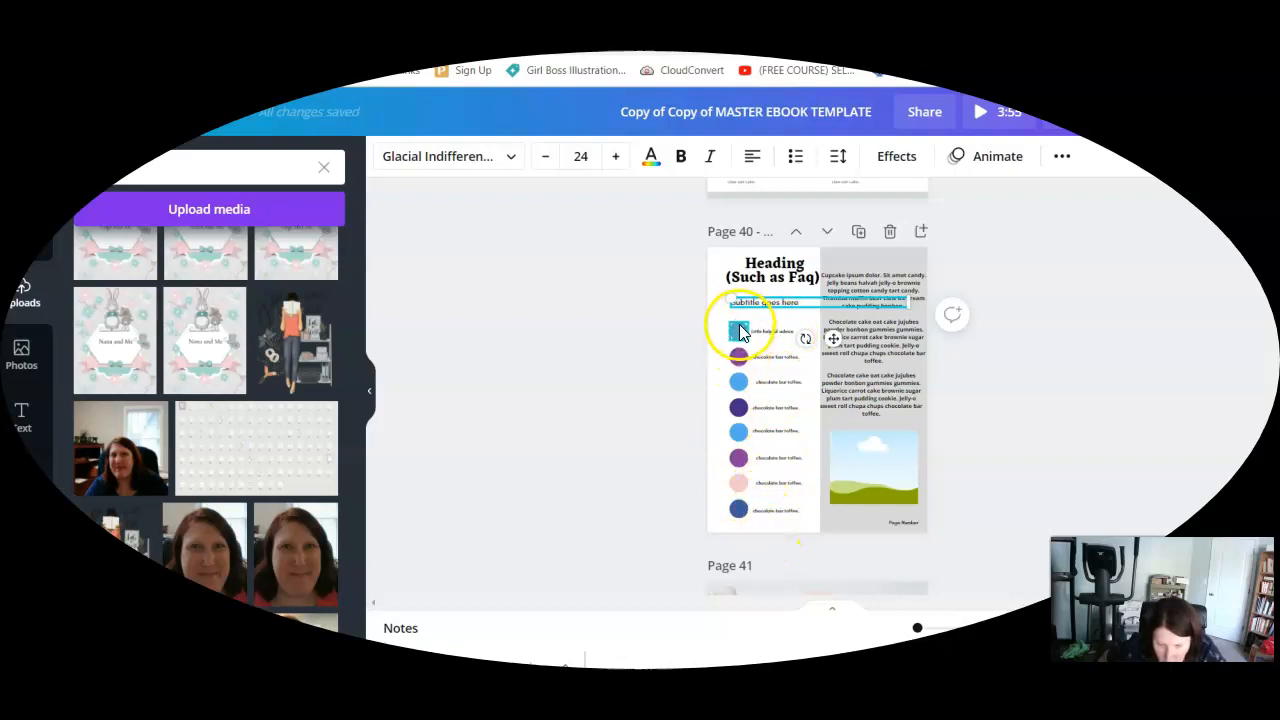
left_click(737, 330)
left_click(388, 158)
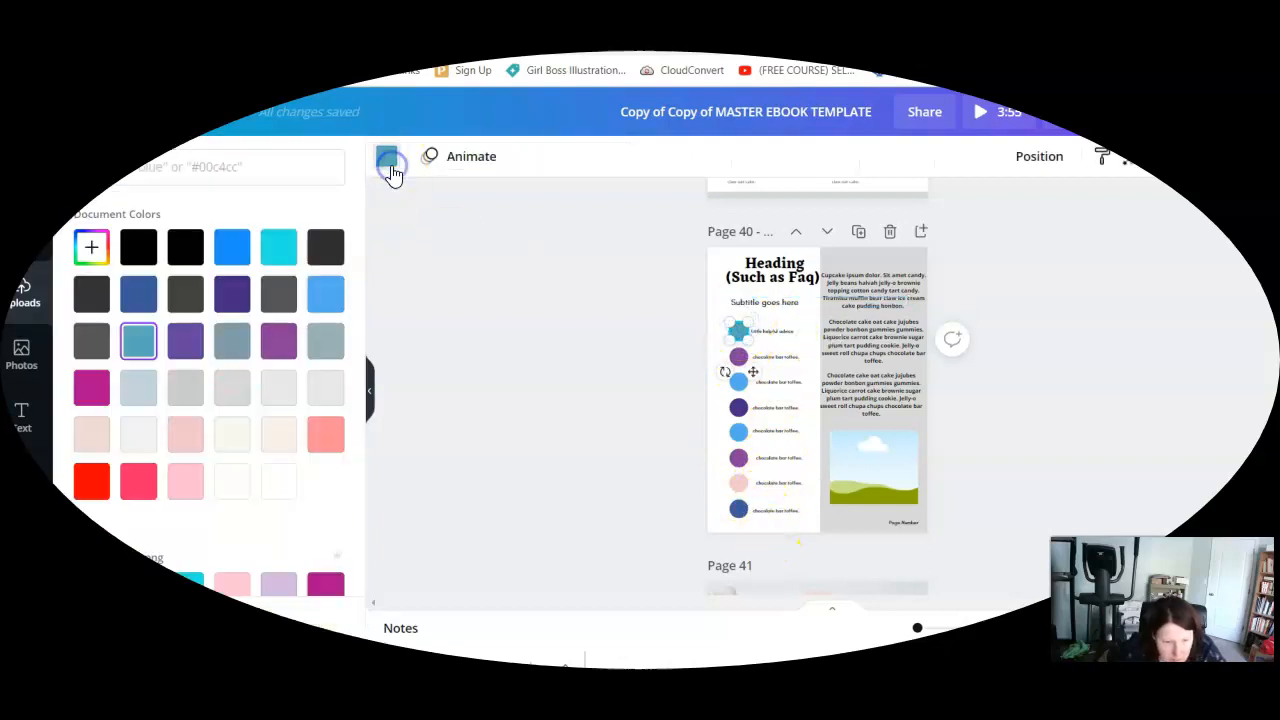
left_click(143, 485)
left_click(611, 460)
Try deleting one of the colored list circles on page 40, and undo the deletion
left_click(739, 510)
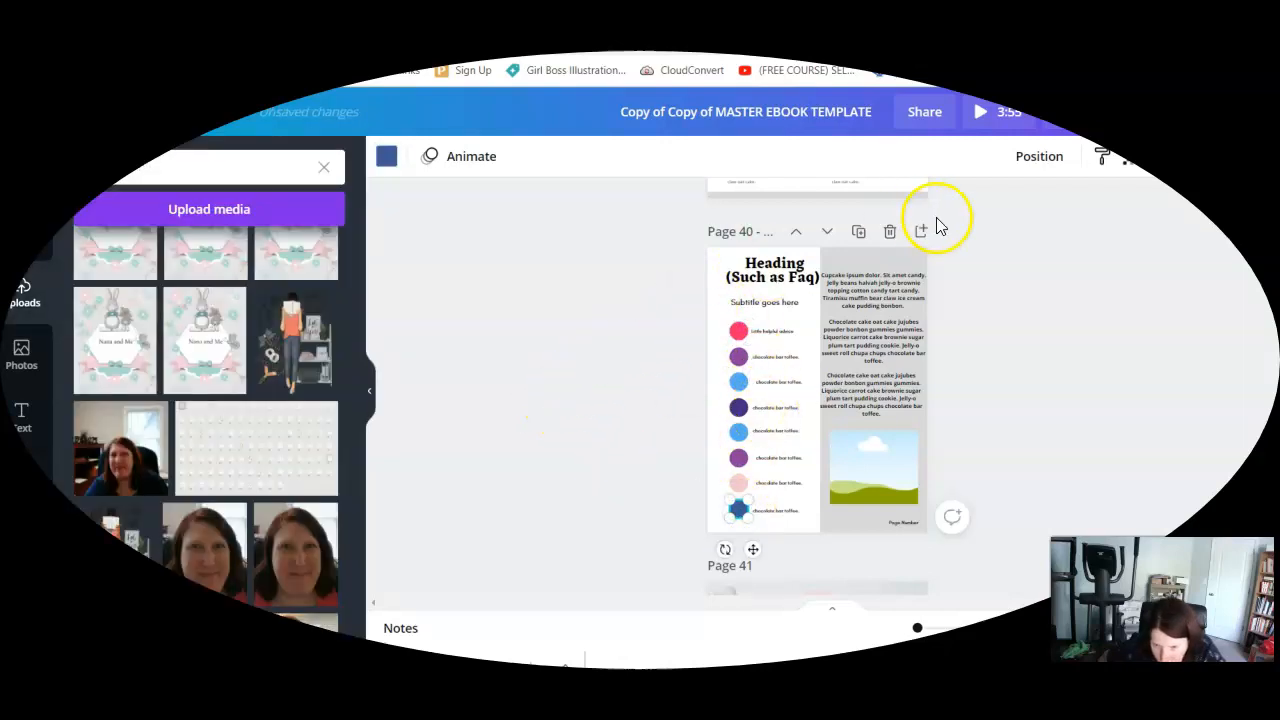
left_click(743, 432)
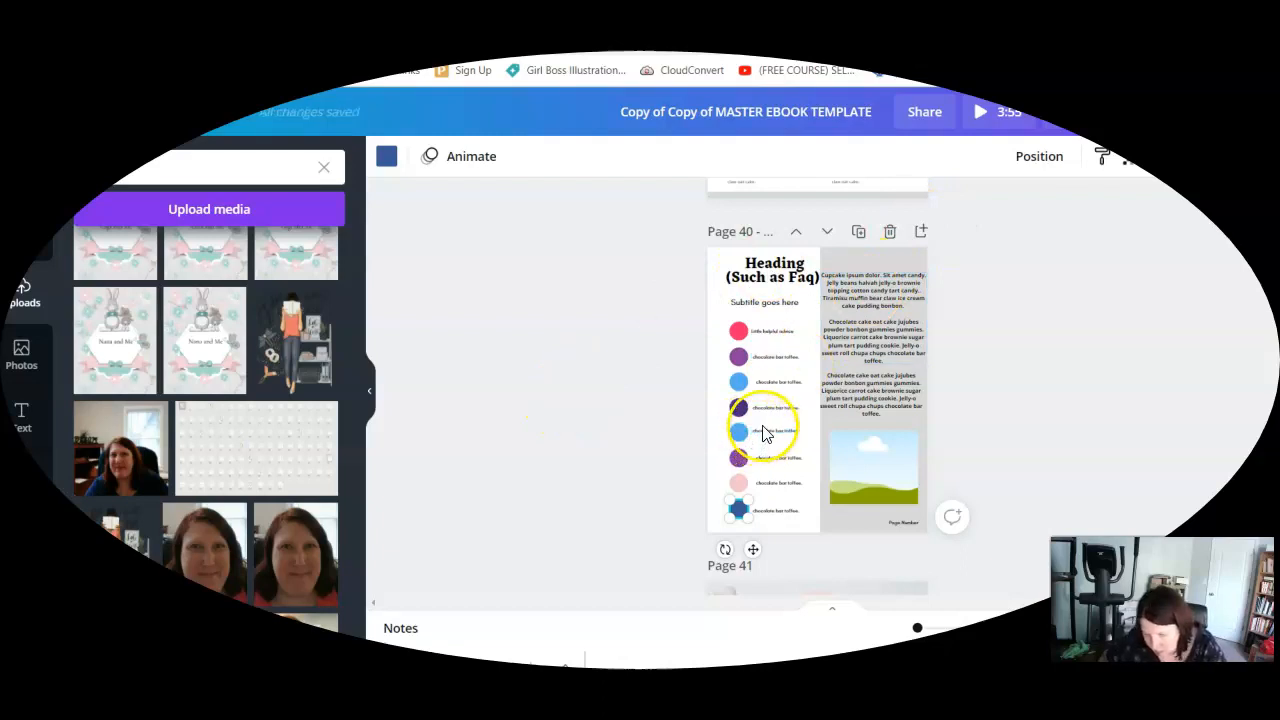
key("Delete")
left_click(231, 123)
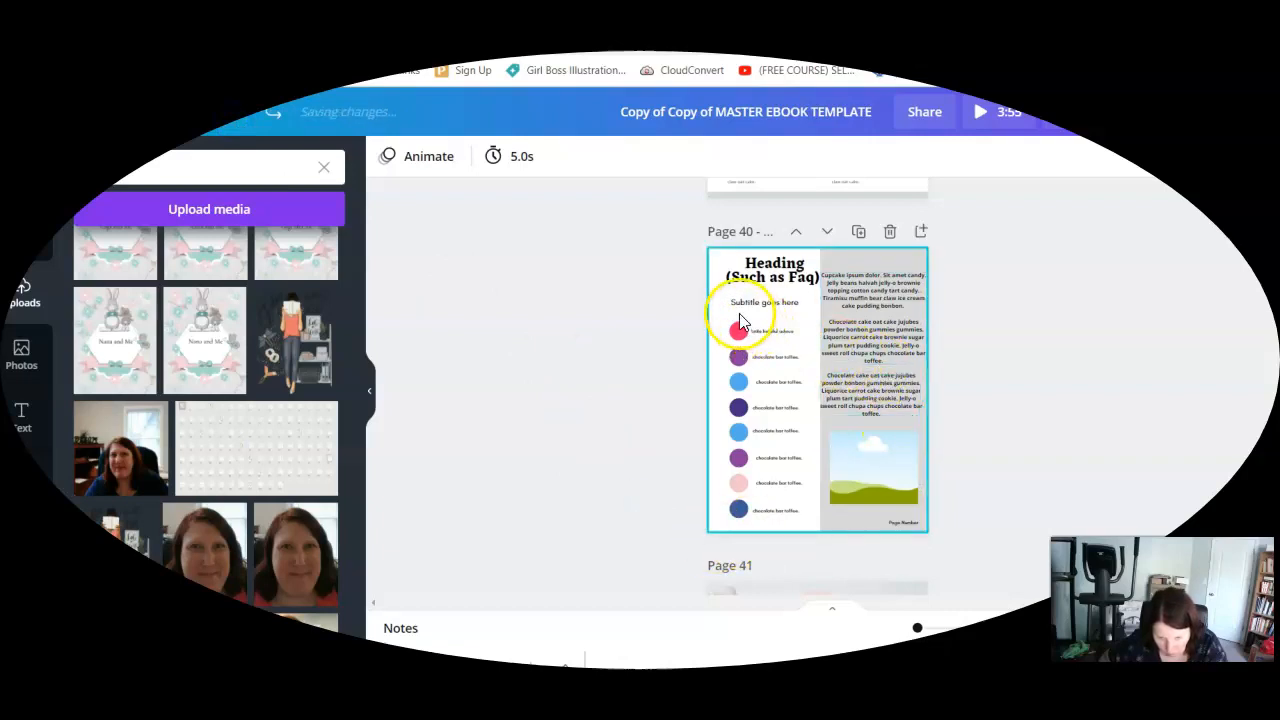
Group the eight colored list circles on page 40 and move the group slightly up
left_click_drag(720, 318, 741, 510)
right_click(740, 470)
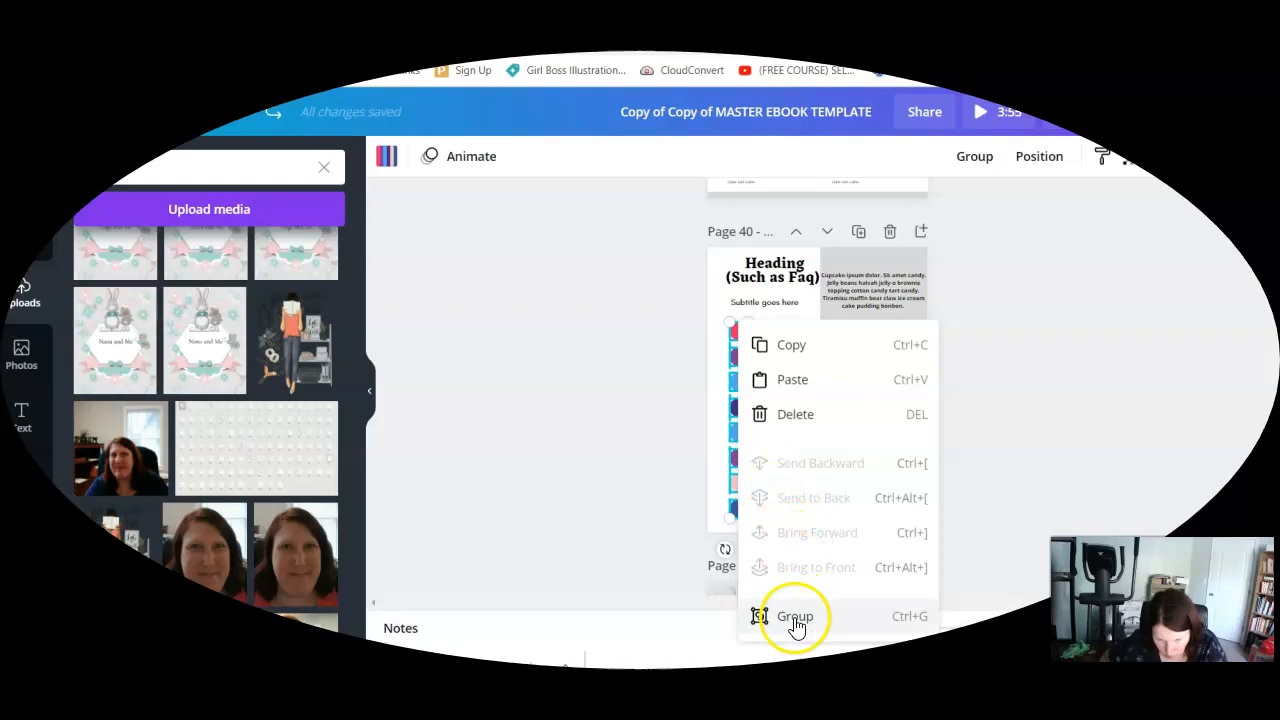
left_click(793, 616)
mouse_move(738, 494)
left_mouse_down()
mouse_move(750, 491)
mouse_move(739, 488)
left_mouse_up()
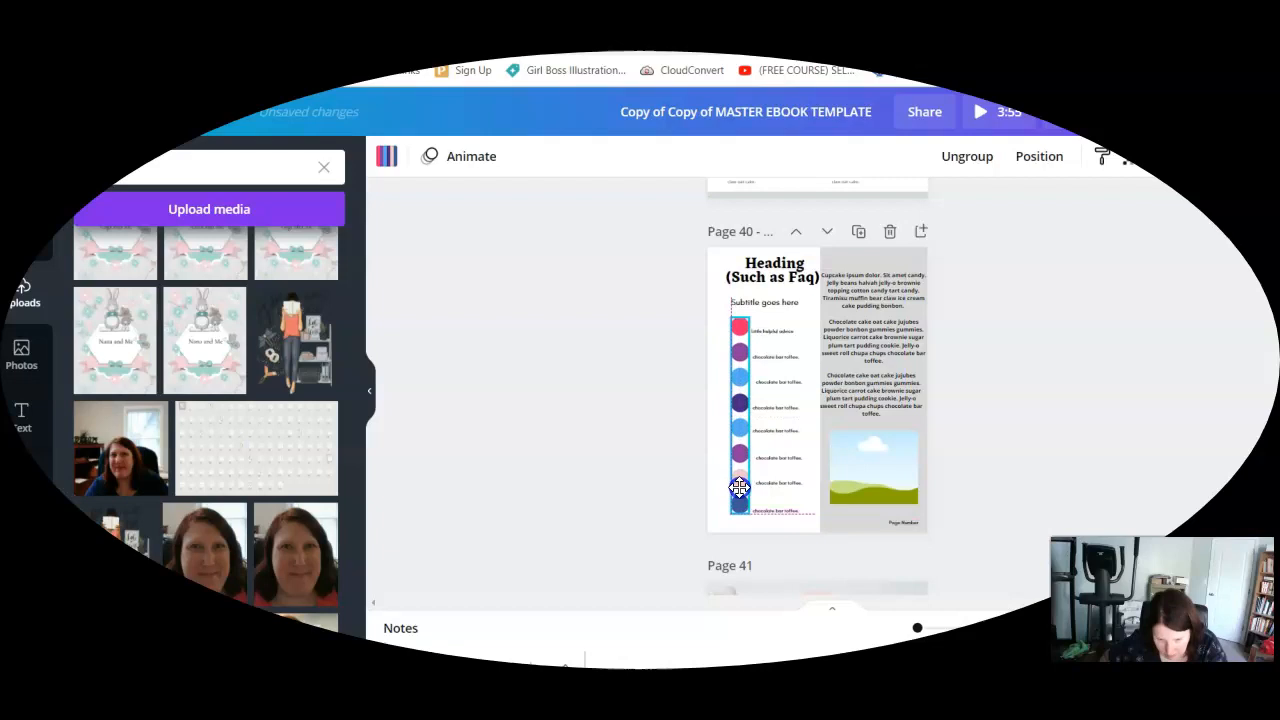
left_click(1045, 465)
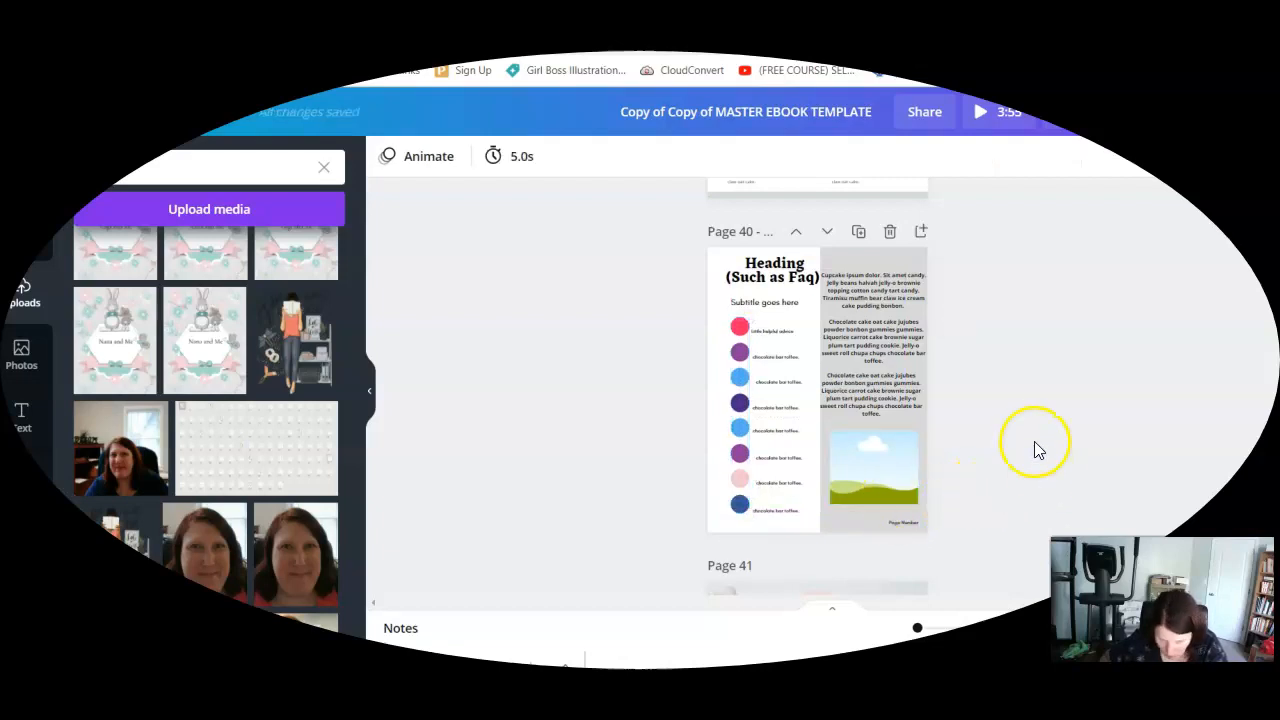
Move the grouped circles on page 40 a little further up and ungroup them
left_click_drag(732, 467, 733, 462)
right_click(740, 473)
left_click(797, 574)
left_click(1094, 395)
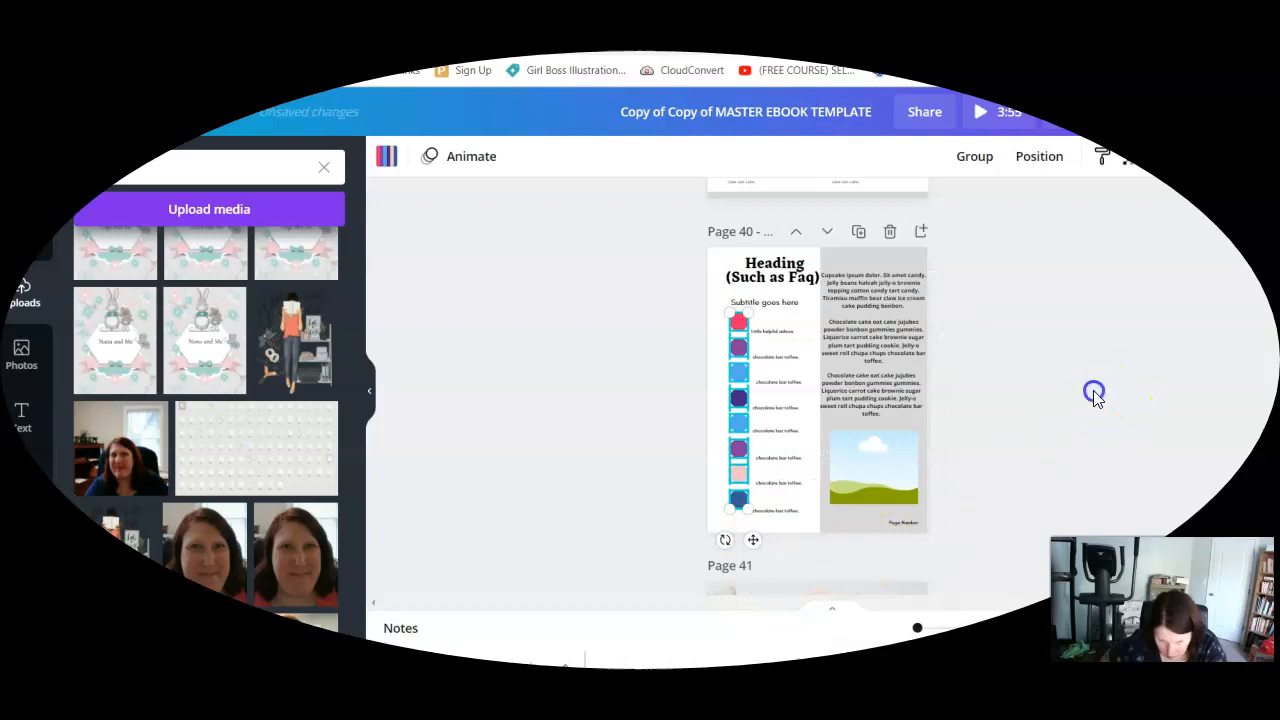
Review the thank-you page and the text on page 42, and shift the "Call to action" heading right to center it
scroll(1080, 394, "down", 3)
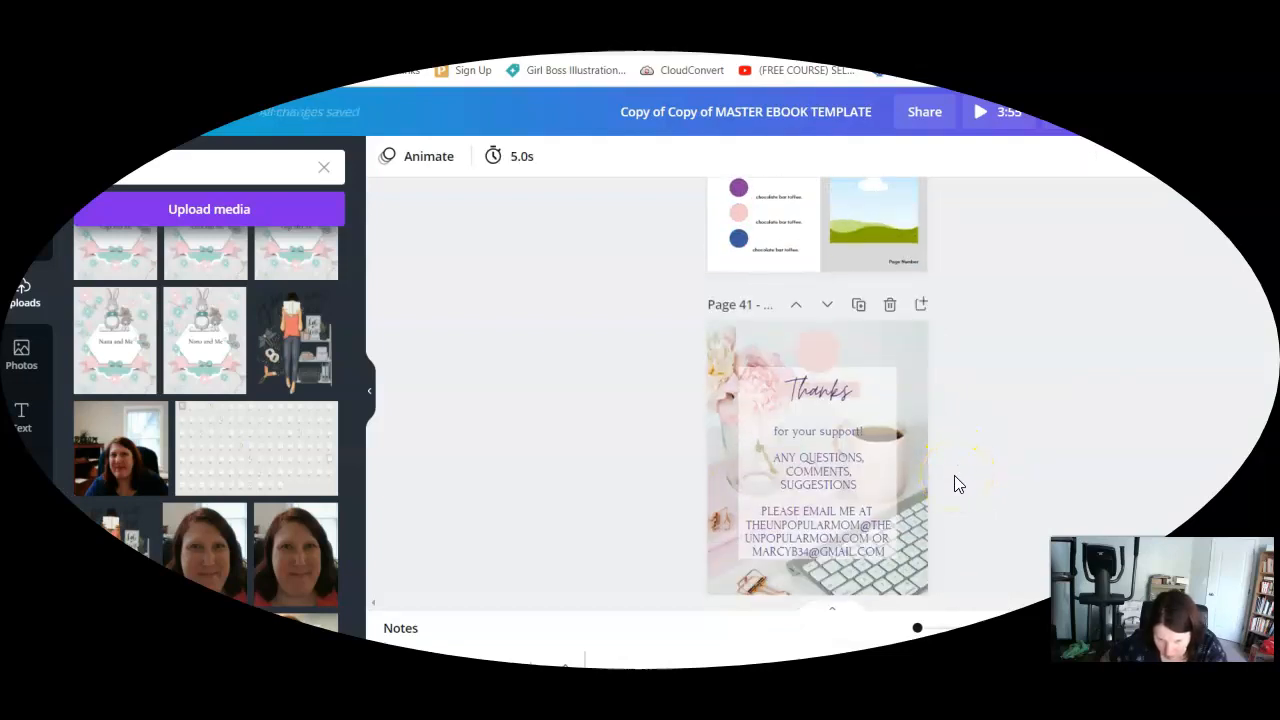
scroll(942, 512, "down", 6)
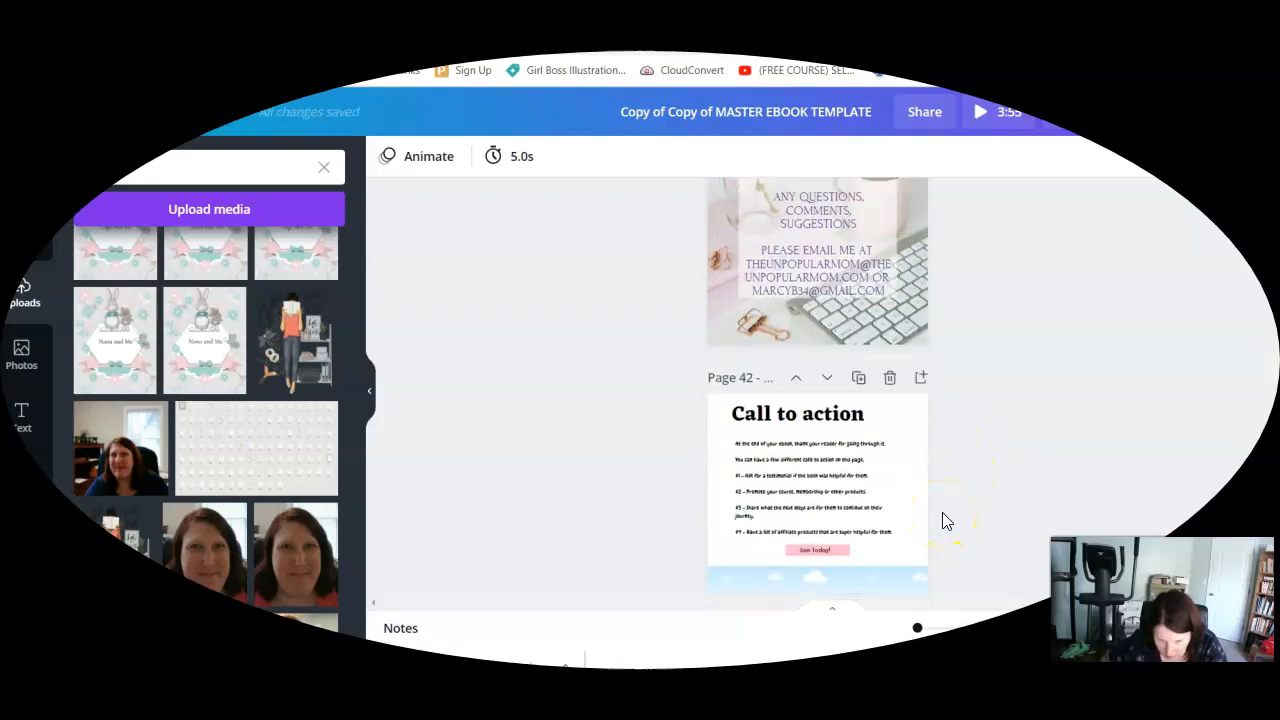
scroll(942, 512, "up", 2)
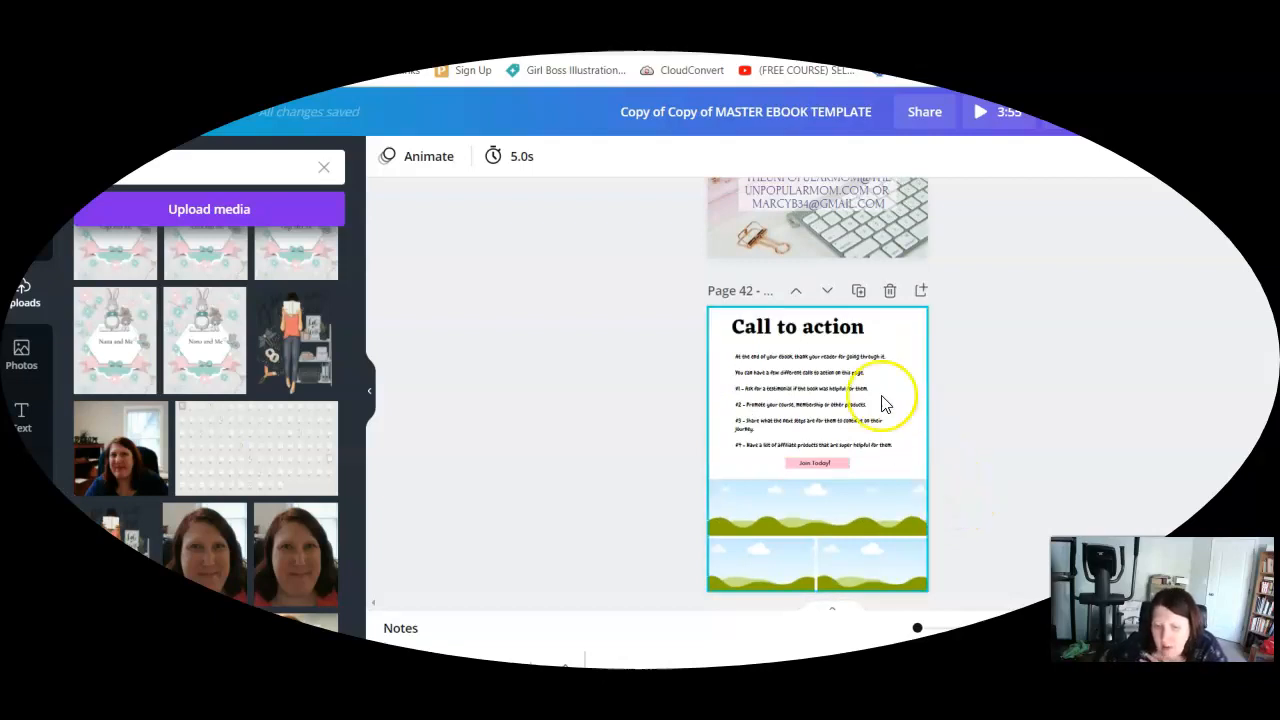
left_click(845, 390)
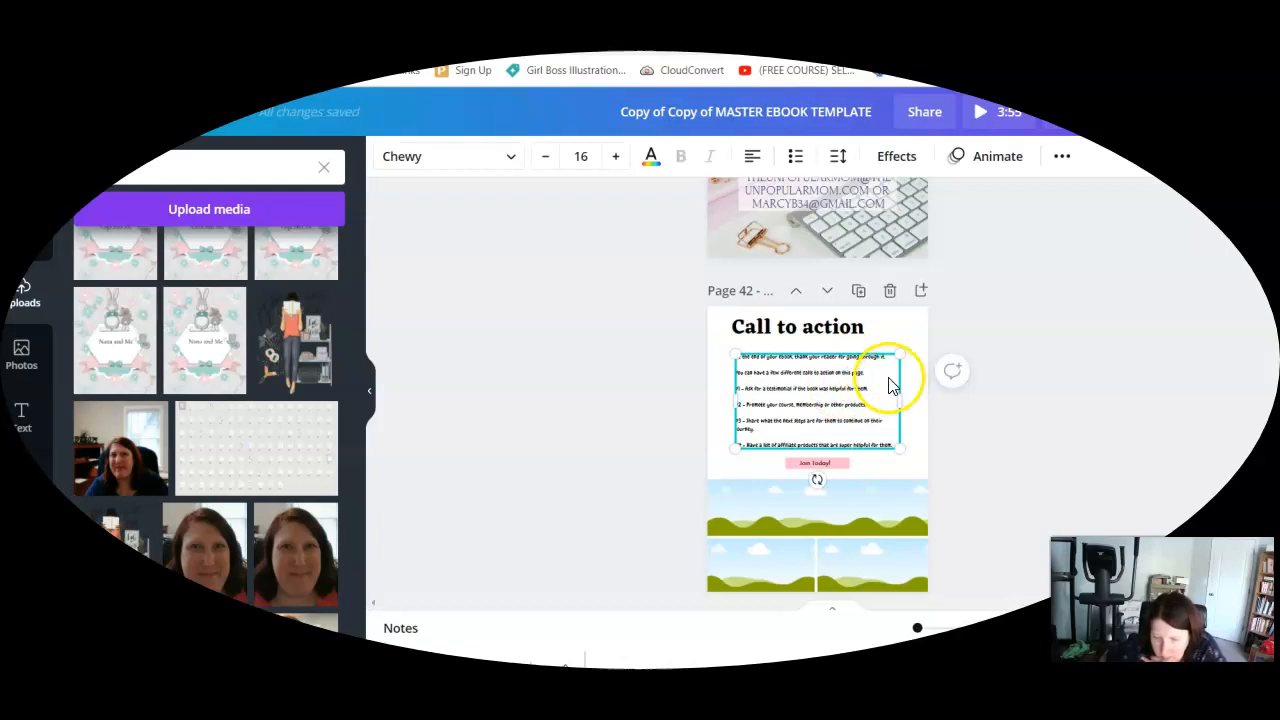
left_click(850, 328)
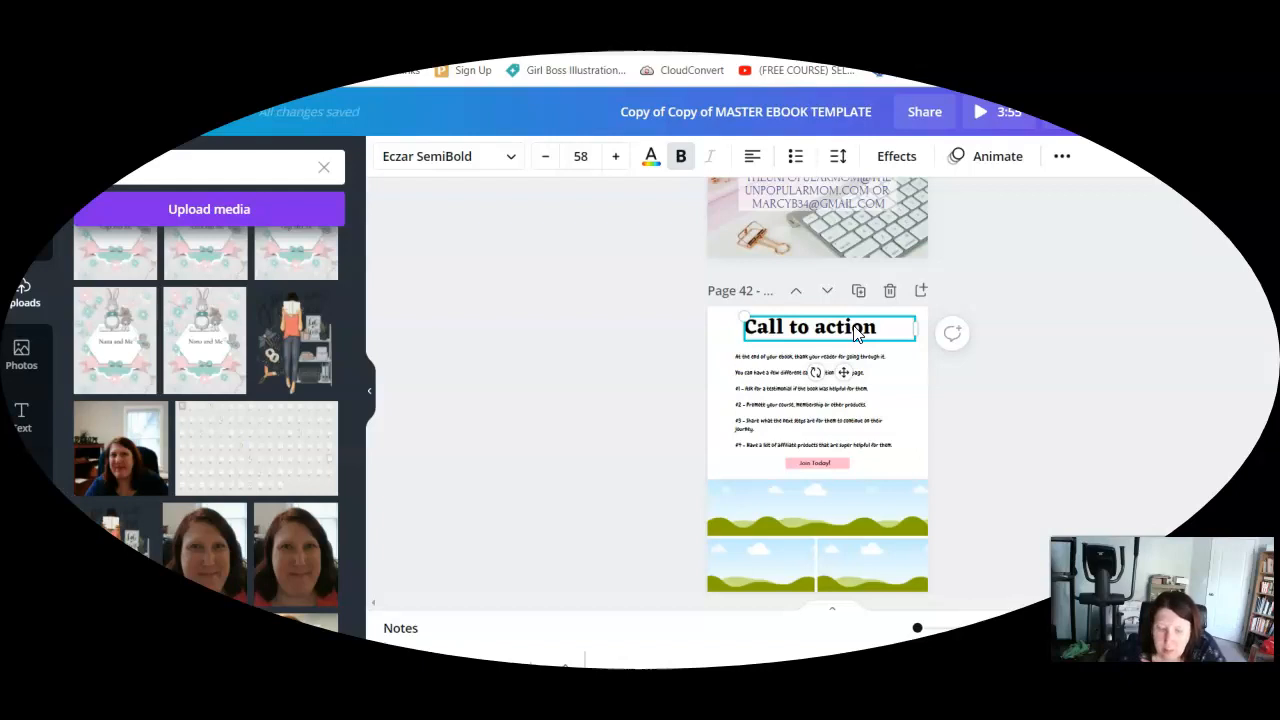
left_click(884, 401)
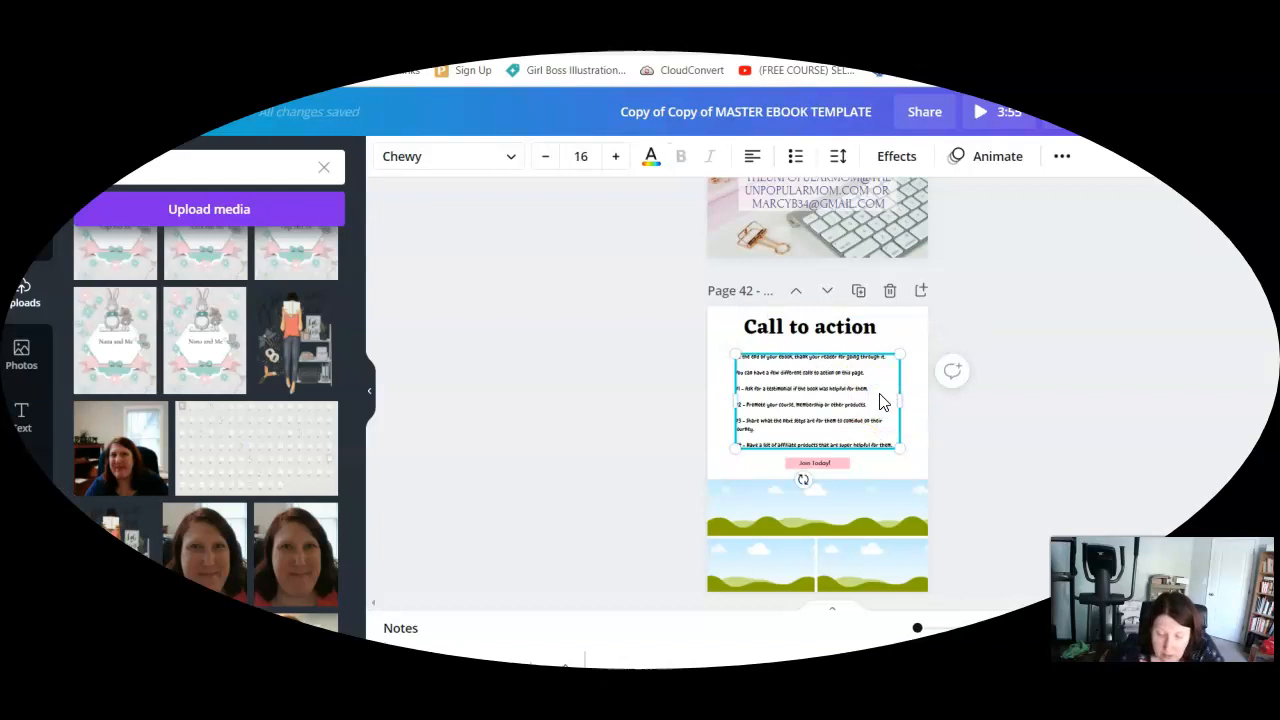
Try deleting the three-frame image grid below the call to action text on page 42, and undo the deletion
scroll(1008, 466, "down", 3)
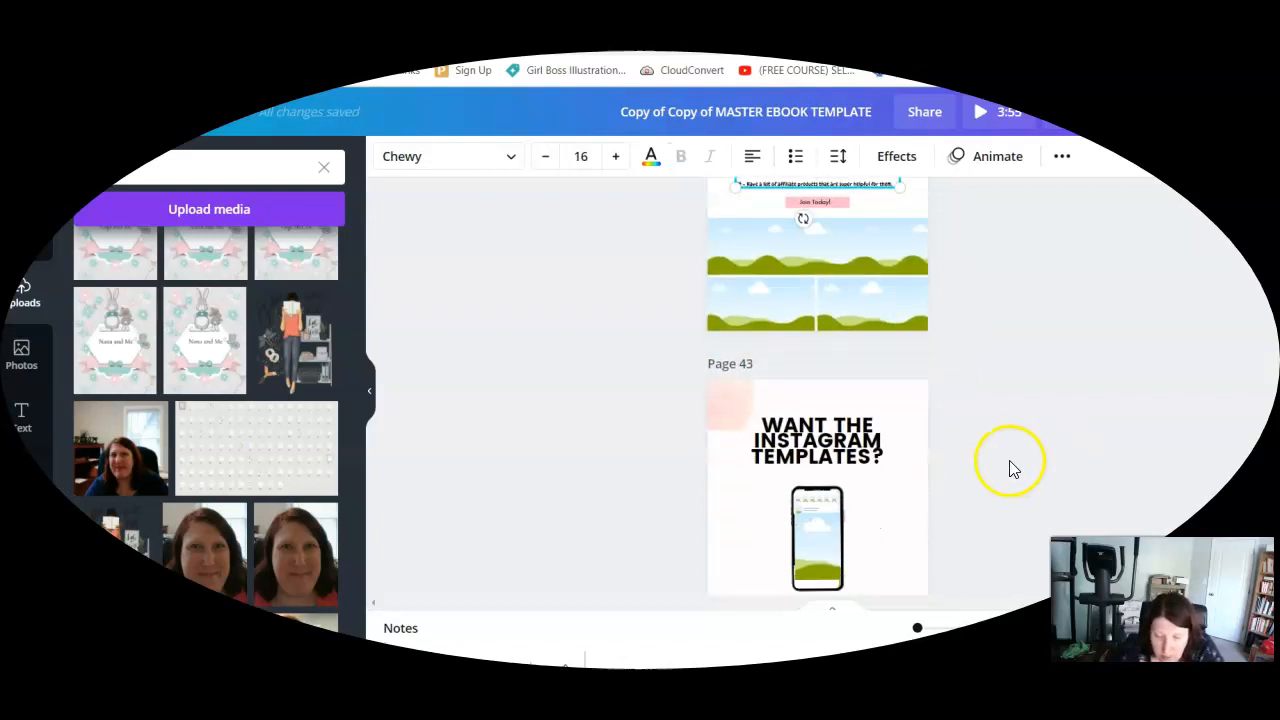
left_click(901, 313)
left_click(792, 297)
left_click(856, 301)
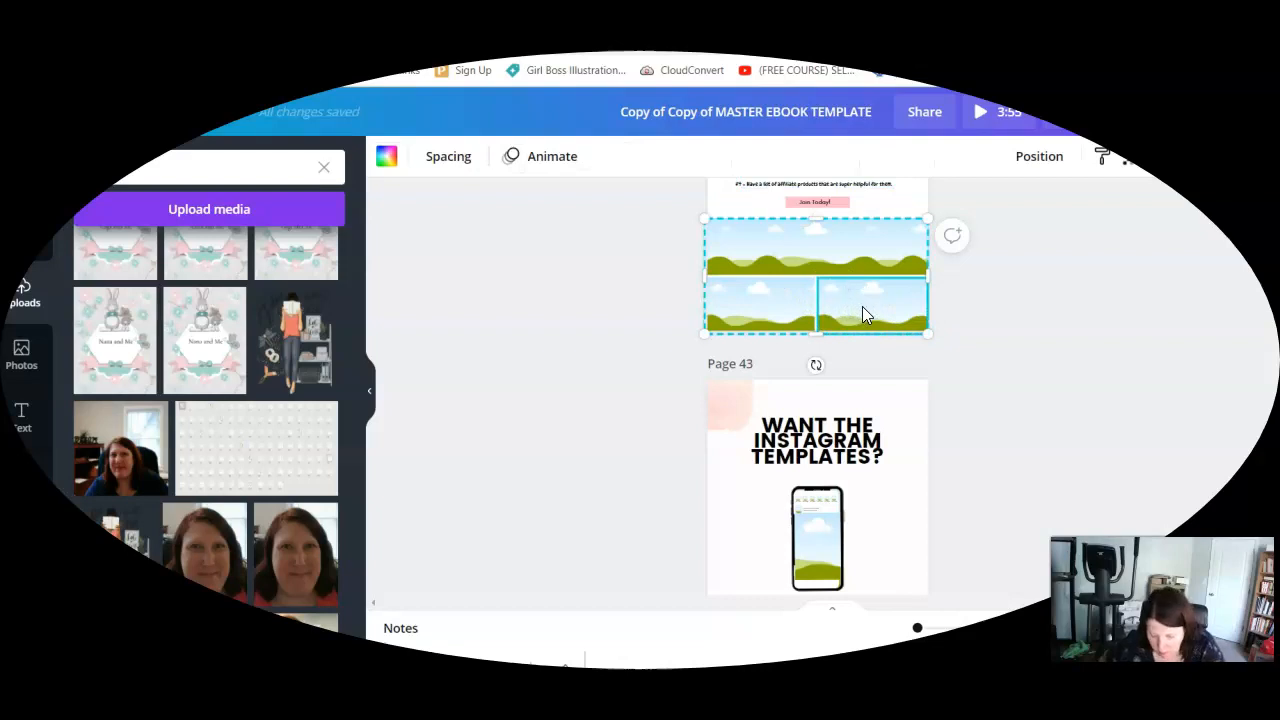
key("Delete")
left_click(863, 302)
scroll(863, 305, "up", 3)
left_click(800, 315)
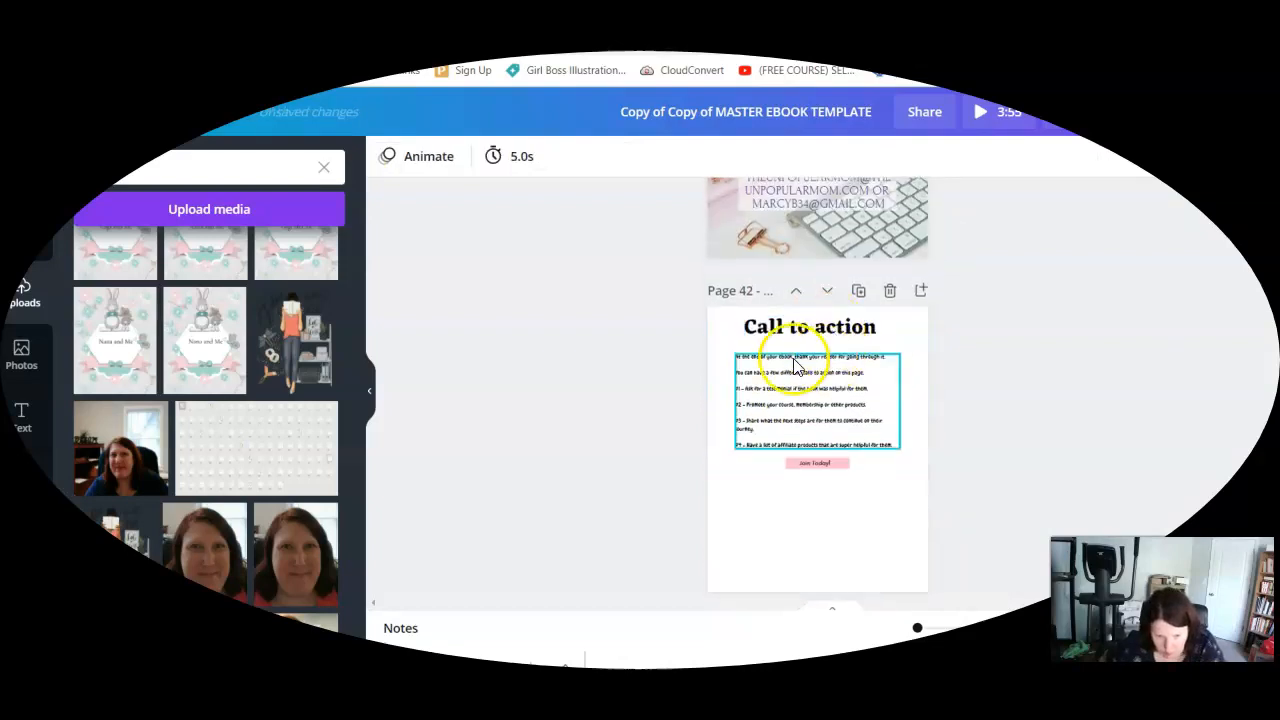
left_click(231, 111)
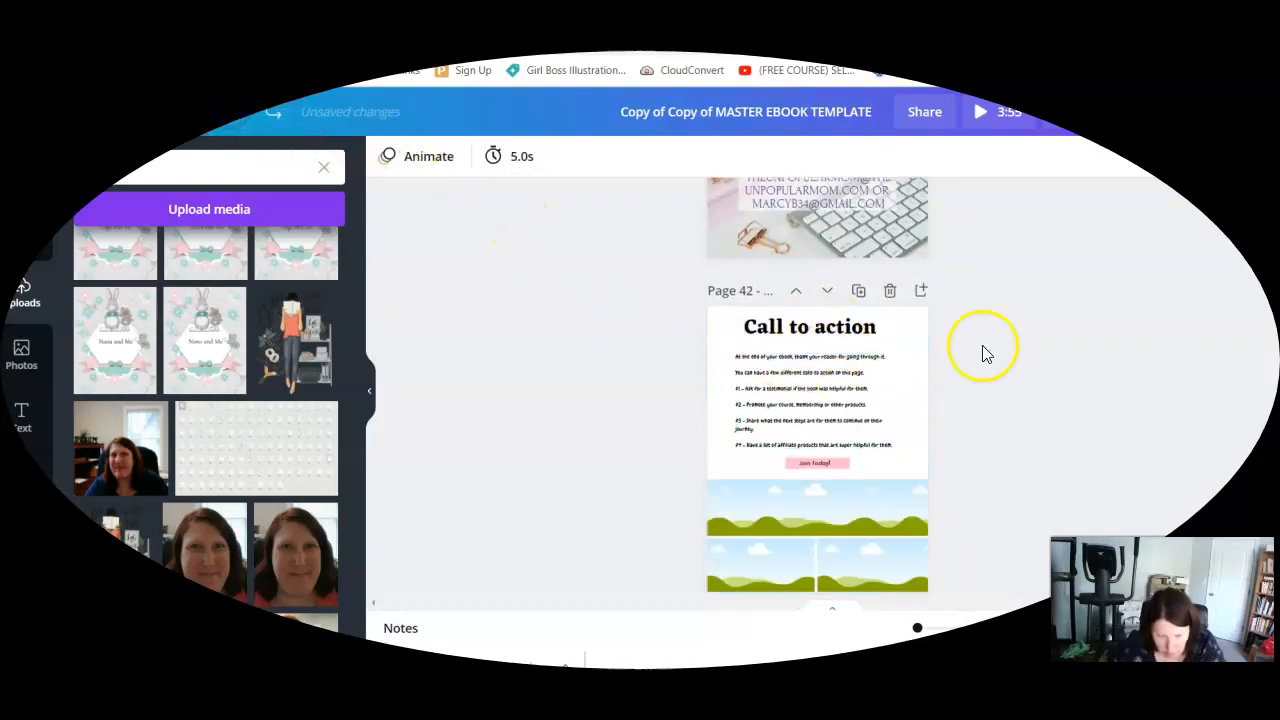
Try placing an uploaded portrait photo in the lower-left frame of the image grid on page 42, and delete the photo again
scroll(975, 370, "down", 3)
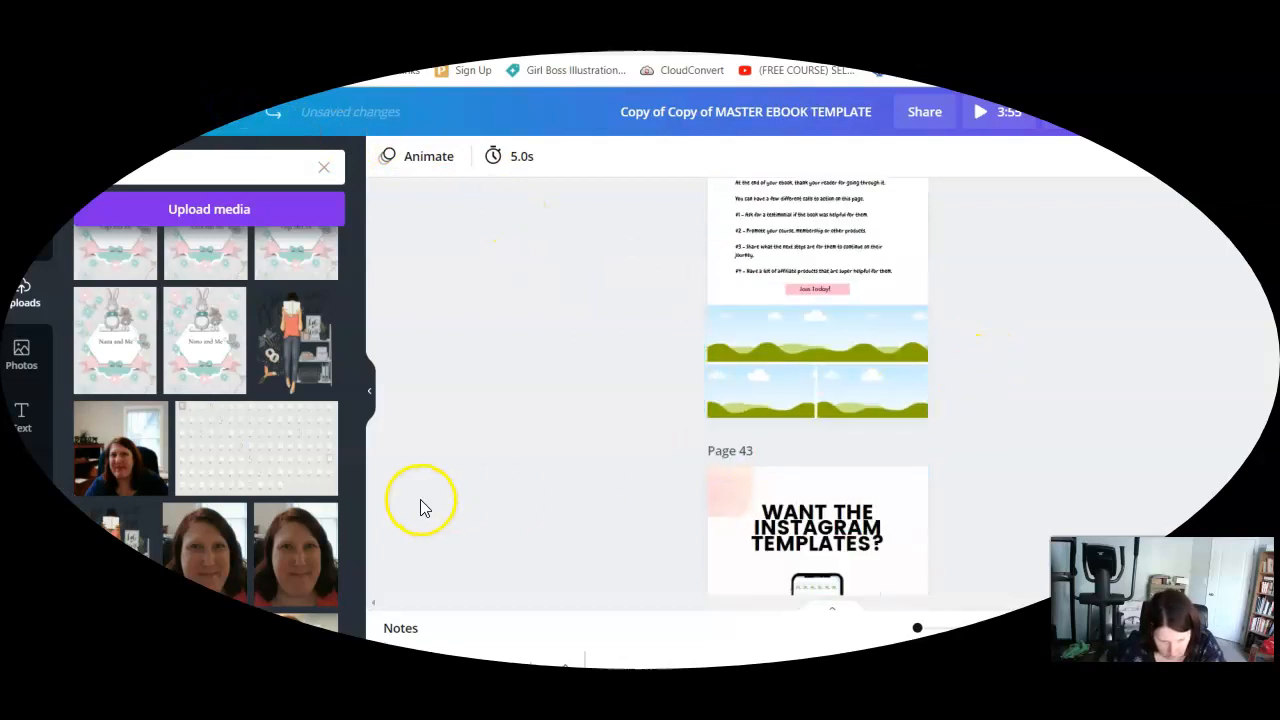
left_click_drag(290, 550, 758, 390)
left_click_drag(120, 543, 299, 551)
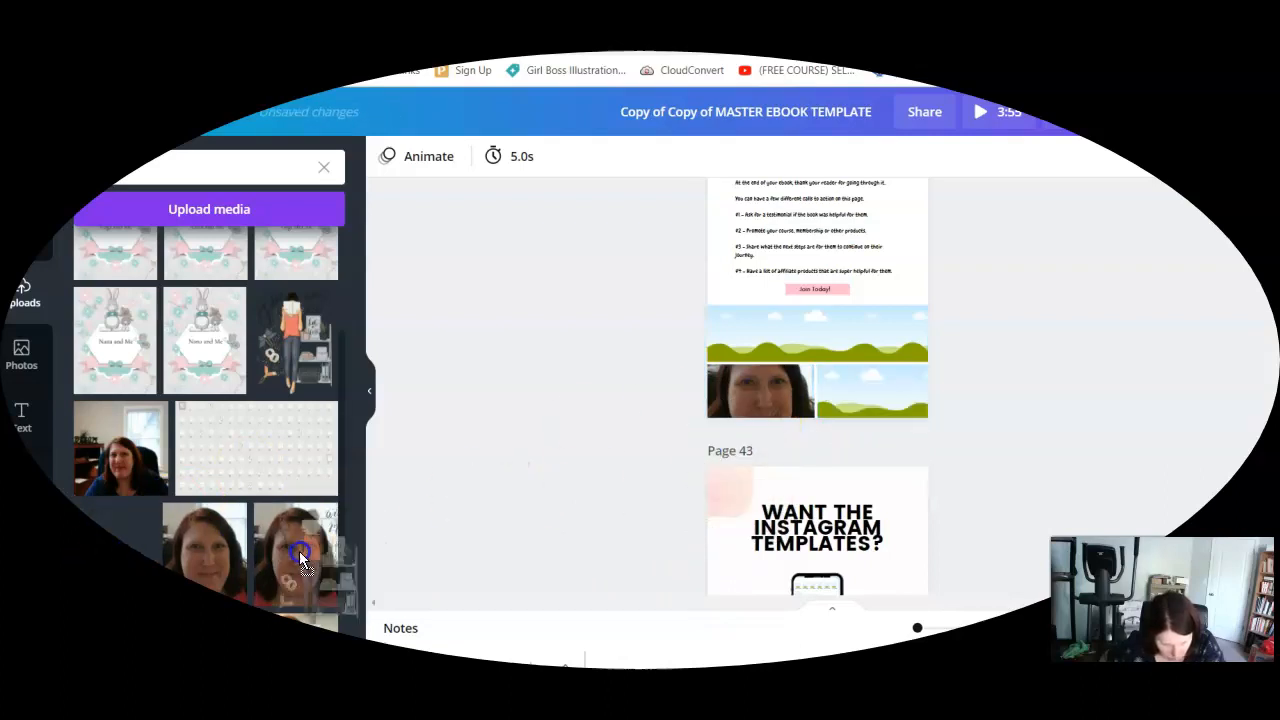
left_click(757, 402)
left_click(757, 402)
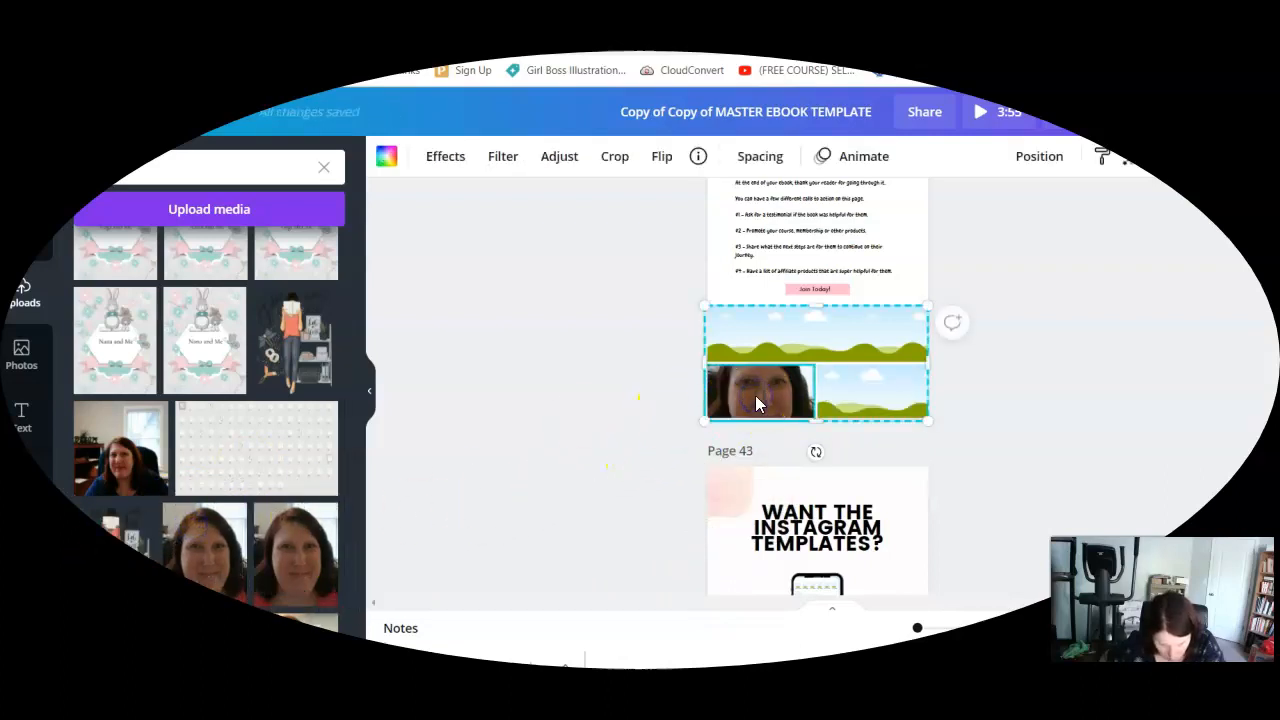
key("Delete")
Examine the Instagram templates page with its phone mockup and coupon text, and review the earlier pages back up to page 30
scroll(578, 444, "down", 2)
scroll(285, 505, "down", 1)
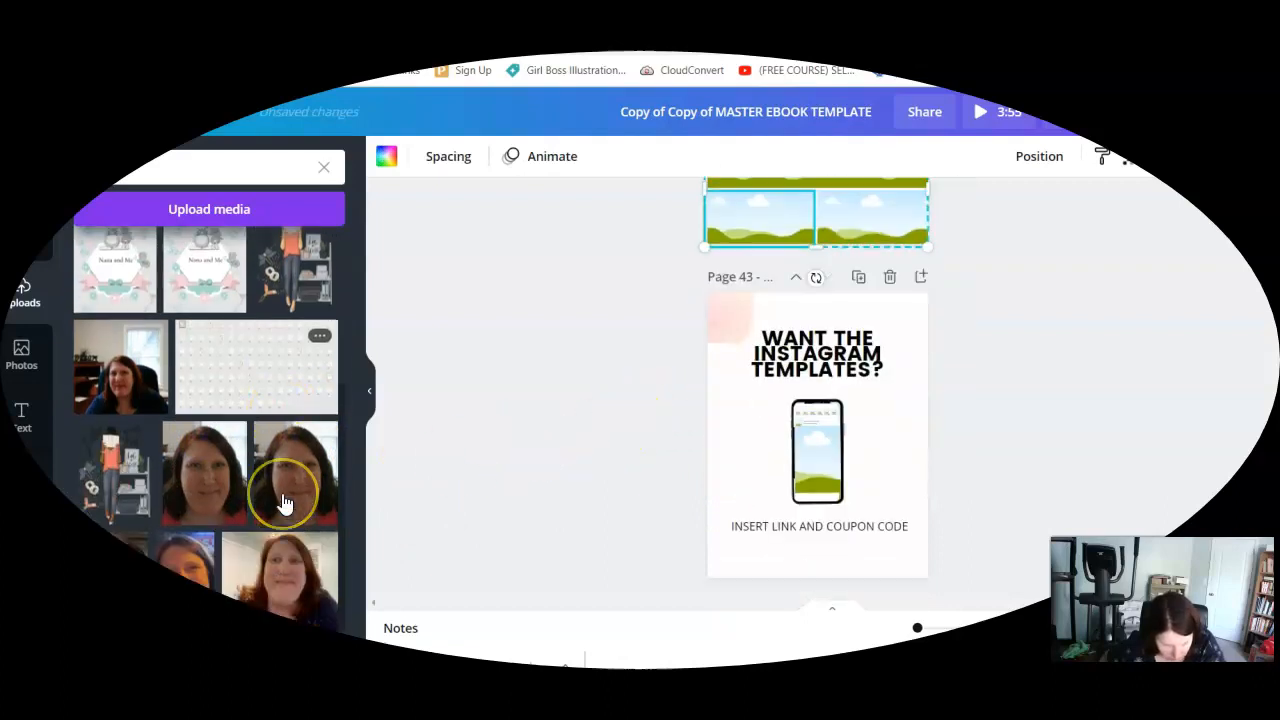
scroll(320, 510, "up", 3)
scroll(671, 480, "up", 3)
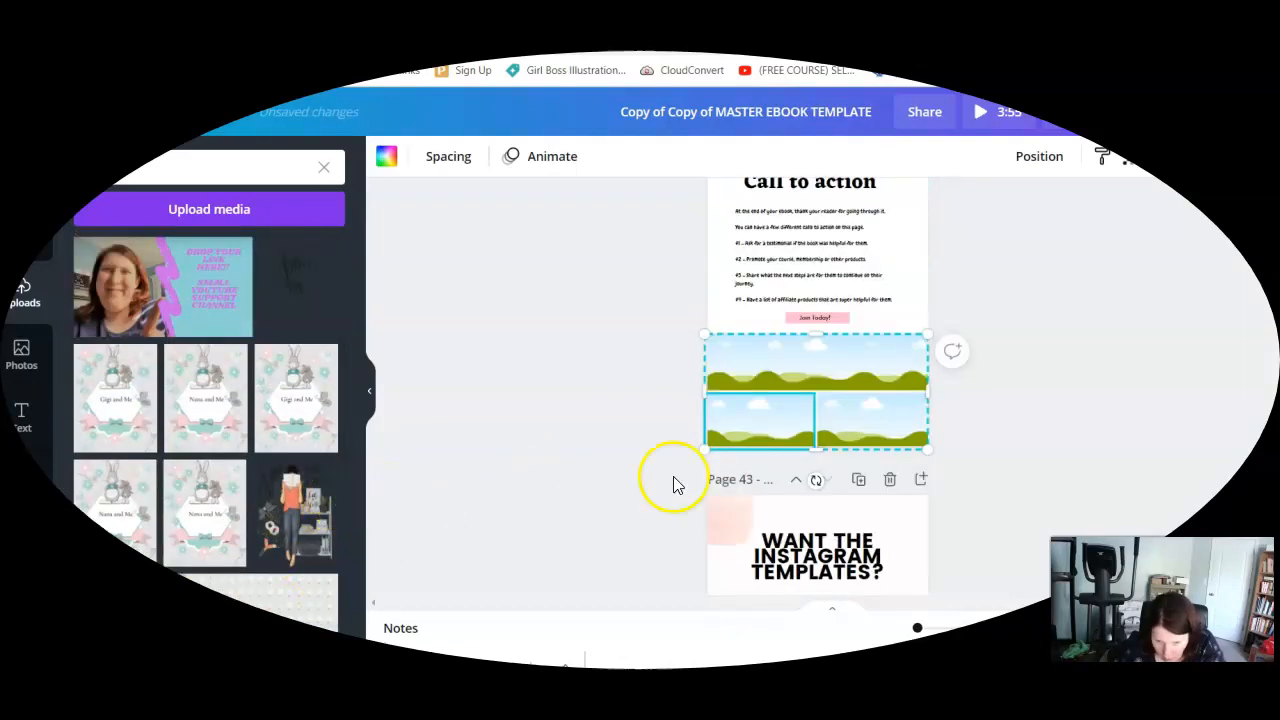
scroll(1000, 450, "down", 3)
left_click(1040, 393)
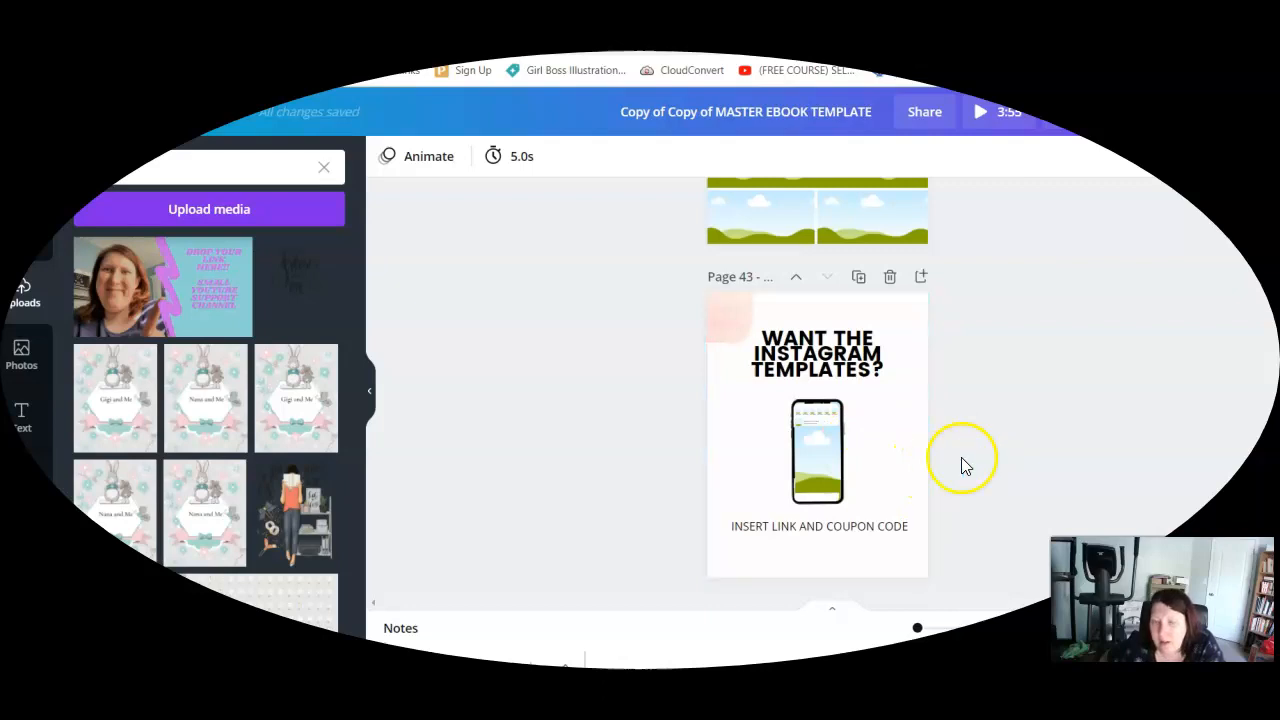
scroll(1085, 443, "up", 10)
scroll(1095, 447, "up", 20)
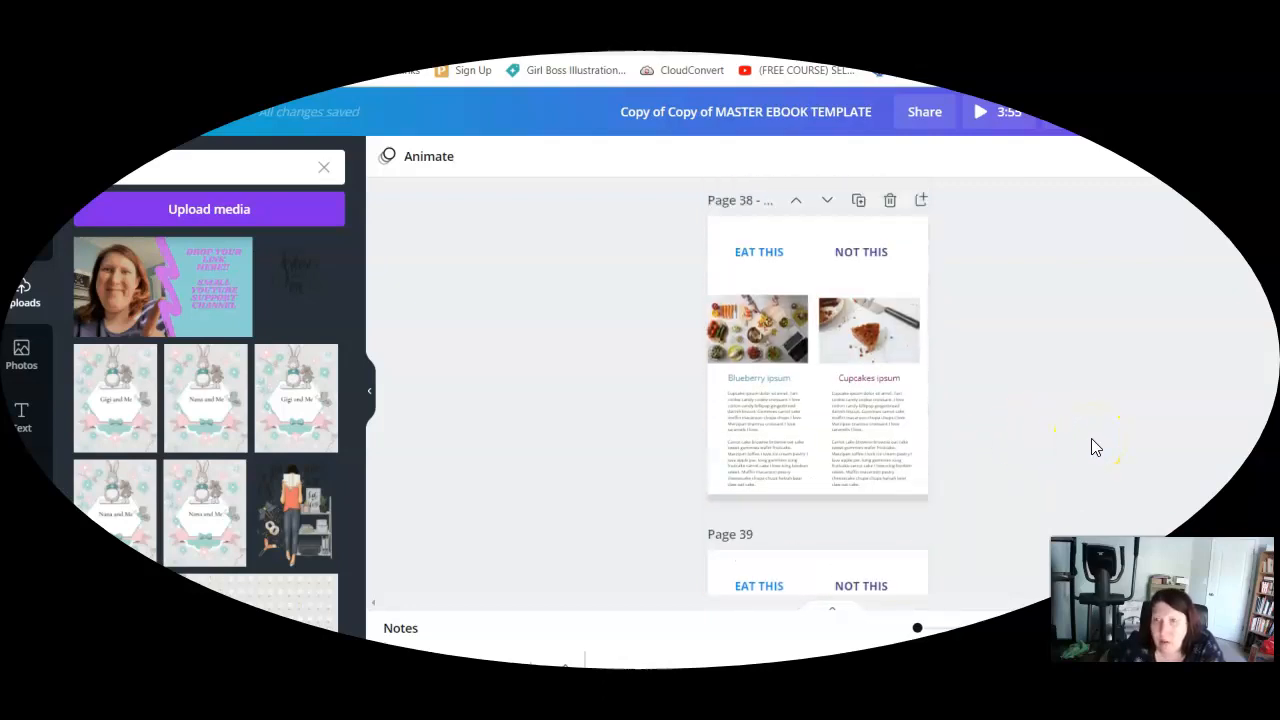
scroll(1095, 447, "up", 20)
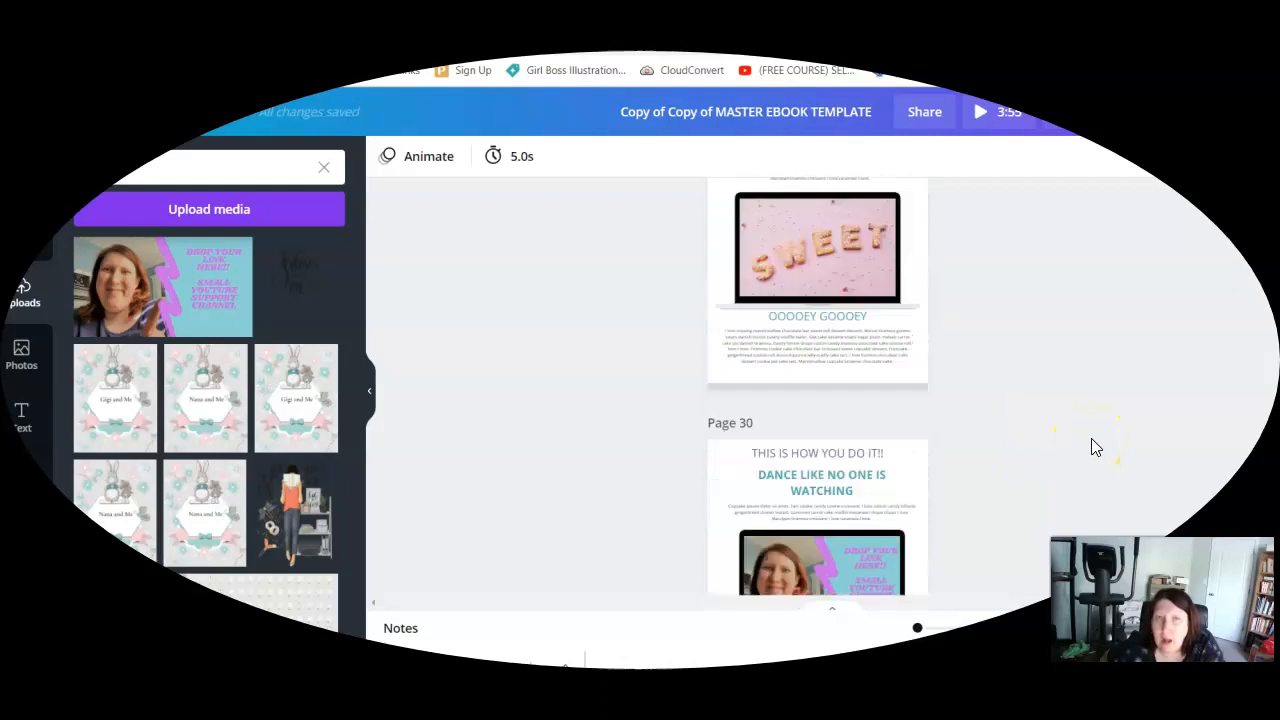